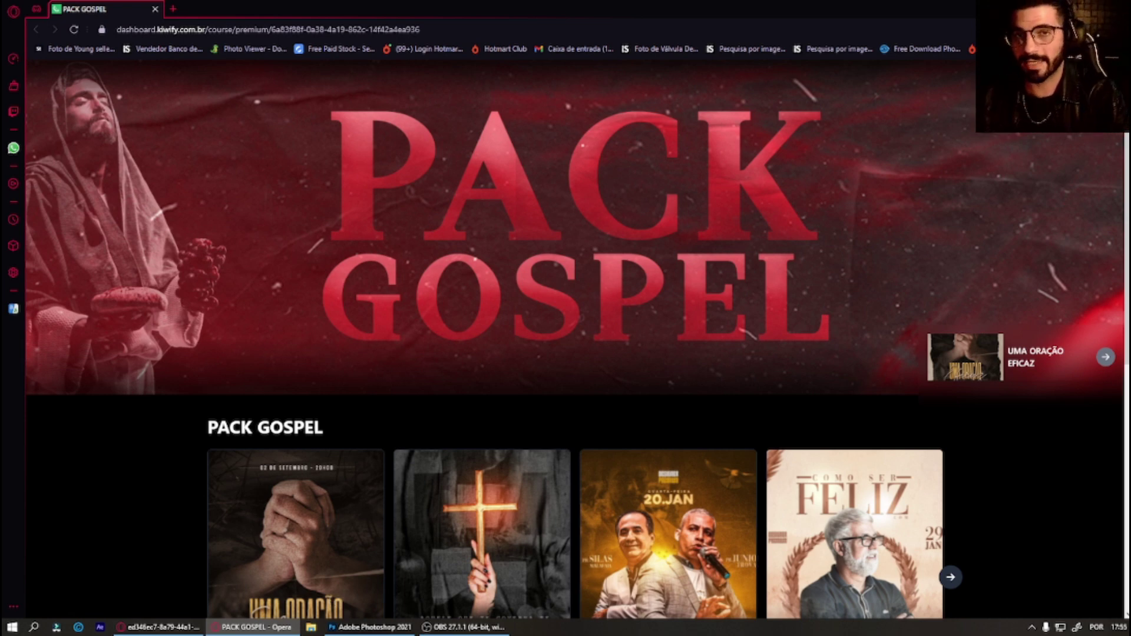
# Step: Scroll through the Pack Gospel lessons in Kiwify, then bring Photoshop's New Document dialog forward
pyautogui.scroll(-4, 34, 98)
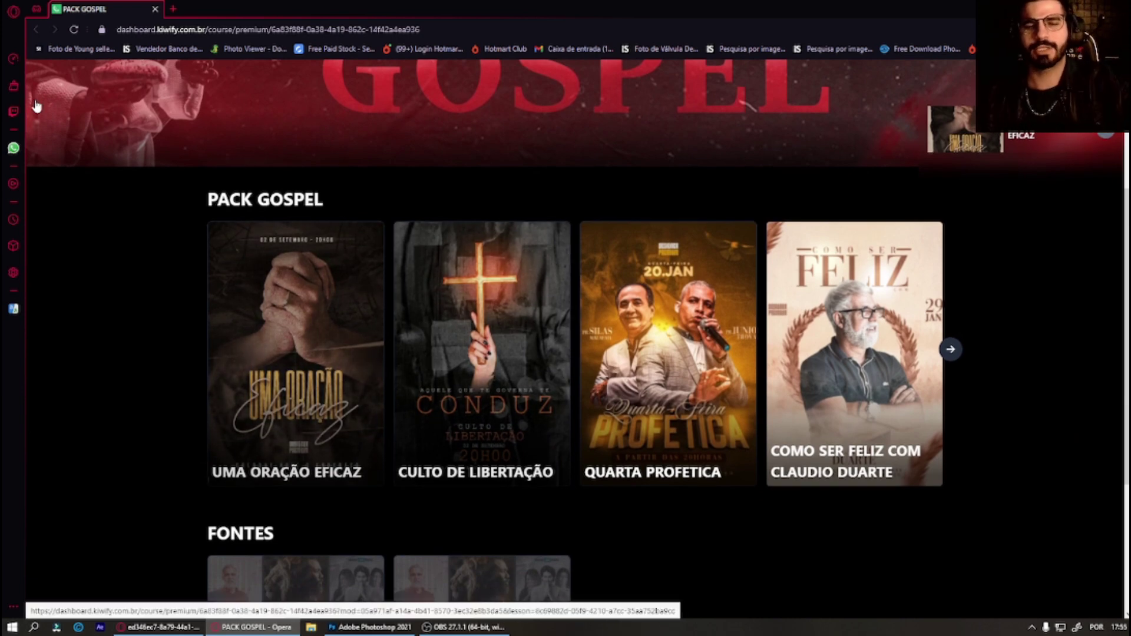
pyautogui.scroll(-1, 35, 106)
pyautogui.scroll(1, 35, 106)
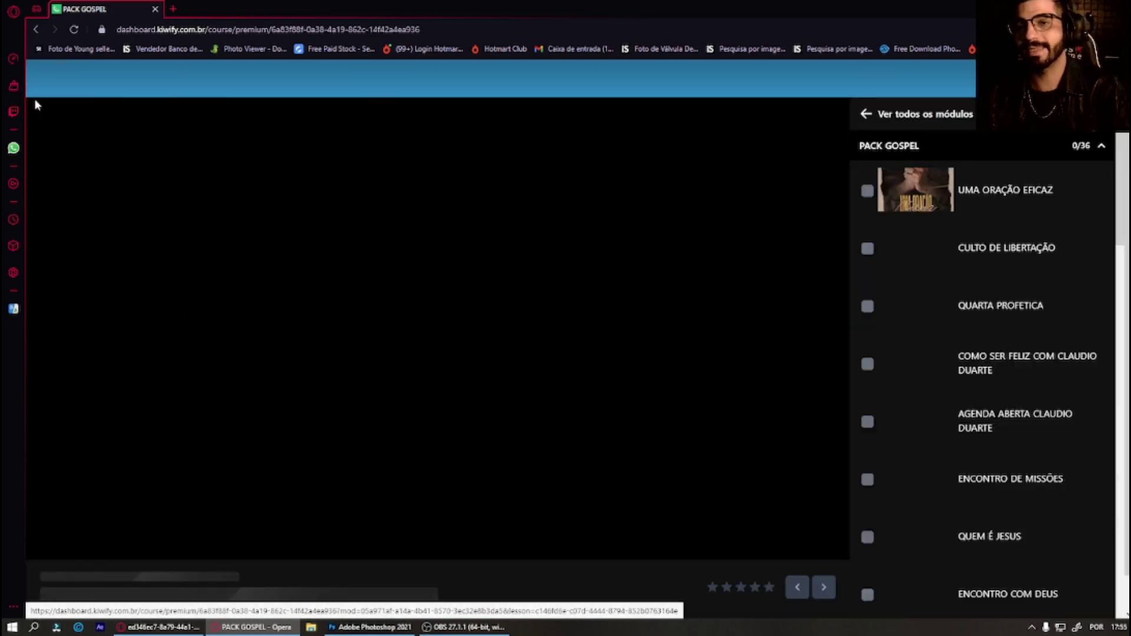
pyautogui.scroll(-2, 34, 98)
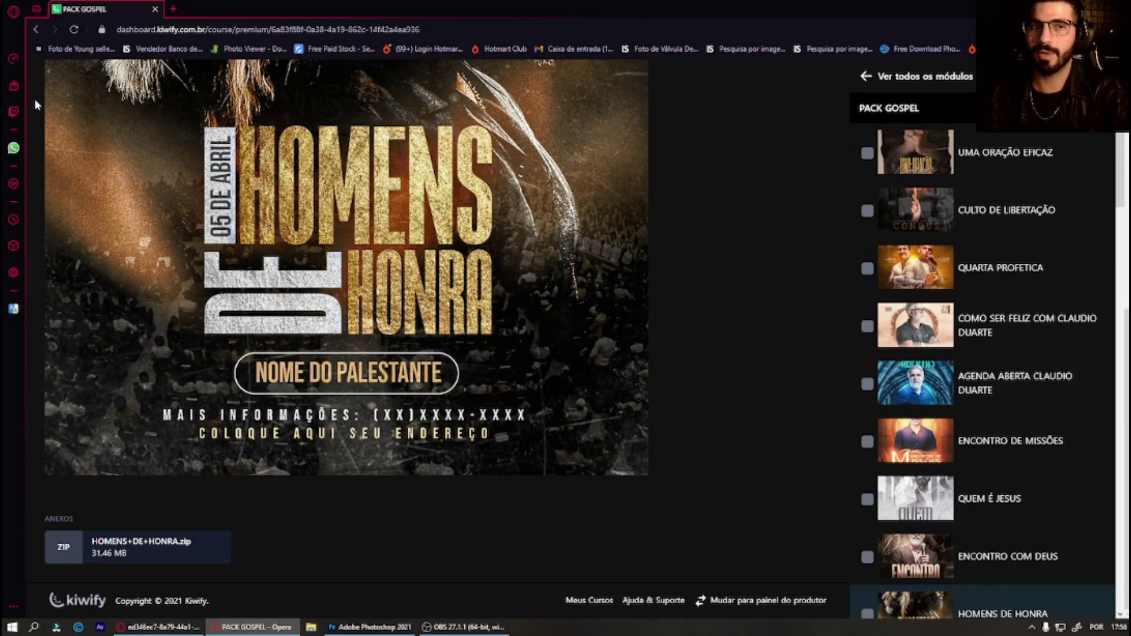
pyautogui.scroll(4, 34, 97)
pyautogui.scroll(4, 34, 97)
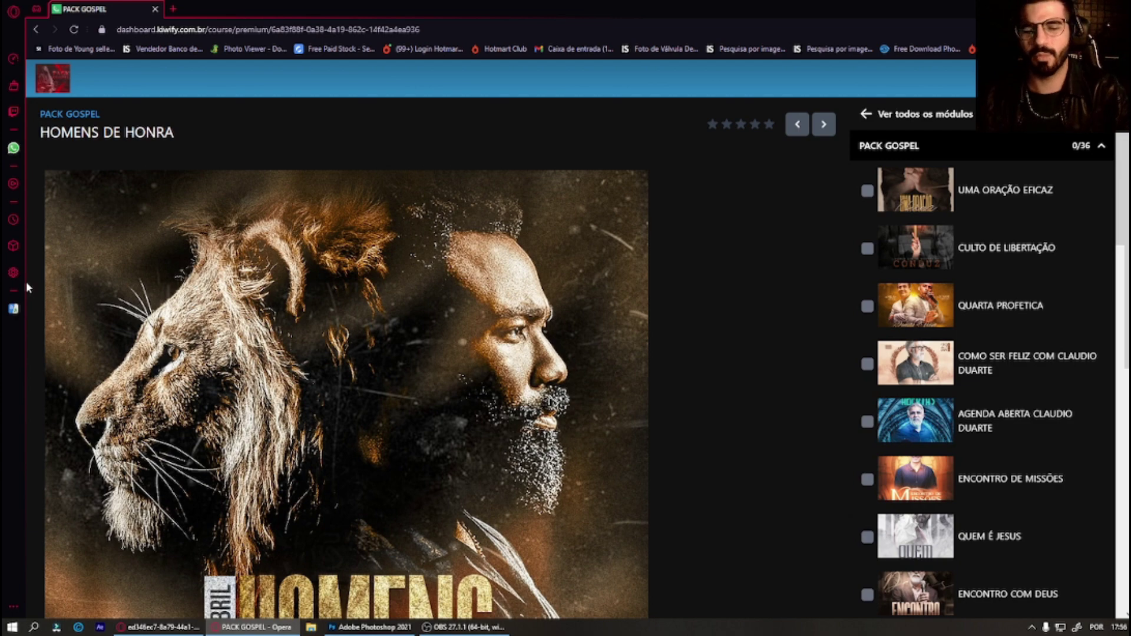
pyautogui.click(370, 626)
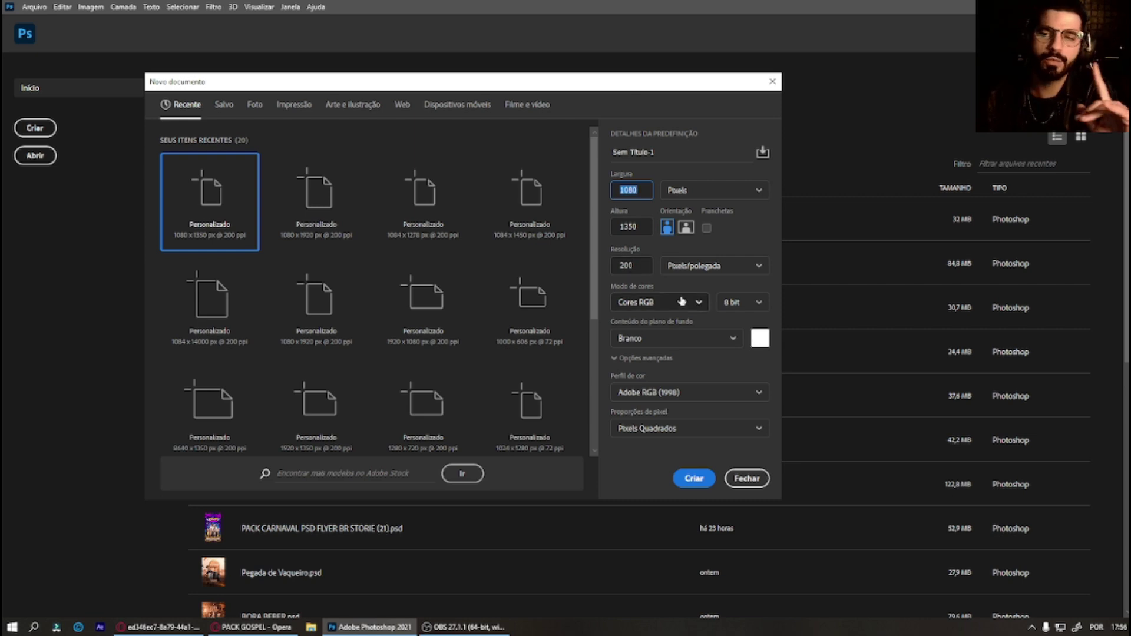
# Step: Create the blank 1080 × 1350 px, 200 ppi document Sem Título-1
pyautogui.click(693, 479)
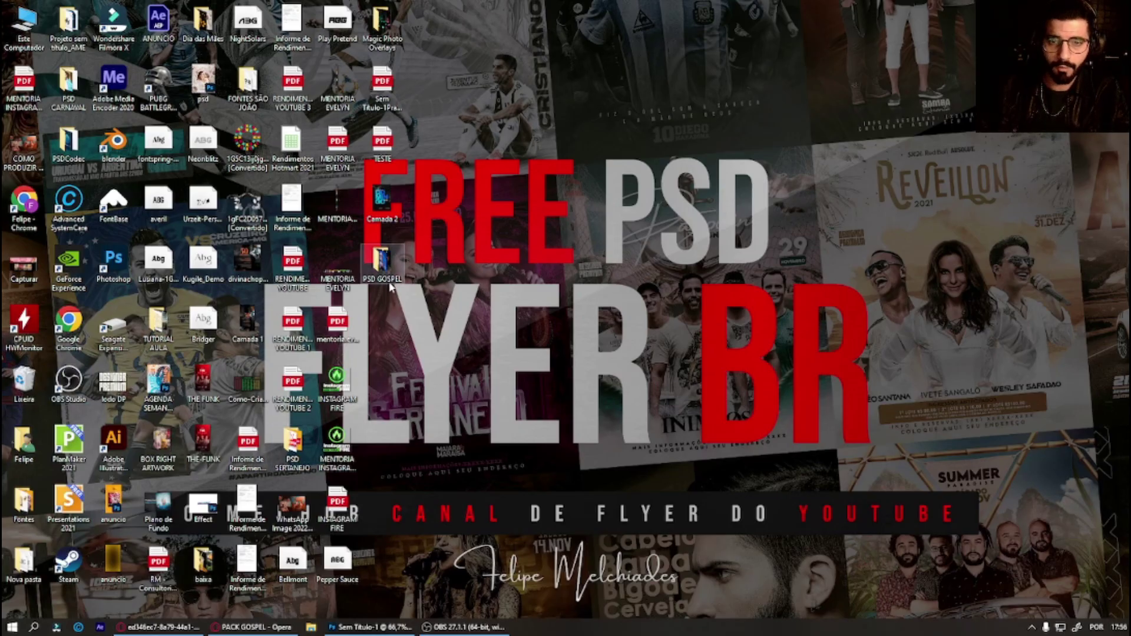
# Step: Open the PSD GOSPEL folder and drag its three flyer photos to Photoshop
pyautogui.doubleClick(382, 262)
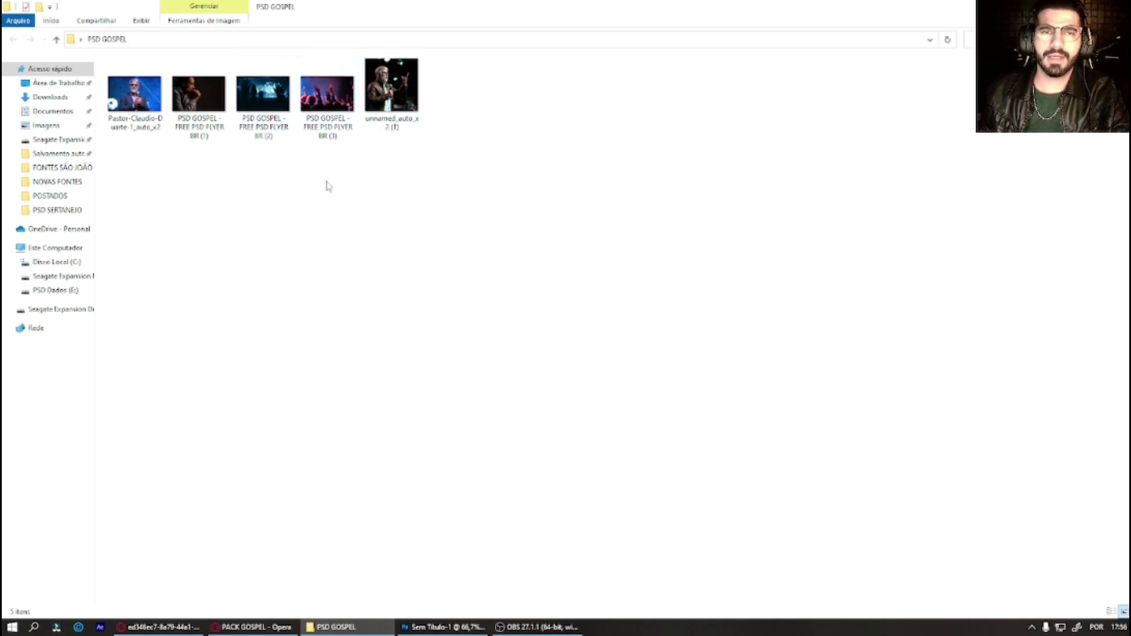
pyautogui.moveTo(328, 184)
pyautogui.mouseDown()
pyautogui.moveTo(183, 112)
pyautogui.moveTo(470, 601)
pyautogui.moveTo(257, 623)
pyautogui.moveTo(488, 480)
pyautogui.mouseUp()
# Step: Place the three PSD GOSPEL photos into the document and zoom out
pyautogui.moveTo(480, 442); pyautogui.dragTo(597, 471)
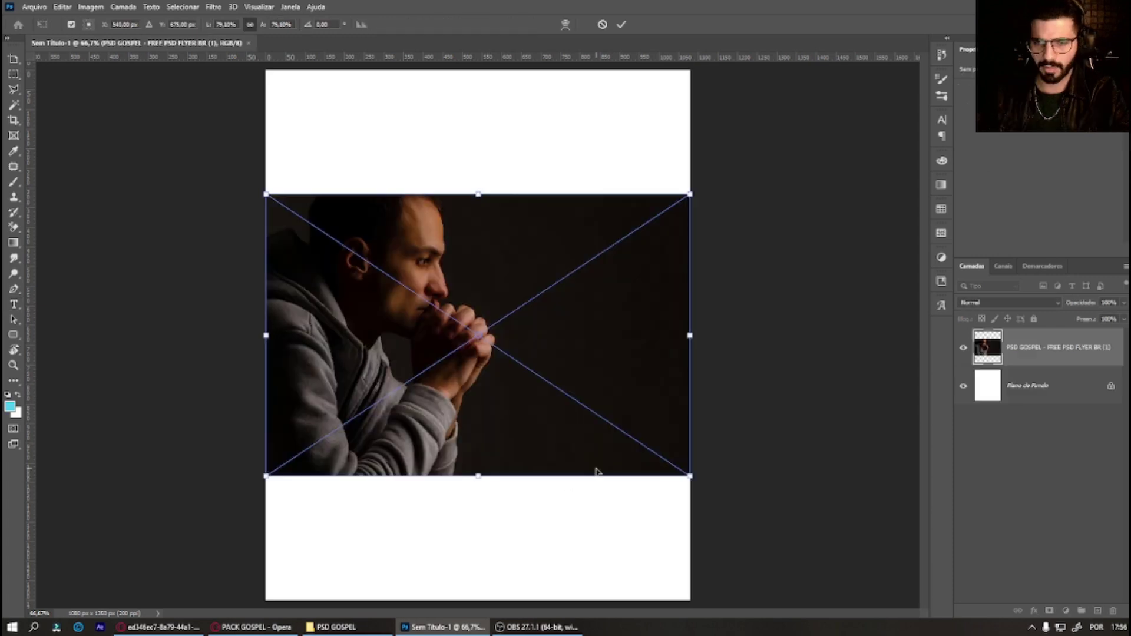
pyautogui.press('Return')
pyautogui.press('Return')
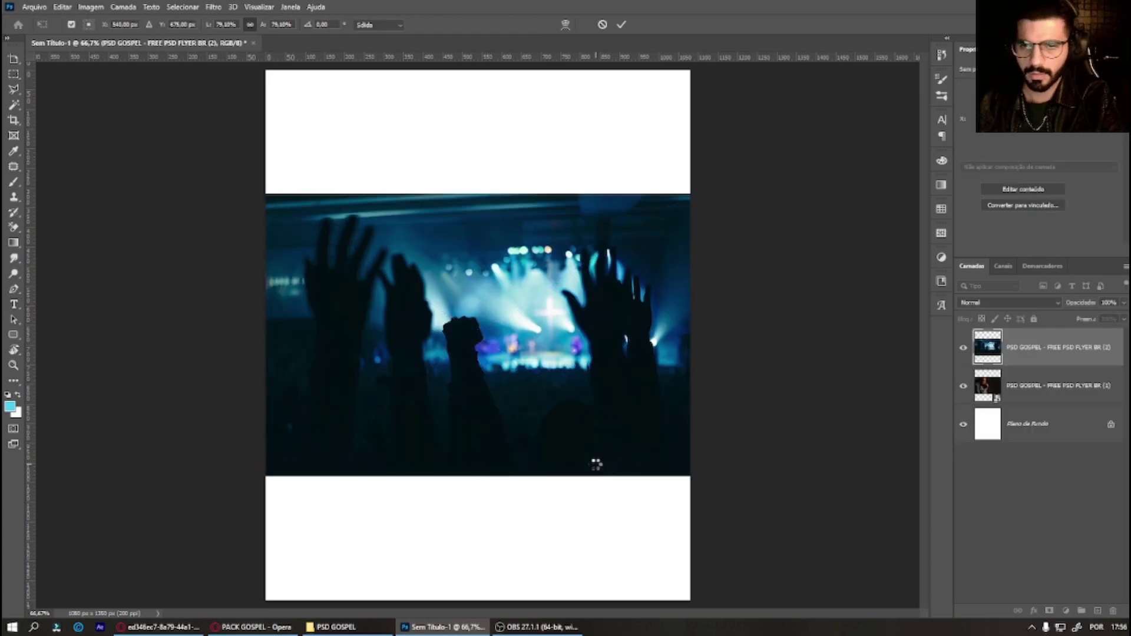
pyautogui.press('Return')
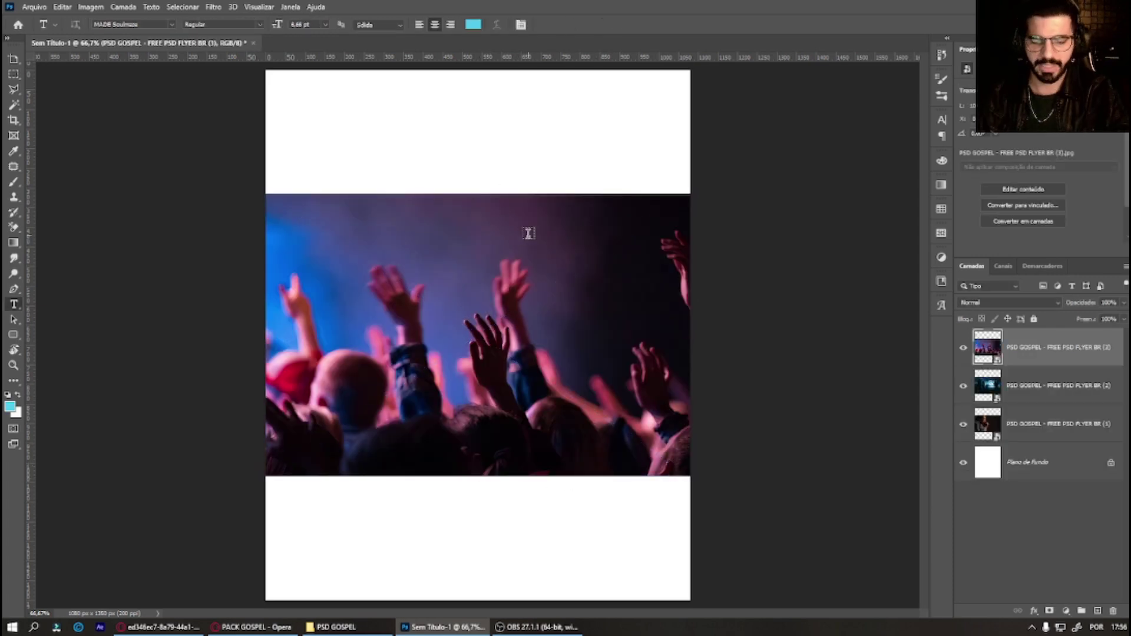
pyautogui.hotkey('ctrl', '-')
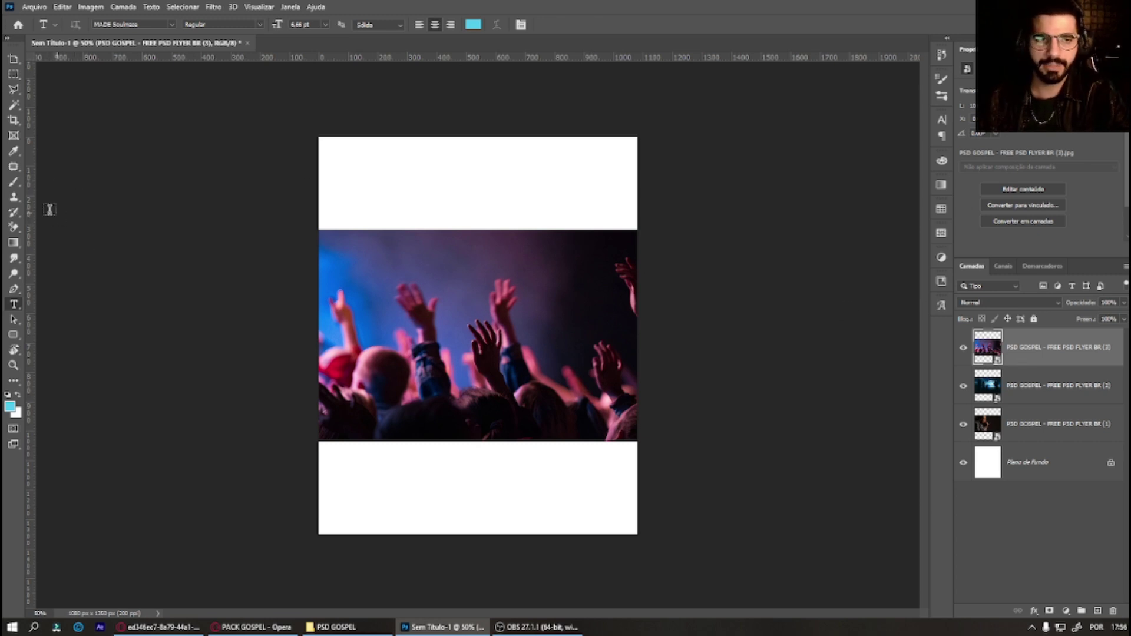
# Step: Rasterize the crowd, concert and praying man photo layers
pyautogui.click(14, 183)
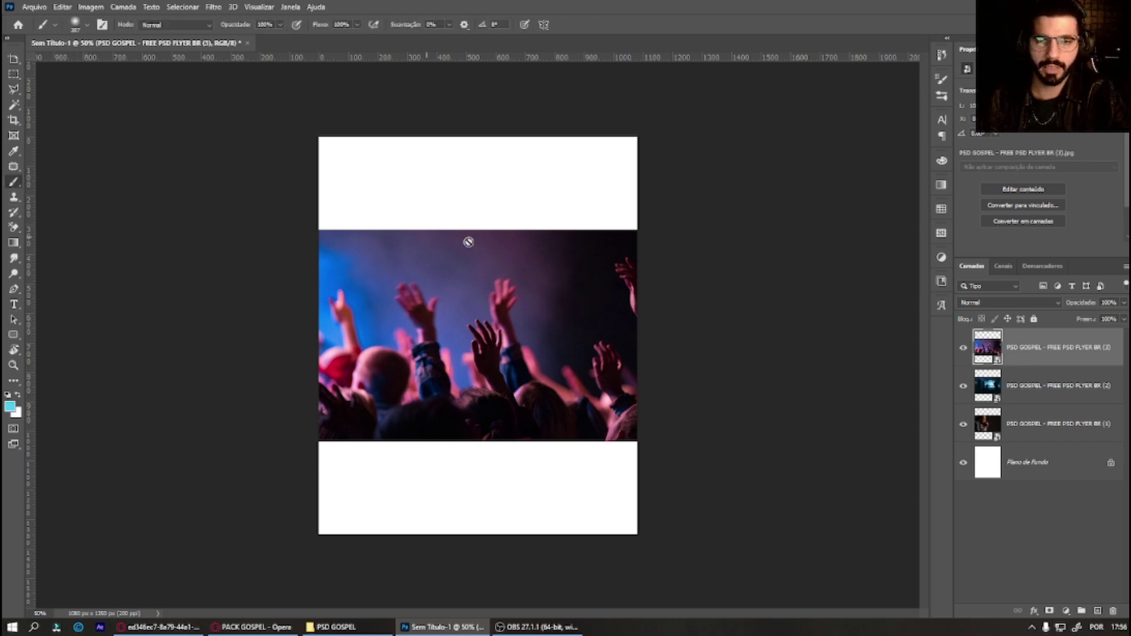
pyautogui.click(527, 285)
pyautogui.click(553, 246)
pyautogui.click(1049, 385)
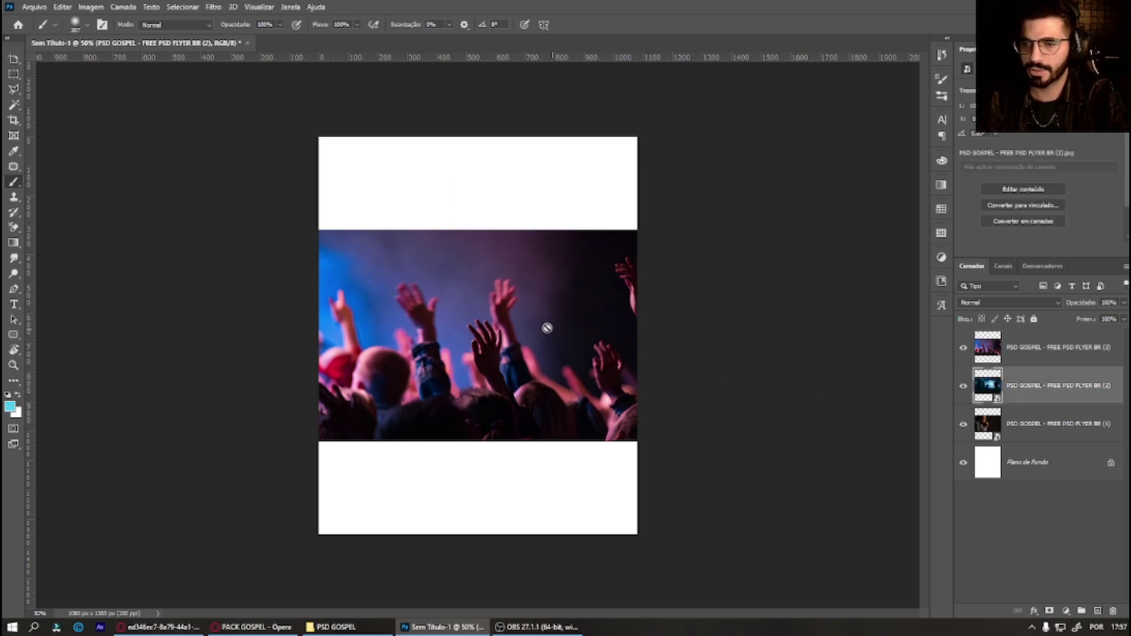
pyautogui.click(548, 323)
pyautogui.click(559, 243)
pyautogui.click(1048, 424)
pyautogui.click(568, 285)
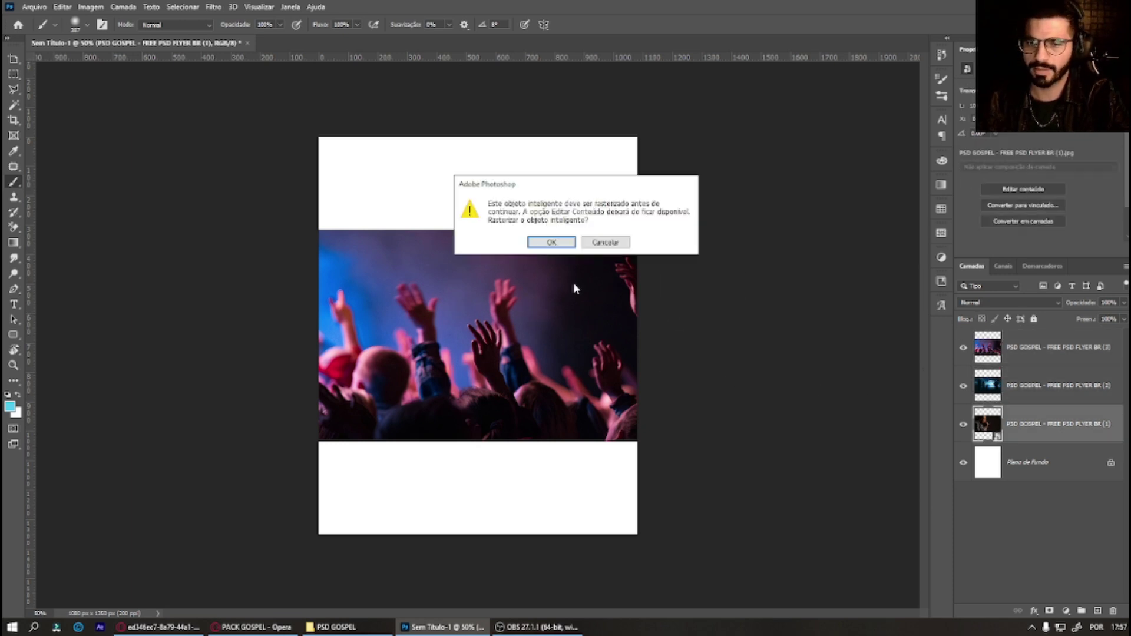
pyautogui.click(554, 242)
# Step: Move the praying man layer to the top and enlarge it across the canvas top
pyautogui.moveTo(1023, 425); pyautogui.dragTo(969, 360)
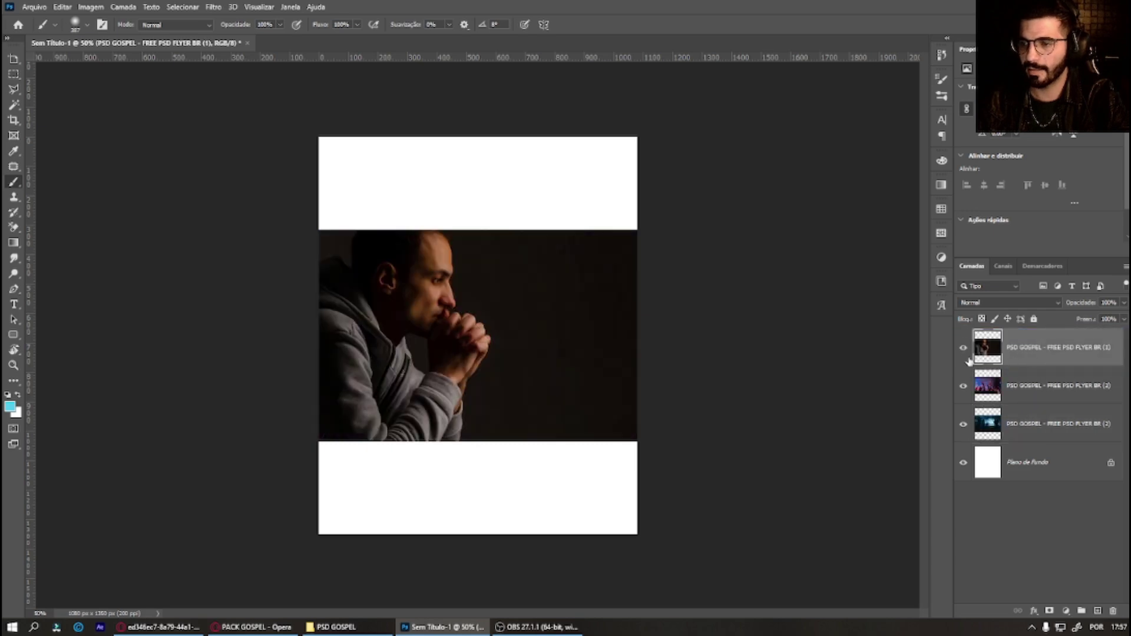
pyautogui.press('ctrl')
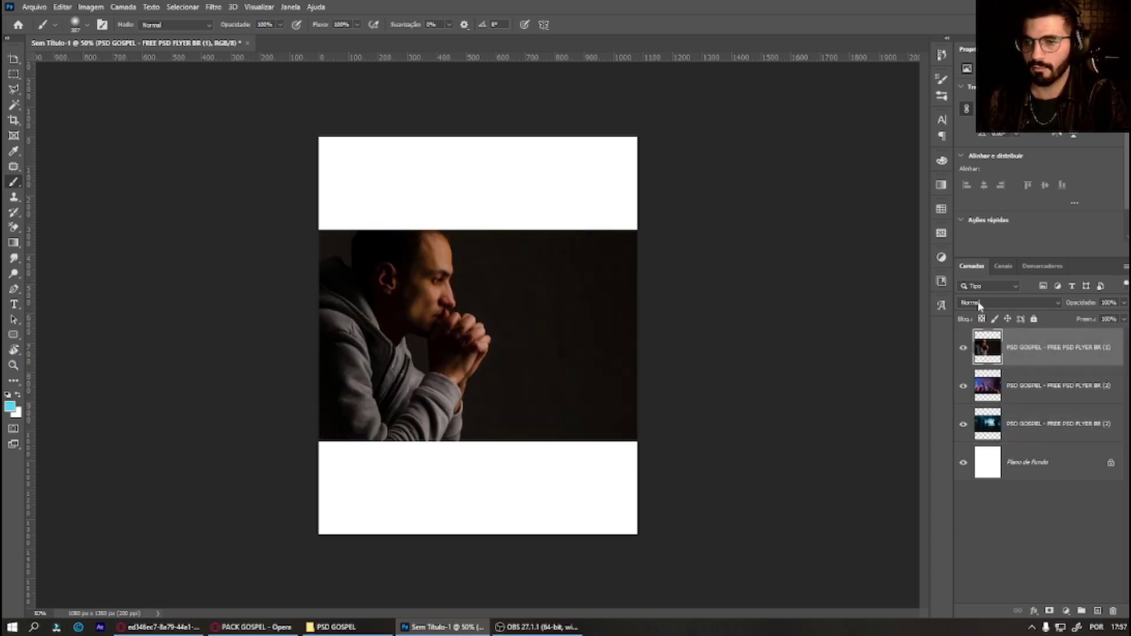
pyautogui.moveTo(462, 326)
pyautogui.mouseDown()
pyautogui.moveTo(431, 223)
pyautogui.moveTo(443, 249)
pyautogui.mouseUp()
pyautogui.hotkey('ctrl', 't')
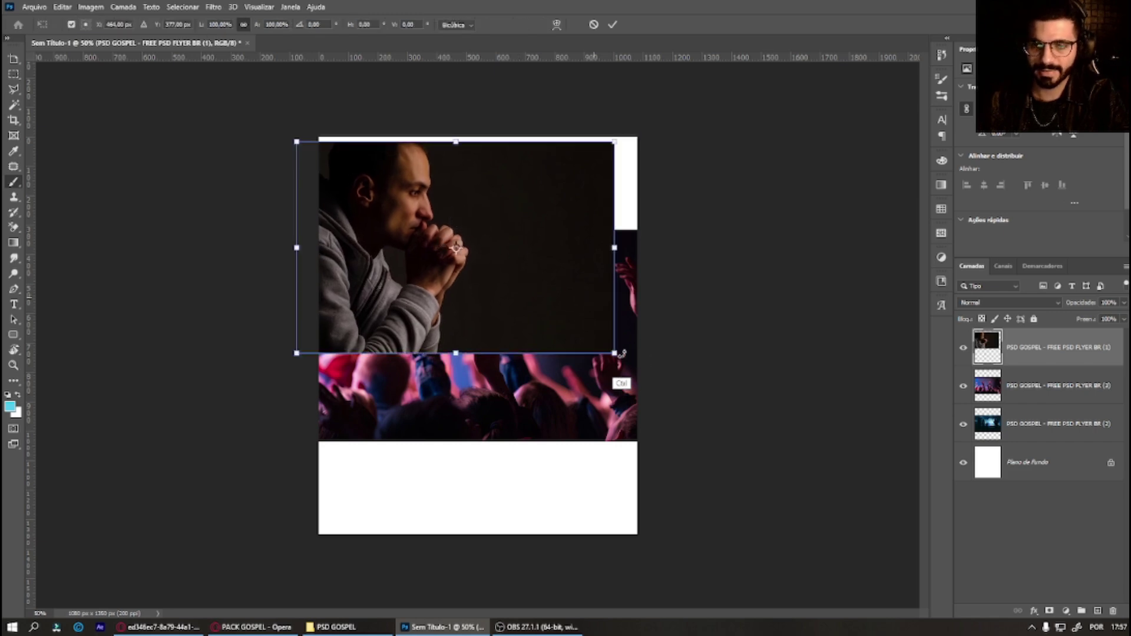
pyautogui.moveTo(617, 352)
pyautogui.mouseDown()
pyautogui.moveTo(587, 354)
pyautogui.moveTo(571, 336)
pyautogui.mouseUp()
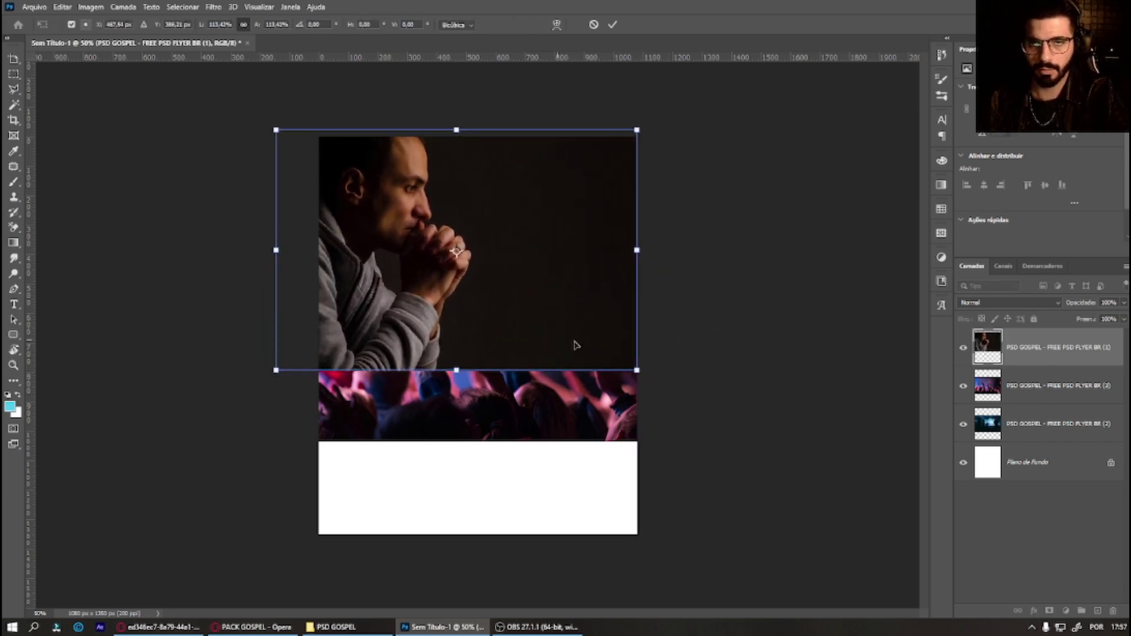
pyautogui.press('Return')
# Step: Restack the layers, with the crowd photo at the canvas bottom and the concert photo on top
pyautogui.press('b')
pyautogui.moveTo(985, 390); pyautogui.dragTo(987, 341)
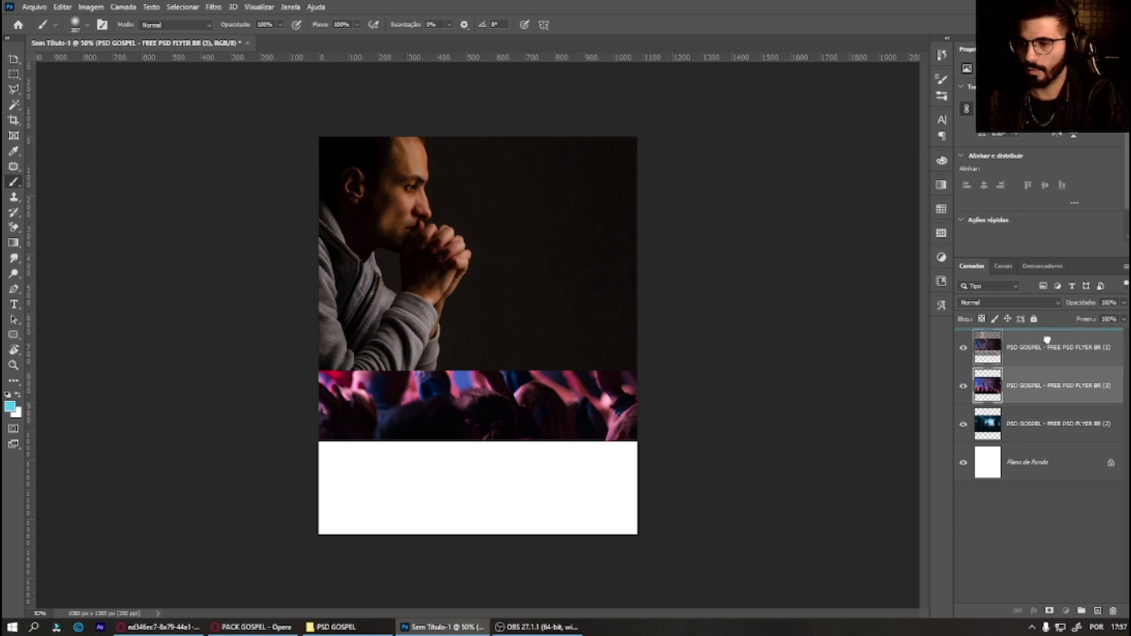
pyautogui.moveTo(543, 346); pyautogui.dragTo(537, 450)
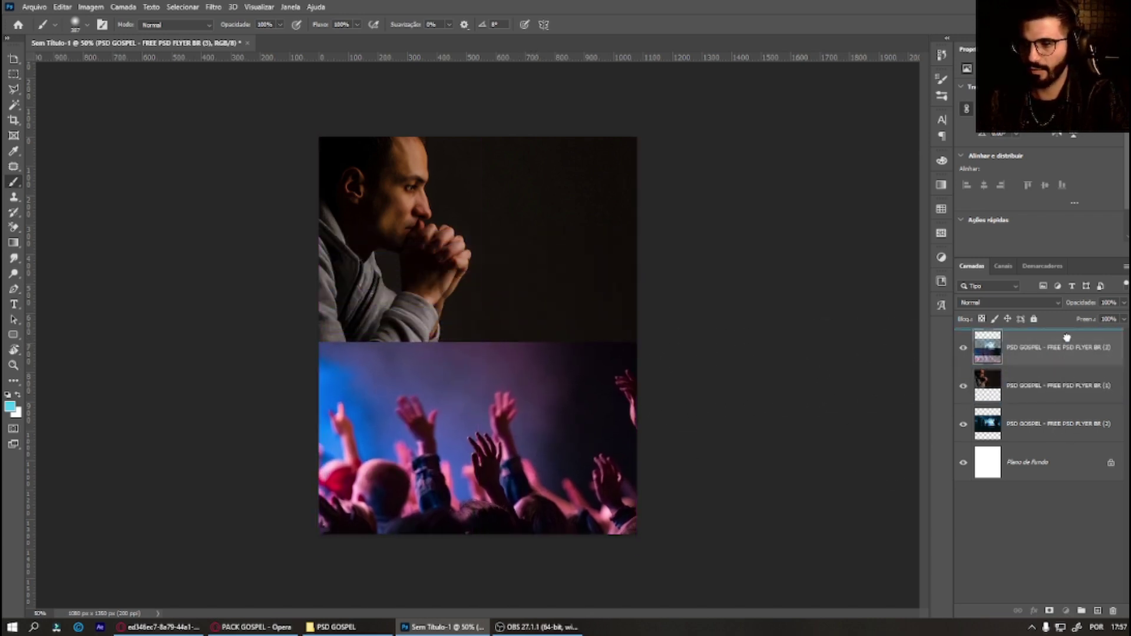
pyautogui.moveTo(1053, 413); pyautogui.dragTo(1048, 347)
pyautogui.moveTo(505, 338); pyautogui.dragTo(519, 329)
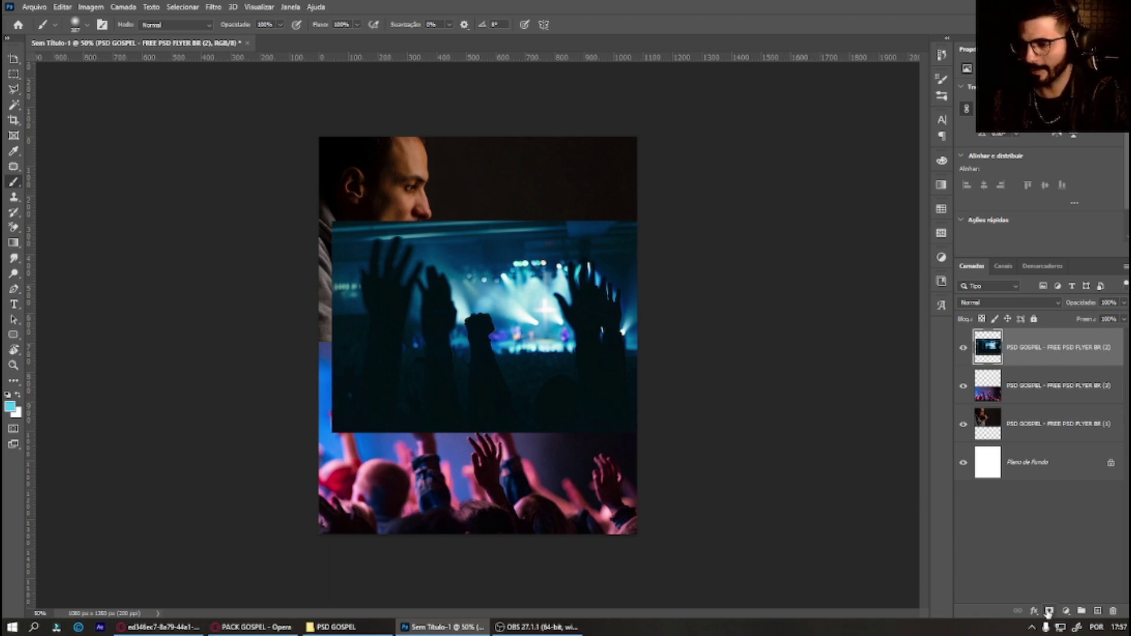
# Step: Add a layer mask to the concert layer and set up a black-to-white Gradient tool
pyautogui.click(1048, 612)
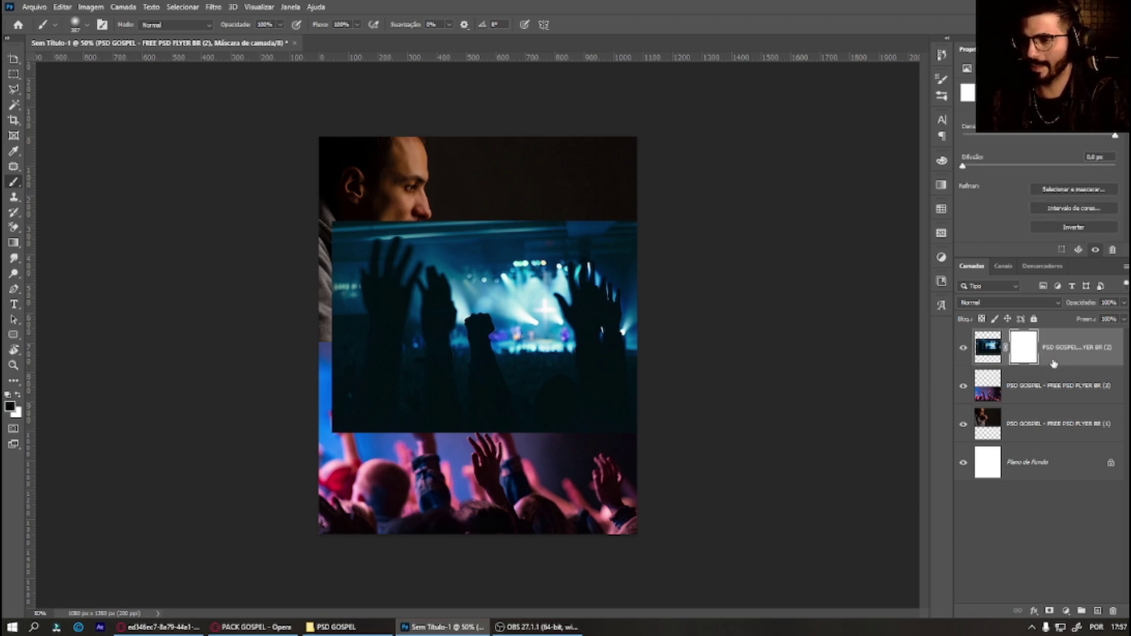
pyautogui.click(16, 243)
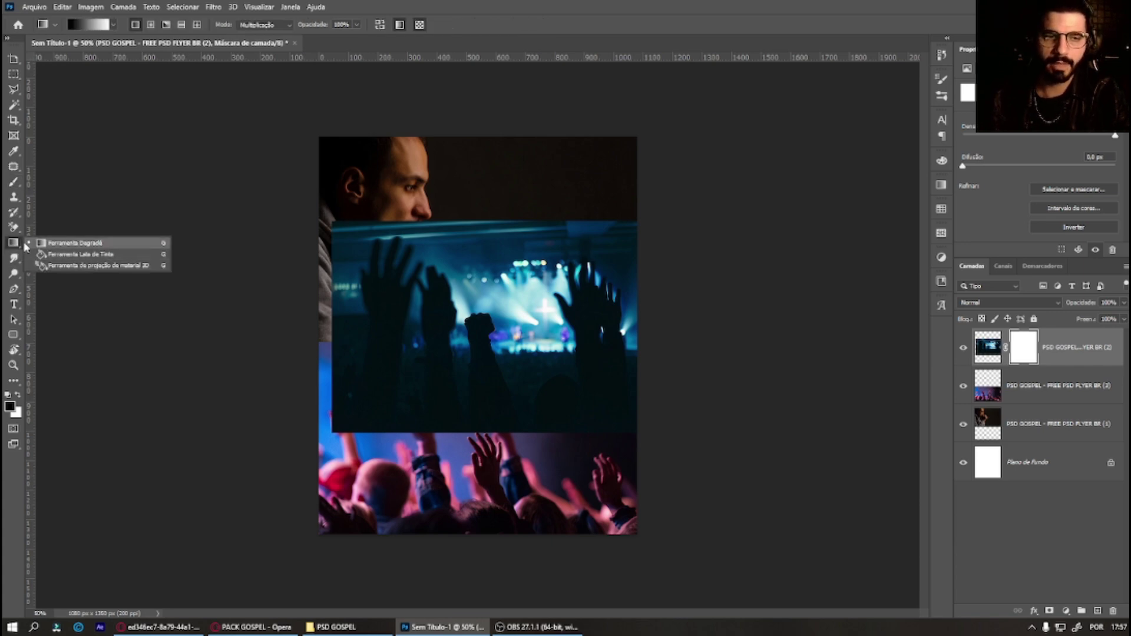
pyautogui.click(82, 248)
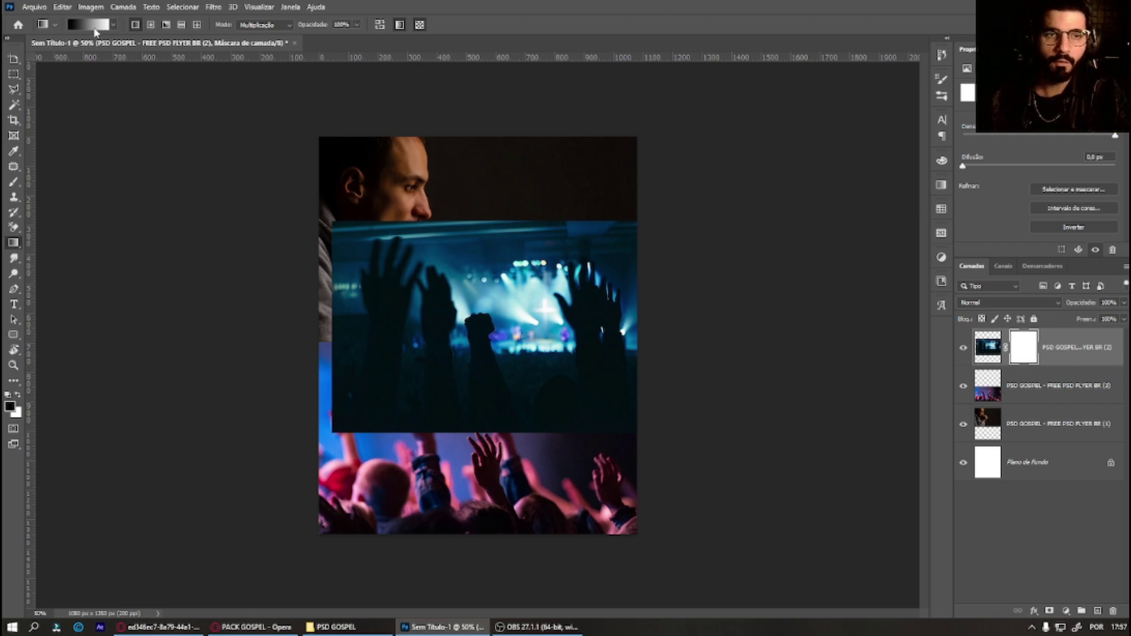
pyautogui.click(94, 27)
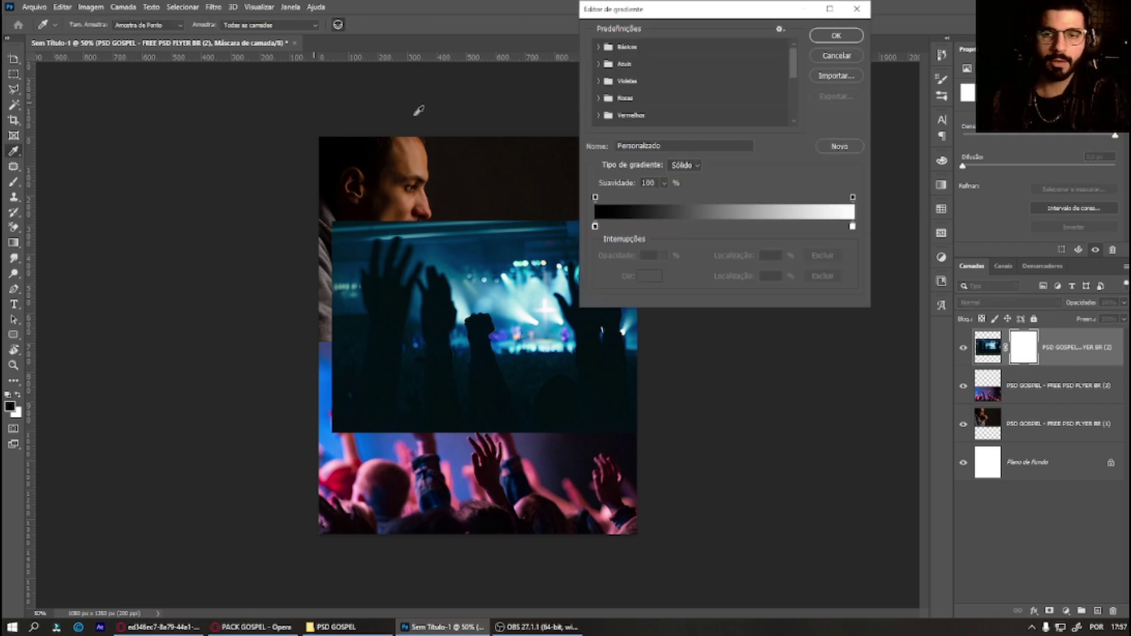
pyautogui.click(841, 35)
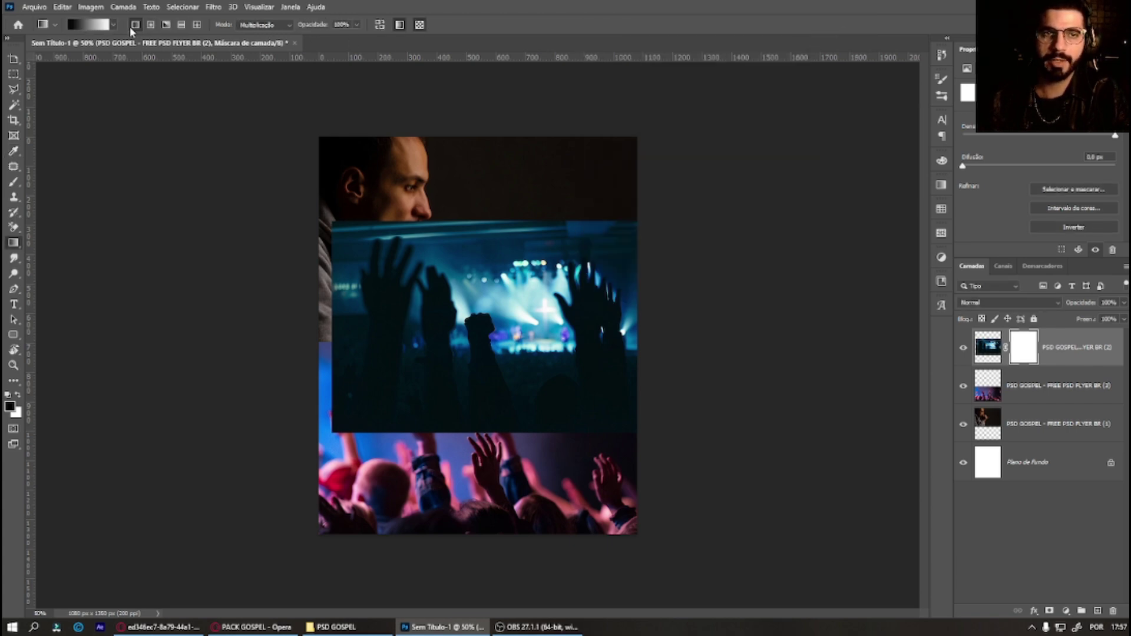
# Step: Drag gradients on the concert mask to blend it into the praying man and crowd
pyautogui.moveTo(320, 299); pyautogui.dragTo(445, 301)
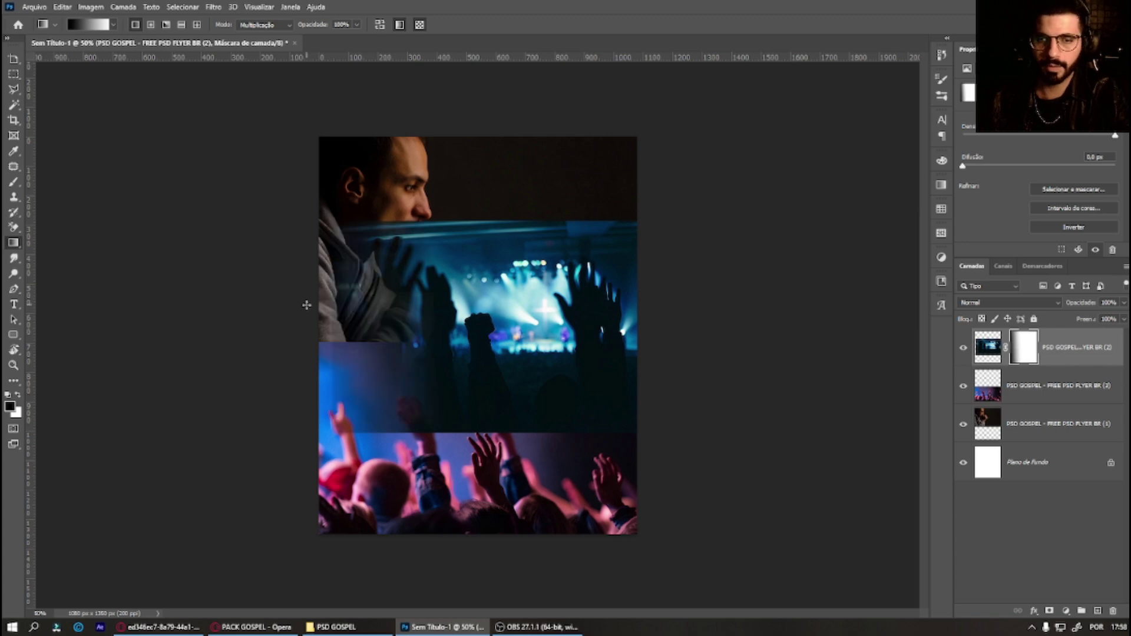
pyautogui.moveTo(277, 323); pyautogui.dragTo(511, 323)
pyautogui.moveTo(310, 334); pyautogui.dragTo(312, 334)
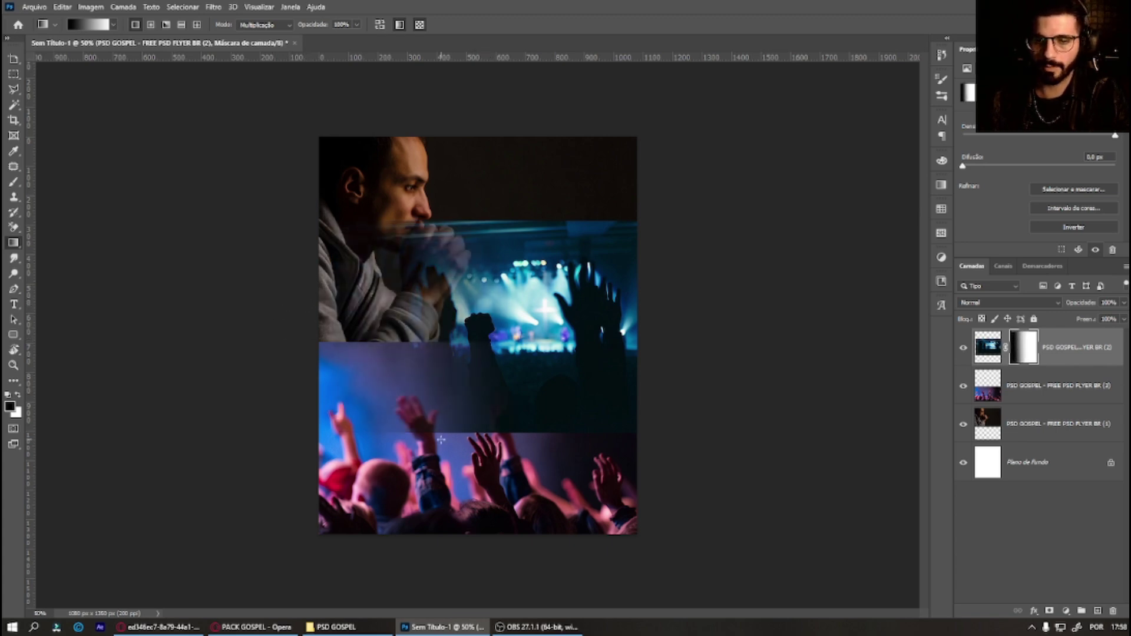
pyautogui.moveTo(527, 487); pyautogui.dragTo(564, 419)
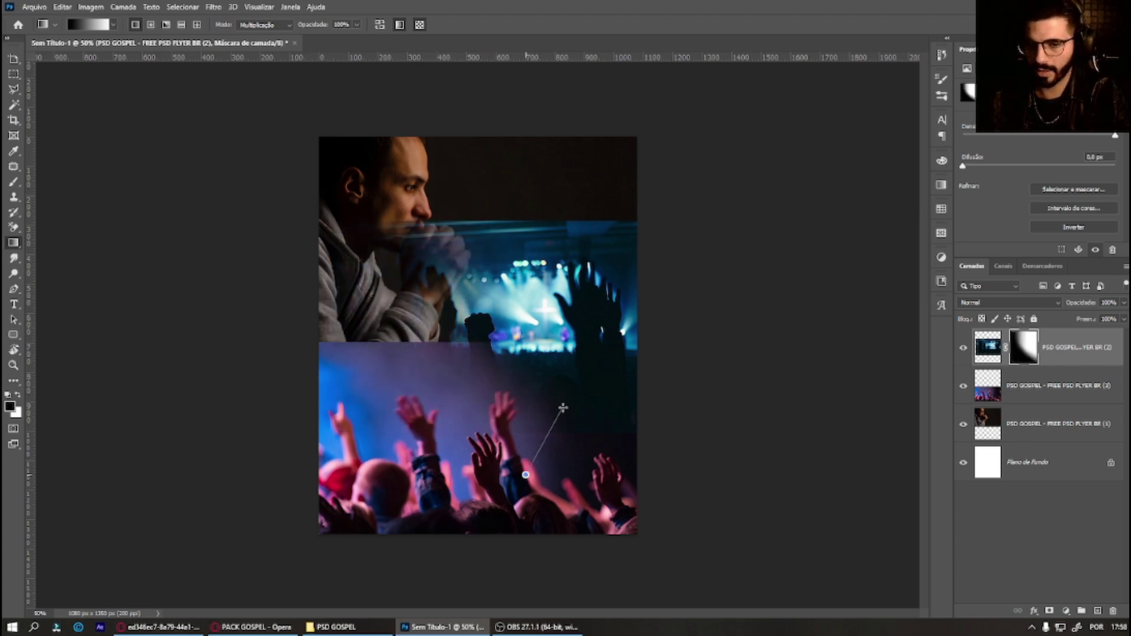
pyautogui.moveTo(415, 271); pyautogui.dragTo(416, 272)
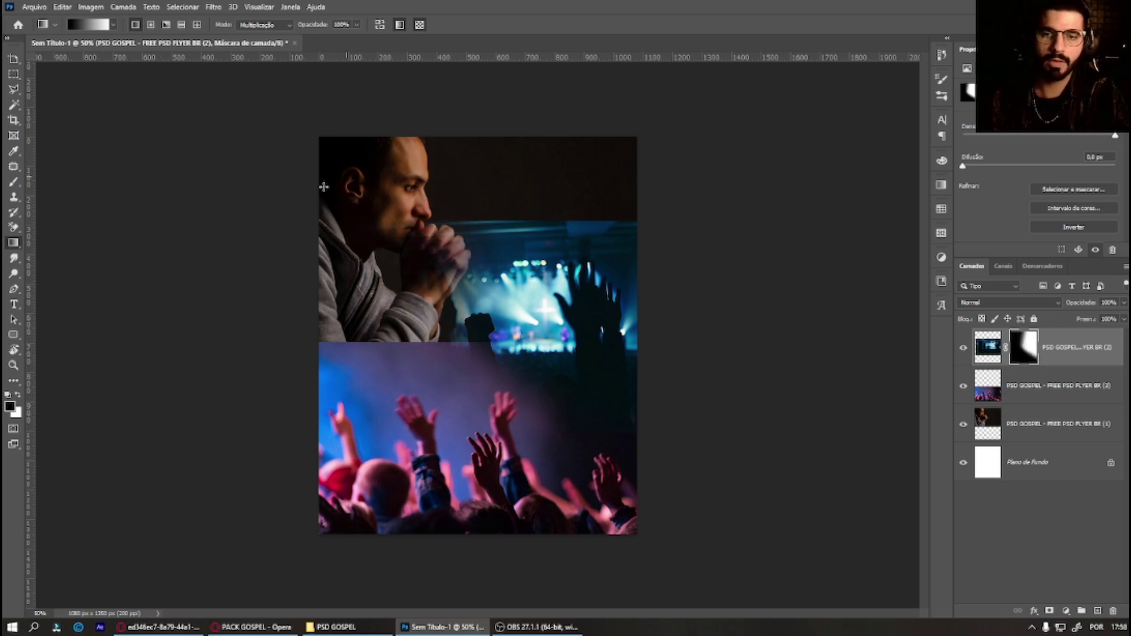
pyautogui.moveTo(378, 252); pyautogui.dragTo(503, 230)
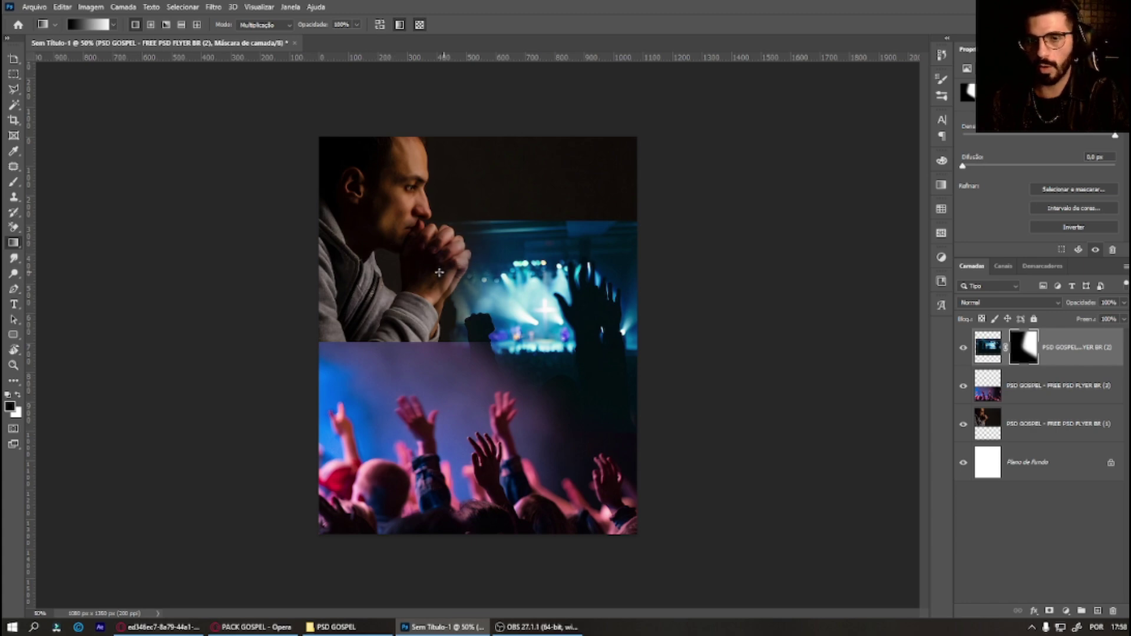
pyautogui.moveTo(578, 175); pyautogui.dragTo(571, 212)
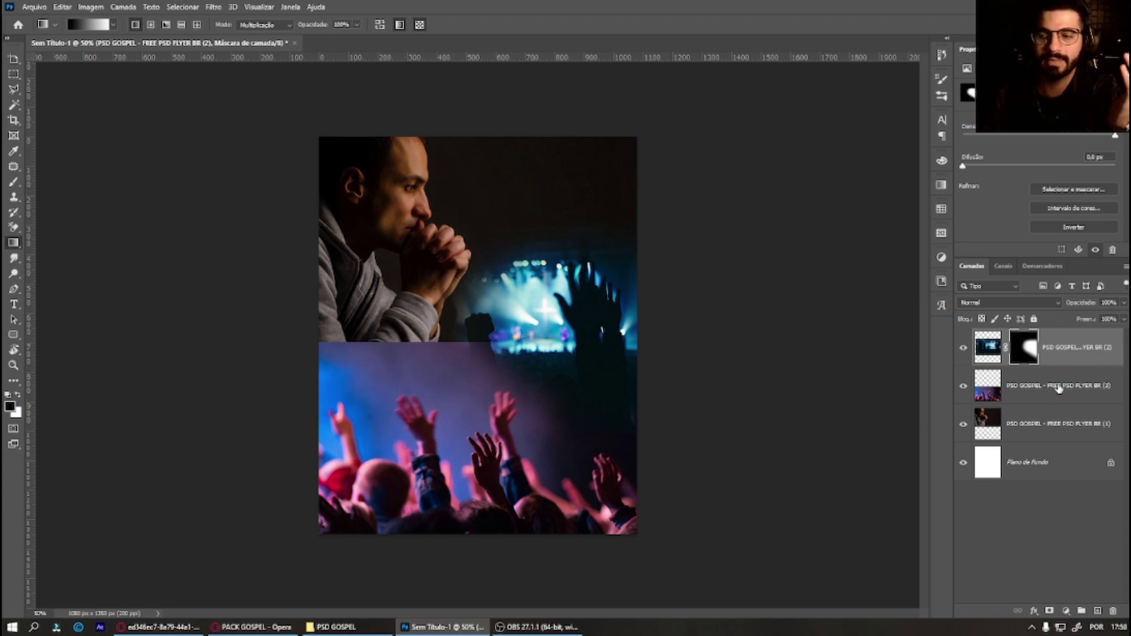
# Step: Mask the crowd photo layer and drag vertical gradients to soften its top edge
pyautogui.click(1037, 385)
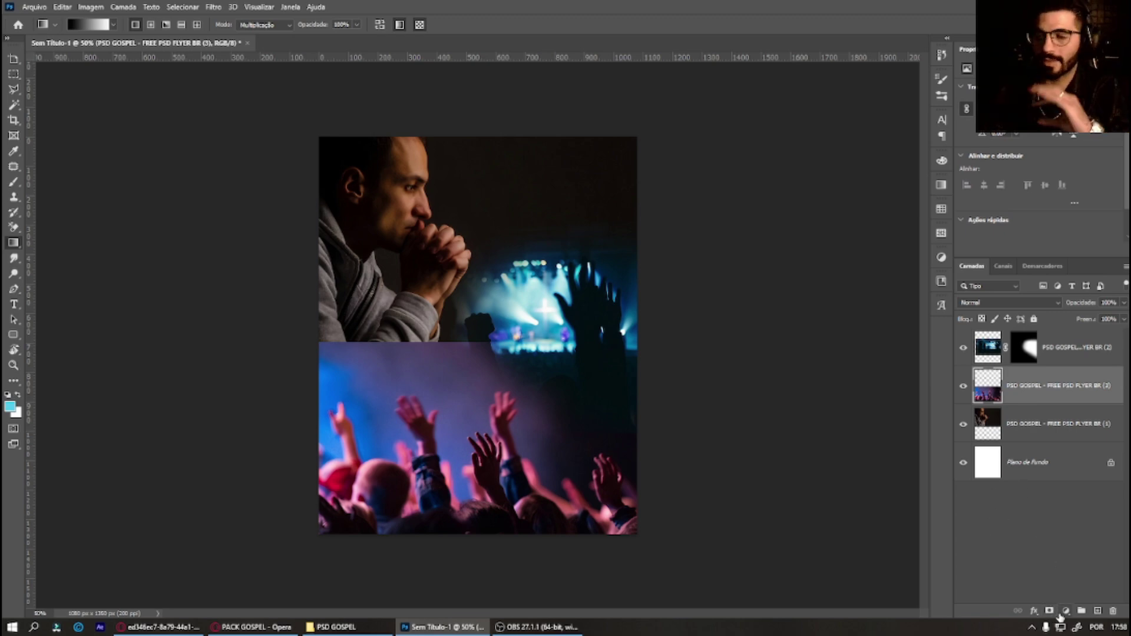
pyautogui.click(1049, 612)
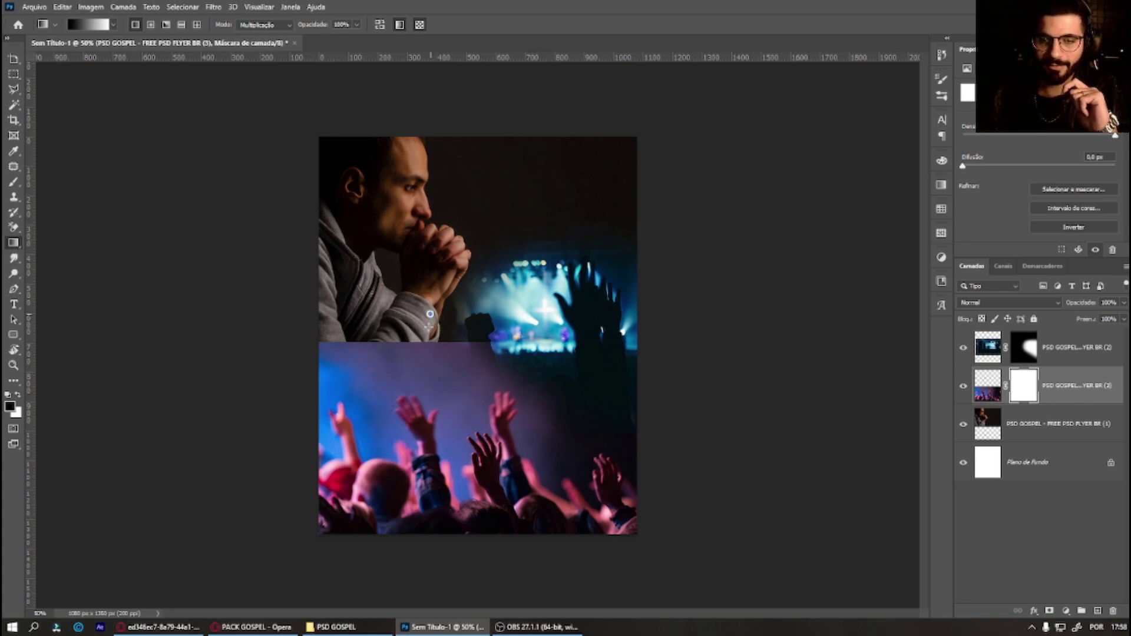
pyautogui.moveTo(437, 341); pyautogui.dragTo(437, 370)
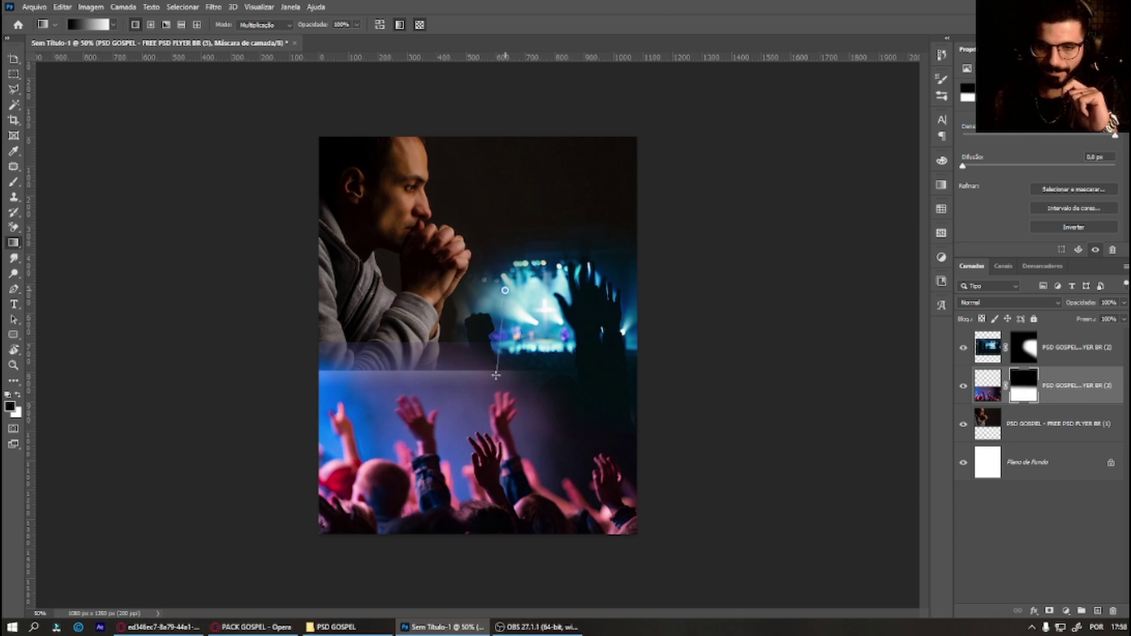
pyautogui.moveTo(505, 291); pyautogui.dragTo(495, 375)
pyautogui.moveTo(526, 299); pyautogui.dragTo(511, 384)
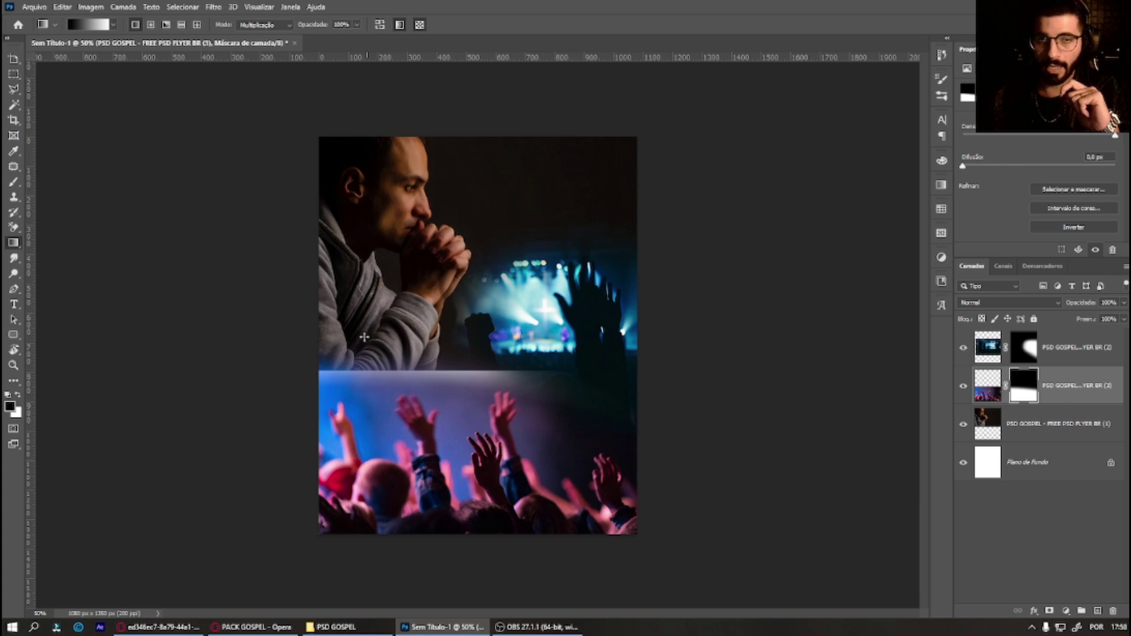
# Step: Add a dark 1a1714 solid colour layer above Background and mask the praying man photo
pyautogui.click(1062, 474)
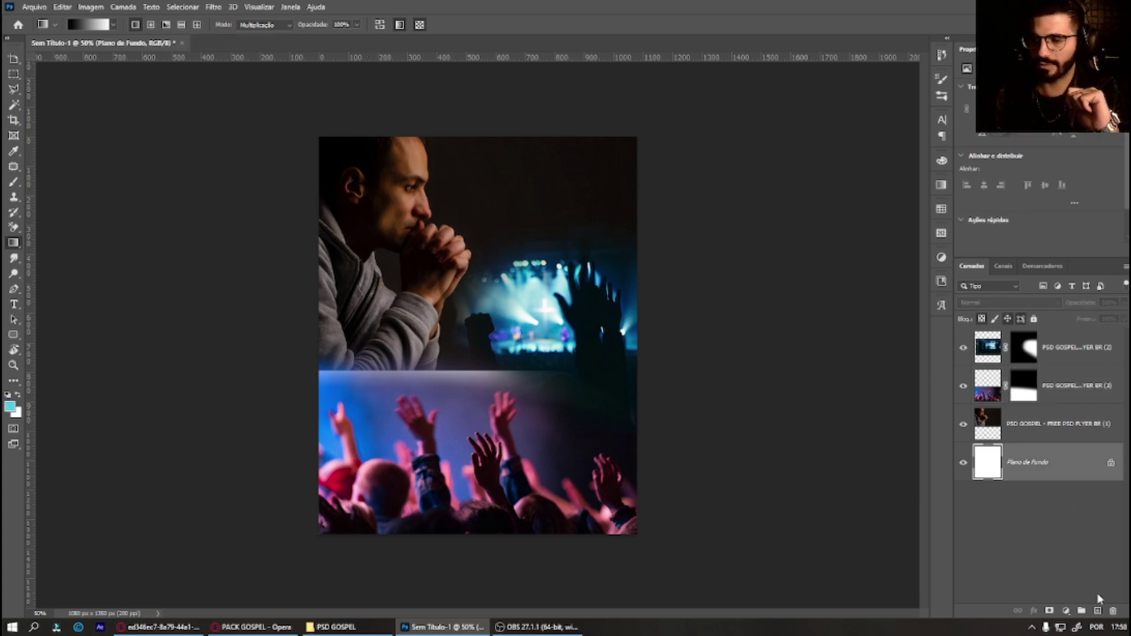
pyautogui.click(1066, 612)
pyautogui.click(1095, 412)
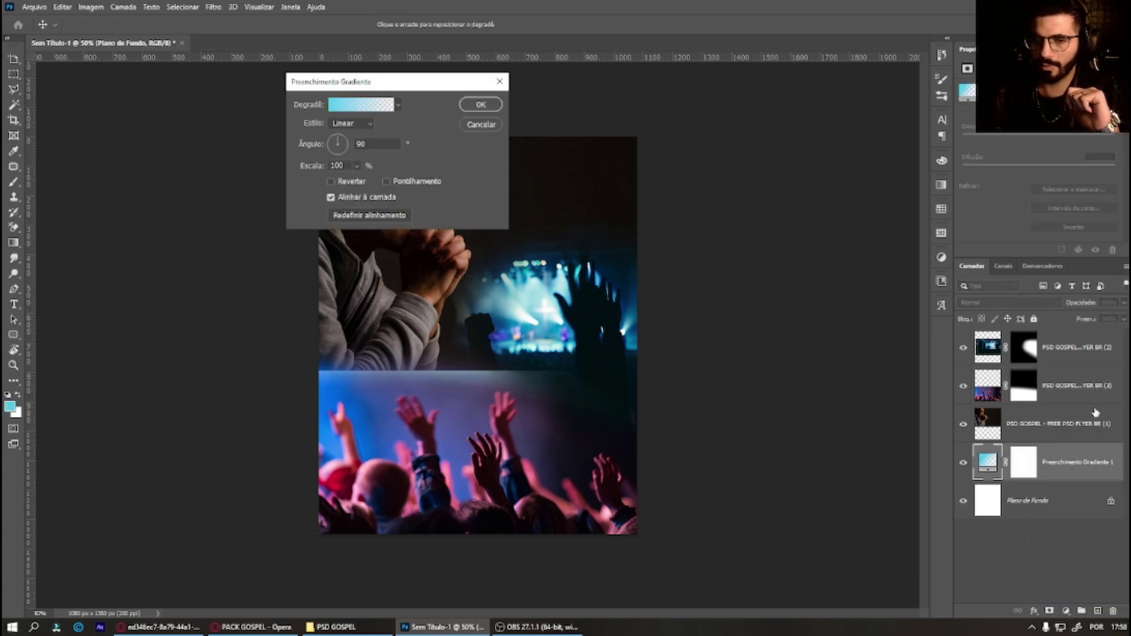
pyautogui.click(482, 125)
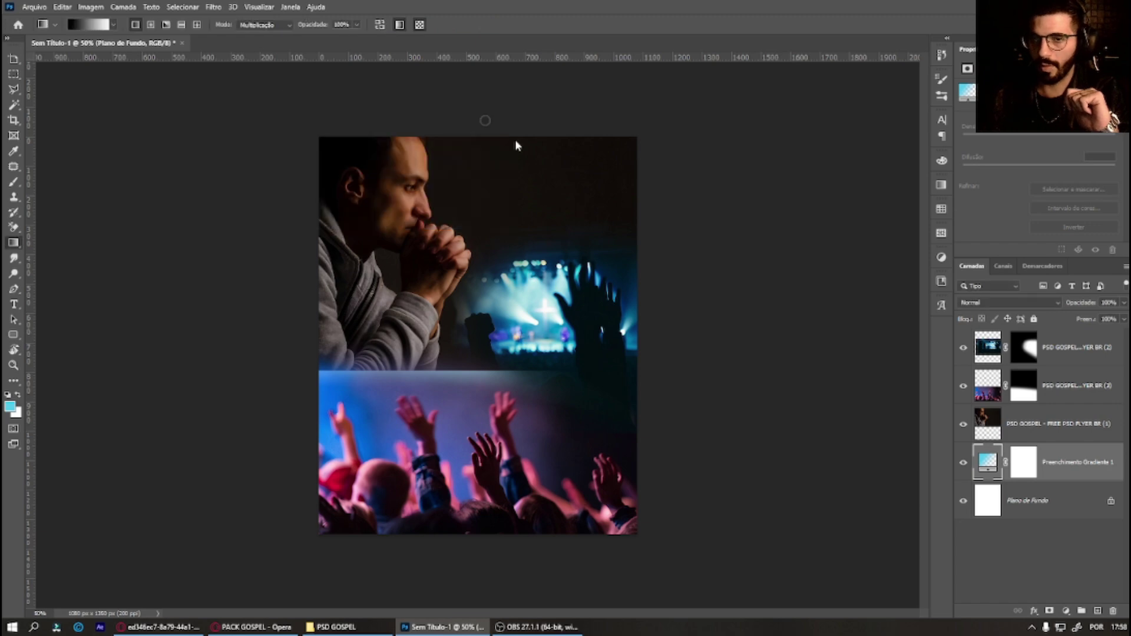
pyautogui.click(1067, 613)
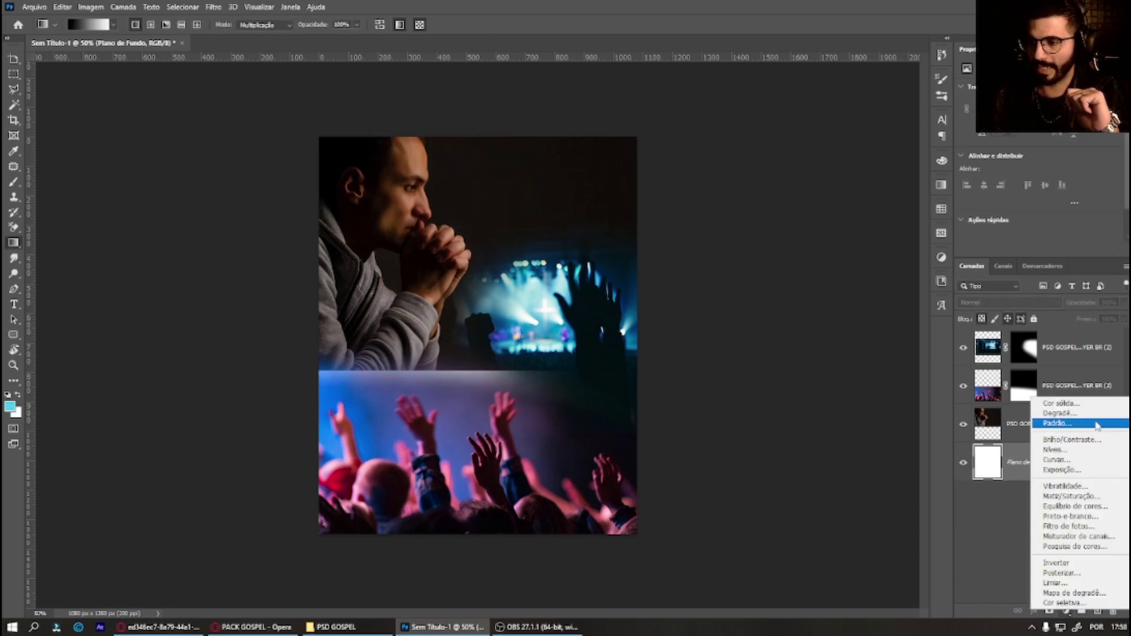
pyautogui.click(1083, 407)
pyautogui.click(571, 183)
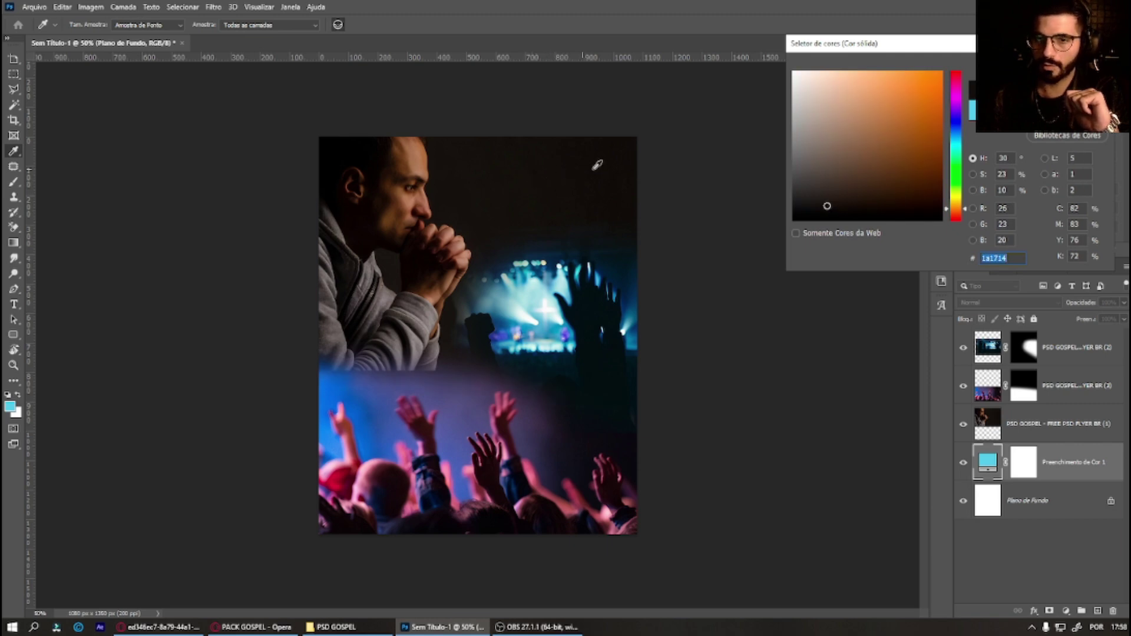
pyautogui.press('Return')
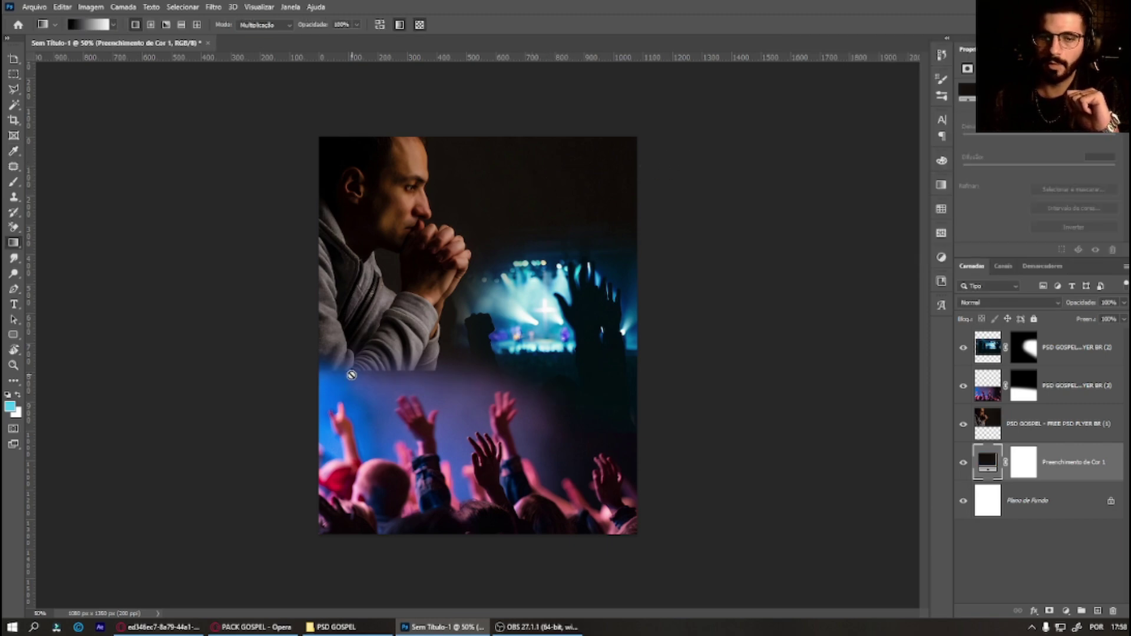
pyautogui.click(1025, 430)
pyautogui.click(1050, 611)
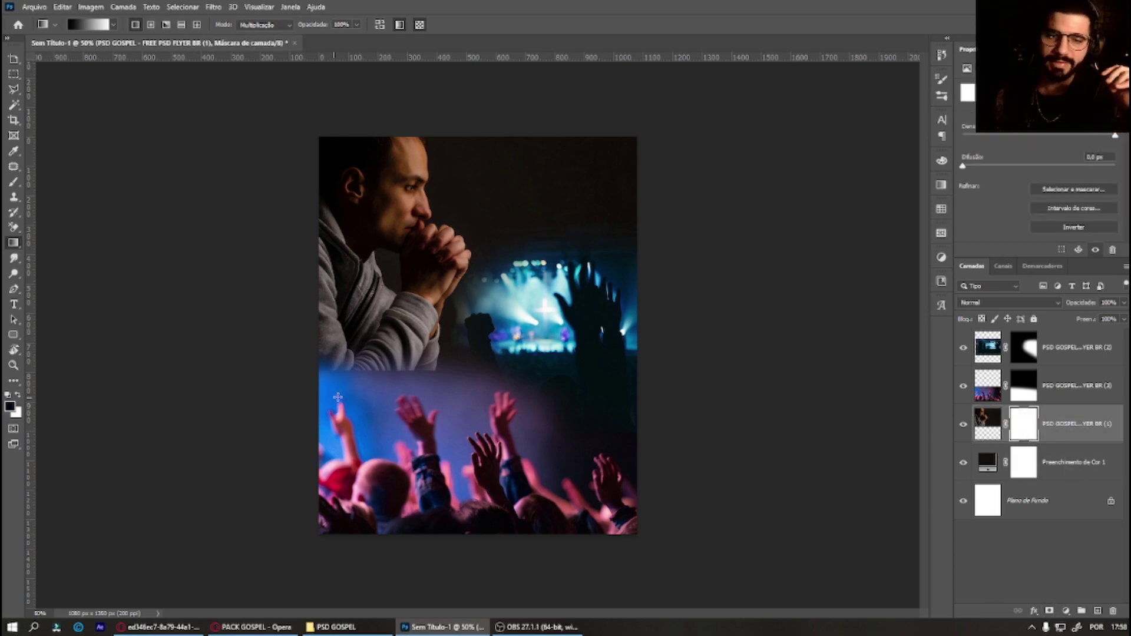
# Step: Fade out the man's lower half on his mask and add a gradient map atop the stack
pyautogui.moveTo(393, 437); pyautogui.dragTo(398, 383)
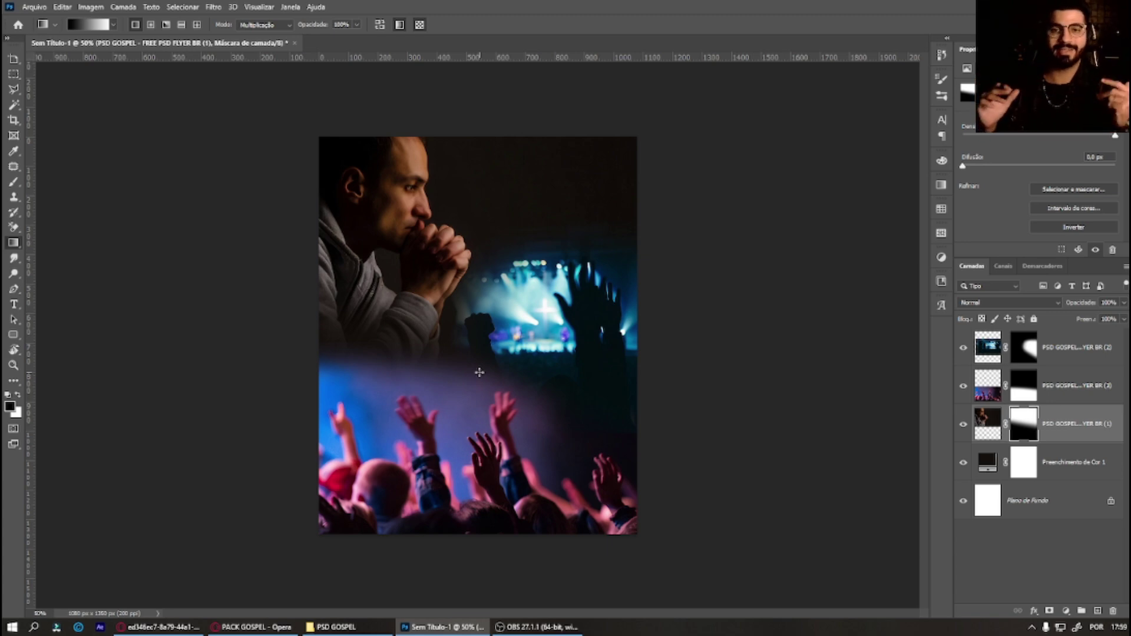
pyautogui.click(1094, 356)
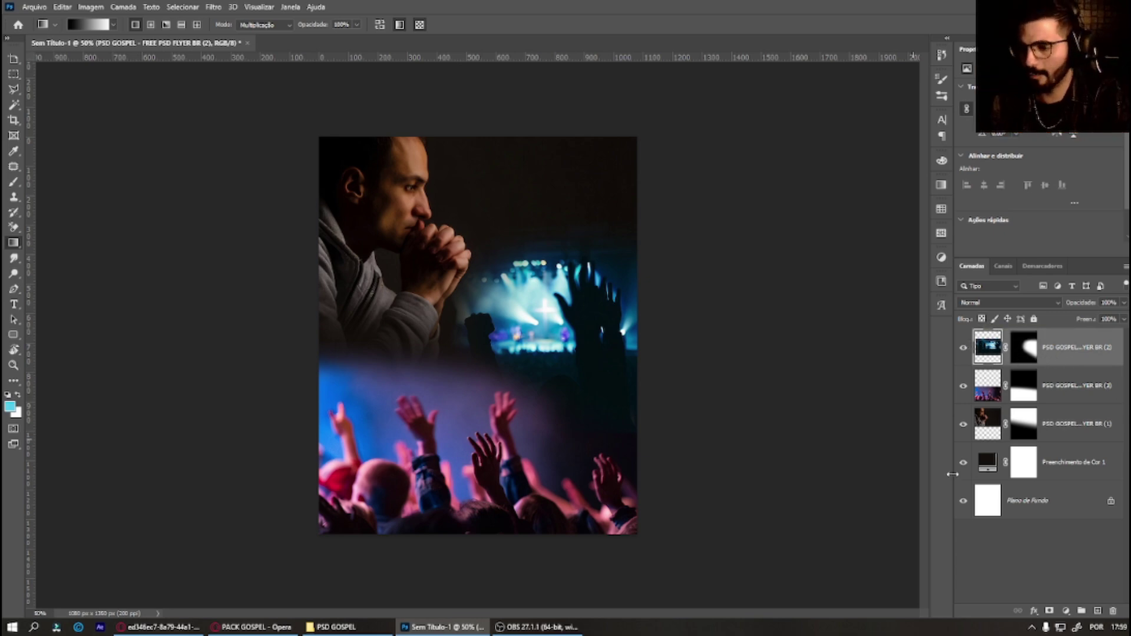
pyautogui.click(1066, 611)
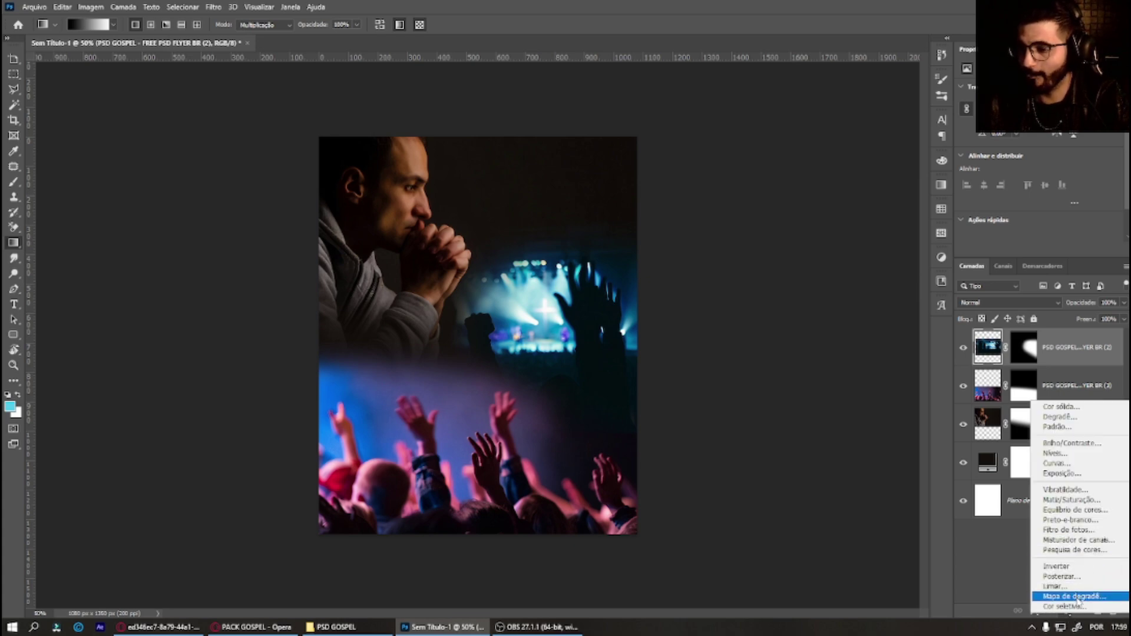
pyautogui.click(1075, 596)
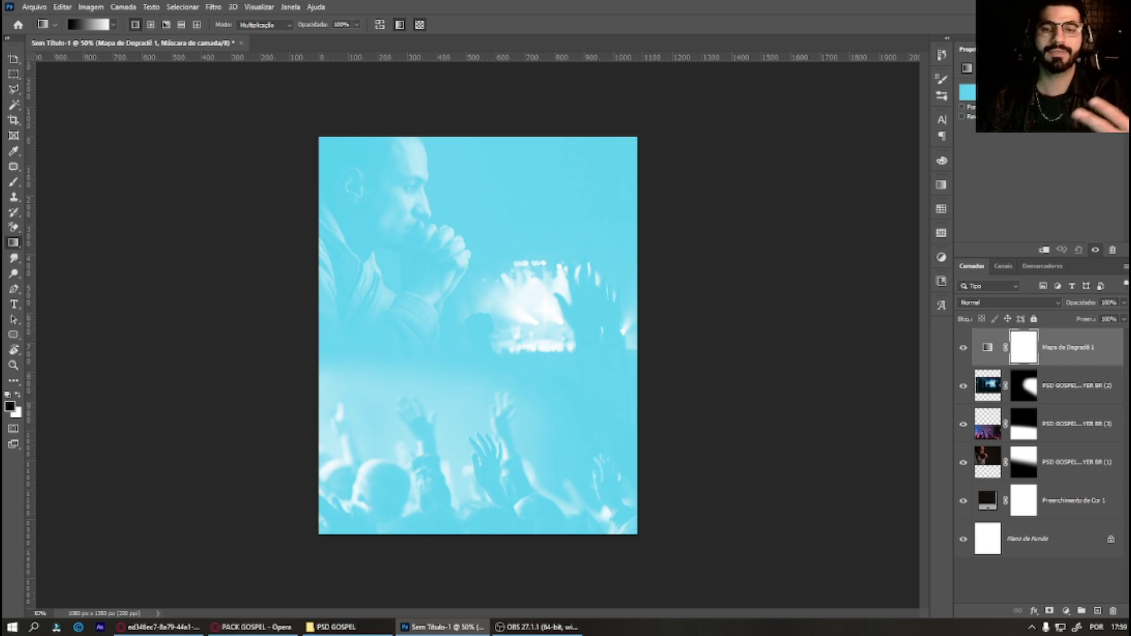
# Step: Set the gradient map's stops to black 000000 and grey 989898
pyautogui.click(967, 92)
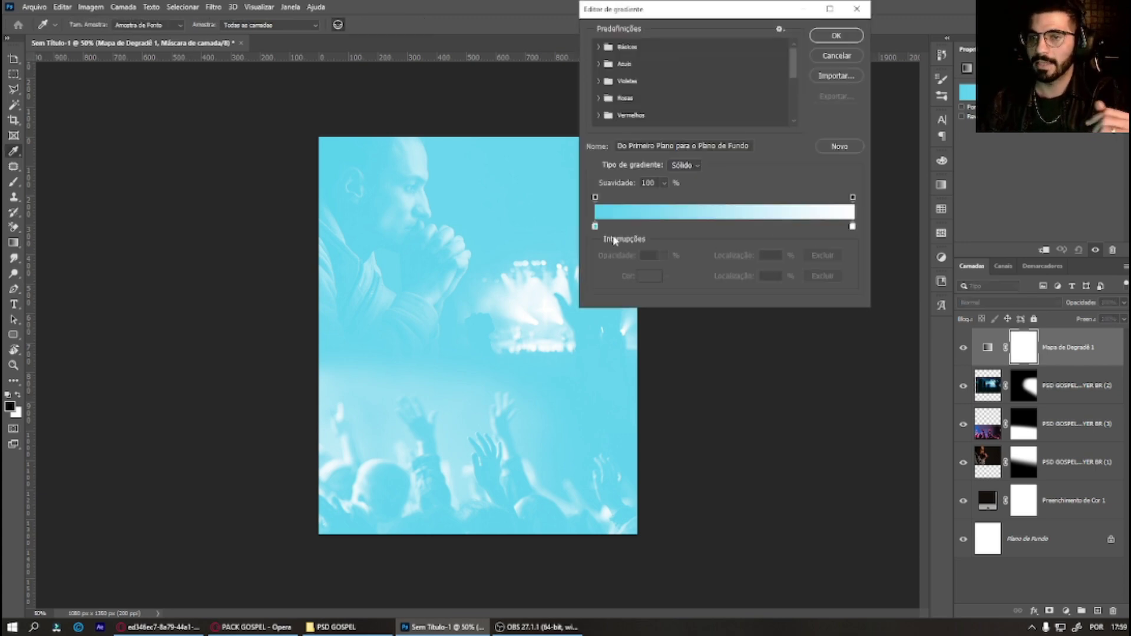
pyautogui.click(595, 227)
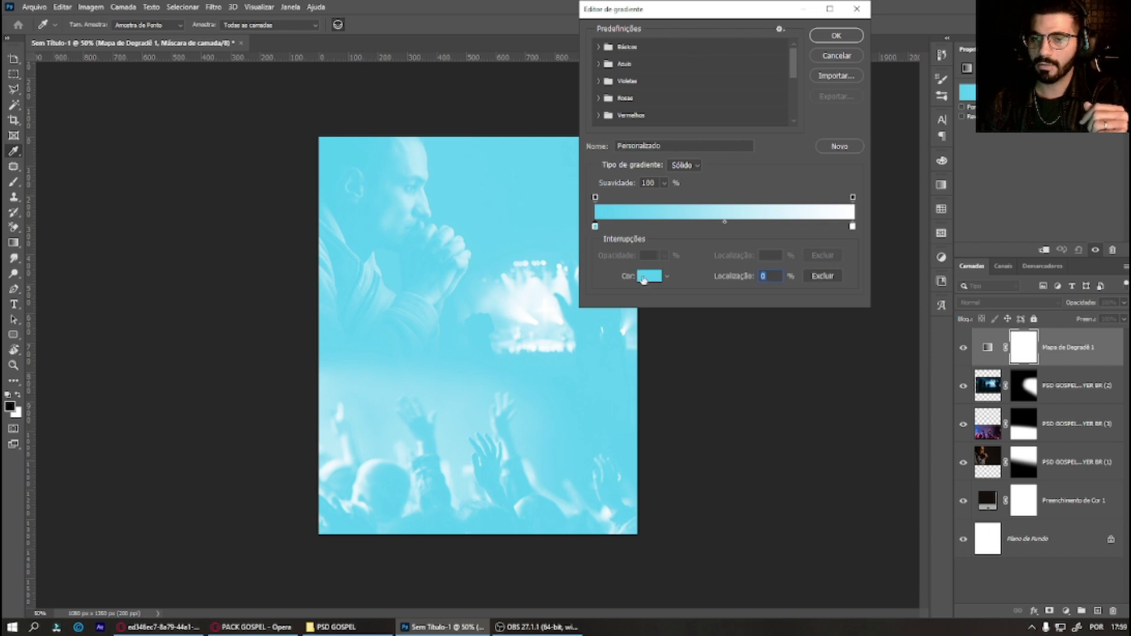
pyautogui.click(649, 275)
pyautogui.write('000000')
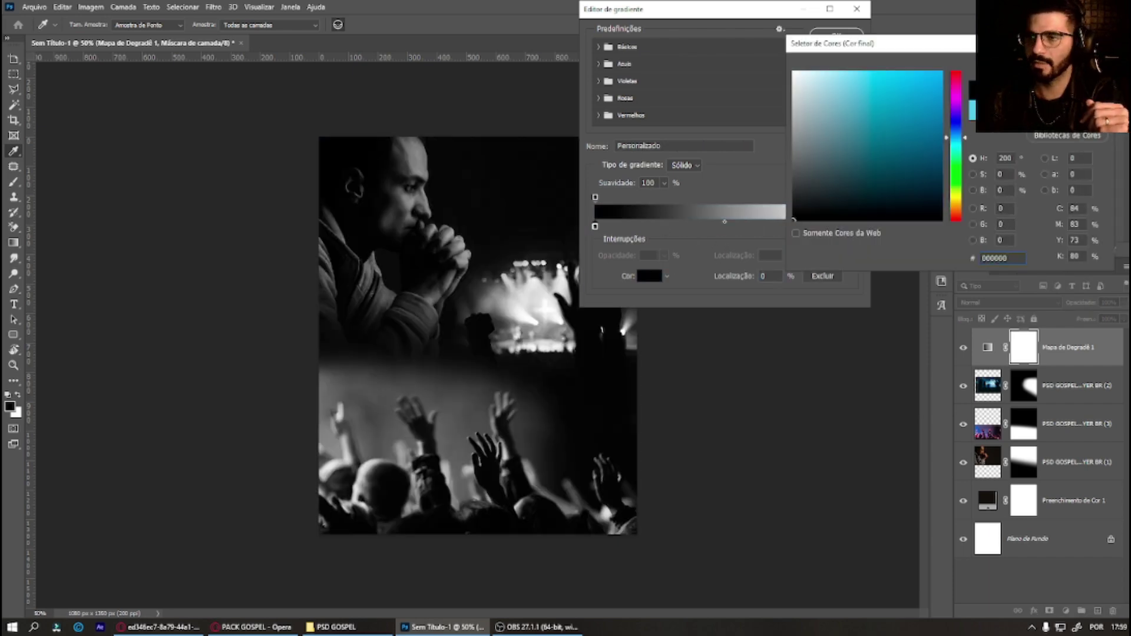
pyautogui.press('Return')
pyautogui.click(852, 226)
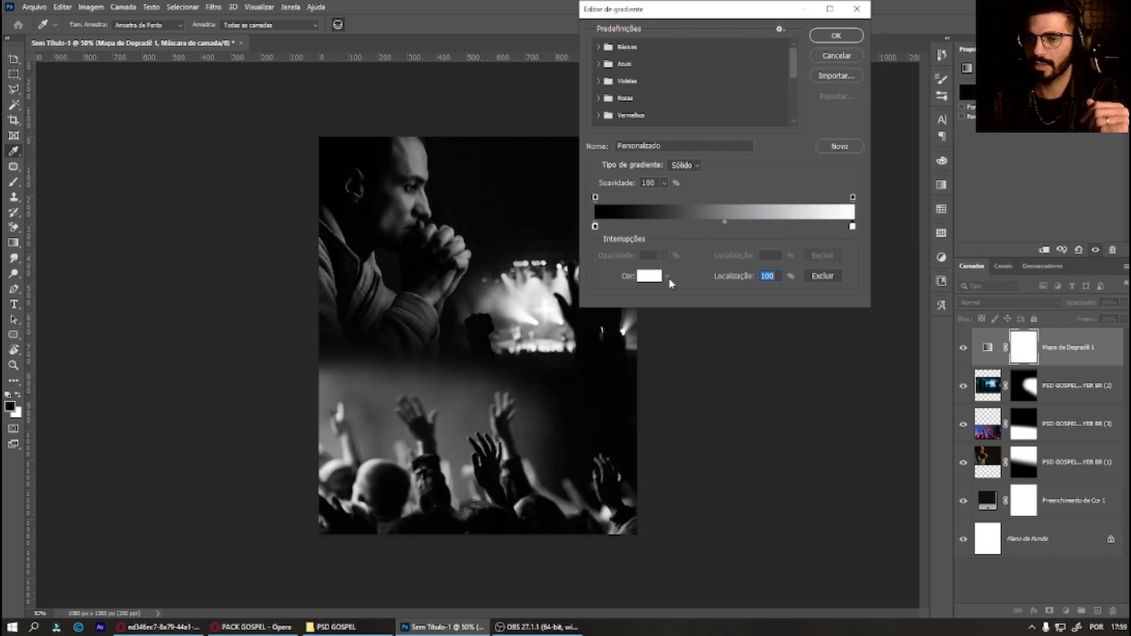
pyautogui.click(649, 275)
pyautogui.write('989898')
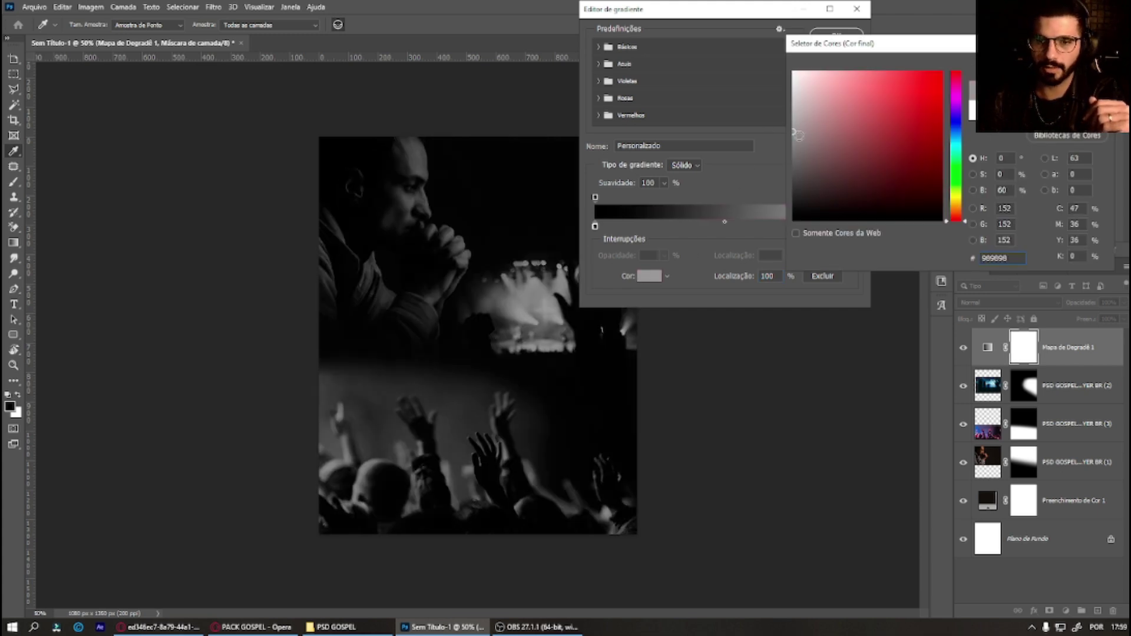
pyautogui.press('Return')
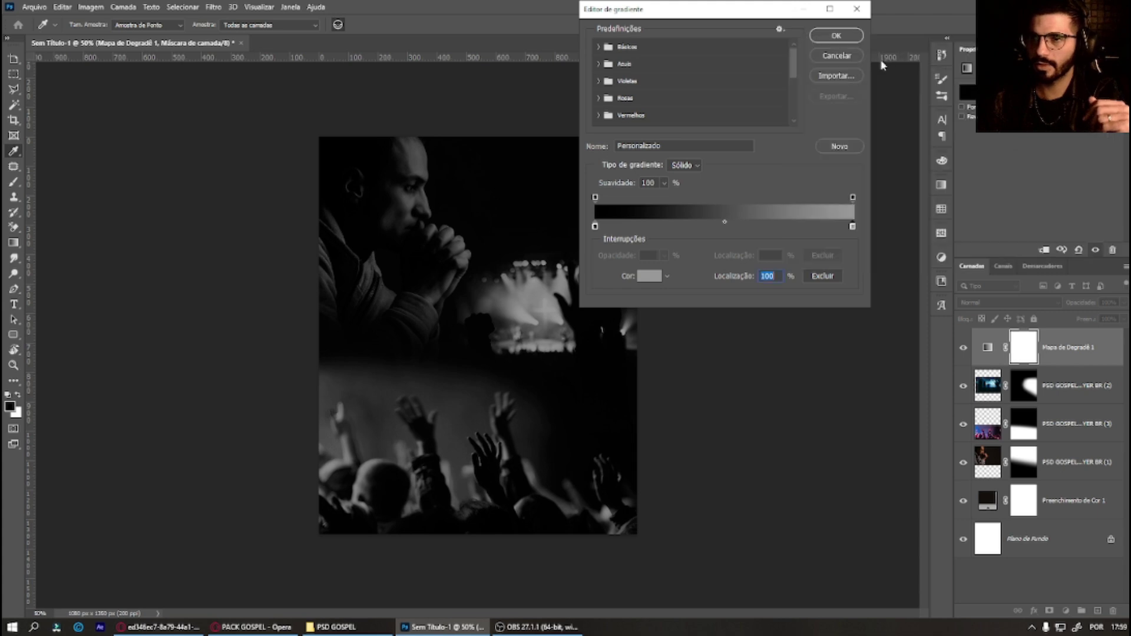
pyautogui.click(835, 36)
# Step: Flip the crowd photo horizontally
pyautogui.click(1066, 427)
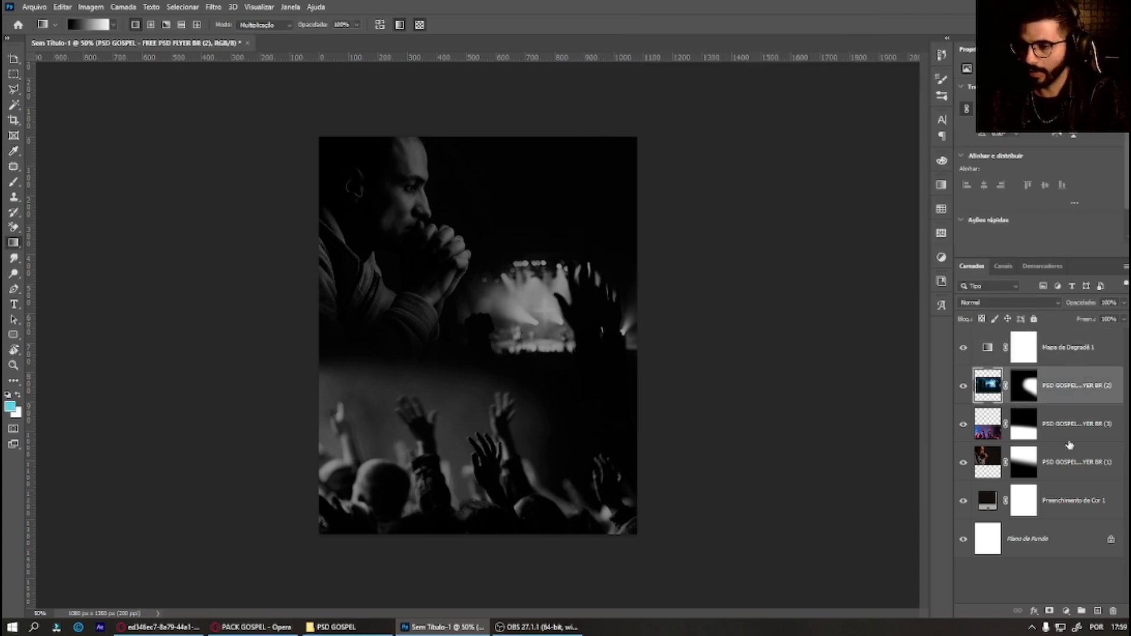
pyautogui.hotkey('ctrl', 't')
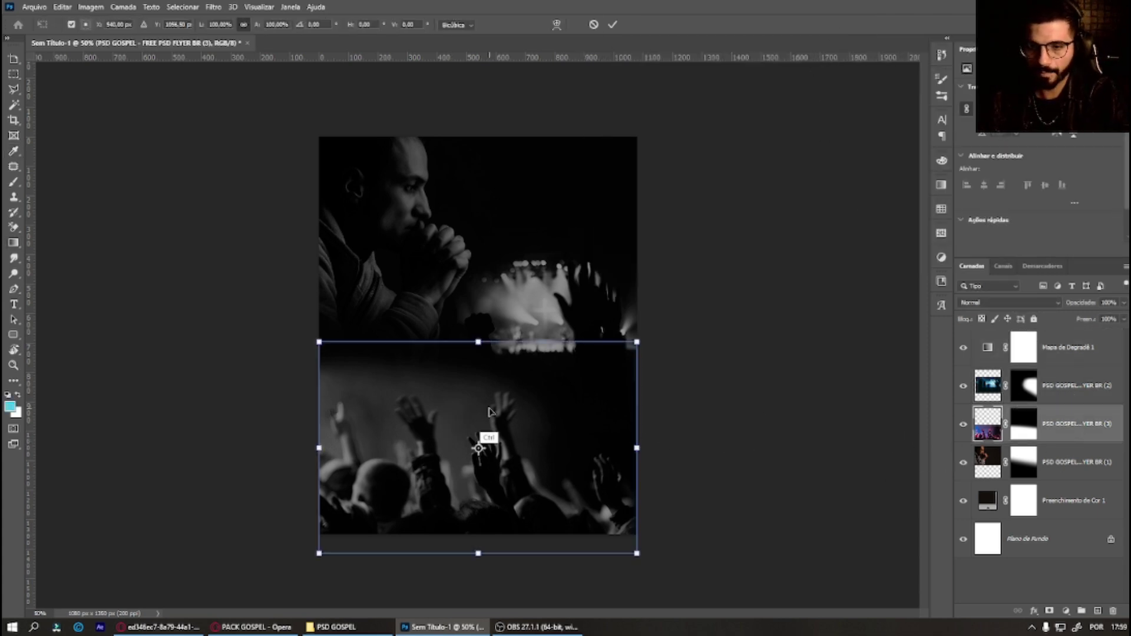
pyautogui.rightClick(497, 419)
pyautogui.click(570, 393)
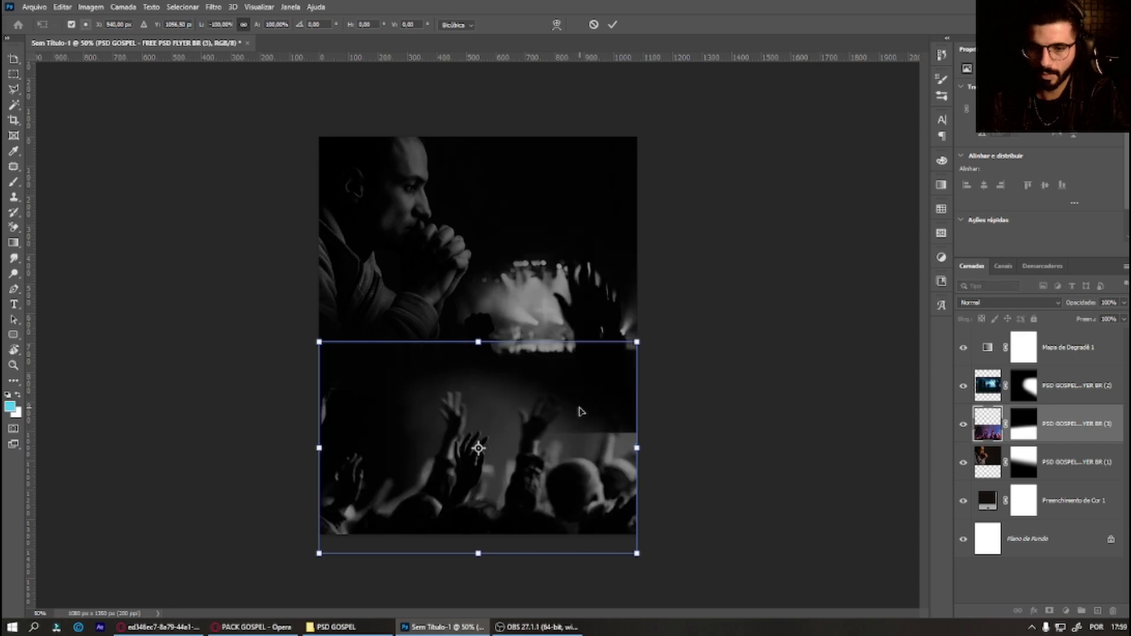
pyautogui.press('Return')
# Step: Smooth the concert photo's mask where it meets the crowd photo
pyautogui.press('g')
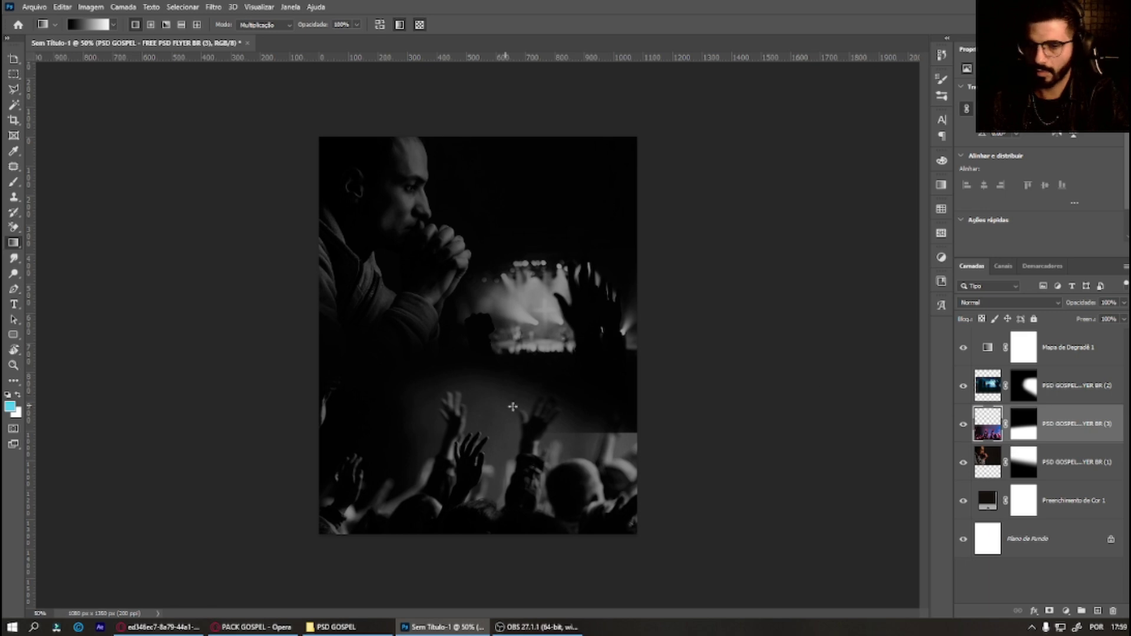
pyautogui.click(1028, 399)
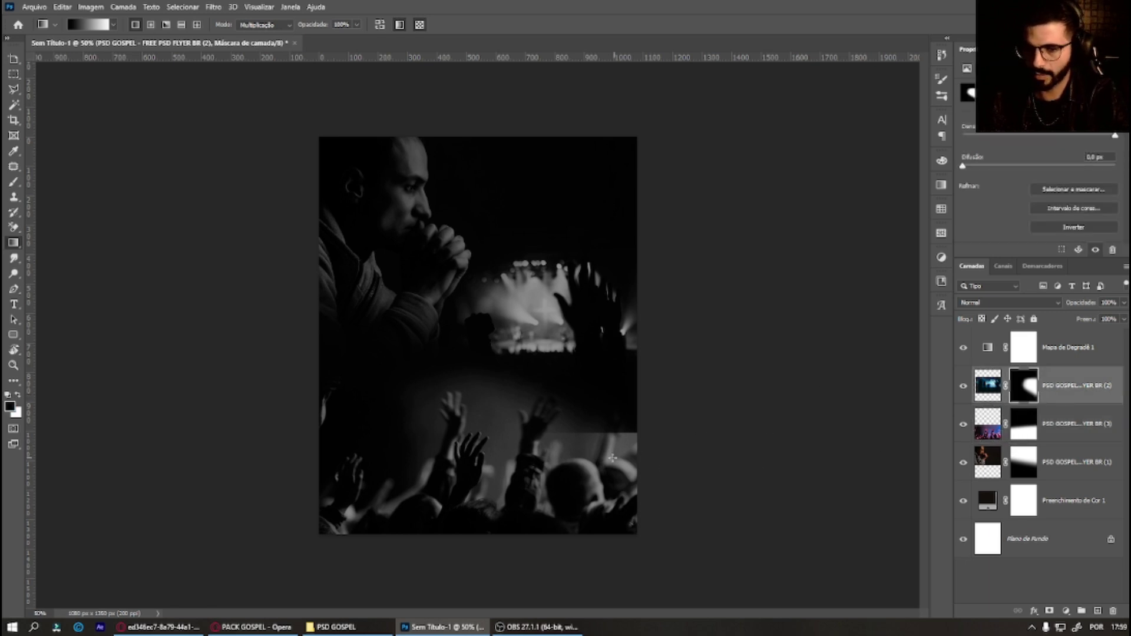
pyautogui.moveTo(613, 458); pyautogui.dragTo(601, 383)
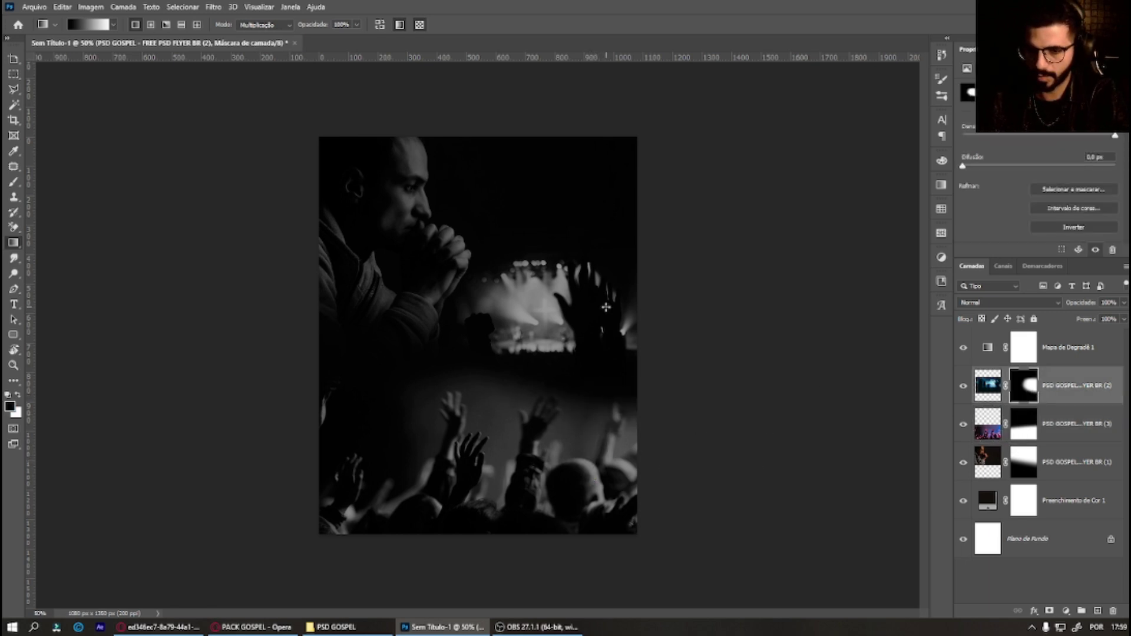
pyautogui.moveTo(606, 306)
pyautogui.mouseDown()
pyautogui.moveTo(596, 407)
pyautogui.moveTo(595, 345)
pyautogui.mouseUp()
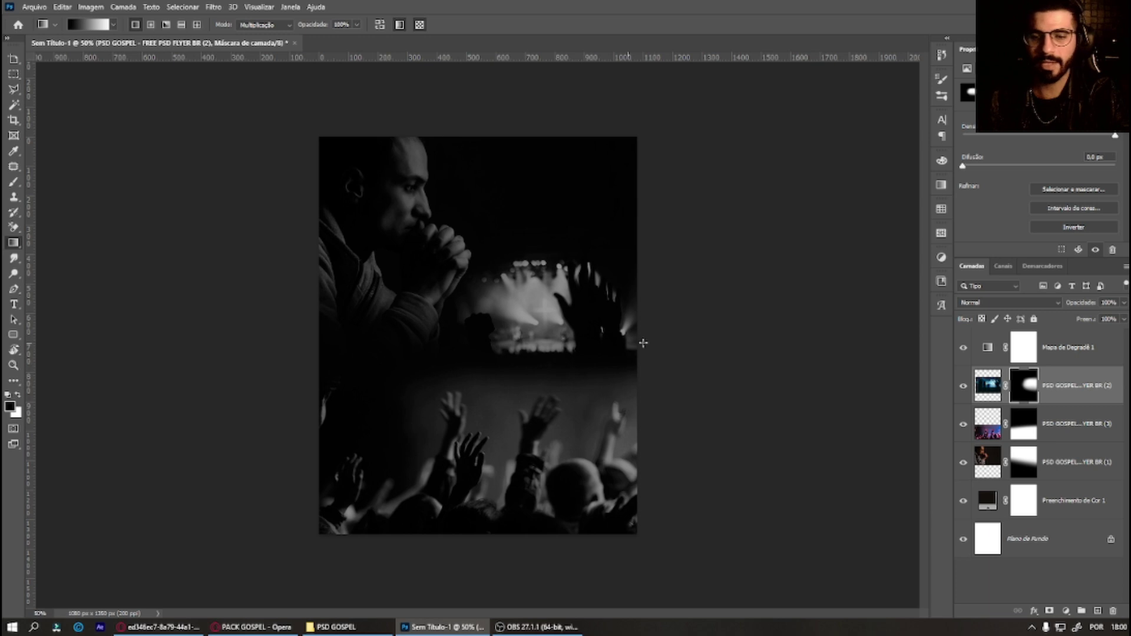
pyautogui.click(1087, 357)
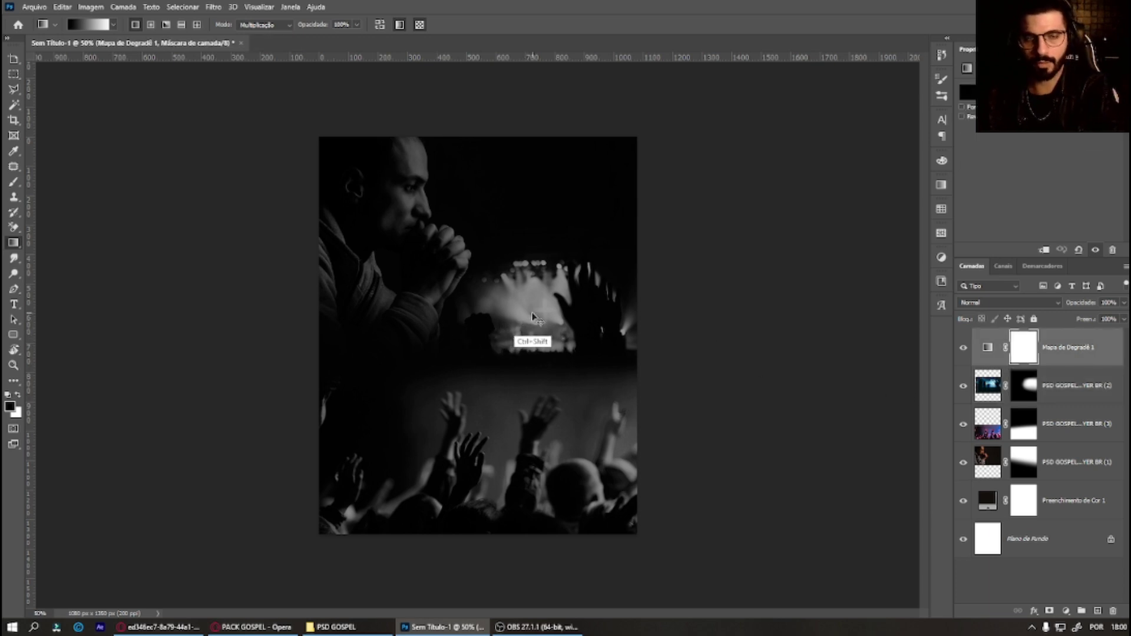
# Step: Create a new layer, Camada 1, and paint black over the lower crowd
pyautogui.hotkey('ctrl', 'shift', 'n')
pyautogui.press('Return')
pyautogui.click(15, 183)
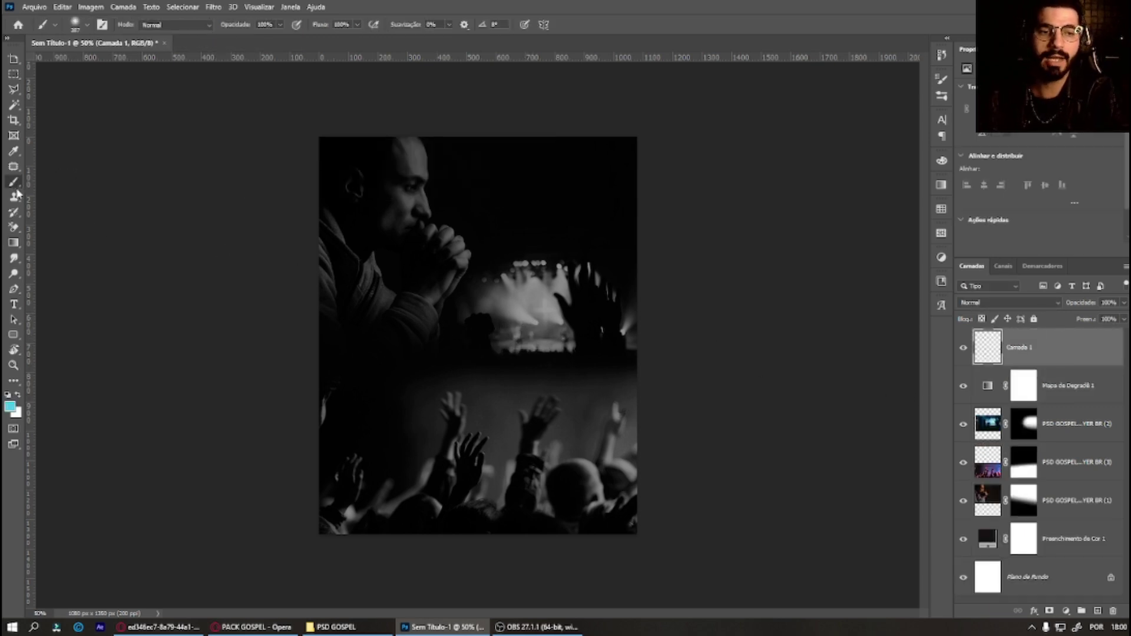
pyautogui.click(7, 395)
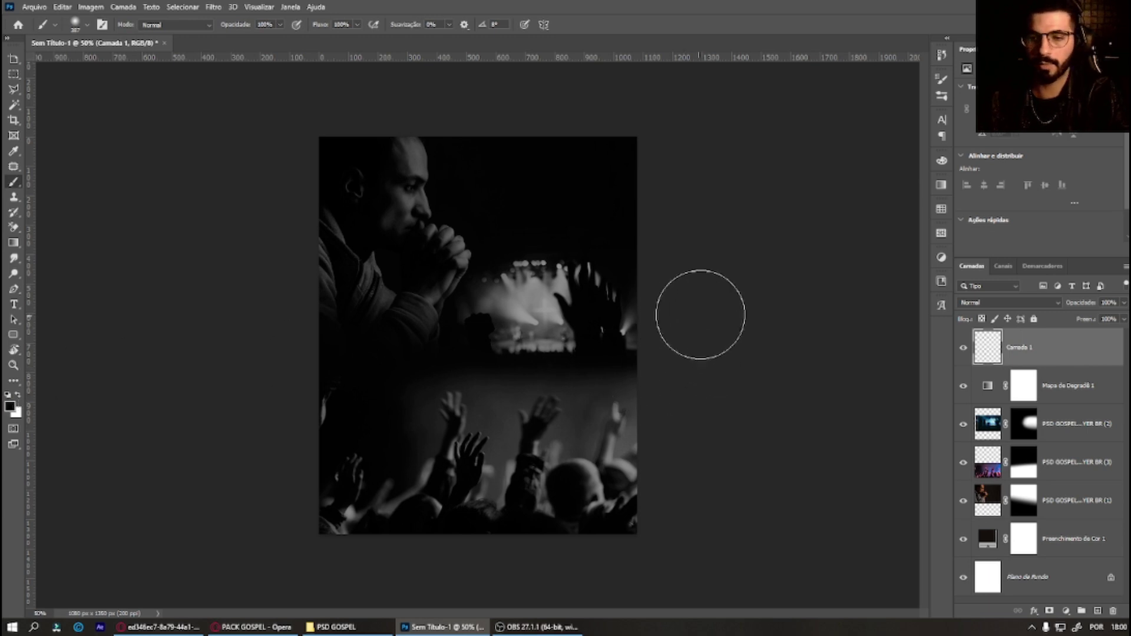
pyautogui.moveTo(589, 448); pyautogui.dragTo(501, 480)
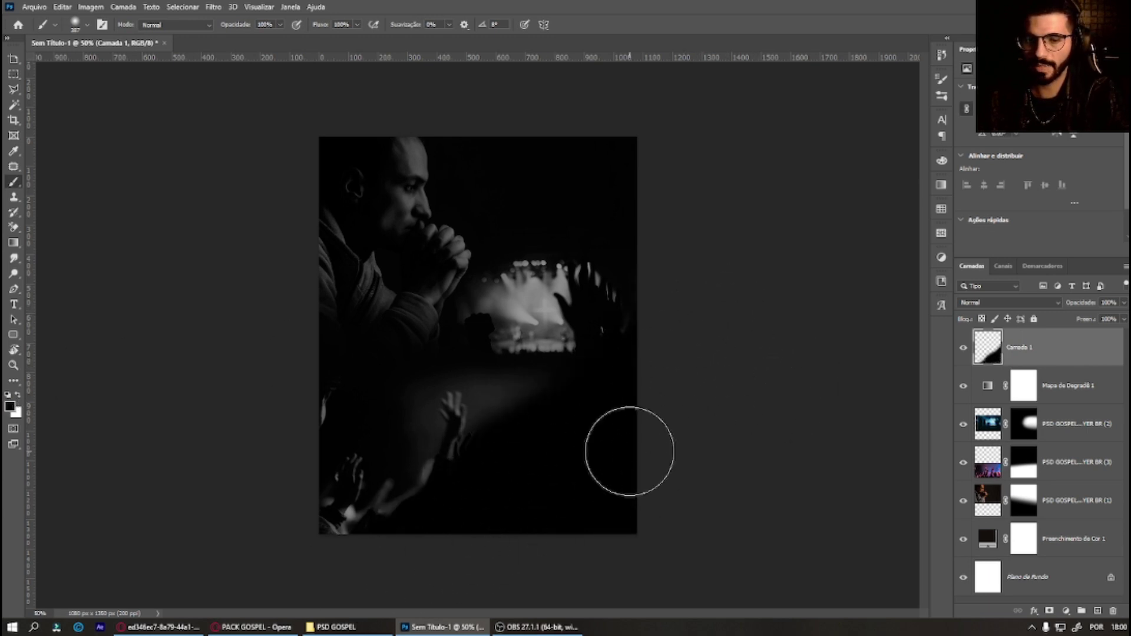
pyautogui.moveTo(628, 454); pyautogui.dragTo(419, 504)
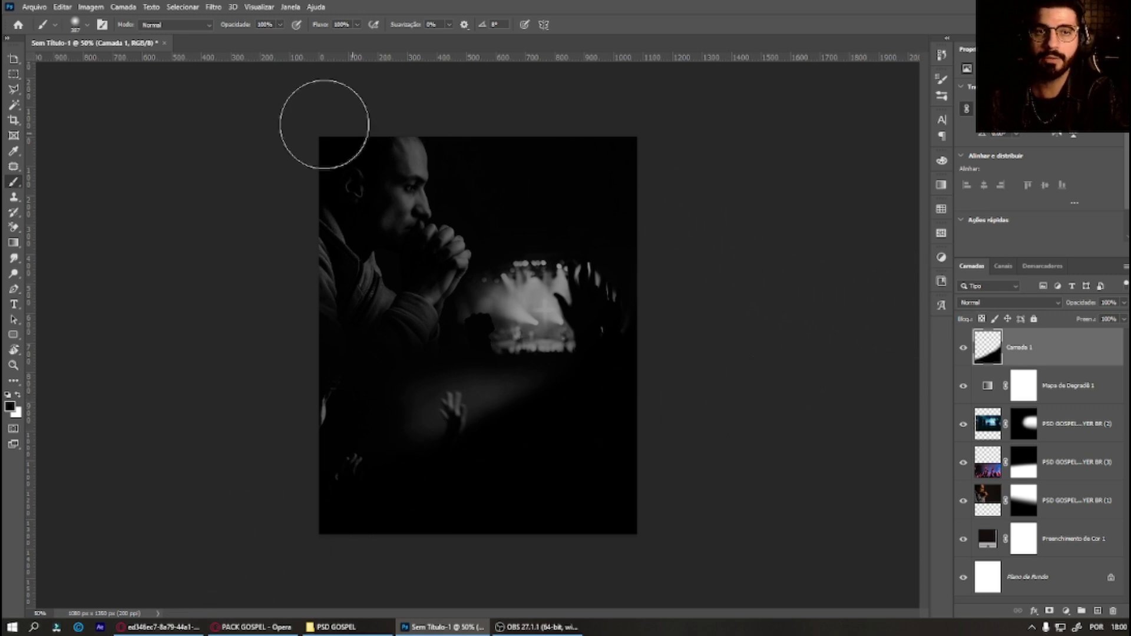
# Step: Blur the black paint with a 193,5 px Gaussian blur and set its fill to 86%
pyautogui.click(214, 7)
pyautogui.moveTo(228, 158)
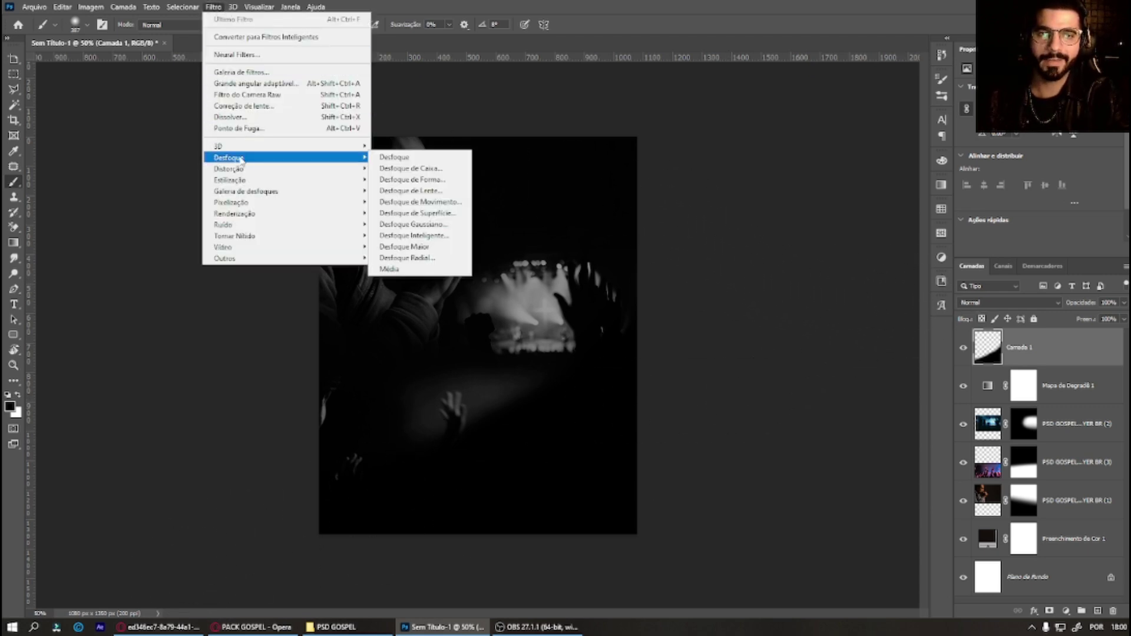
pyautogui.click(433, 224)
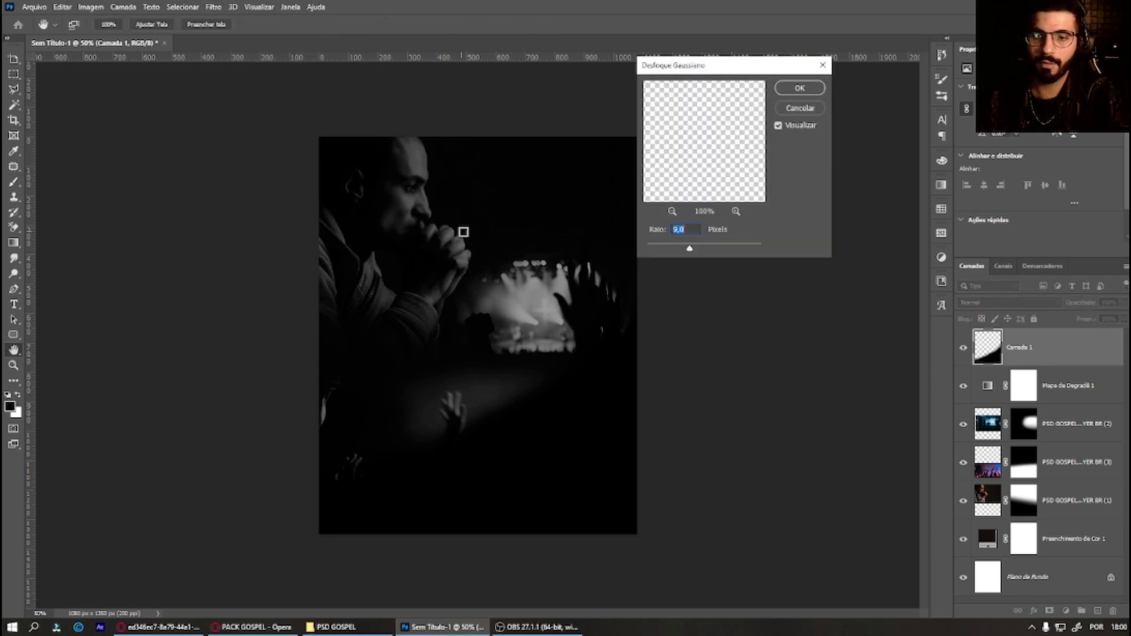
pyautogui.click(712, 247)
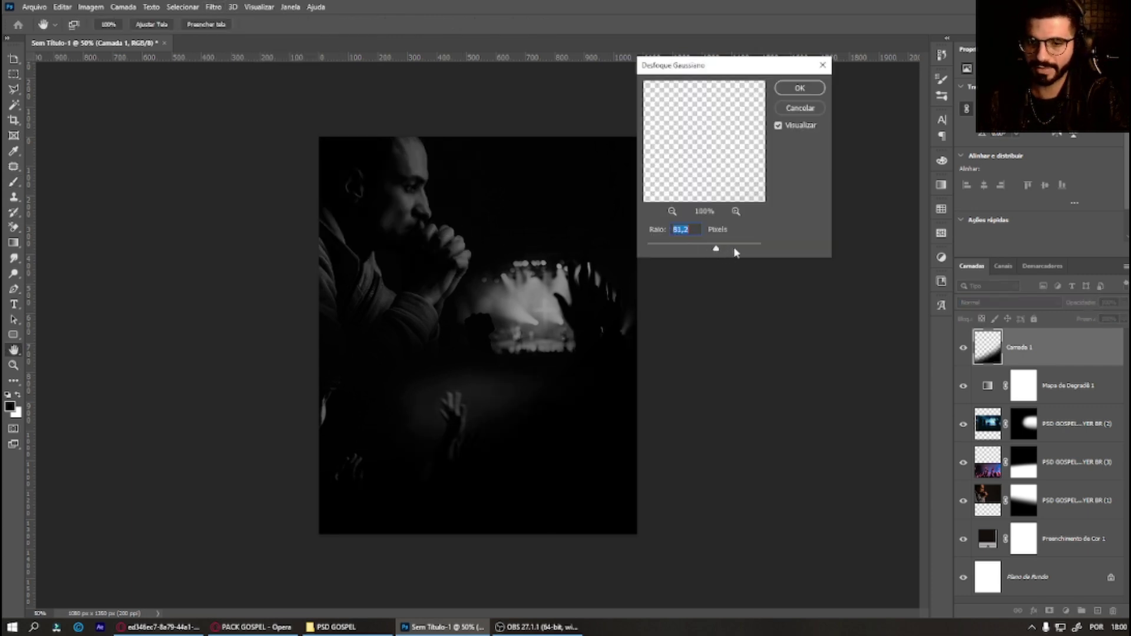
pyautogui.moveTo(734, 248); pyautogui.dragTo(739, 248)
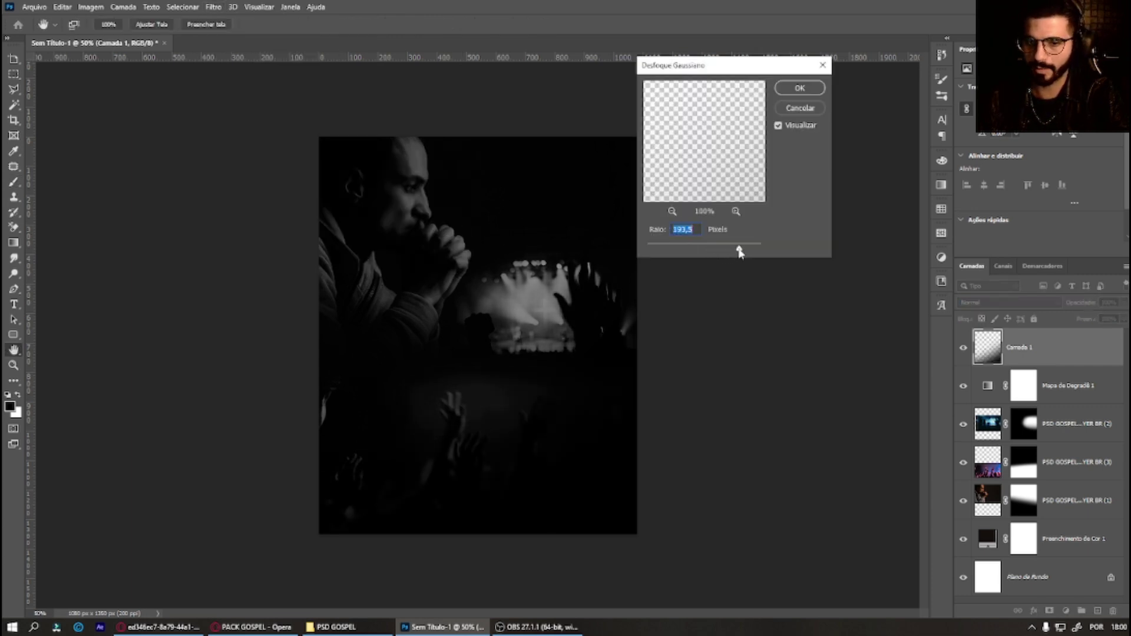
pyautogui.click(800, 88)
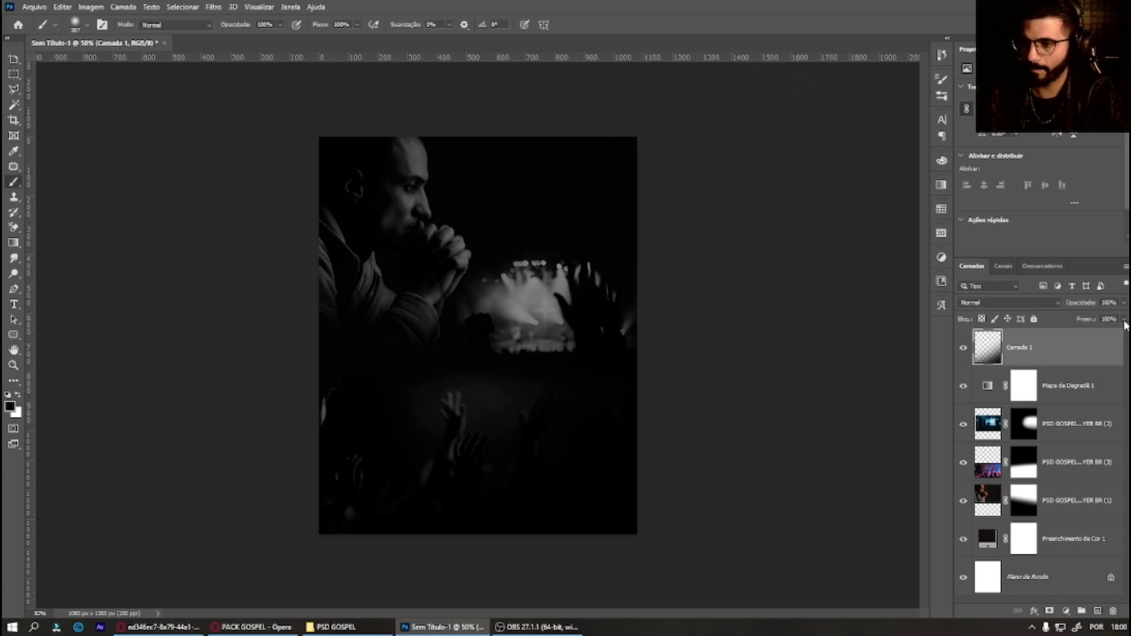
pyautogui.click(1124, 320)
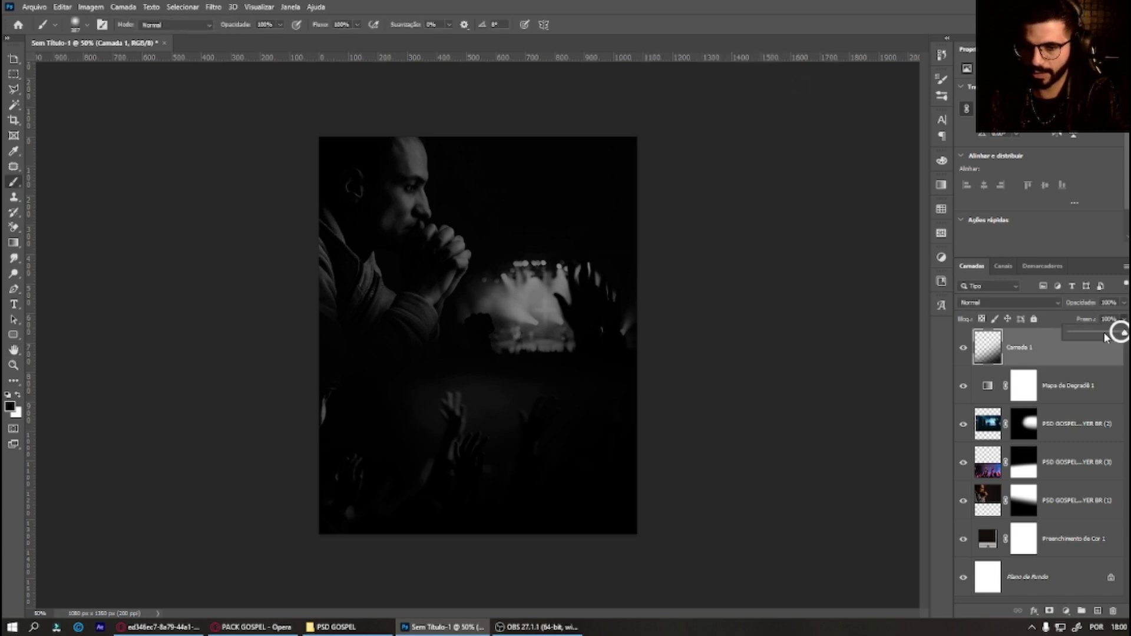
pyautogui.moveTo(1111, 334); pyautogui.dragTo(1117, 334)
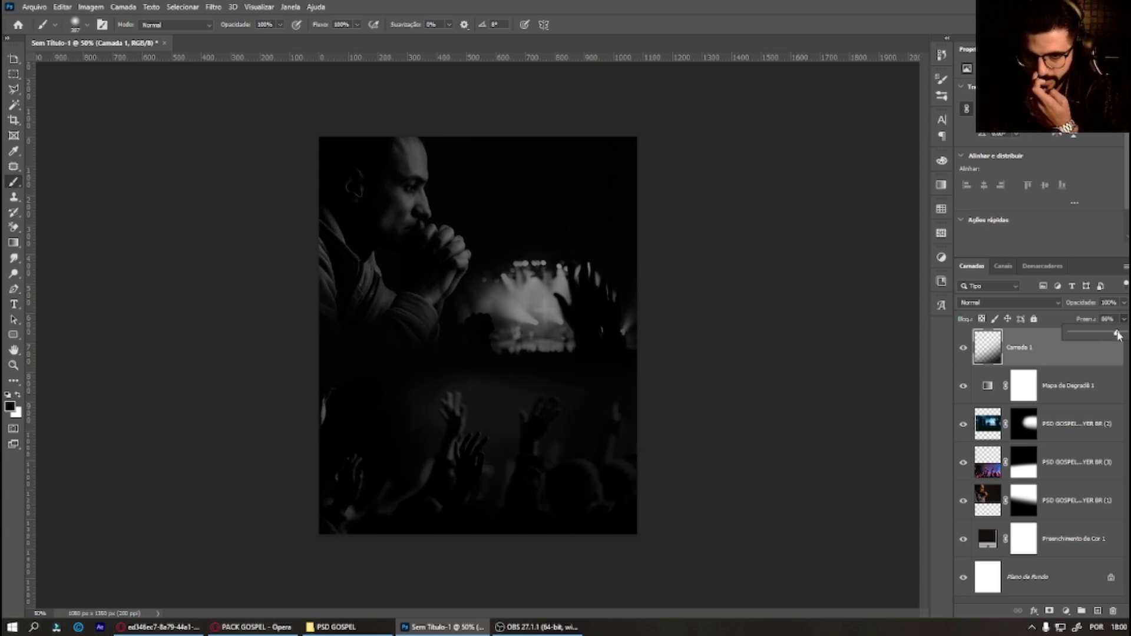
pyautogui.click(1048, 365)
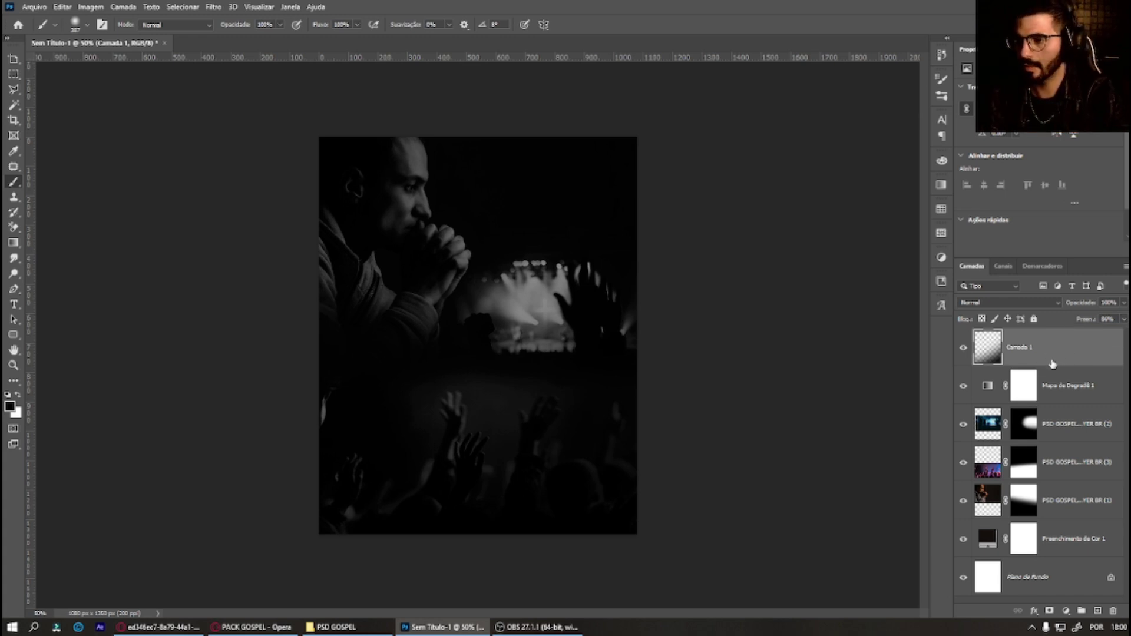
# Step: Shift the stage-lights photo up-left and enlarge it slightly
pyautogui.click(1060, 424)
pyautogui.moveTo(622, 309); pyautogui.dragTo(613, 297)
pyautogui.hotkey('ctrl', 't')
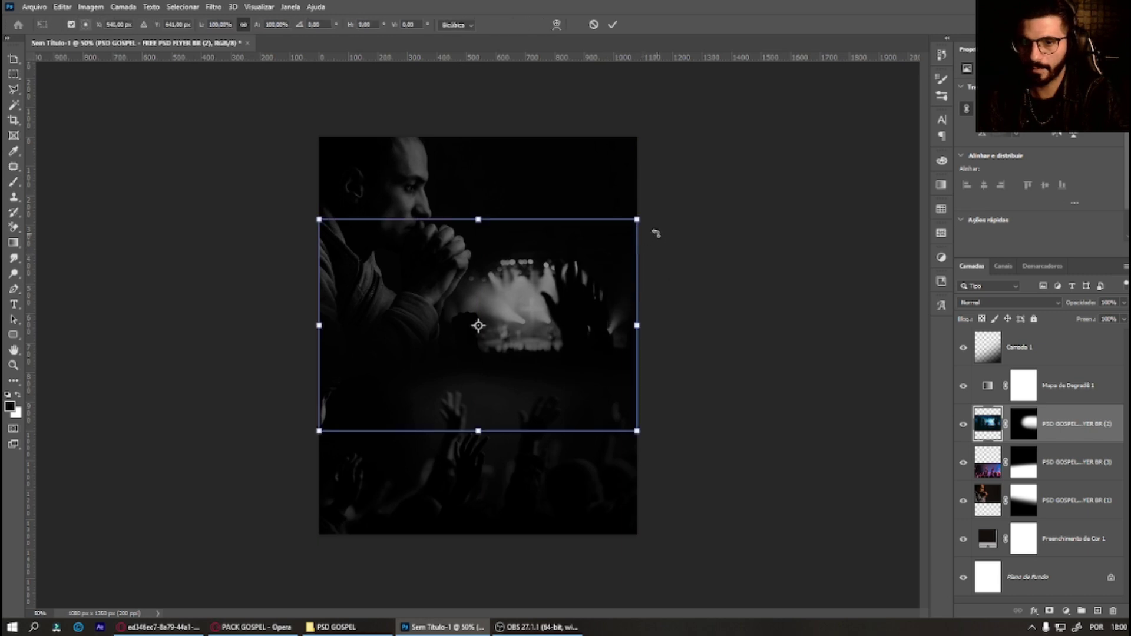
pyautogui.moveTo(645, 223); pyautogui.dragTo(683, 207)
pyautogui.moveTo(618, 248); pyautogui.dragTo(626, 265)
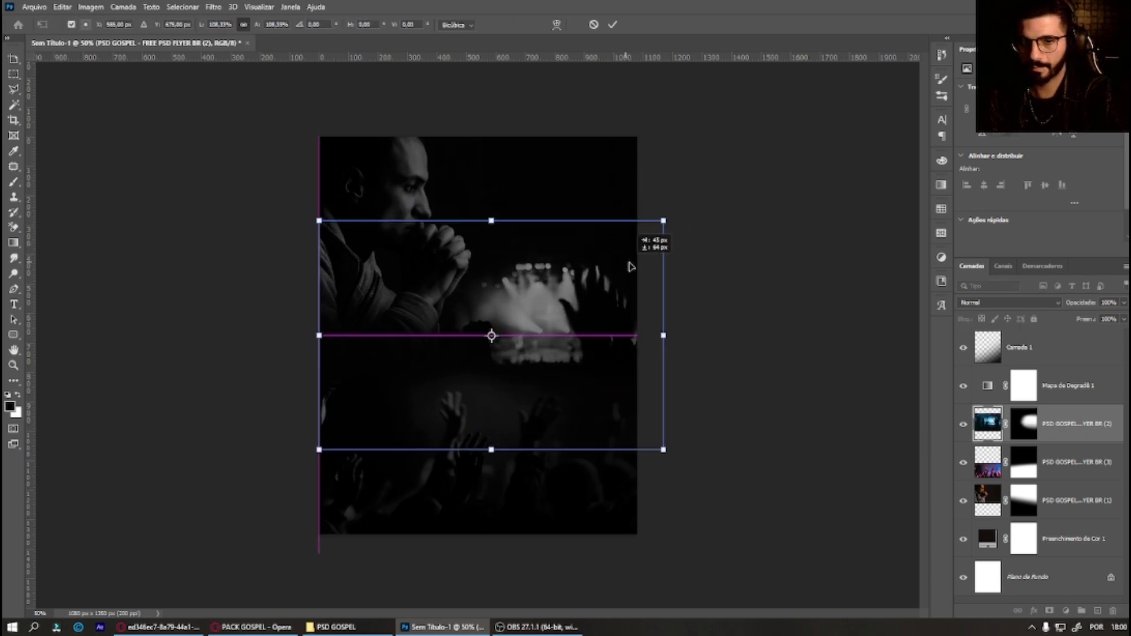
pyautogui.press('Return')
pyautogui.press('b')
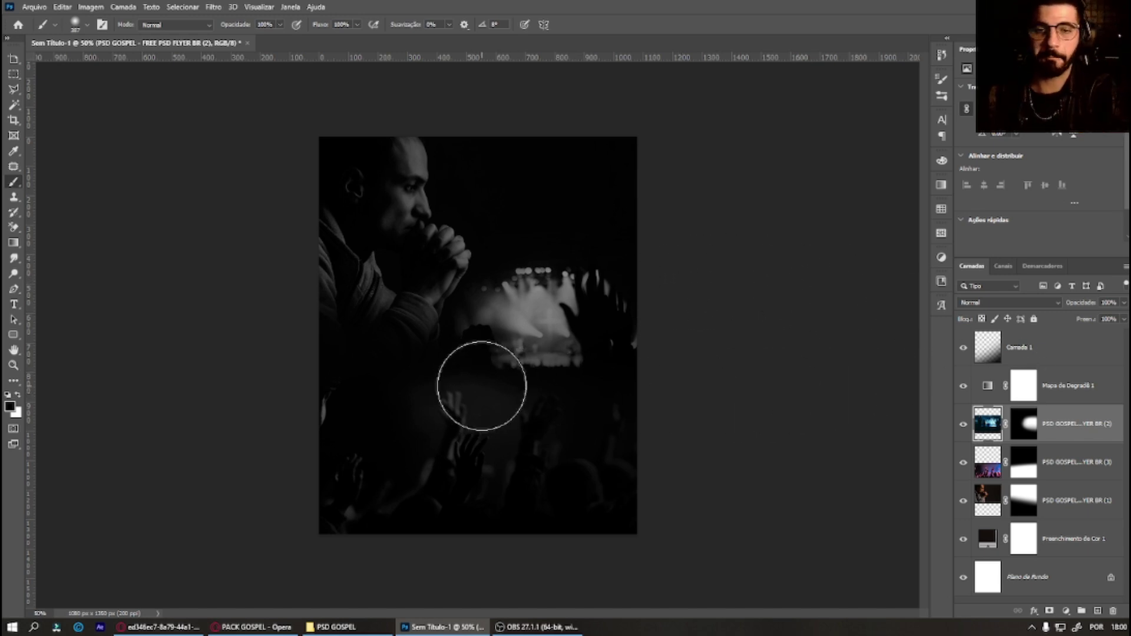
# Step: Place both pastor photos from the PSD GOSPEL folder into the flyer
pyautogui.click(336, 626)
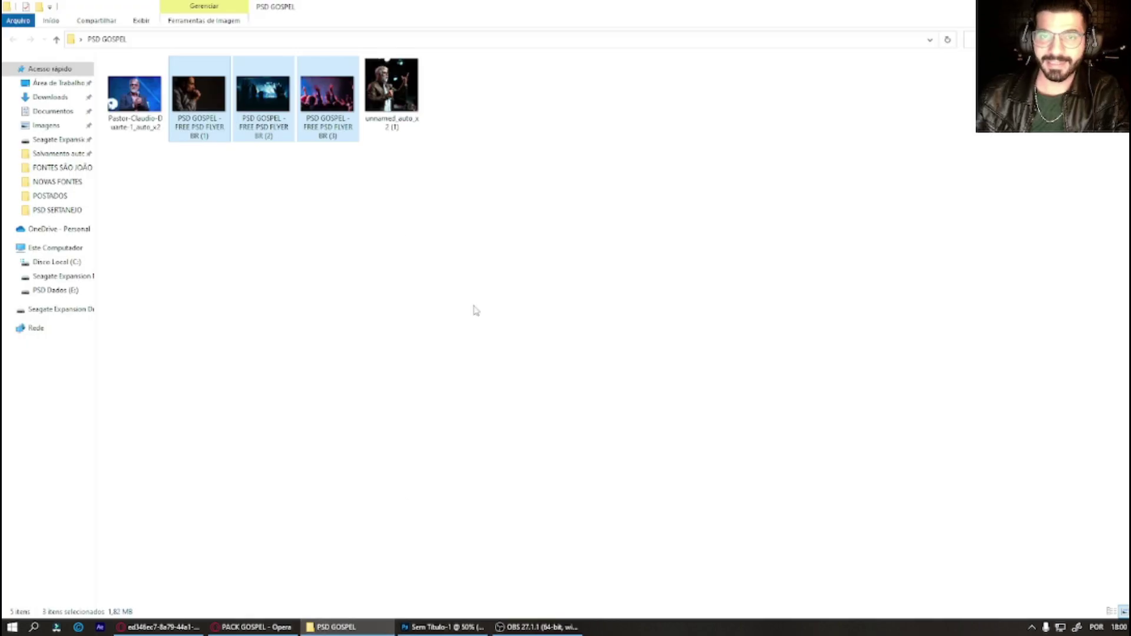
pyautogui.click(391, 88)
pyautogui.keyDown('ctrl'); pyautogui.click(134, 94); pyautogui.keyUp('ctrl')
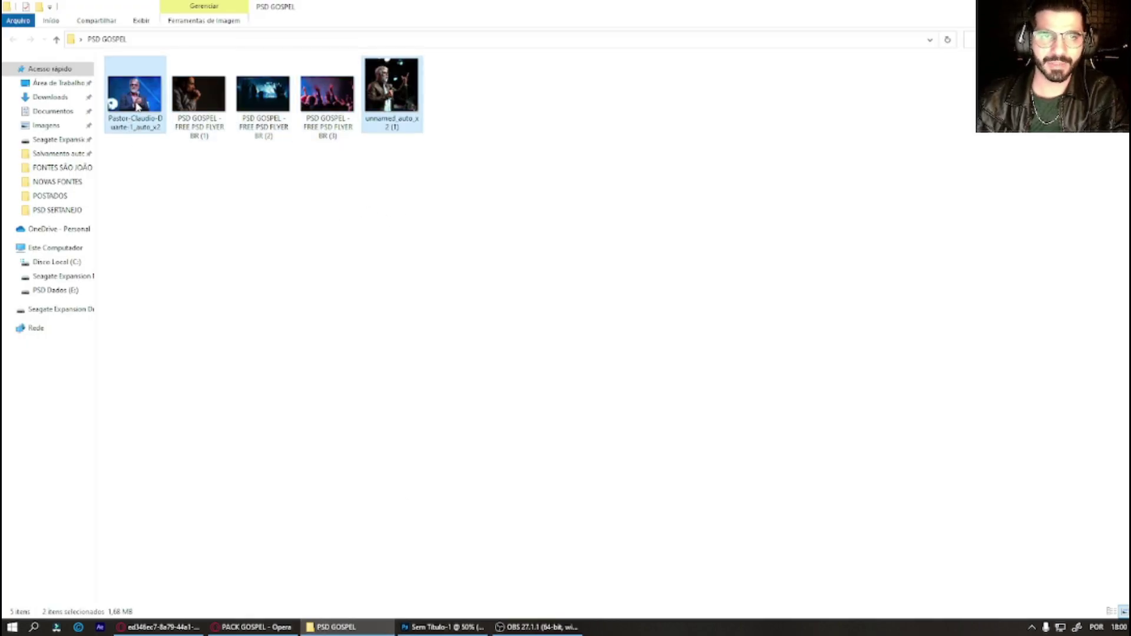
pyautogui.moveTo(135, 94)
pyautogui.mouseDown()
pyautogui.moveTo(494, 435)
pyautogui.moveTo(433, 296)
pyautogui.mouseUp()
pyautogui.press('Return')
pyautogui.press('Return')
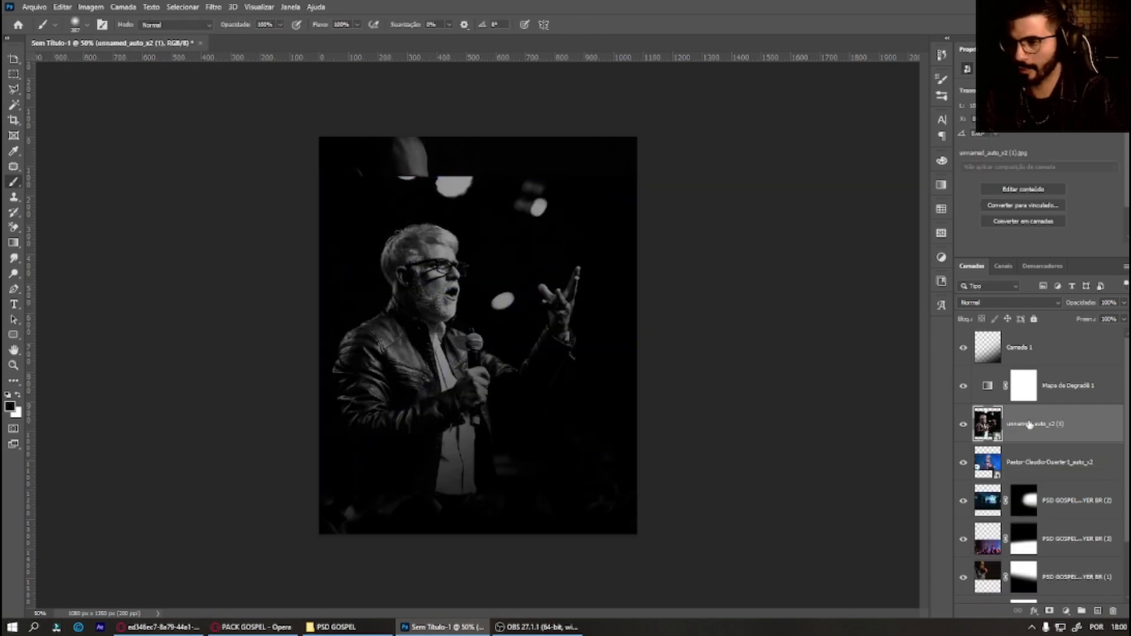
# Step: Move the pastor layers above the gradient map and hide the leather-jacket pastor
pyautogui.moveTo(1016, 461); pyautogui.dragTo(1001, 377)
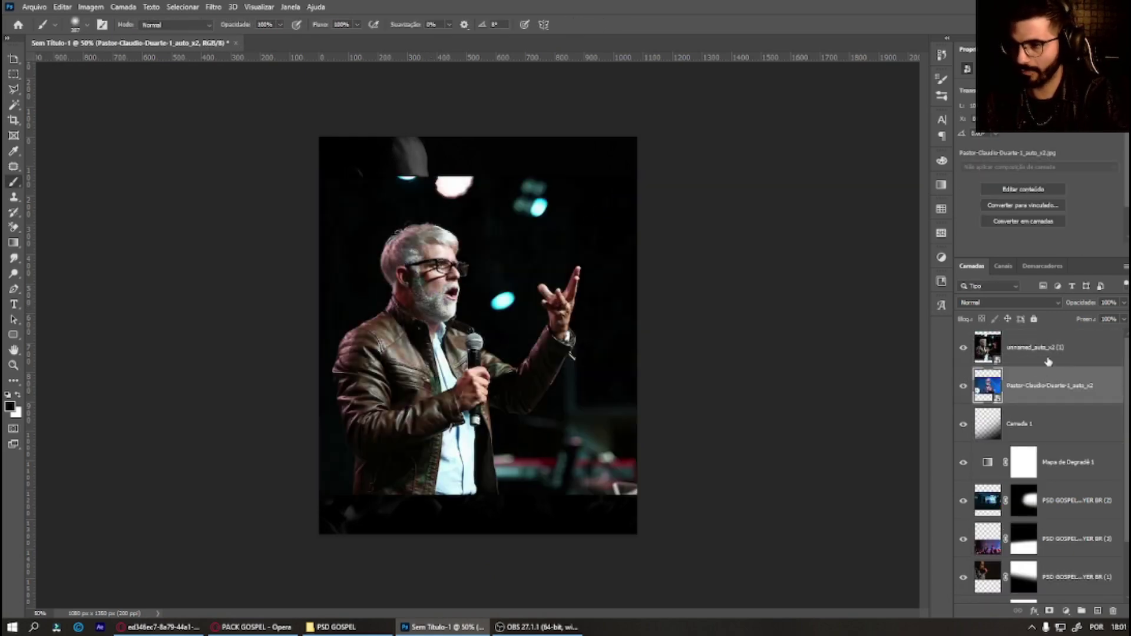
pyautogui.click(970, 352)
pyautogui.click(963, 347)
# Step: Enlarge the blue-suit pastor photo and position it to the left, then zoom to 100%
pyautogui.click(1037, 385)
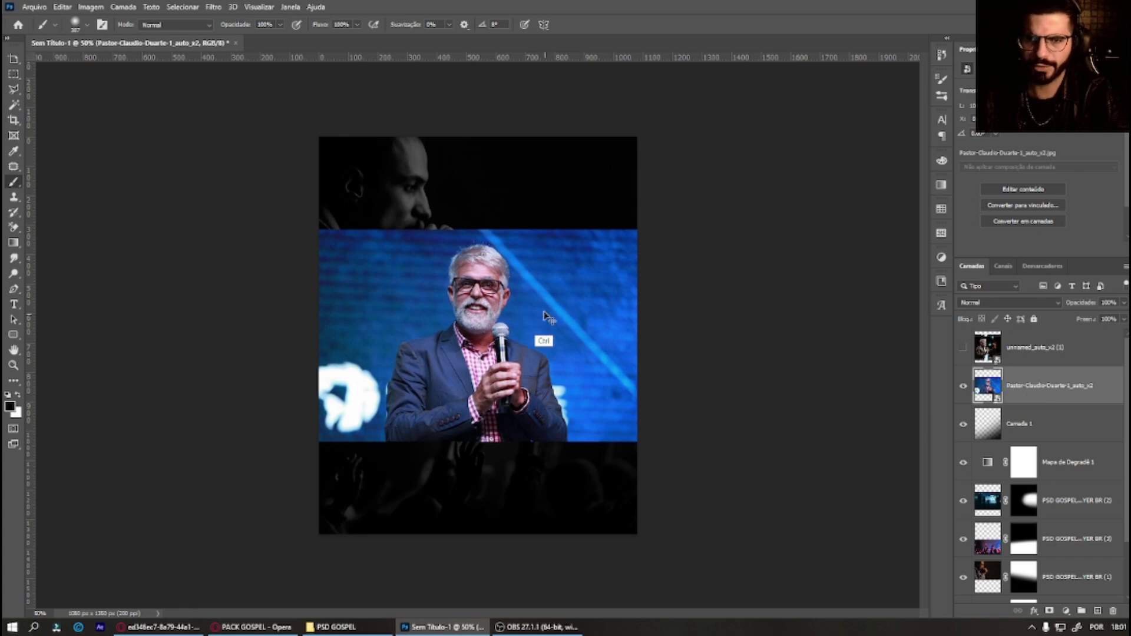
pyautogui.hotkey('ctrl', 't')
pyautogui.moveTo(640, 229); pyautogui.dragTo(695, 189)
pyautogui.moveTo(600, 218); pyautogui.dragTo(571, 219)
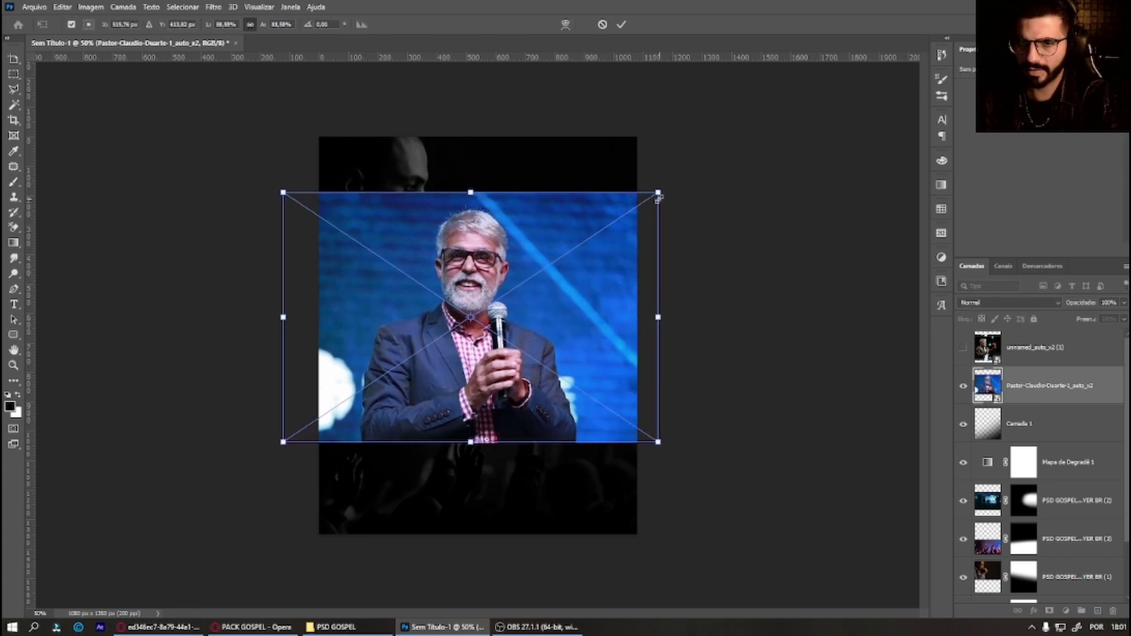
pyautogui.moveTo(659, 198); pyautogui.dragTo(685, 176)
pyautogui.moveTo(636, 261); pyautogui.dragTo(614, 283)
pyautogui.press('Return')
pyautogui.press('b')
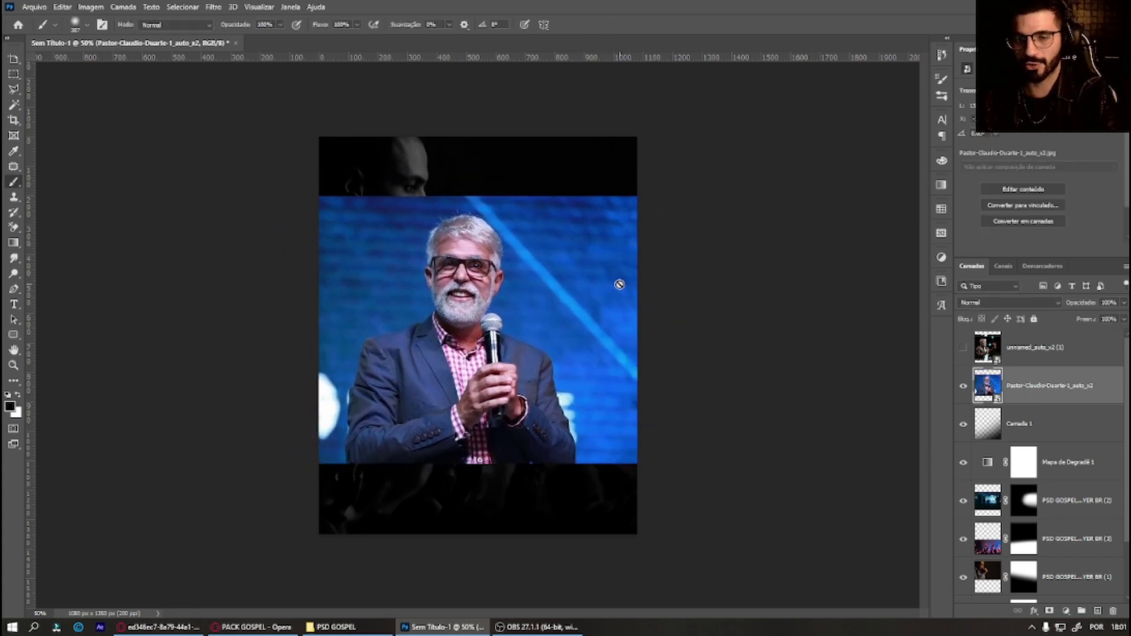
pyautogui.hotkey('ctrl', '+')
pyautogui.hotkey('ctrl', '+')
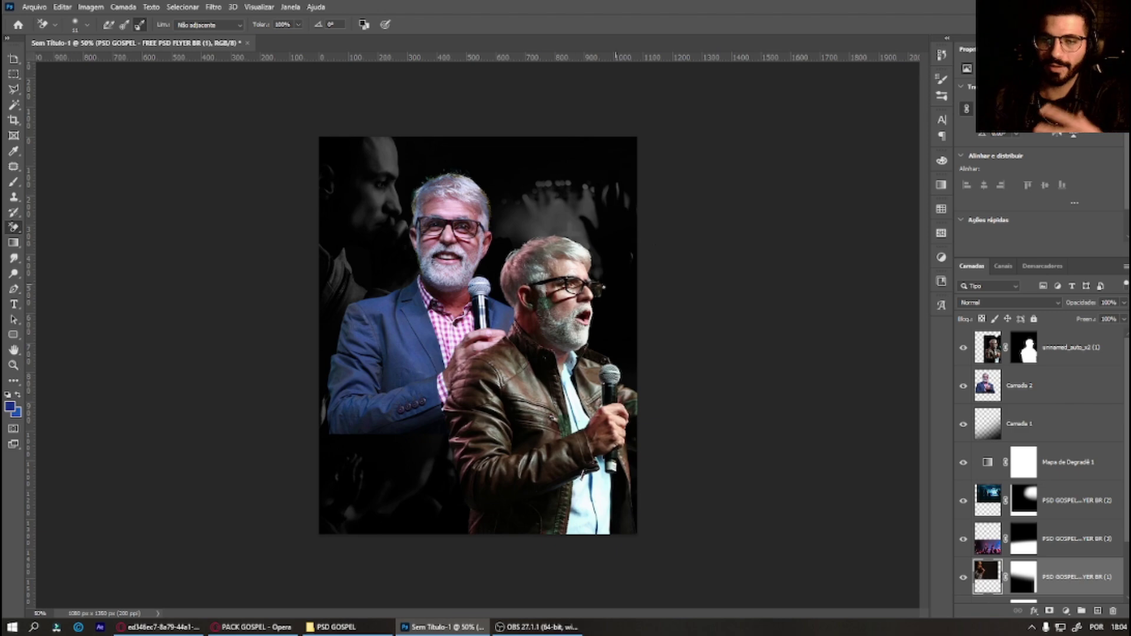
# Step: Nudge the blue-suit pastor slightly left and down
pyautogui.click(1101, 358)
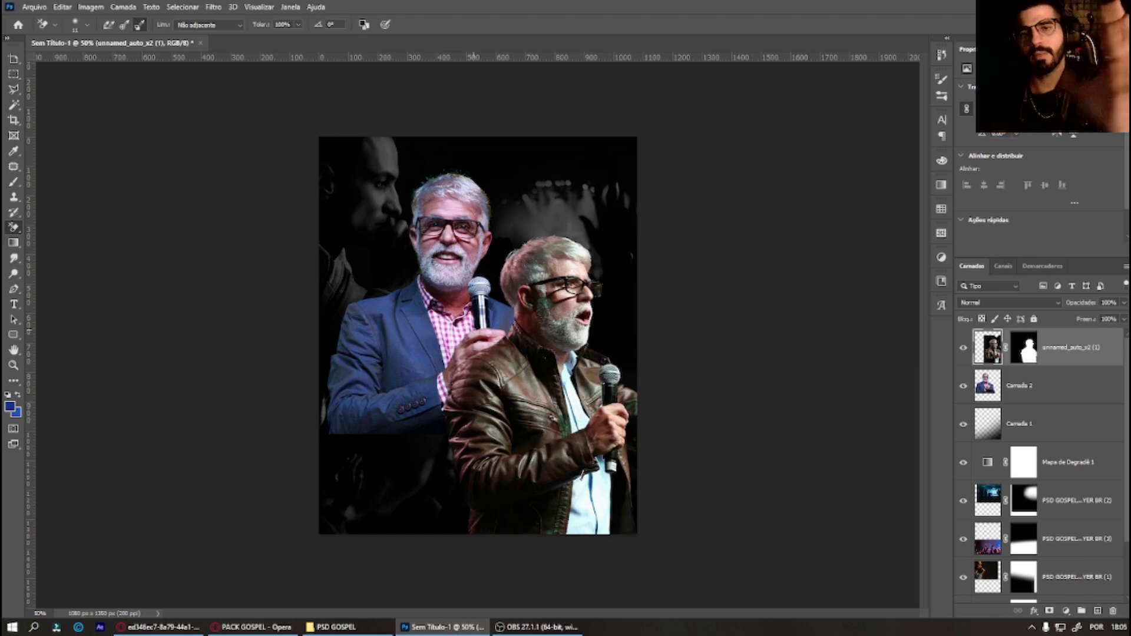
pyautogui.click(1078, 397)
pyautogui.moveTo(527, 263); pyautogui.dragTo(518, 268)
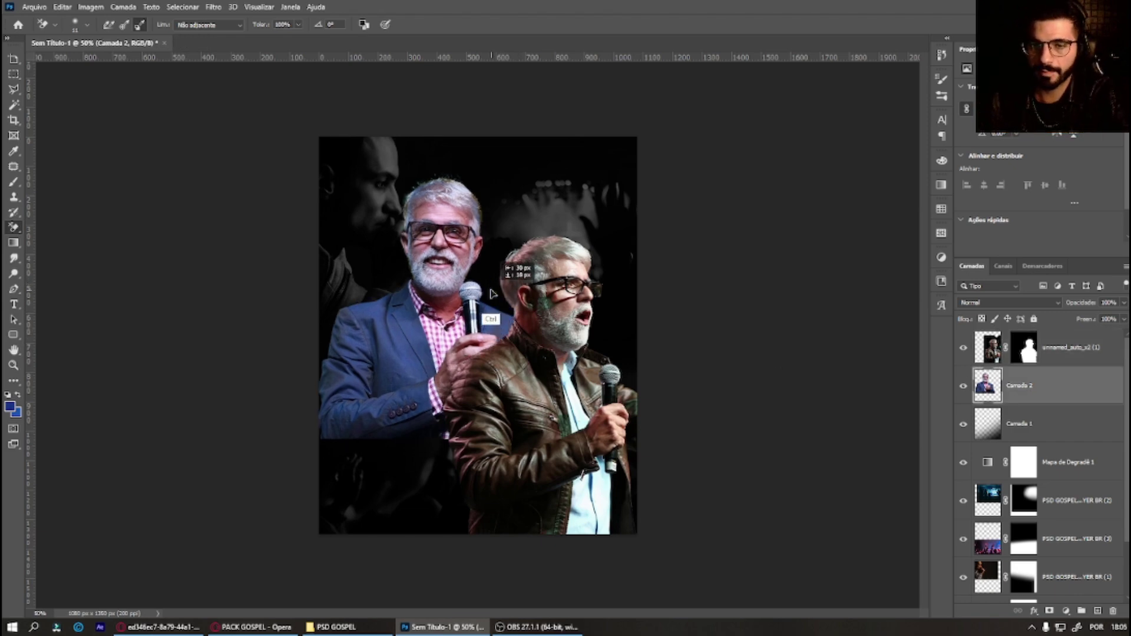
# Step: Group both pastor layers into Agrupar 1
pyautogui.keyDown('ctrl'); pyautogui.click(1061, 363); pyautogui.keyUp('ctrl')
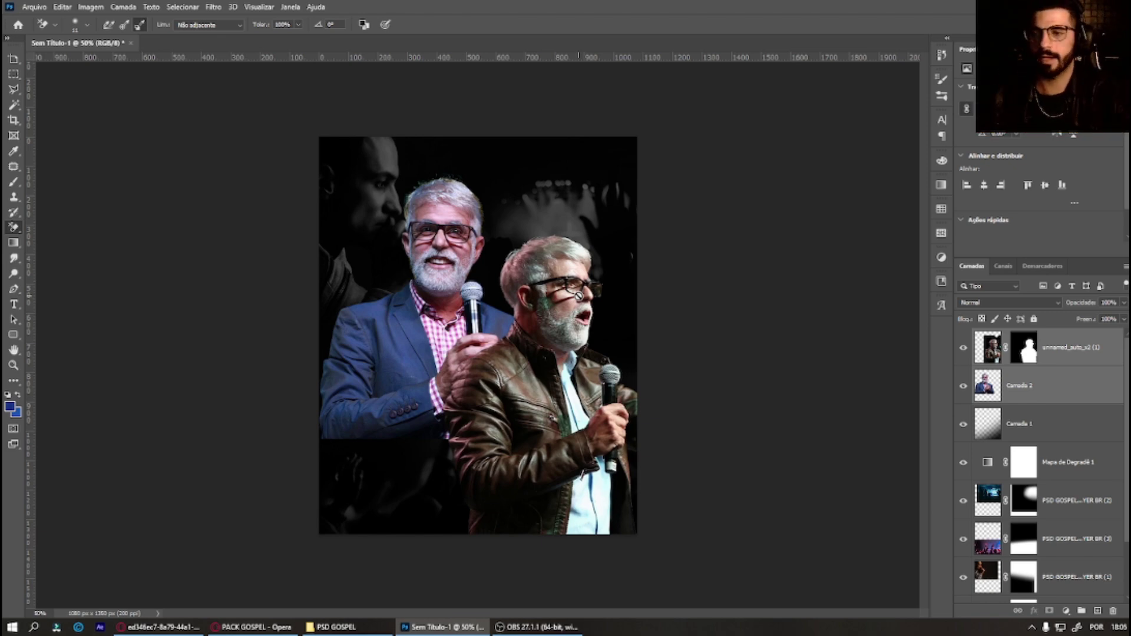
pyautogui.click(1012, 393)
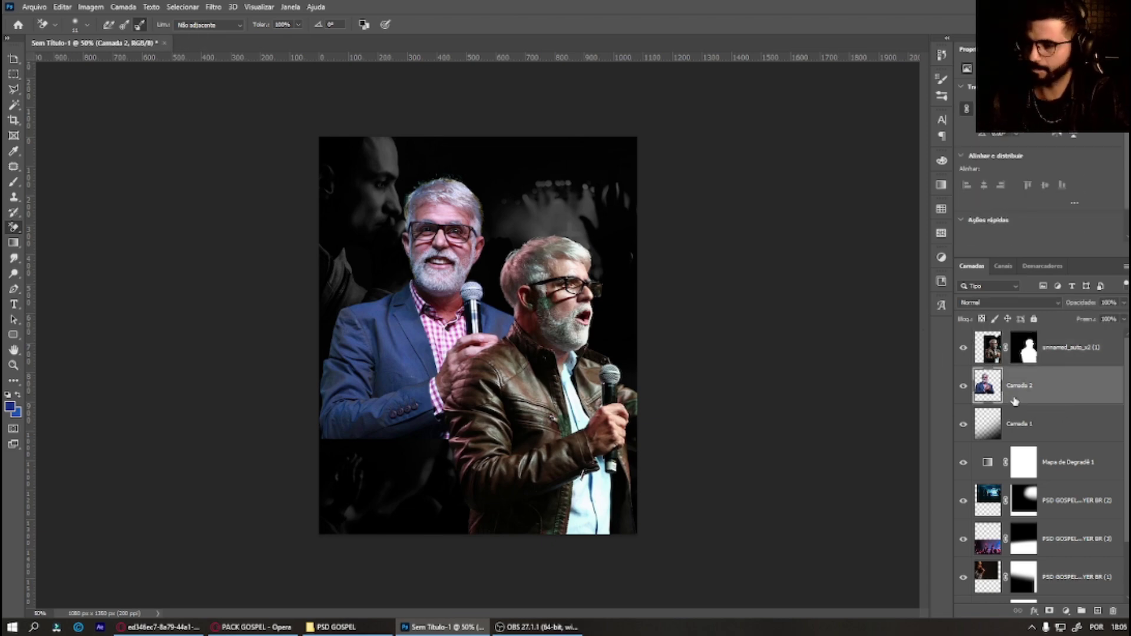
pyautogui.keyDown('ctrl'); pyautogui.click(1077, 353); pyautogui.keyUp('ctrl')
pyautogui.hotkey('ctrl', 'g')
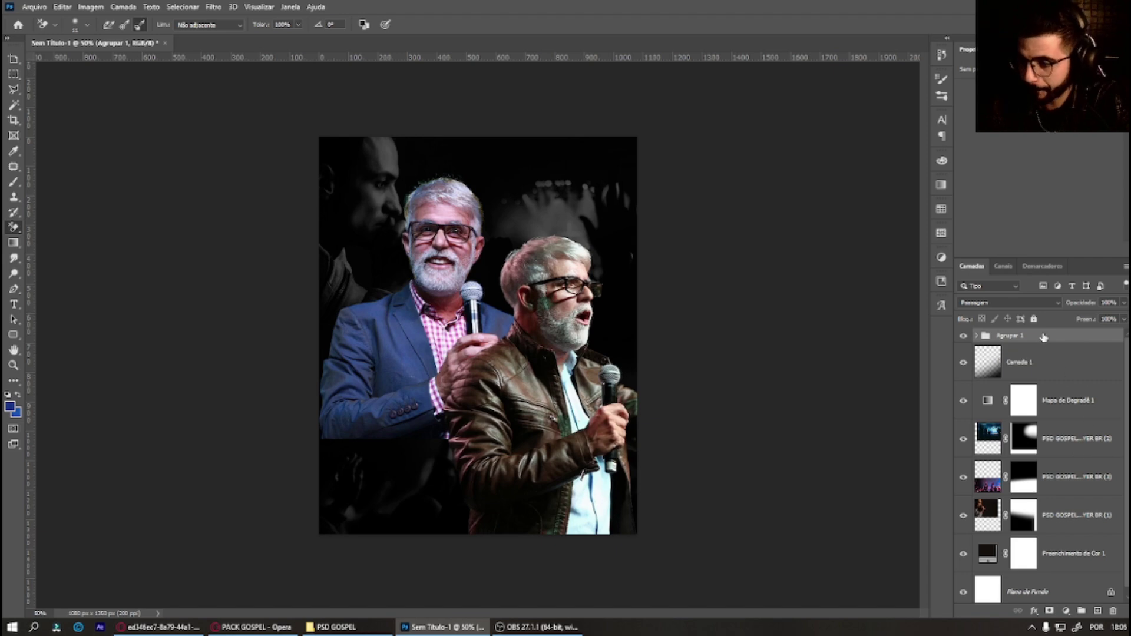
# Step: Add a Preto-e-Branco adjustment layer clipped to the Agrupar 1 group
pyautogui.click(1069, 612)
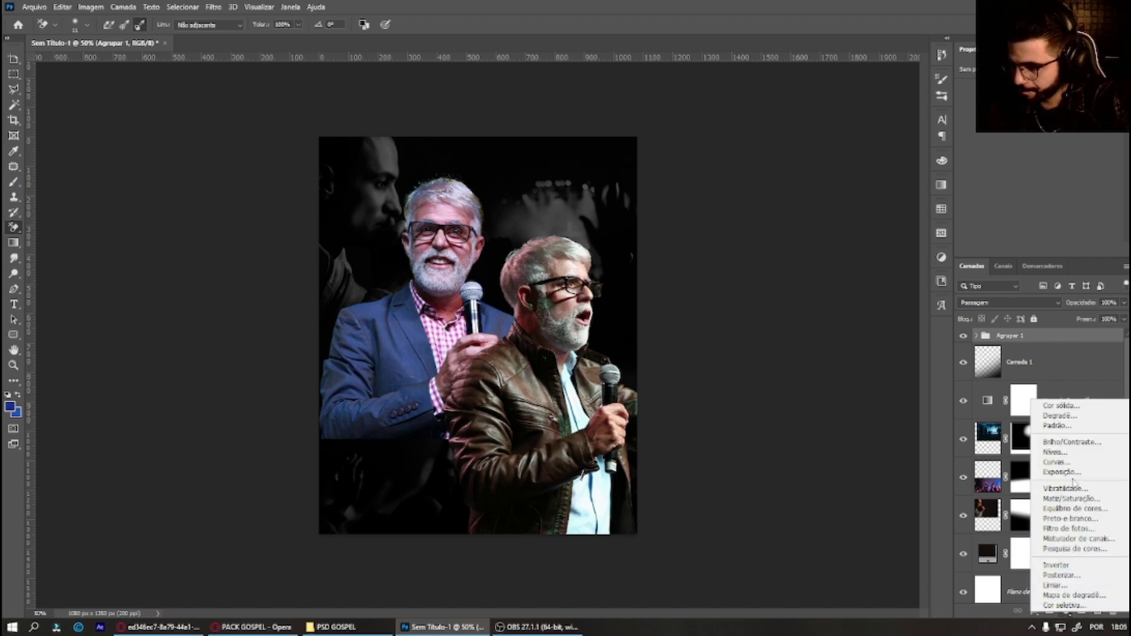
pyautogui.click(1069, 518)
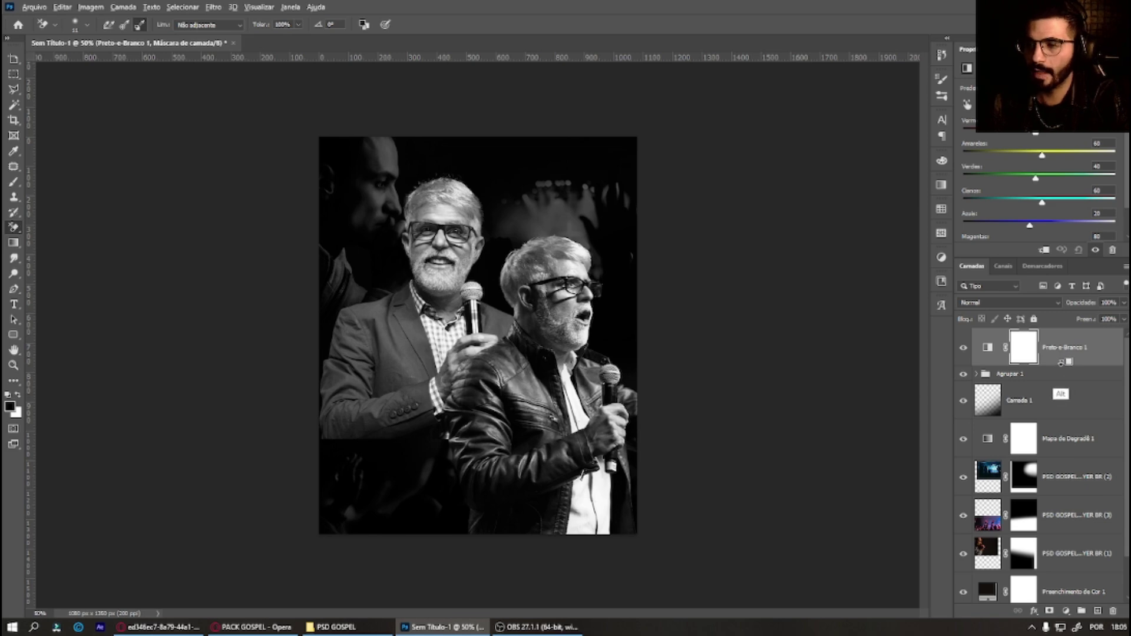
pyautogui.keyDown('alt'); pyautogui.click(1056, 362); pyautogui.keyUp('alt')
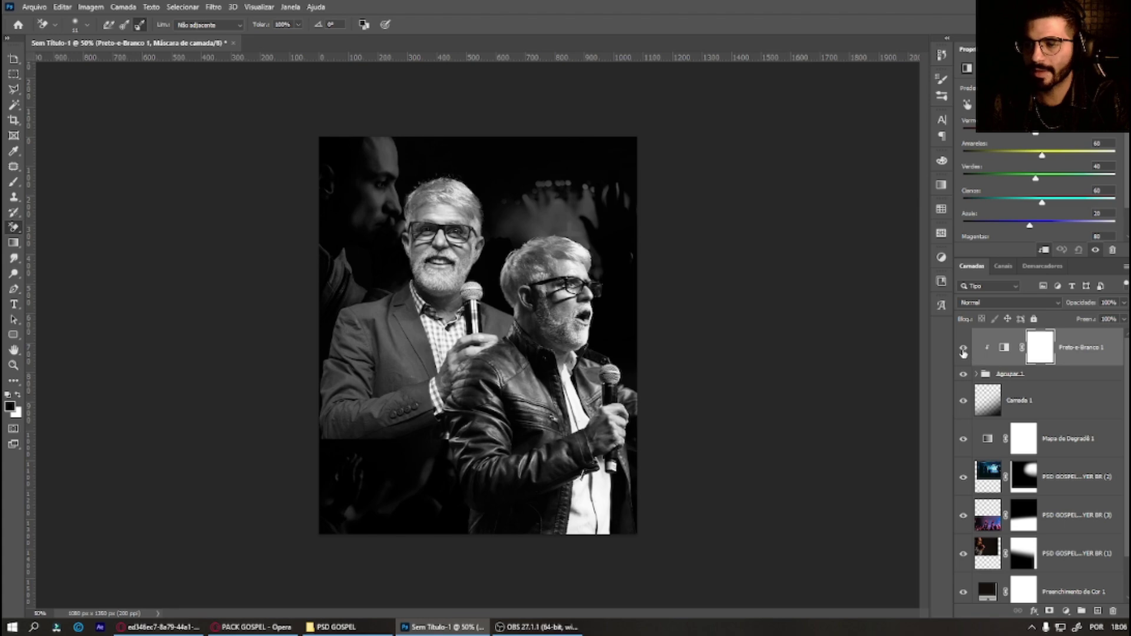
pyautogui.click(963, 348)
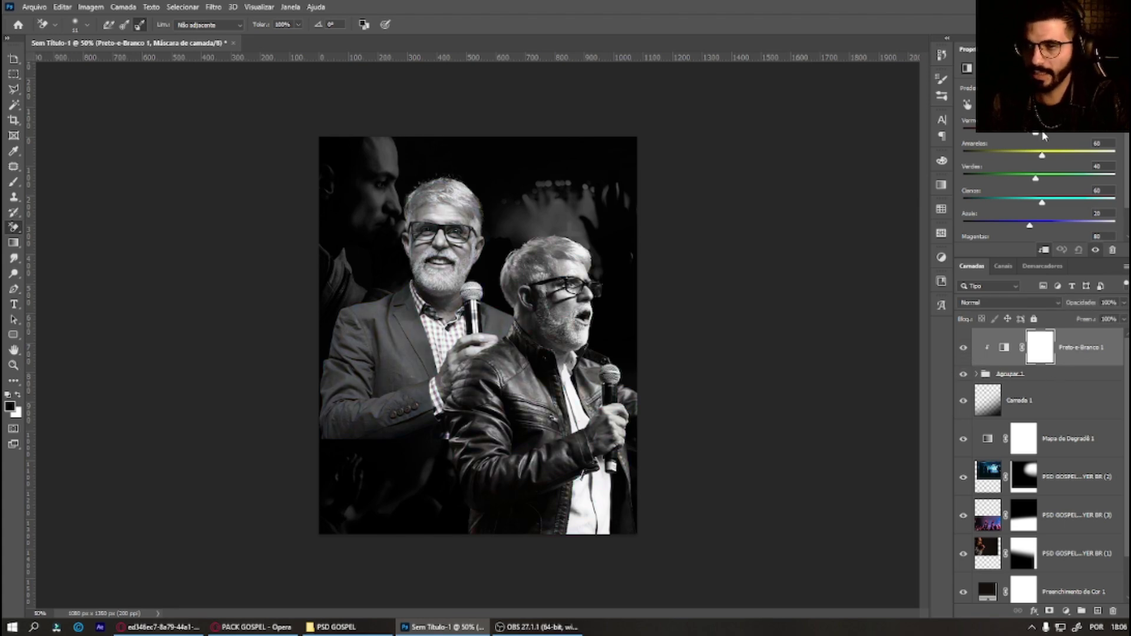
# Step: Adjust the Reds and Yellows, and set Cyans to -142 and Magentas to -127
pyautogui.moveTo(1034, 133)
pyautogui.mouseDown()
pyautogui.moveTo(1012, 135)
pyautogui.moveTo(1026, 135)
pyautogui.mouseUp()
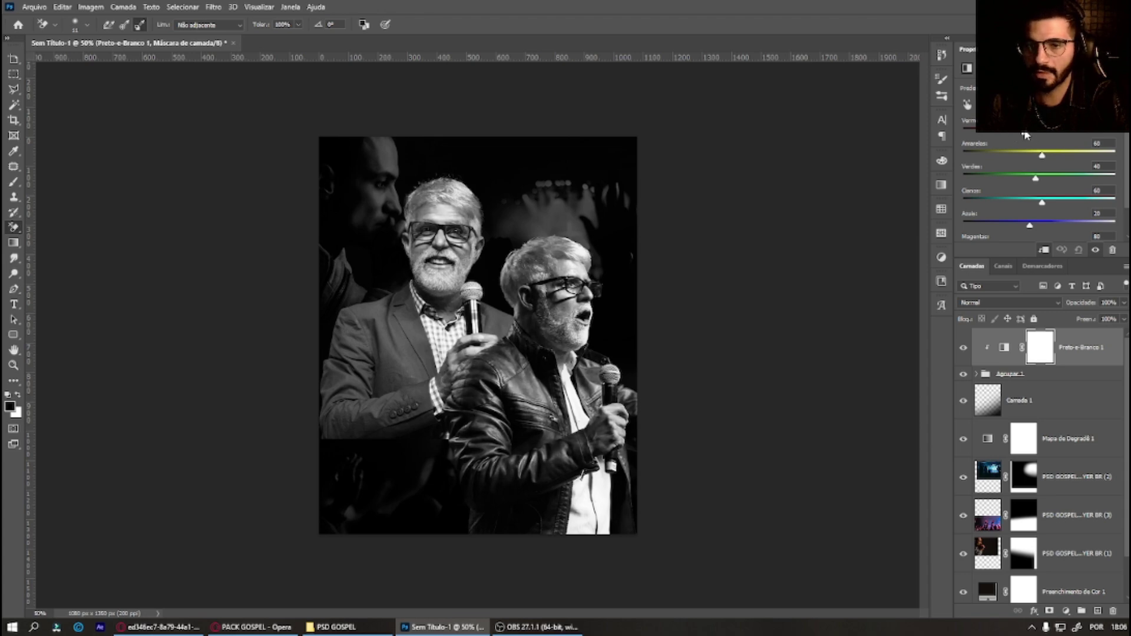
pyautogui.moveTo(1041, 154)
pyautogui.mouseDown()
pyautogui.moveTo(1109, 156)
pyautogui.moveTo(1034, 156)
pyautogui.moveTo(1003, 202)
pyautogui.mouseUp()
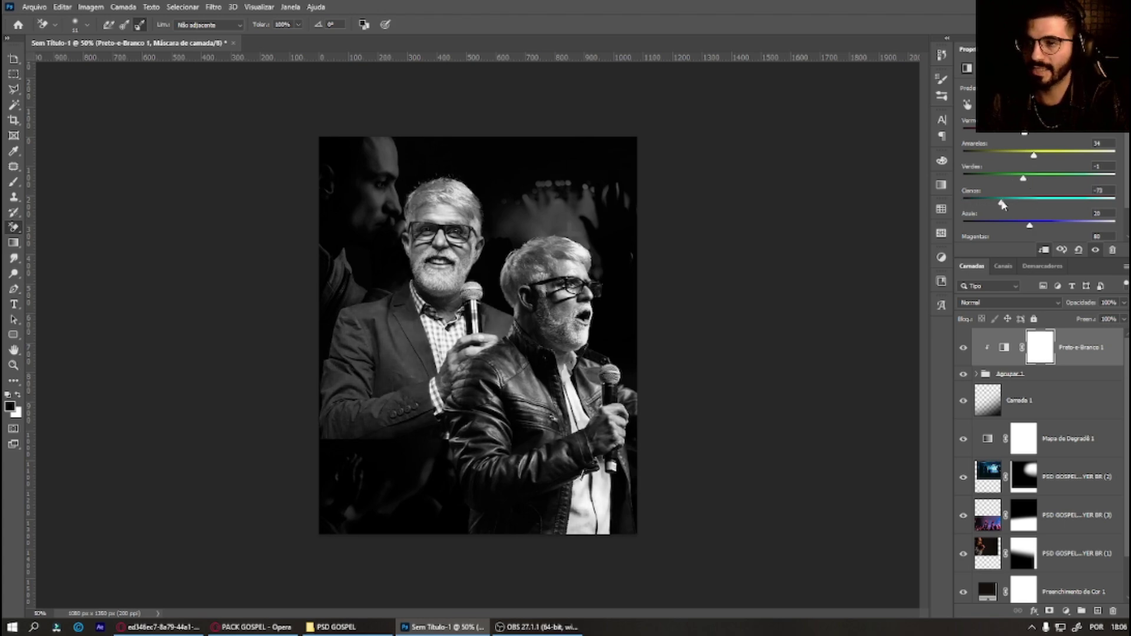
pyautogui.moveTo(1003, 202)
pyautogui.mouseDown()
pyautogui.moveTo(979, 203)
pyautogui.moveTo(1014, 228)
pyautogui.moveTo(1005, 228)
pyautogui.mouseUp()
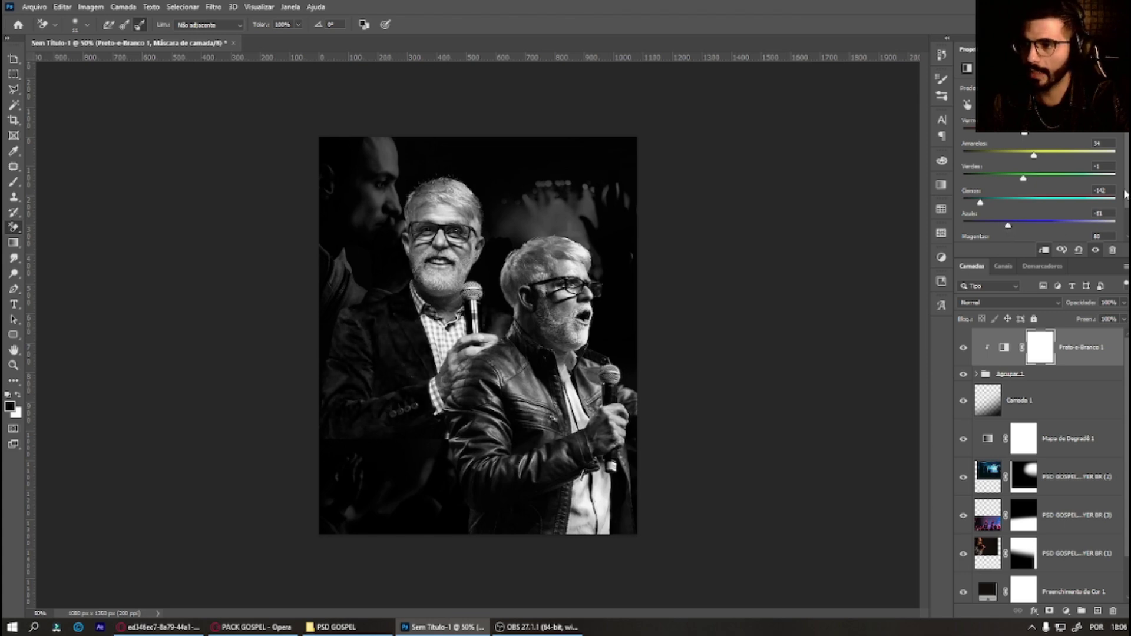
pyautogui.moveTo(1125, 194); pyautogui.dragTo(1126, 224)
pyautogui.moveTo(1049, 218); pyautogui.dragTo(990, 217)
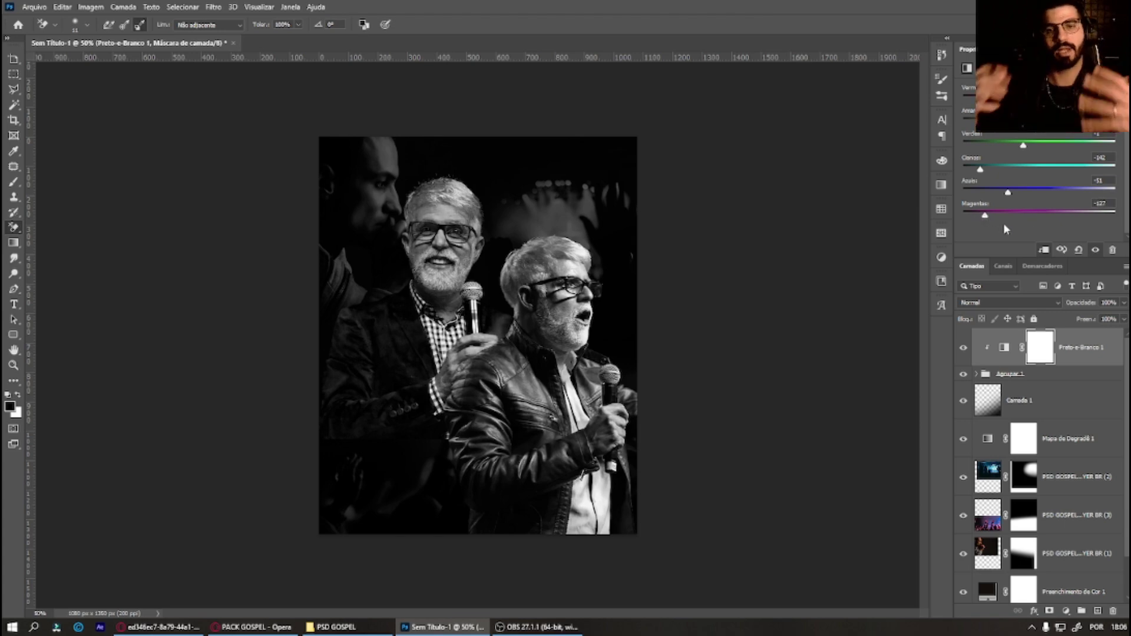
pyautogui.click(982, 378)
# Step: Move the front pastor layer up and to the left
pyautogui.click(976, 375)
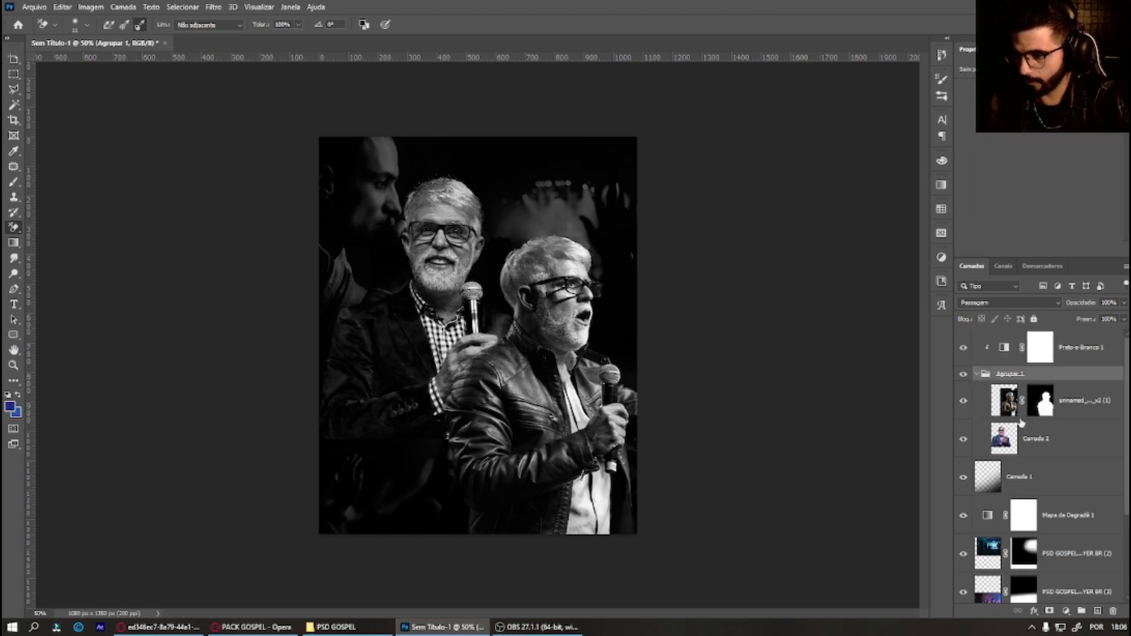
pyautogui.click(1087, 414)
pyautogui.moveTo(554, 369)
pyautogui.mouseDown()
pyautogui.moveTo(554, 342)
pyautogui.moveTo(556, 354)
pyautogui.mouseUp()
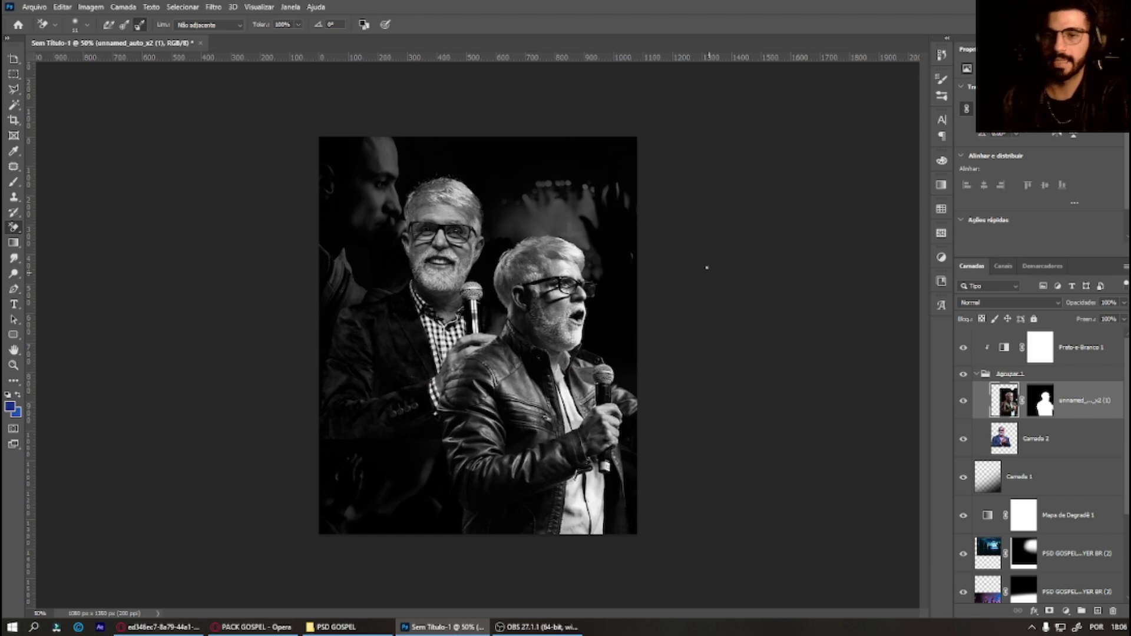
# Step: Paint black shading on Camada 3 beneath the front pastor at 45% fill, and mask Camada 2
pyautogui.hotkey('ctrl', 'shift', 'alt', 'n')
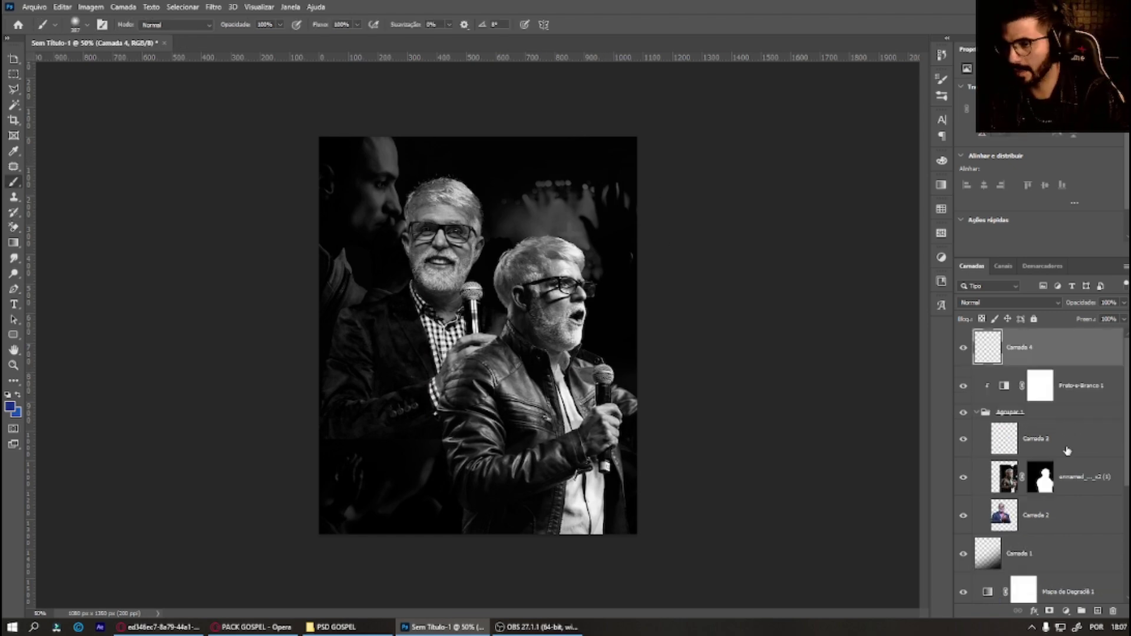
pyautogui.click(1036, 438)
pyautogui.press('b')
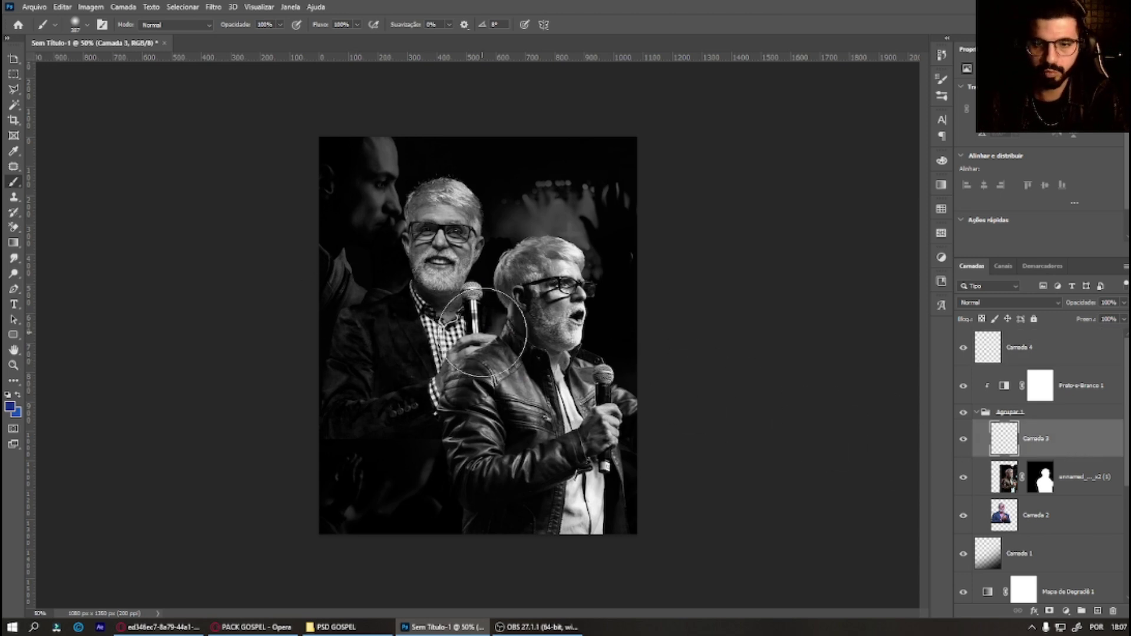
pyautogui.moveTo(471, 333)
pyautogui.mouseDown()
pyautogui.moveTo(461, 366)
pyautogui.moveTo(429, 353)
pyautogui.moveTo(424, 391)
pyautogui.mouseUp()
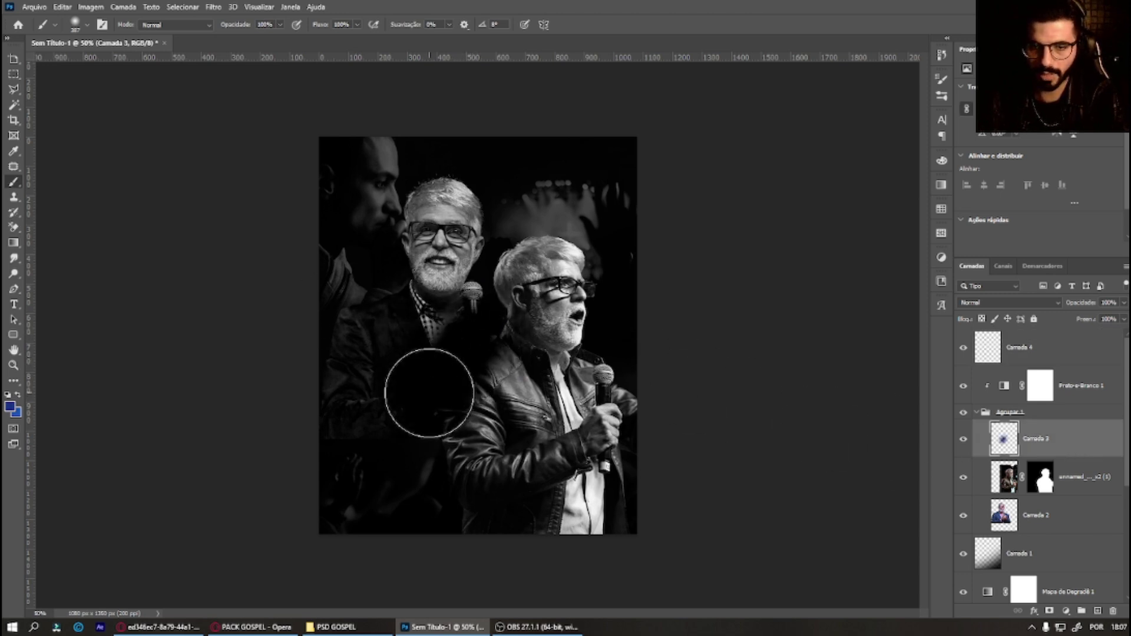
pyautogui.moveTo(1058, 477); pyautogui.dragTo(1061, 498)
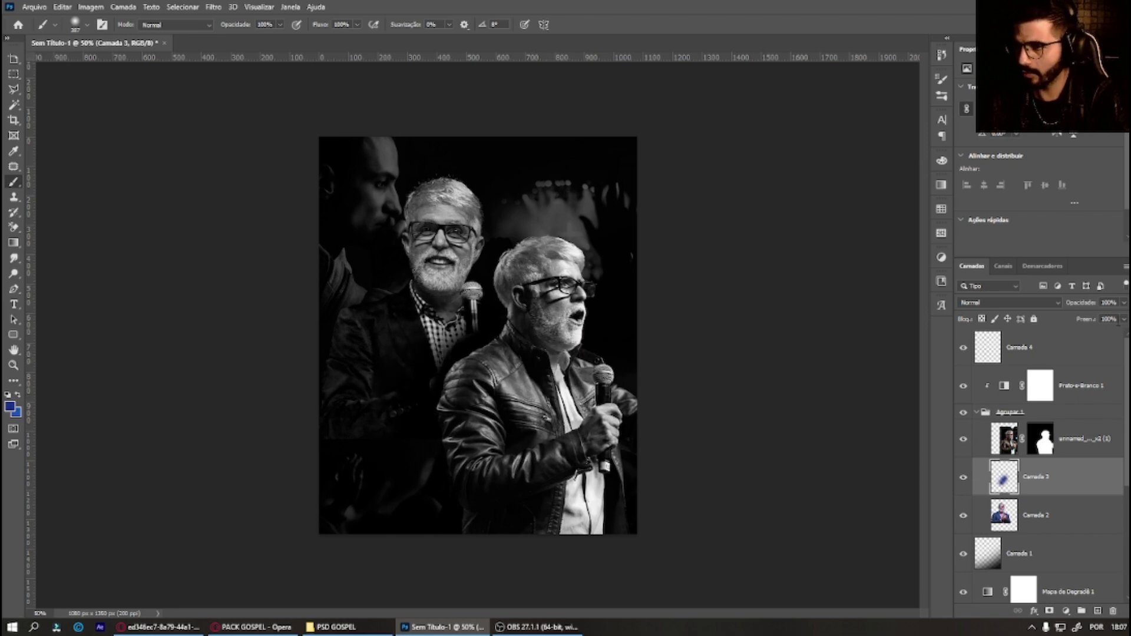
pyautogui.moveTo(1125, 336); pyautogui.dragTo(1095, 335)
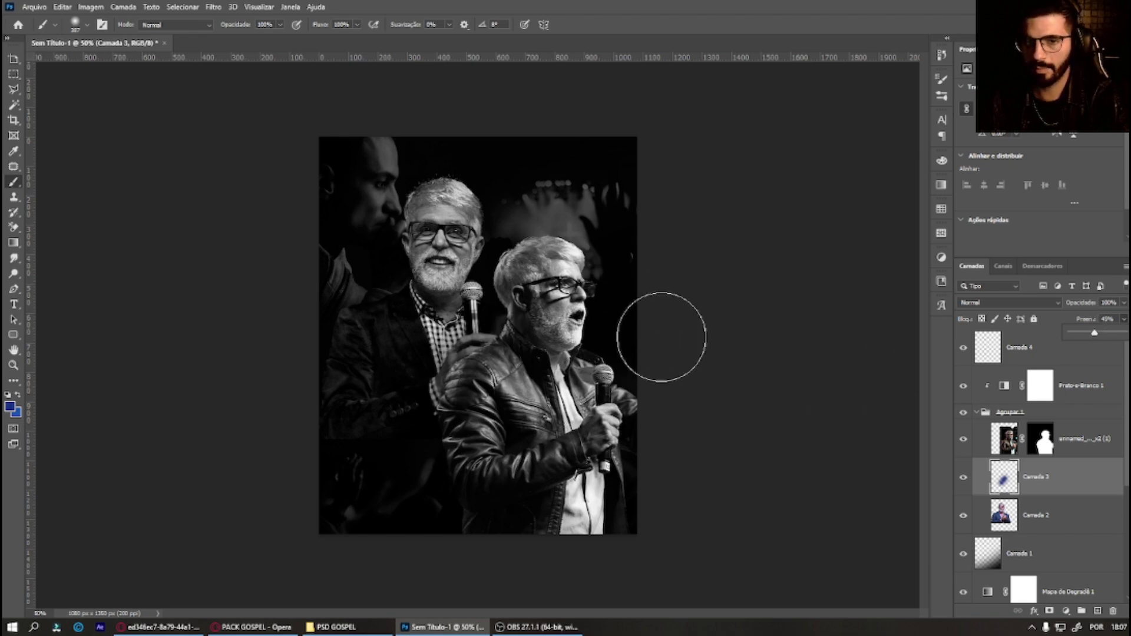
pyautogui.click(1042, 516)
pyautogui.click(1048, 613)
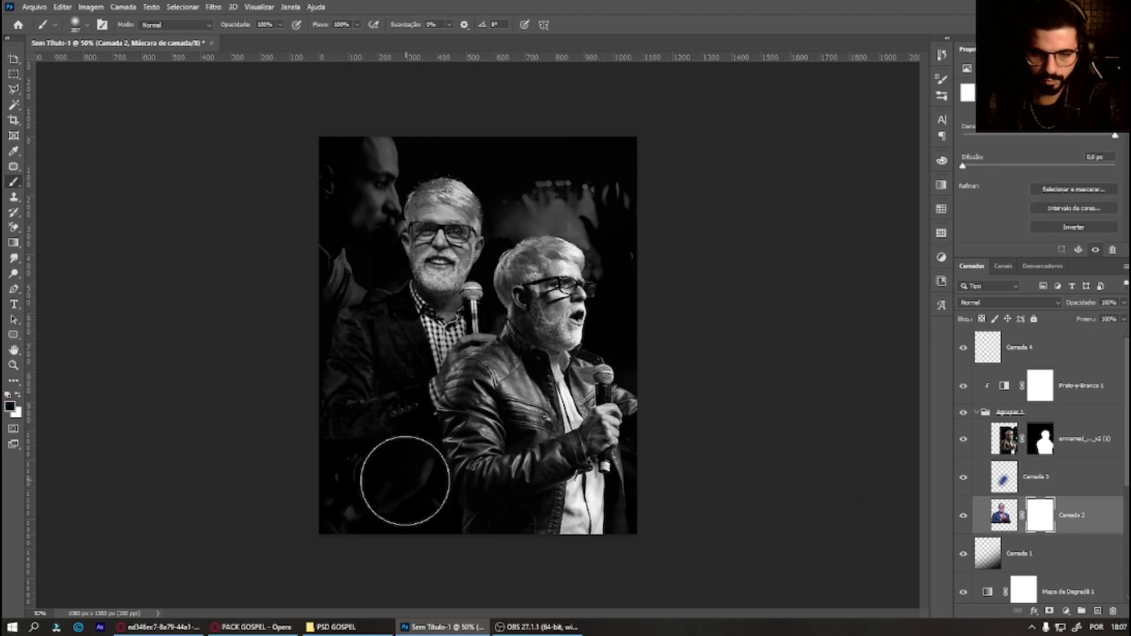
# Step: Fade the bottom-left of Camada 2's mask with gradient passes
pyautogui.press('g')
pyautogui.moveTo(363, 416); pyautogui.dragTo(339, 491)
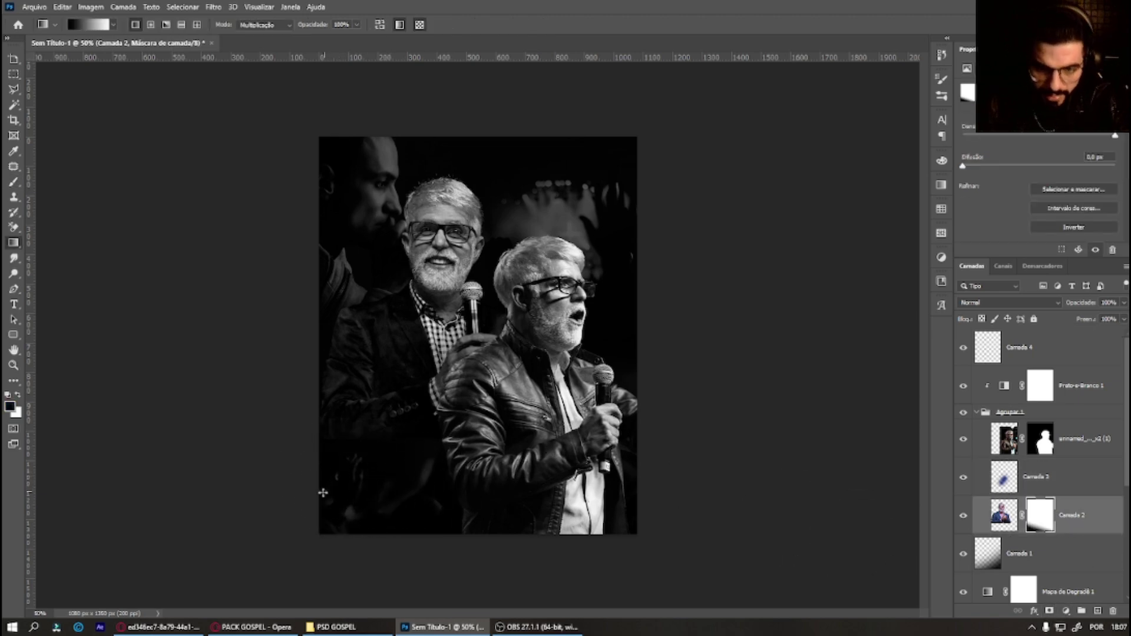
pyautogui.moveTo(375, 383); pyautogui.dragTo(327, 516)
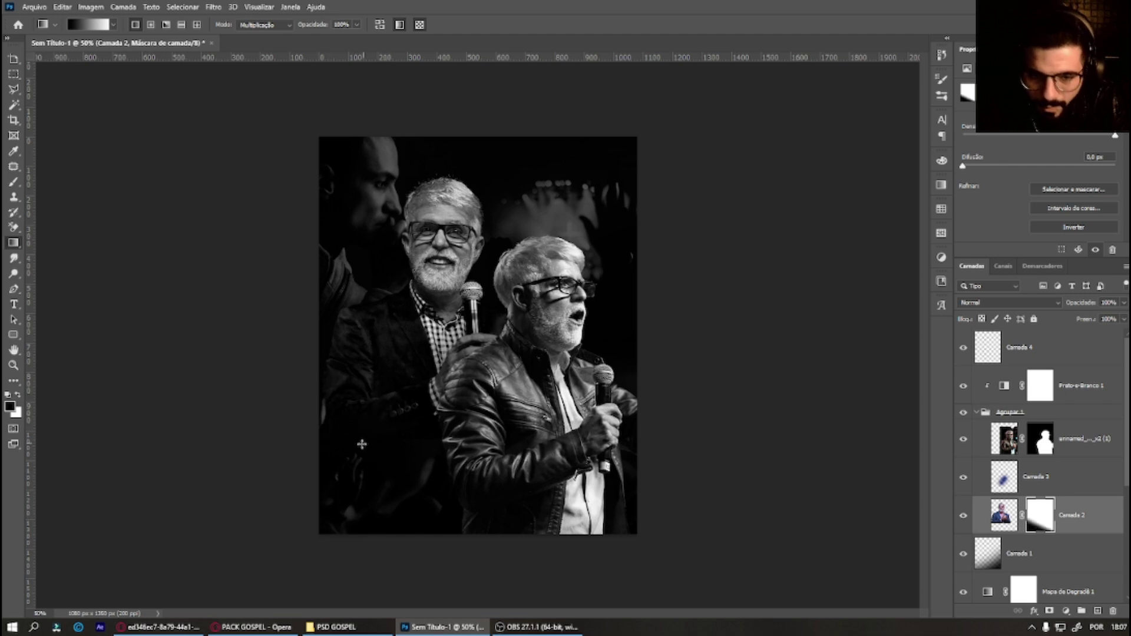
pyautogui.moveTo(375, 383); pyautogui.dragTo(340, 514)
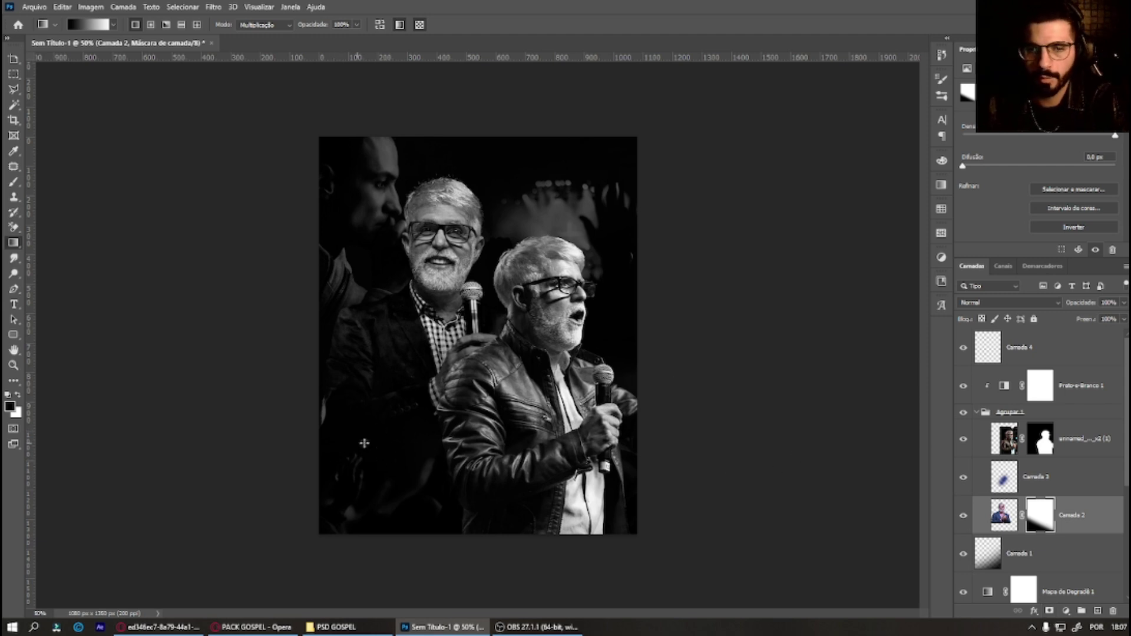
pyautogui.moveTo(342, 471); pyautogui.dragTo(396, 400)
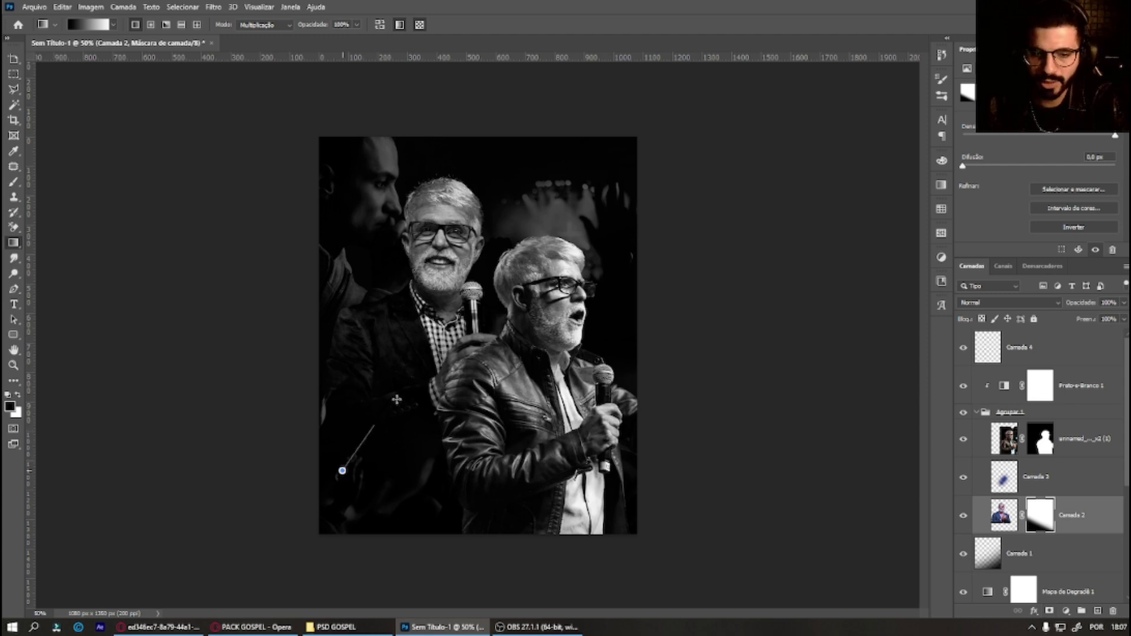
# Step: Fade the front pastor's mask toward the bottom and raise him about 20 px
pyautogui.click(1036, 449)
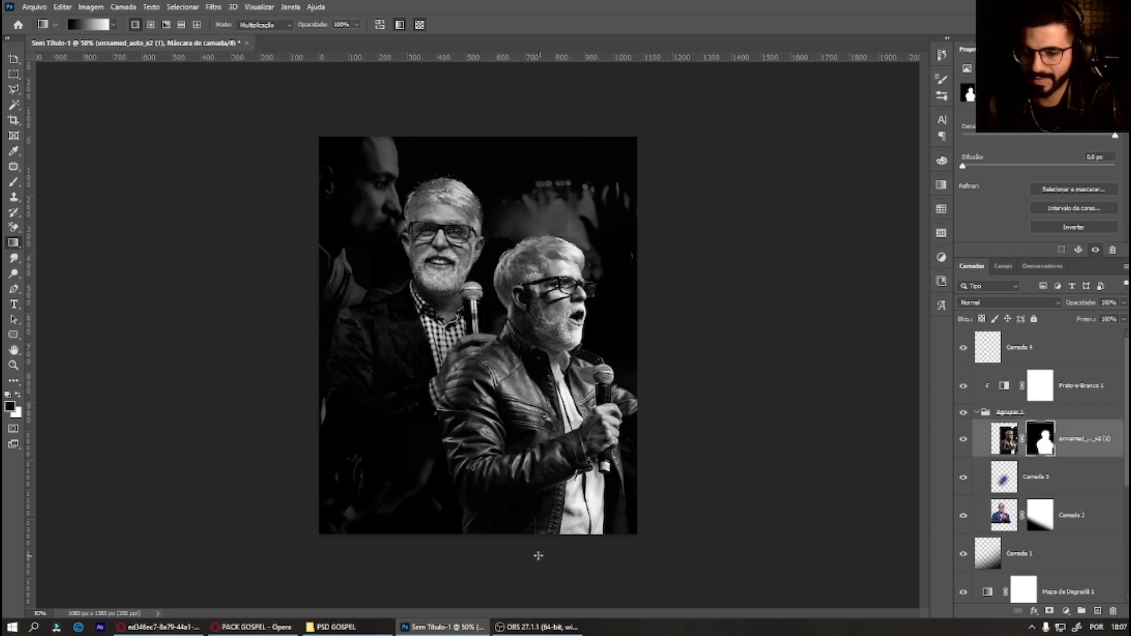
pyautogui.moveTo(526, 532); pyautogui.dragTo(515, 526)
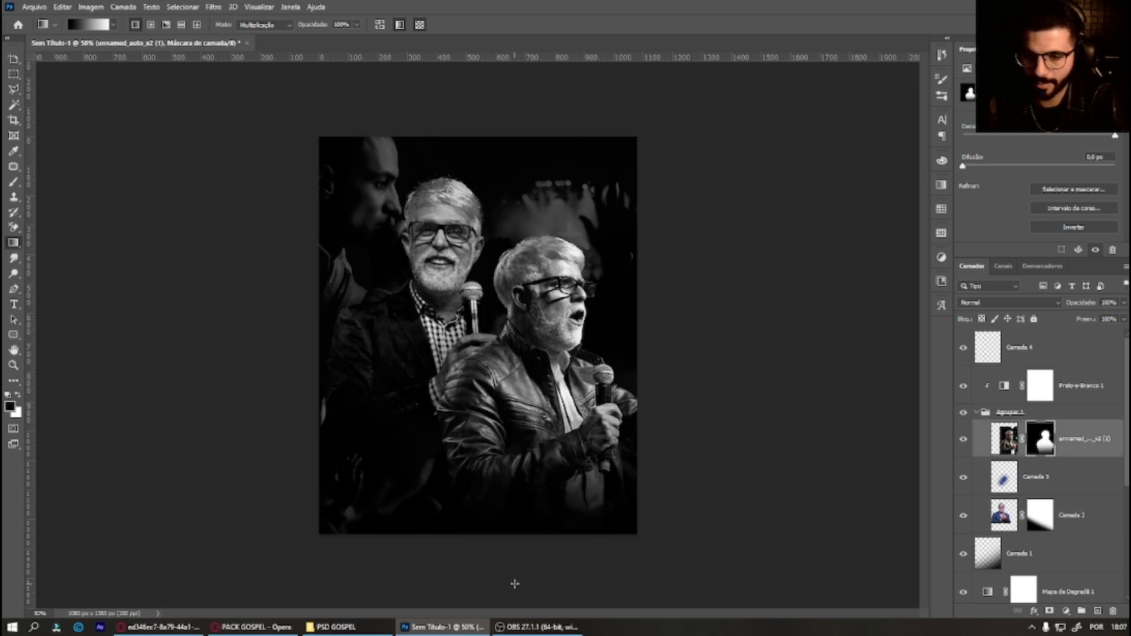
pyautogui.moveTo(514, 585); pyautogui.dragTo(511, 396)
pyautogui.moveTo(515, 585); pyautogui.dragTo(515, 505)
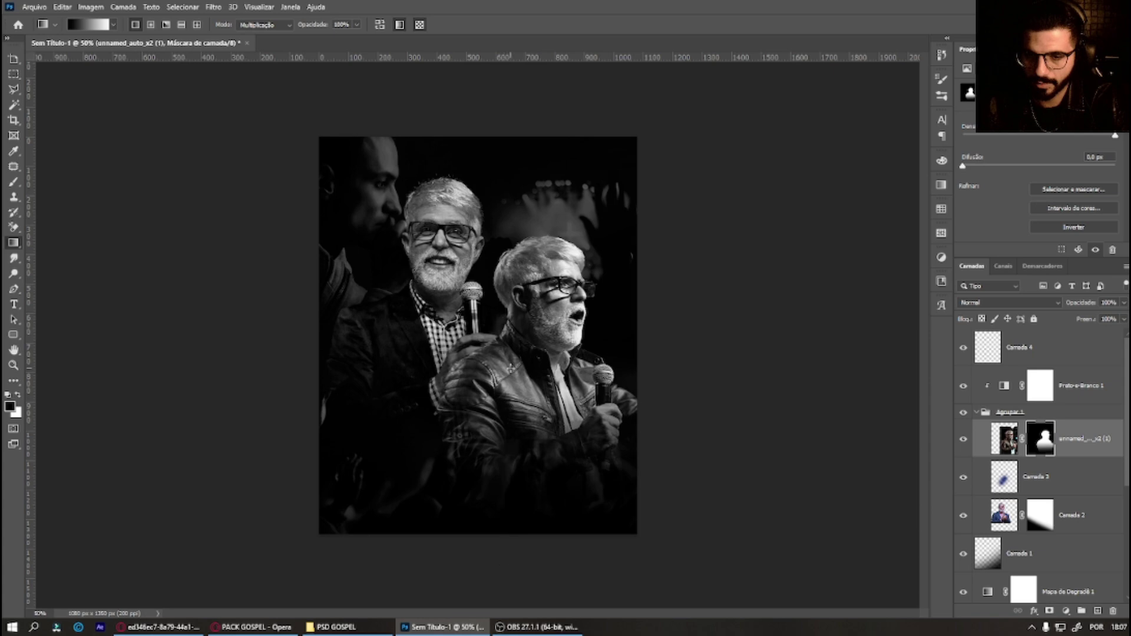
pyautogui.moveTo(566, 376); pyautogui.dragTo(562, 365)
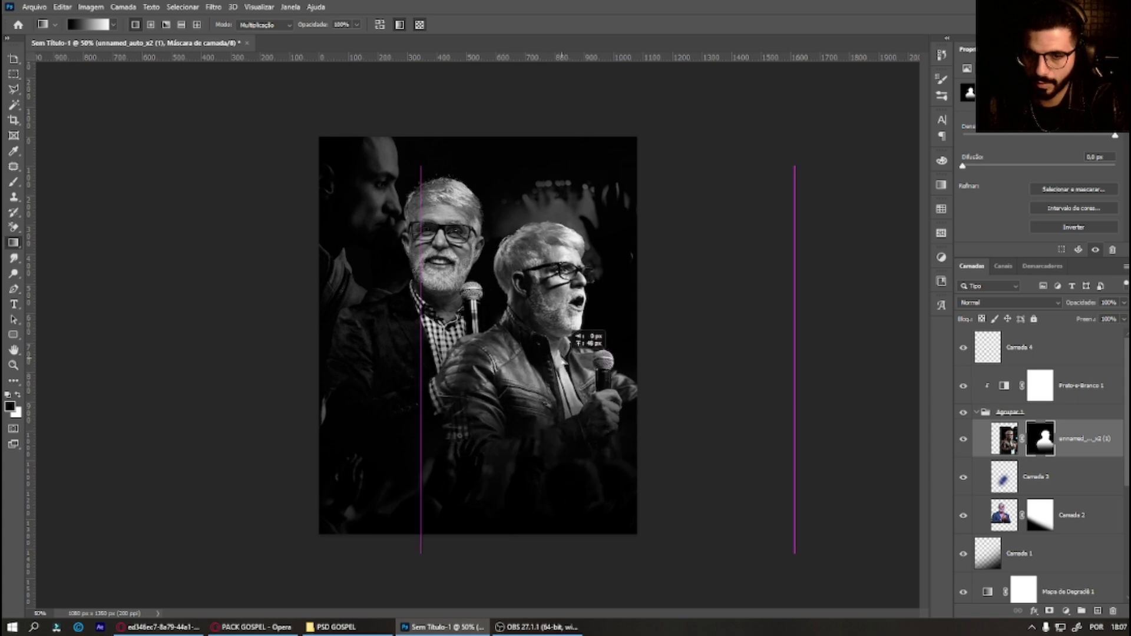
pyautogui.click(1023, 477)
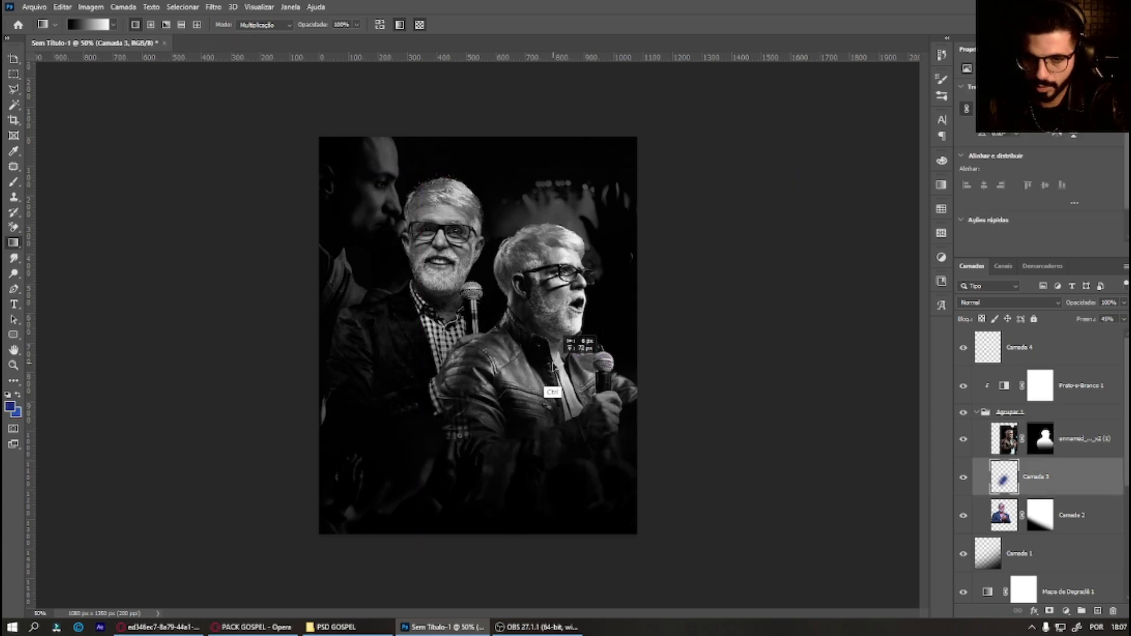
pyautogui.keyDown('ctrl'); pyautogui.click(1084, 439); pyautogui.keyUp('ctrl')
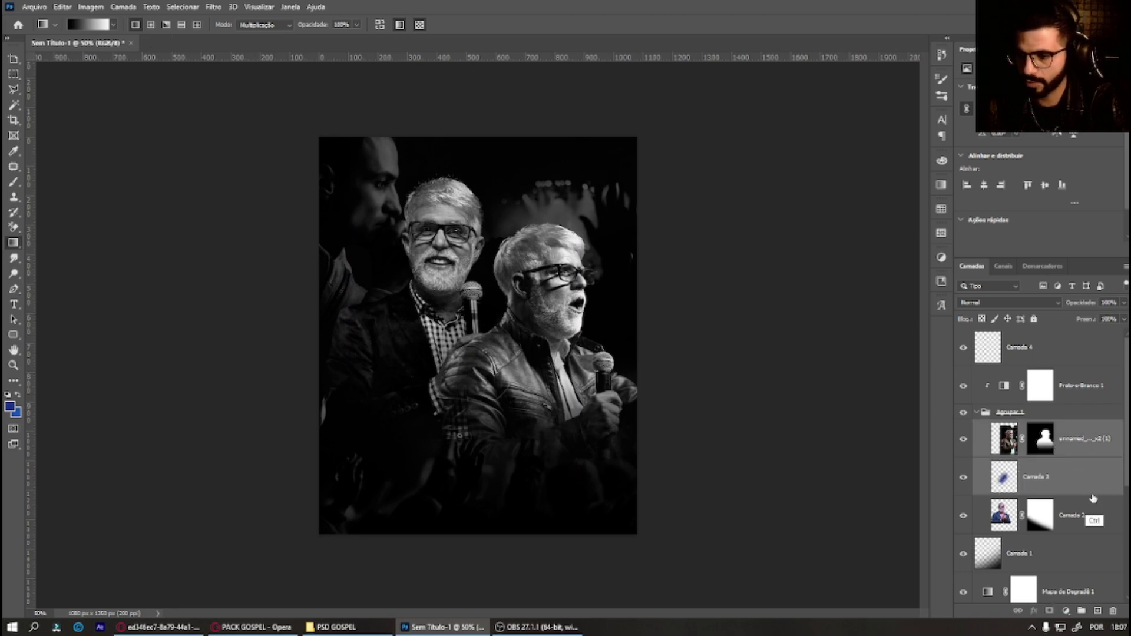
pyautogui.keyDown('ctrl'); pyautogui.click(1083, 515); pyautogui.keyUp('ctrl')
pyautogui.hotkey('ctrl', 't')
pyautogui.moveTo(791, 170); pyautogui.dragTo(752, 179)
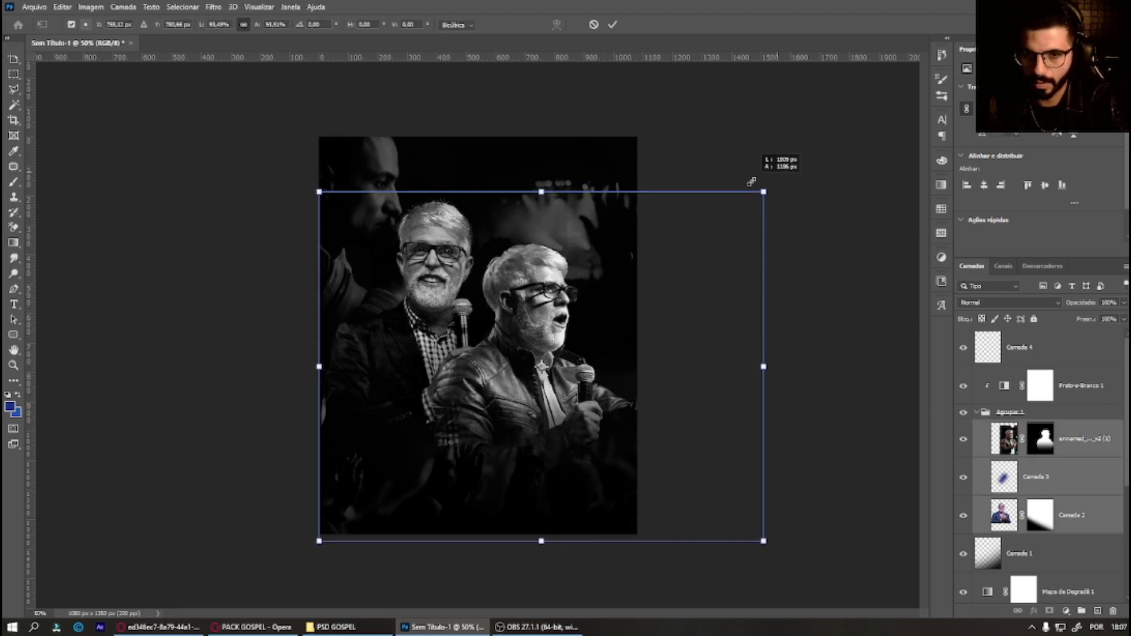
pyautogui.moveTo(682, 227); pyautogui.dragTo(700, 237)
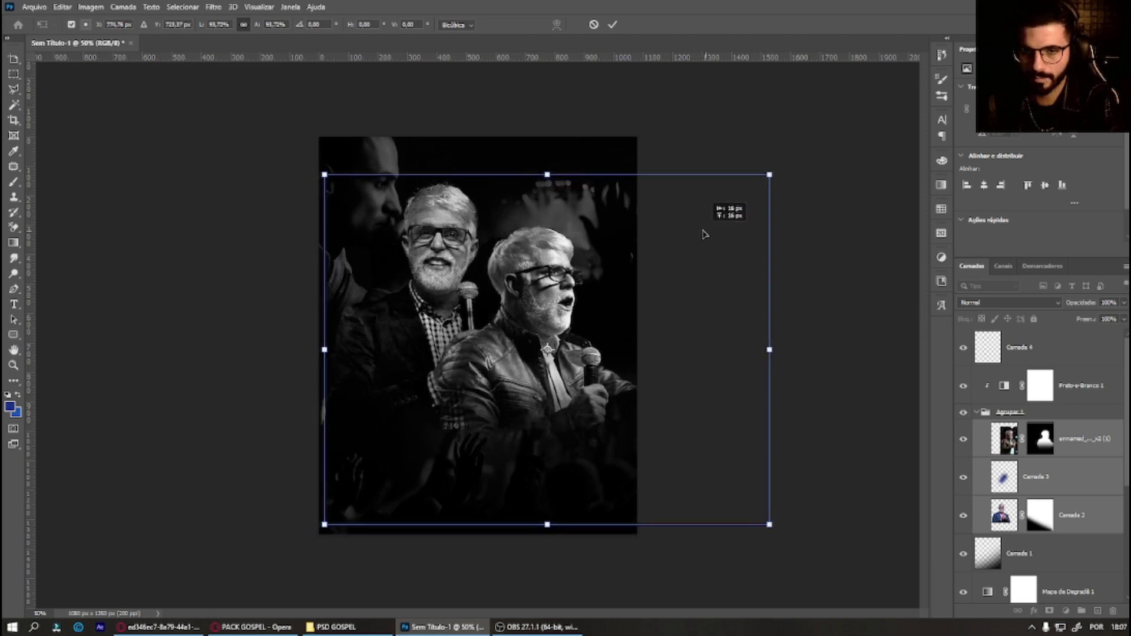
pyautogui.moveTo(701, 237); pyautogui.dragTo(701, 242)
pyautogui.press('Return')
pyautogui.press('g')
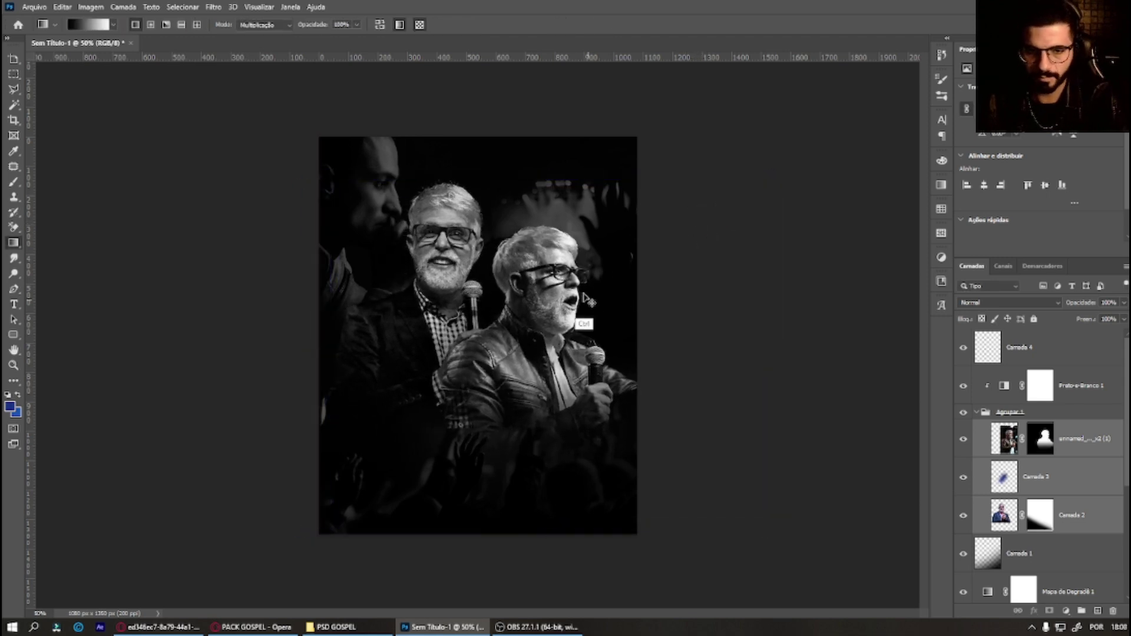
pyautogui.moveTo(620, 274); pyautogui.dragTo(579, 305)
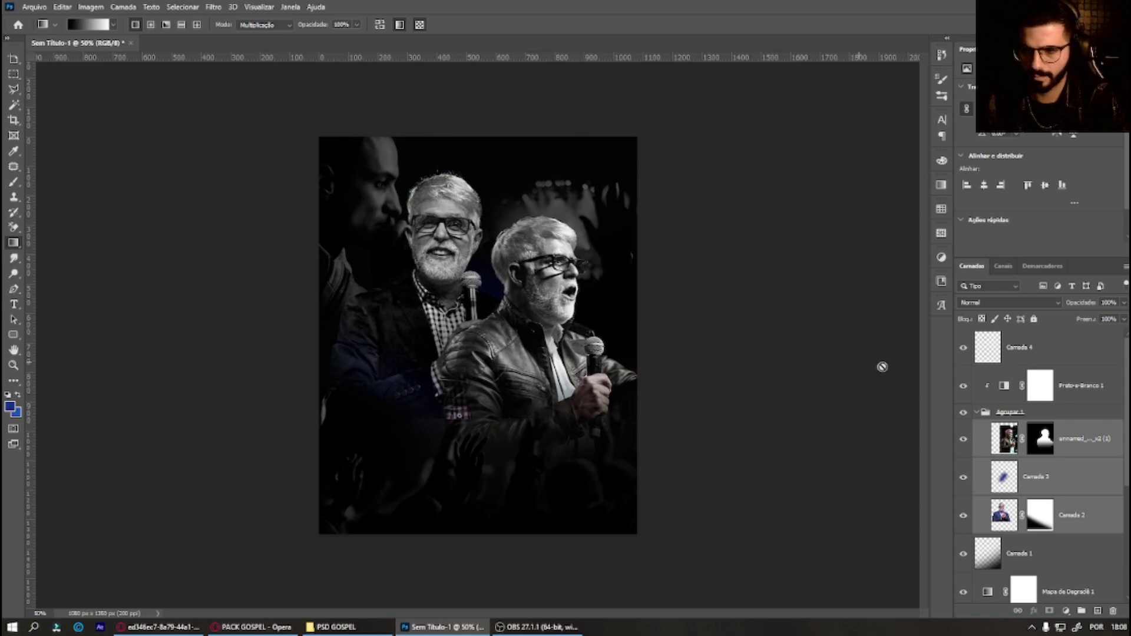
pyautogui.click(964, 478)
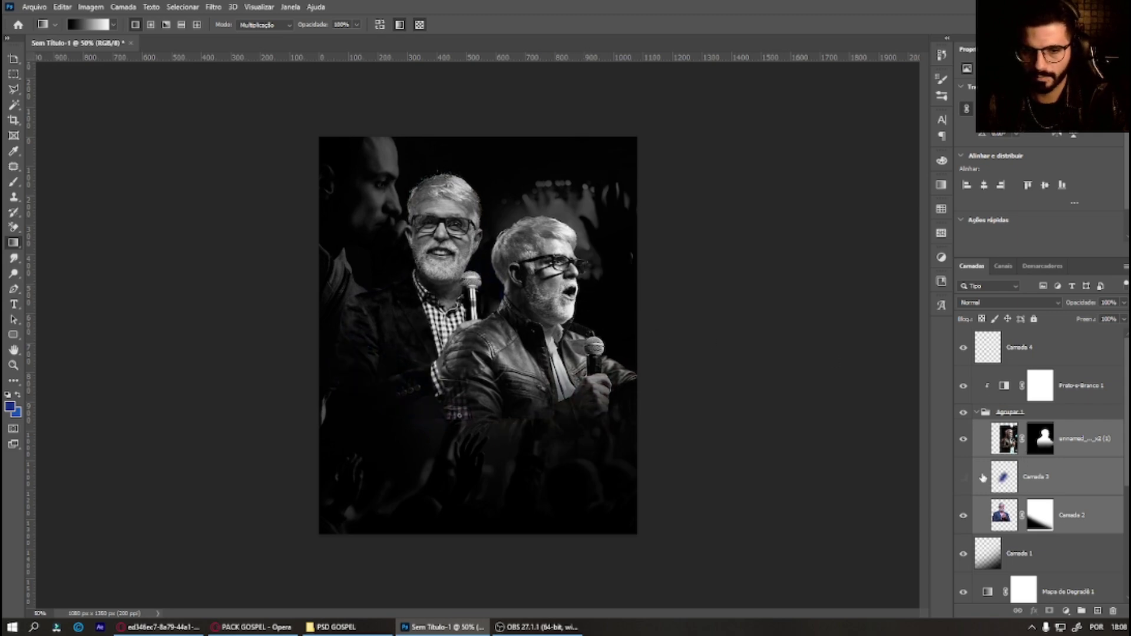
pyautogui.click(964, 477)
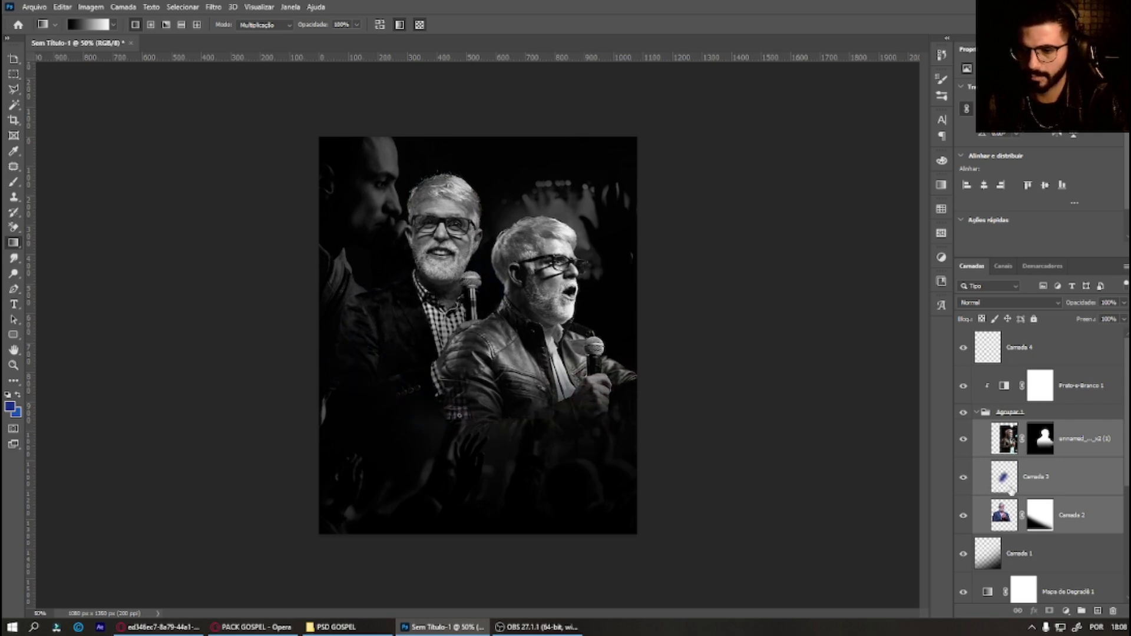
pyautogui.click(1010, 492)
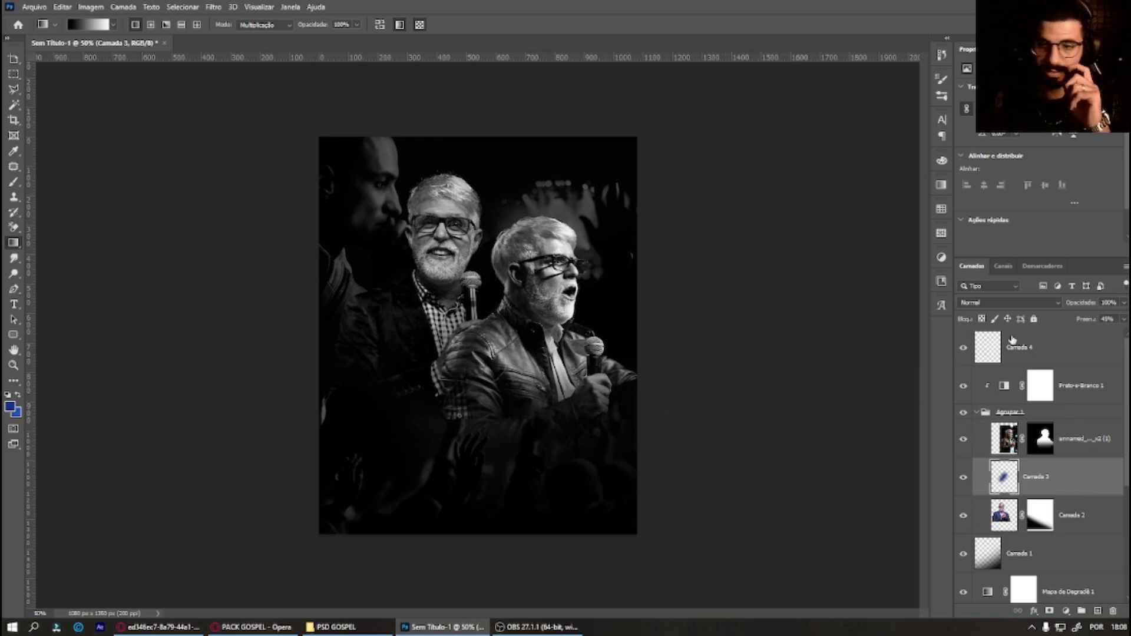
# Step: Redraw Camada 2's mask fade as a diagonal gradient darkening toward the bottom
pyautogui.click(1054, 355)
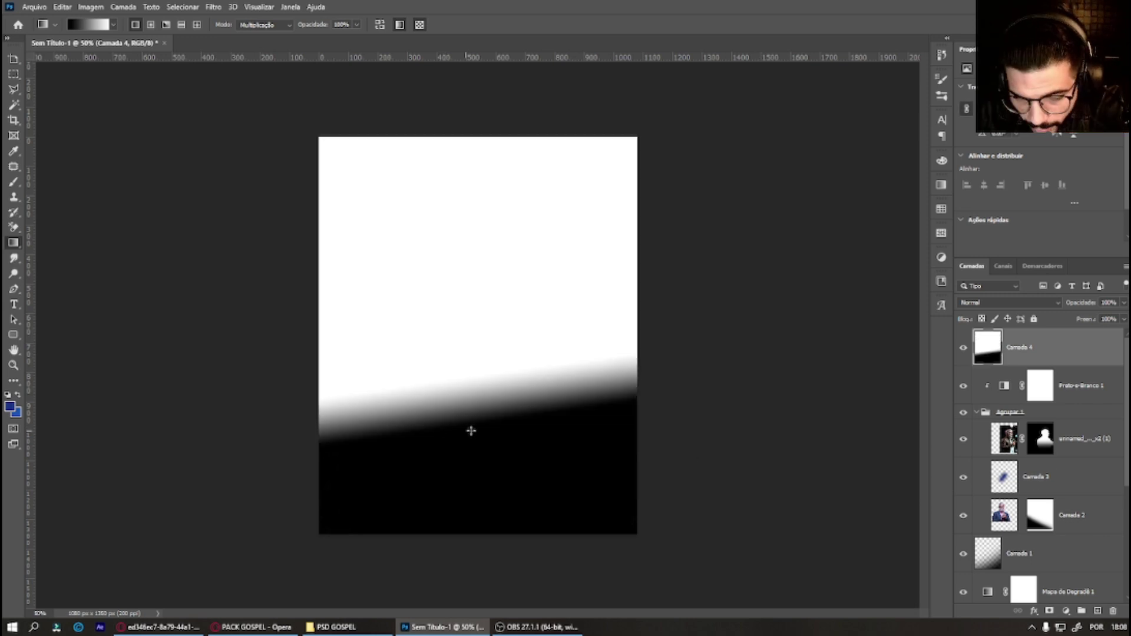
pyautogui.moveTo(423, 426); pyautogui.dragTo(424, 373)
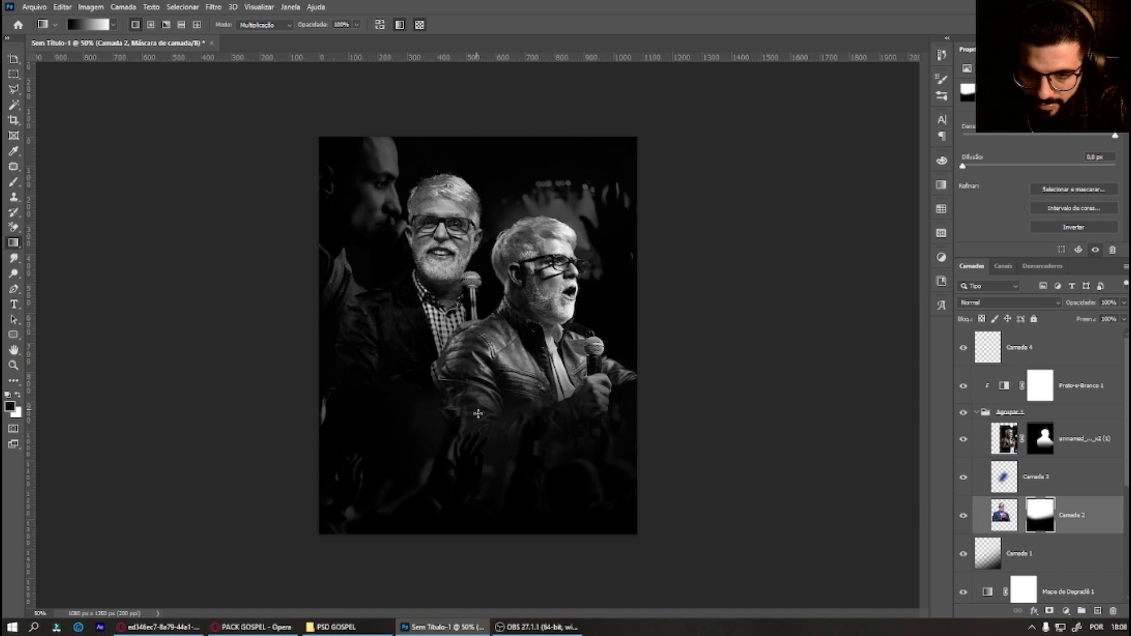
pyautogui.moveTo(450, 388); pyautogui.dragTo(492, 416)
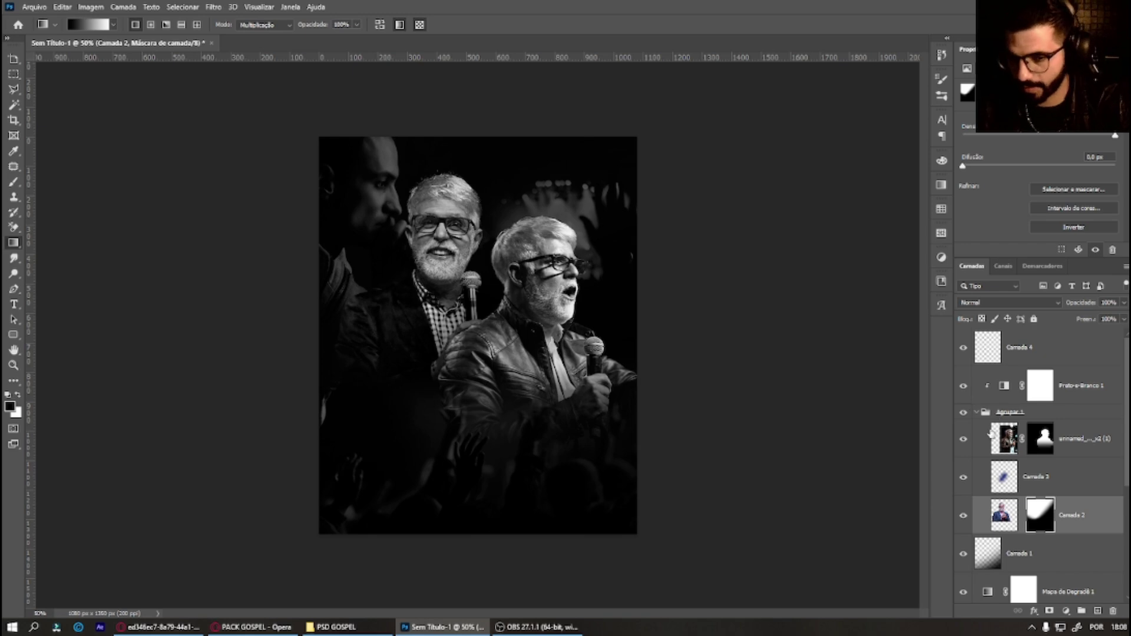
pyautogui.click(1095, 376)
pyautogui.click(1050, 357)
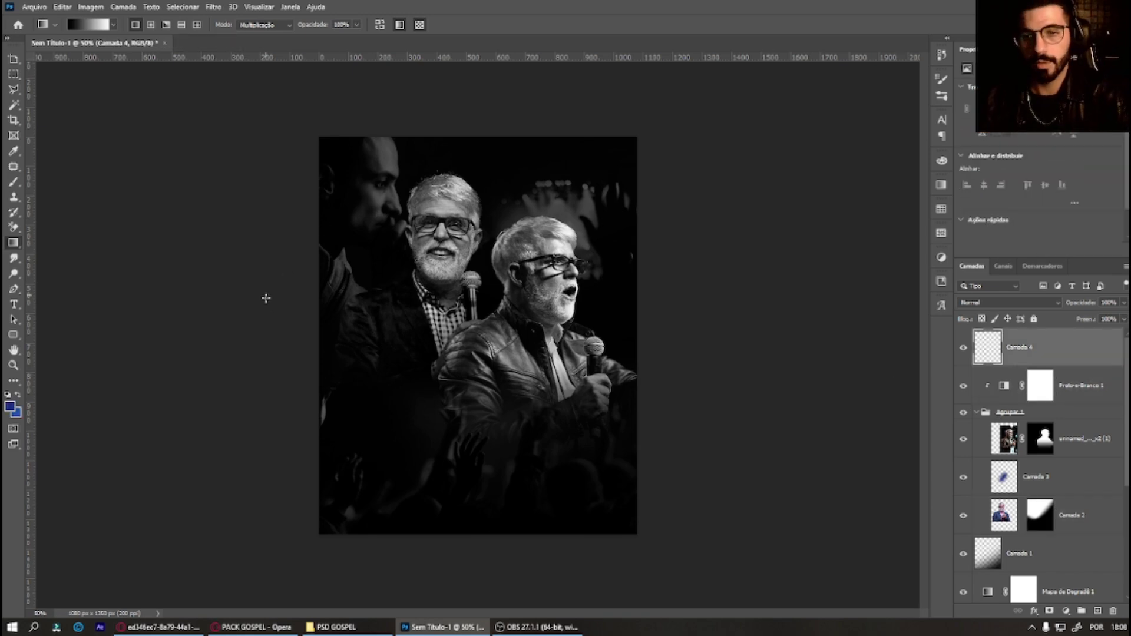
# Step: Add a 'DO' text layer on the flyer and scale it up many times
pyautogui.click(14, 303)
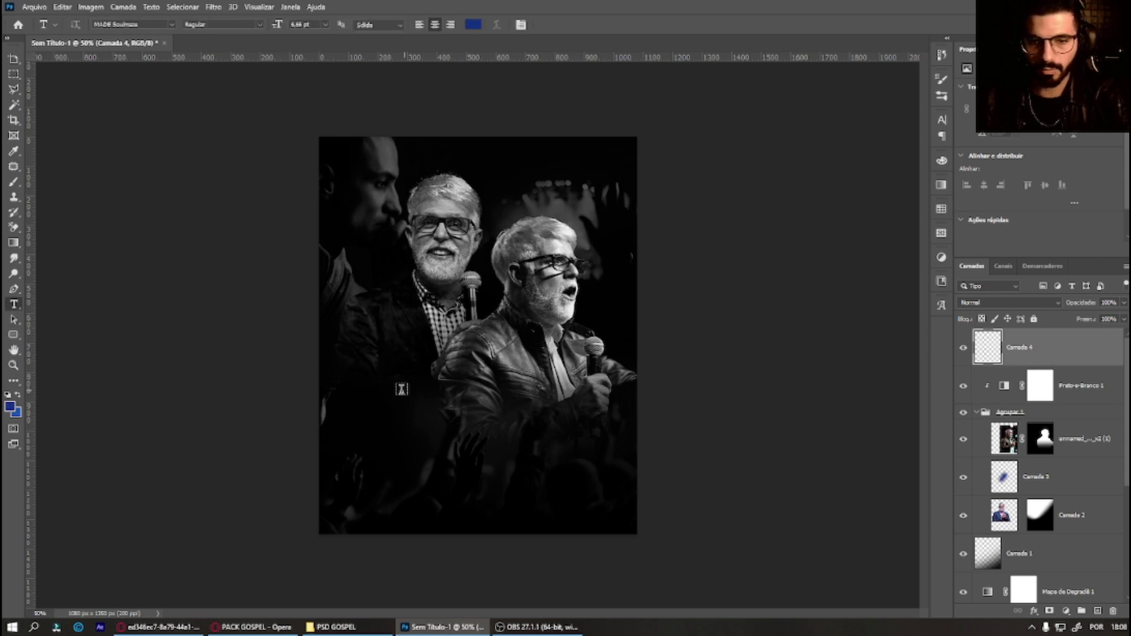
pyautogui.click(423, 399)
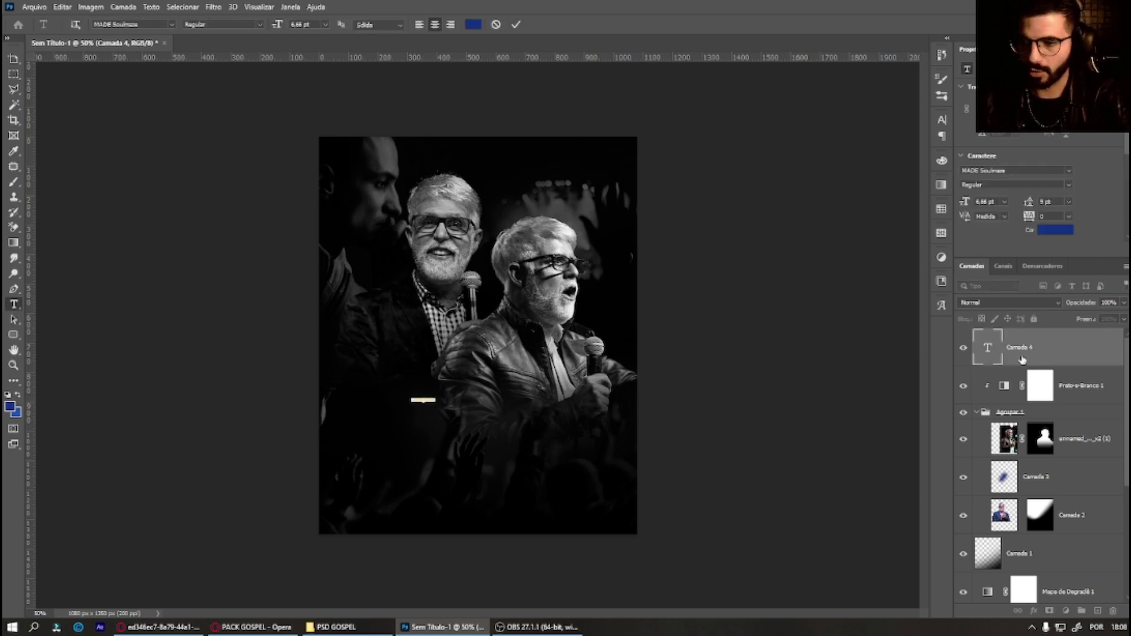
pyautogui.hotkey('ctrl', 'Return')
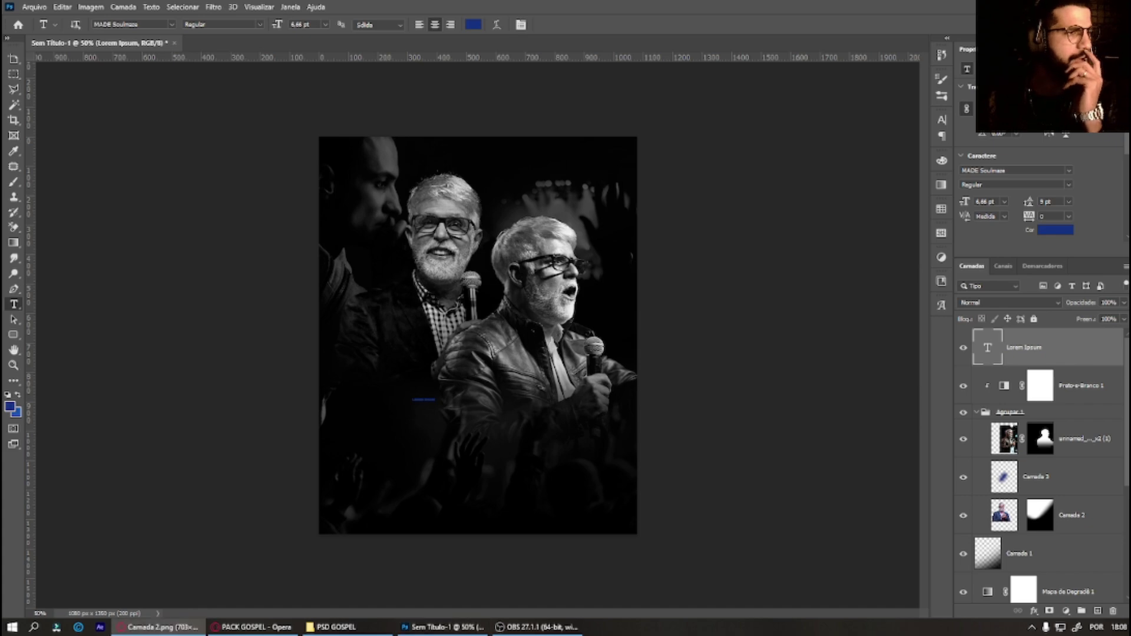
pyautogui.doubleClick(987, 347)
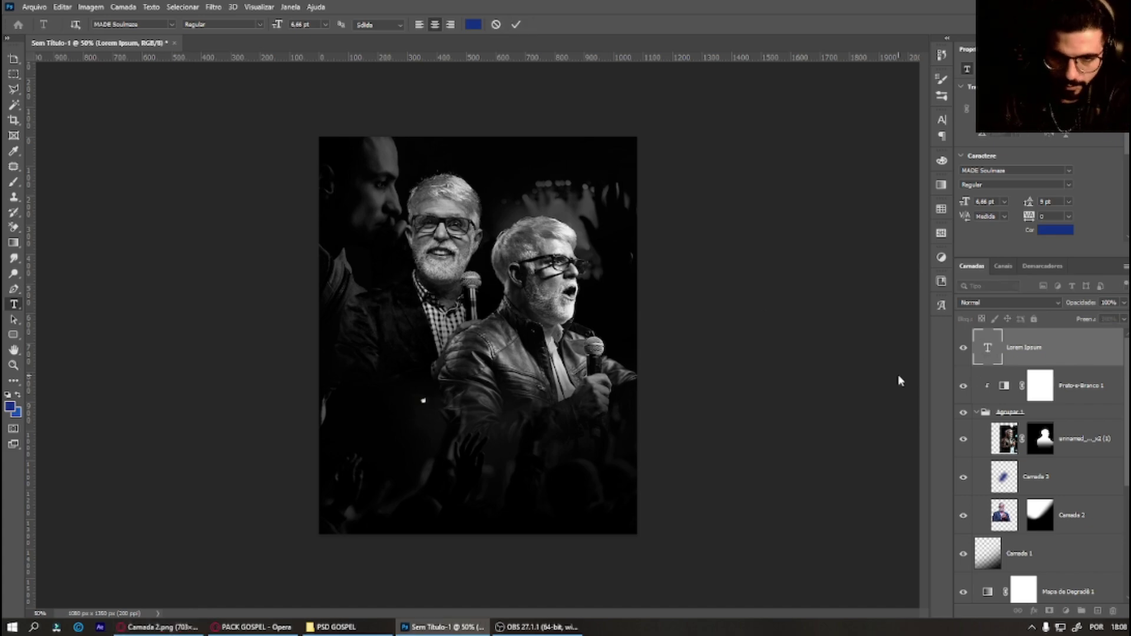
pyautogui.write('DO')
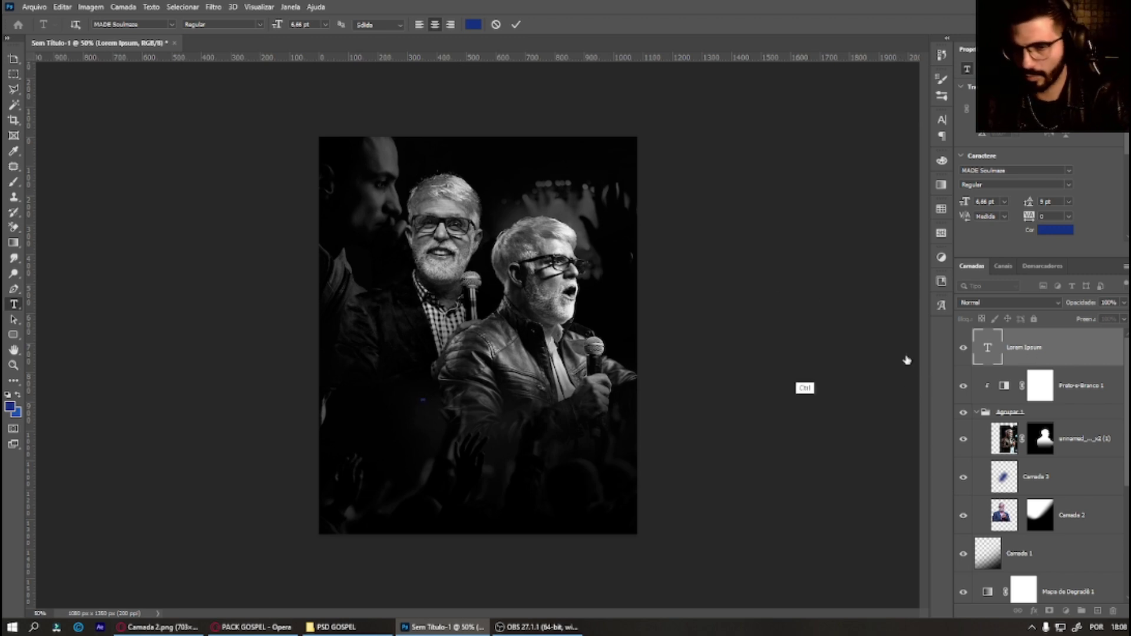
pyautogui.hotkey('ctrl', 'Return')
pyautogui.hotkey('ctrl', 't')
pyautogui.moveTo(425, 399); pyautogui.dragTo(551, 321)
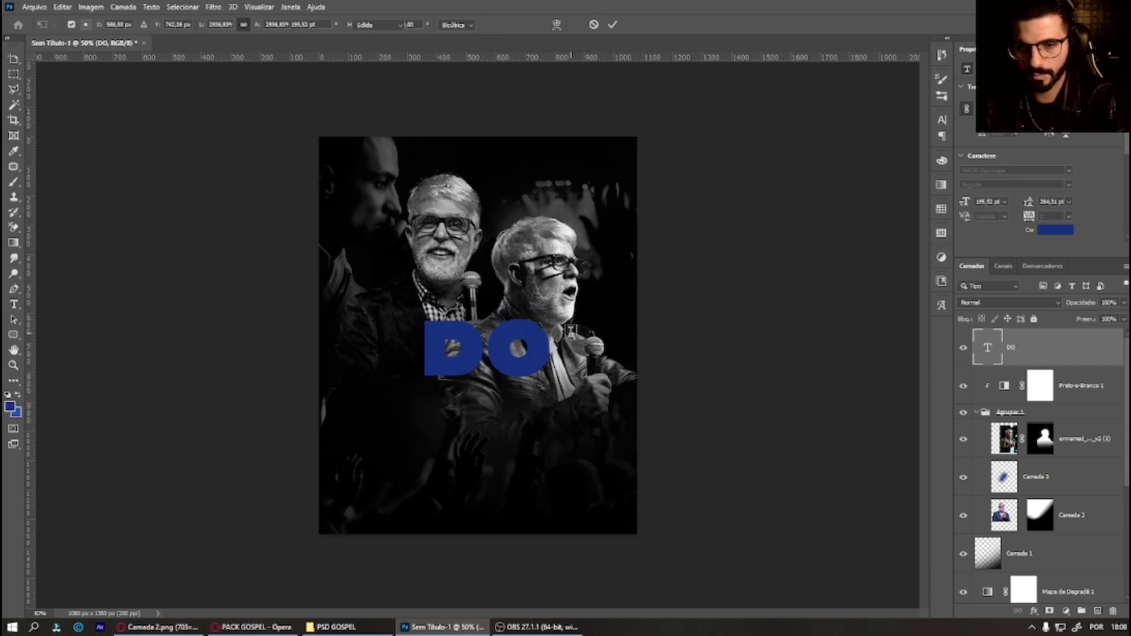
pyautogui.press('Return')
# Step: Set DO in Akira Expanded Super Bold and move it left and down
pyautogui.click(172, 24)
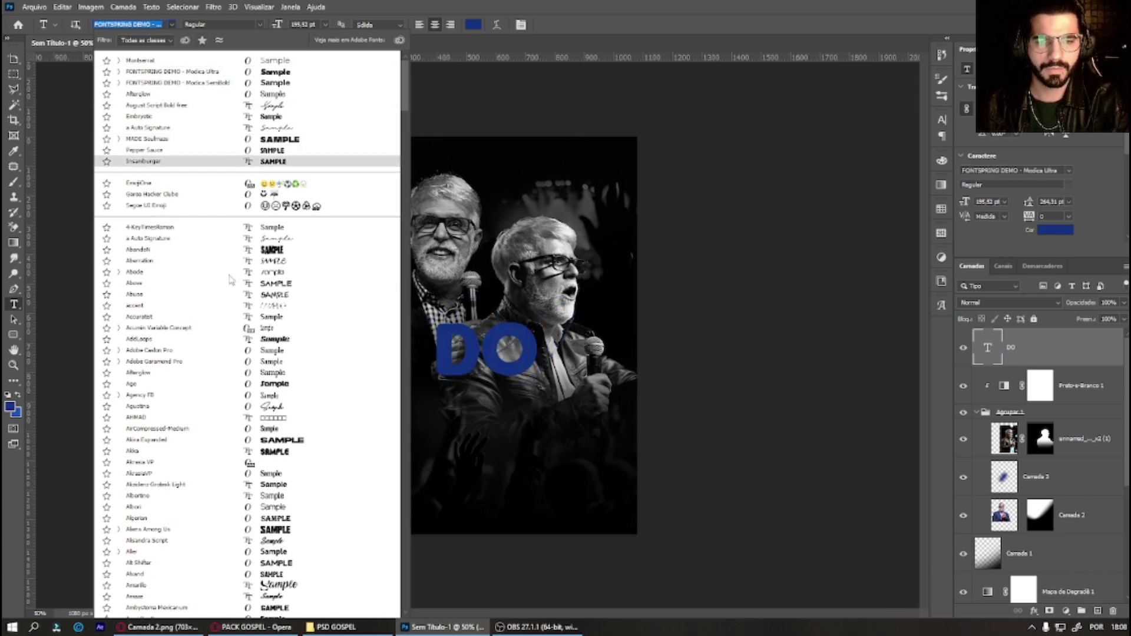
pyautogui.click(277, 440)
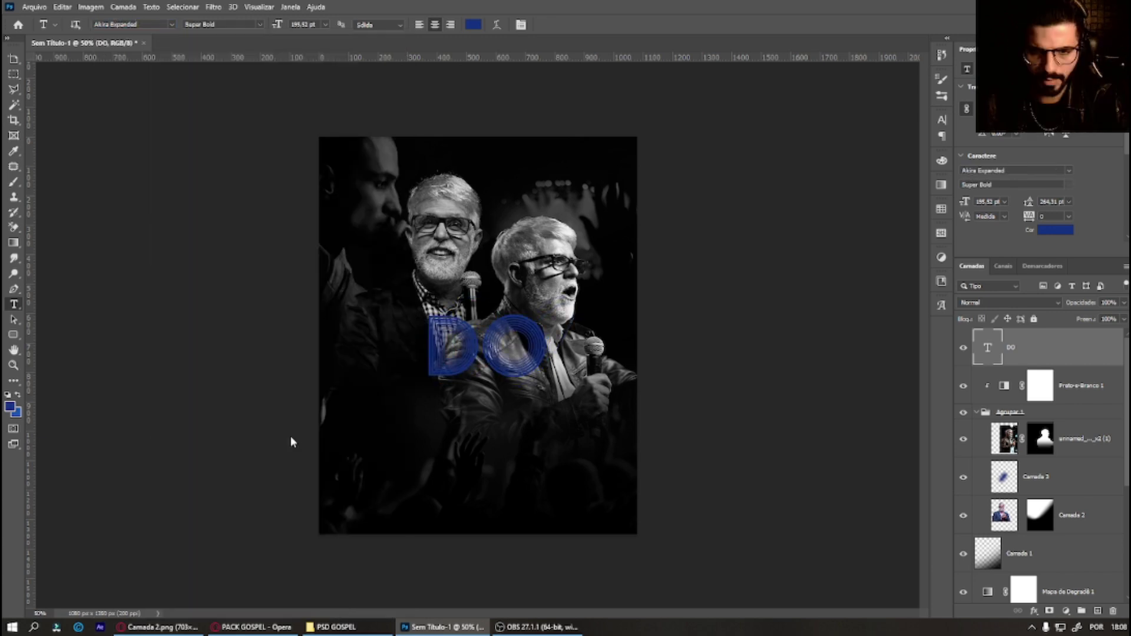
pyautogui.moveTo(548, 355); pyautogui.dragTo(512, 383)
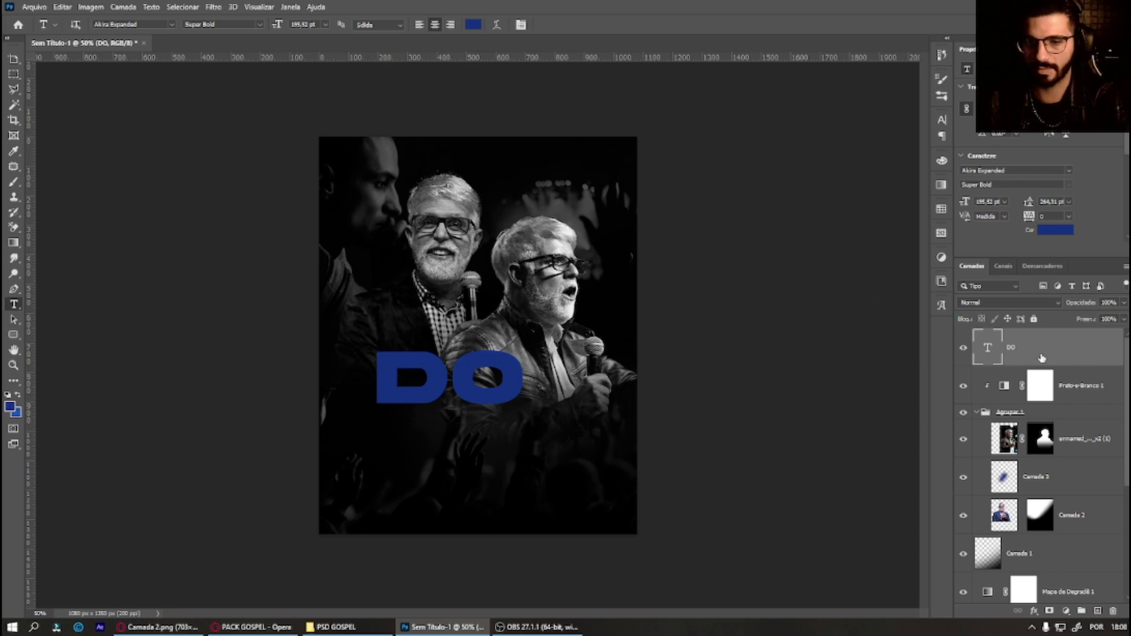
# Step: Duplicate DO below as 'MIN', shifted to the right
pyautogui.moveTo(477, 385)
pyautogui.mouseDown()
pyautogui.moveTo(492, 435)
pyautogui.moveTo(389, 429)
pyautogui.mouseUp()
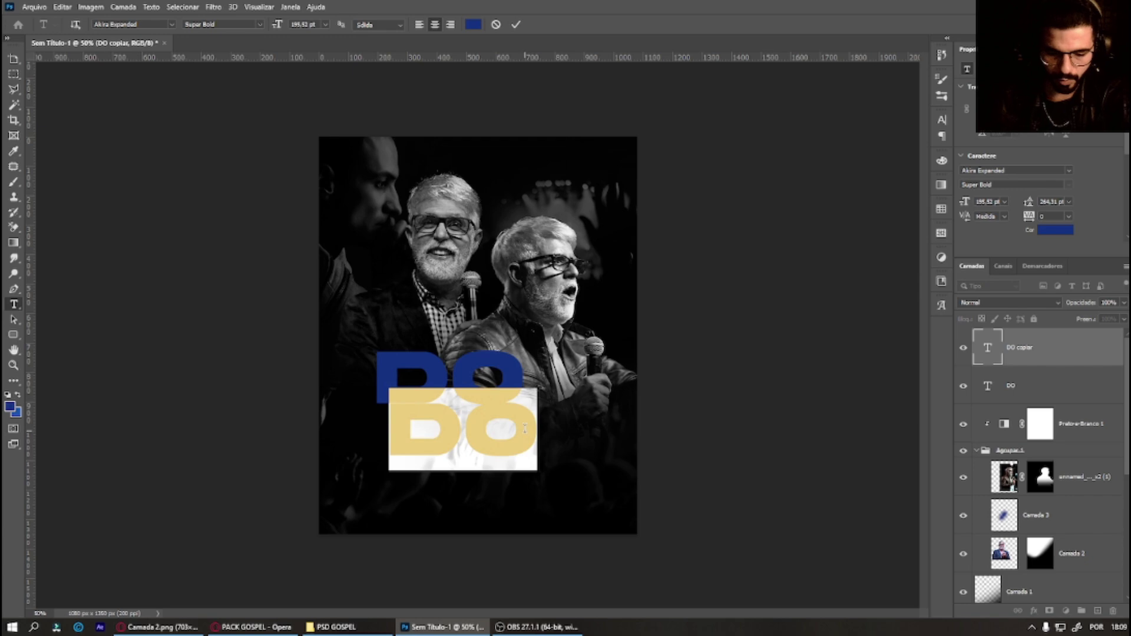
pyautogui.write('MIN')
pyautogui.hotkey('ctrl', 'Return')
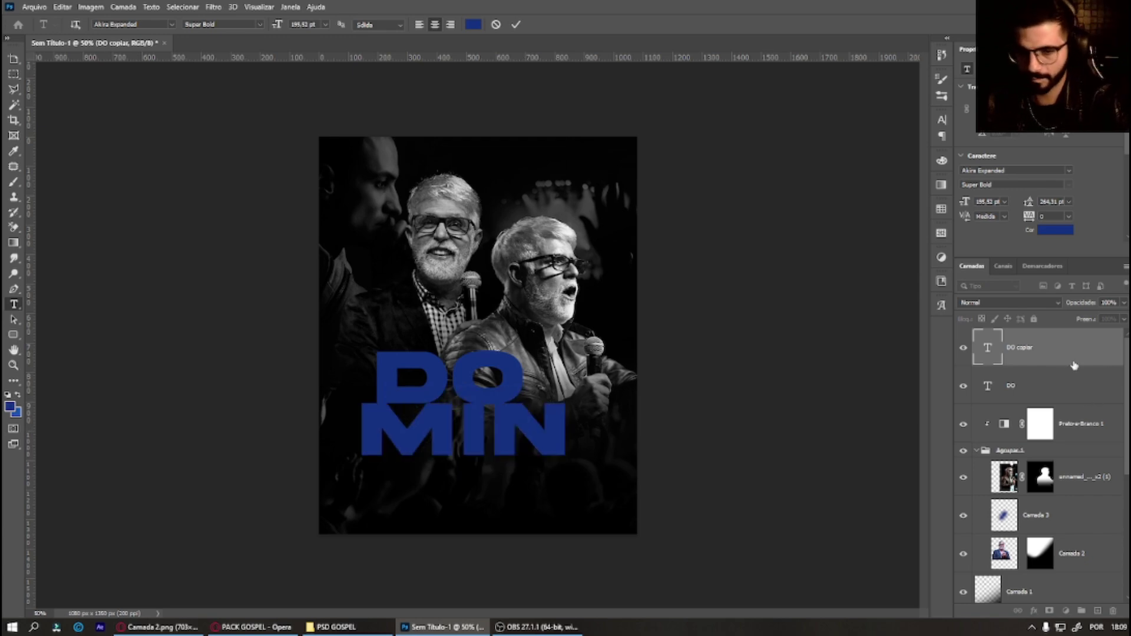
pyautogui.moveTo(487, 428)
pyautogui.mouseDown()
pyautogui.moveTo(528, 434)
pyautogui.moveTo(522, 492)
pyautogui.mouseUp()
# Step: Add a third line 'GO' below, shifted left and enlarged to about 122%
pyautogui.click(463, 476)
pyautogui.hotkey('ctrl', 'a')
pyautogui.write('GO')
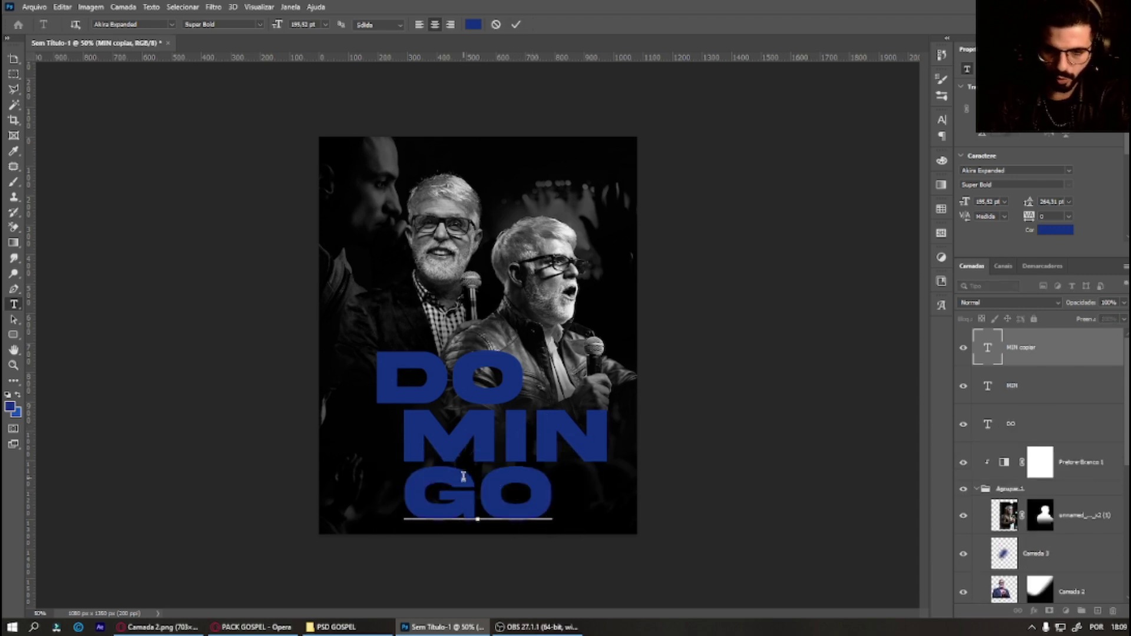
pyautogui.hotkey('ctrl', 'Return')
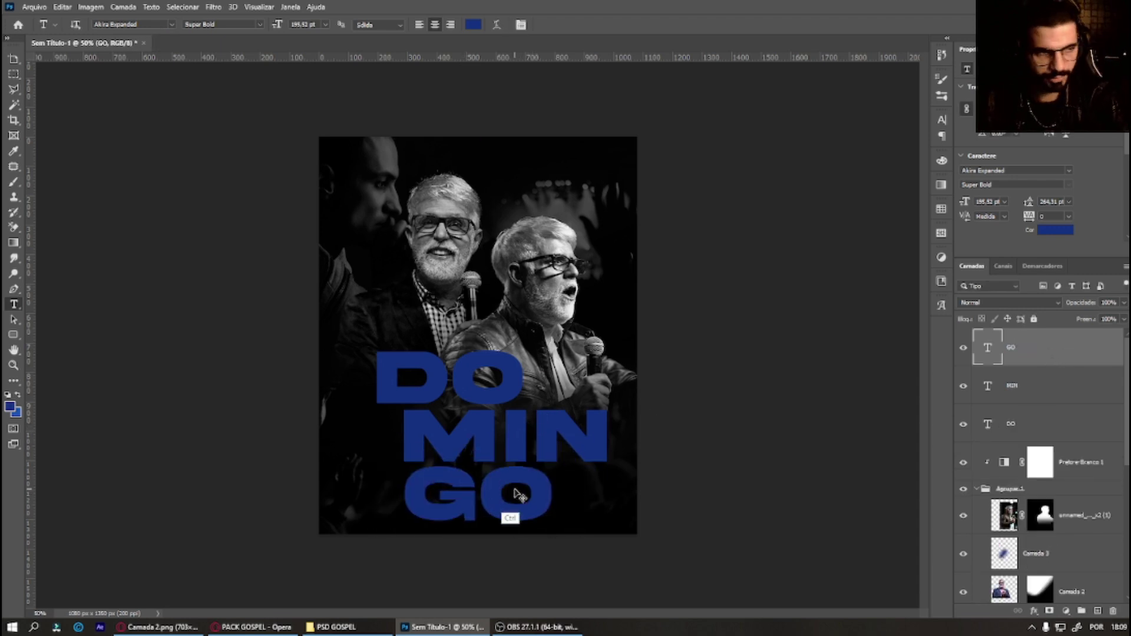
pyautogui.moveTo(513, 493); pyautogui.dragTo(488, 490)
pyautogui.hotkey('ctrl', 't')
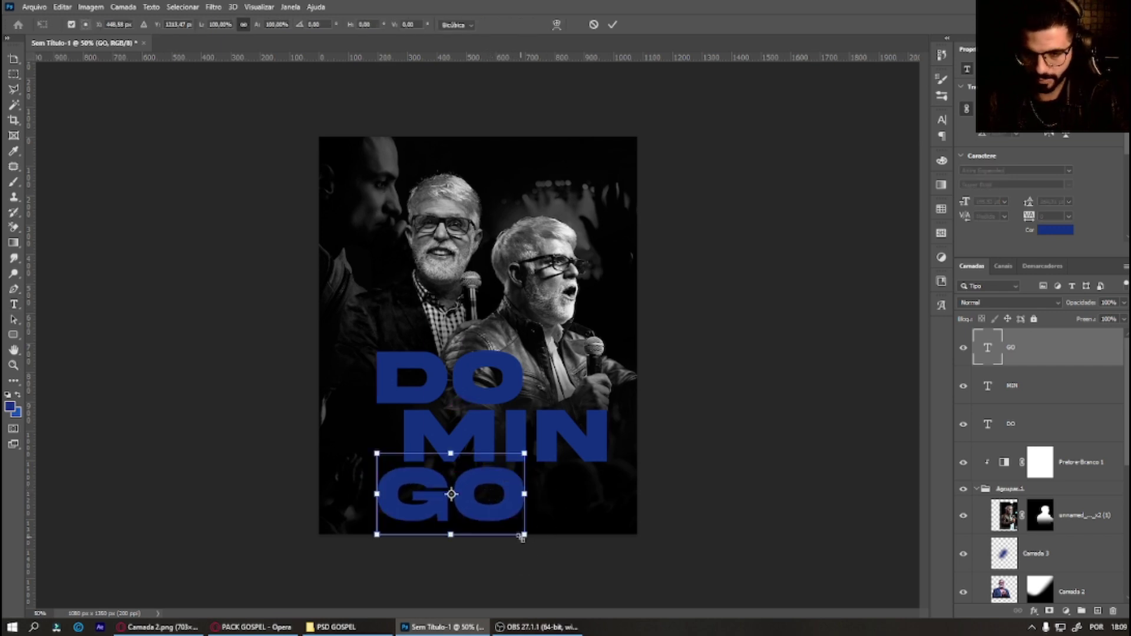
pyautogui.moveTo(529, 539); pyautogui.dragTo(561, 544)
pyautogui.press('Return')
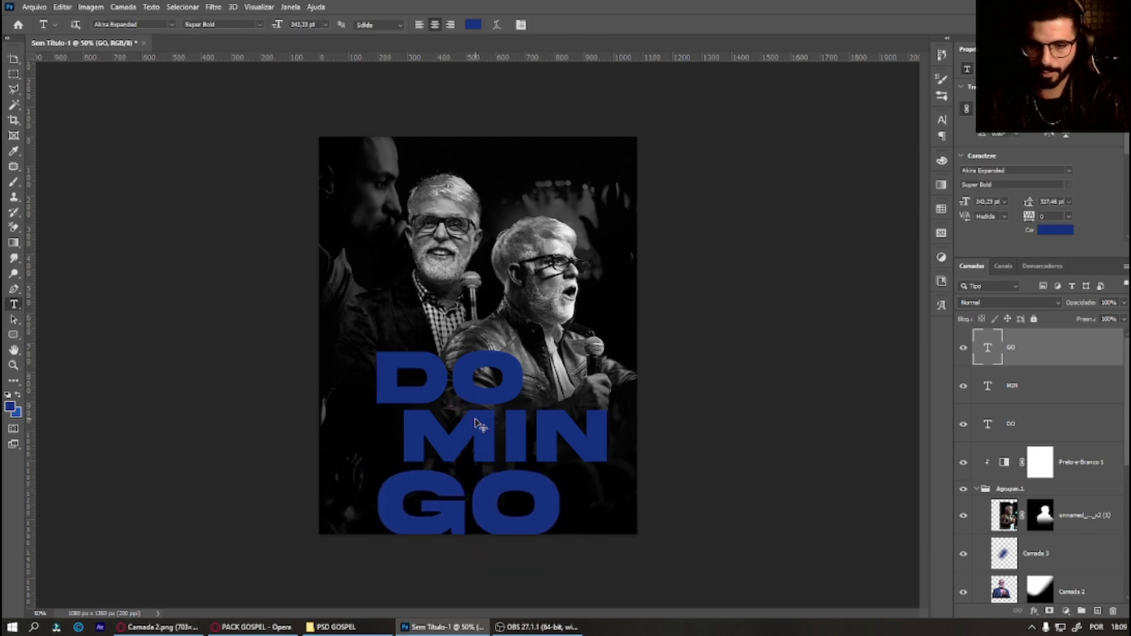
# Step: Nudge GO up, then scale the DO, MIN and GO lines down to about 73%
pyautogui.hotkey('ctrl', 'Up')
pyautogui.hotkey('ctrl', 'Up')
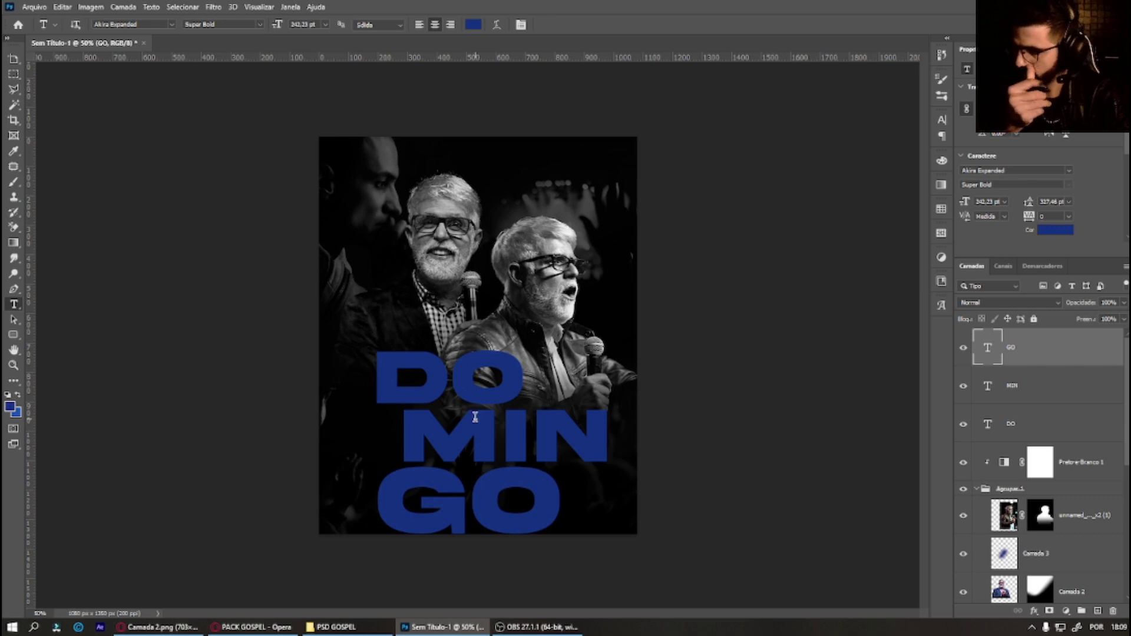
pyautogui.moveTo(878, 436); pyautogui.dragTo(543, 389)
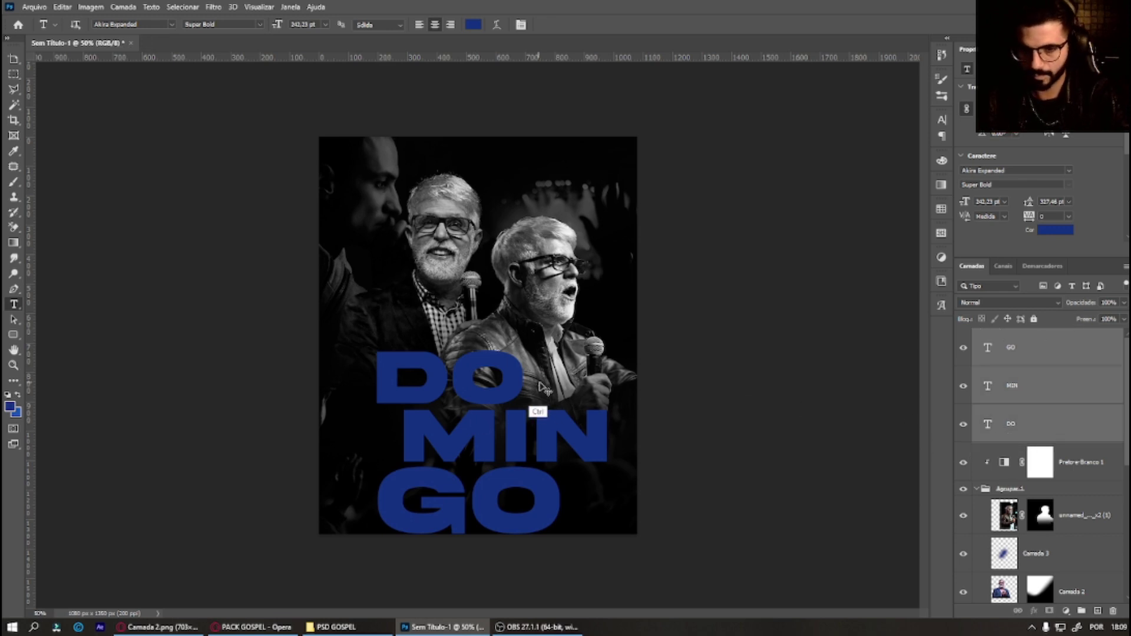
pyautogui.hotkey('ctrl', 't')
pyautogui.moveTo(607, 352); pyautogui.dragTo(548, 397)
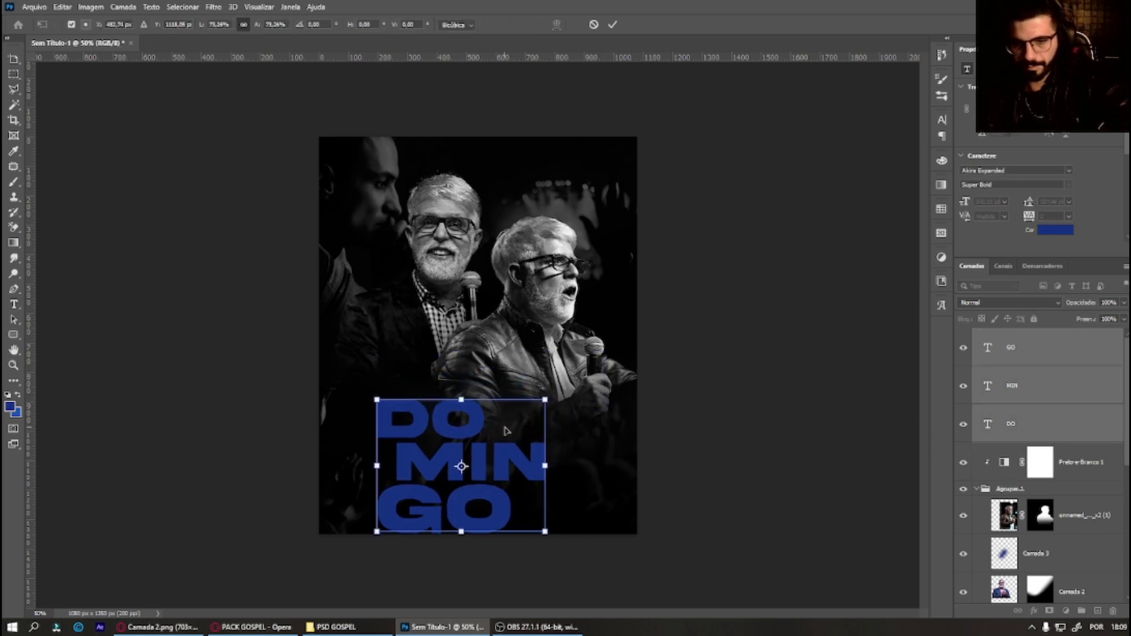
pyautogui.moveTo(495, 442)
pyautogui.mouseDown()
pyautogui.moveTo(511, 384)
pyautogui.moveTo(496, 384)
pyautogui.mouseUp()
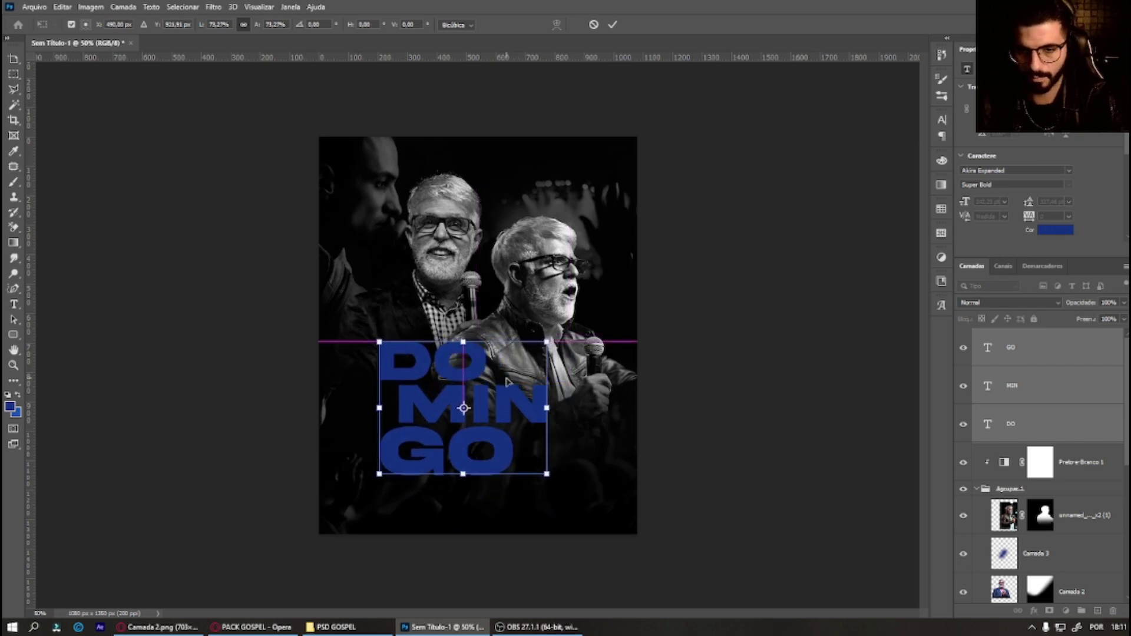
pyautogui.press('Return')
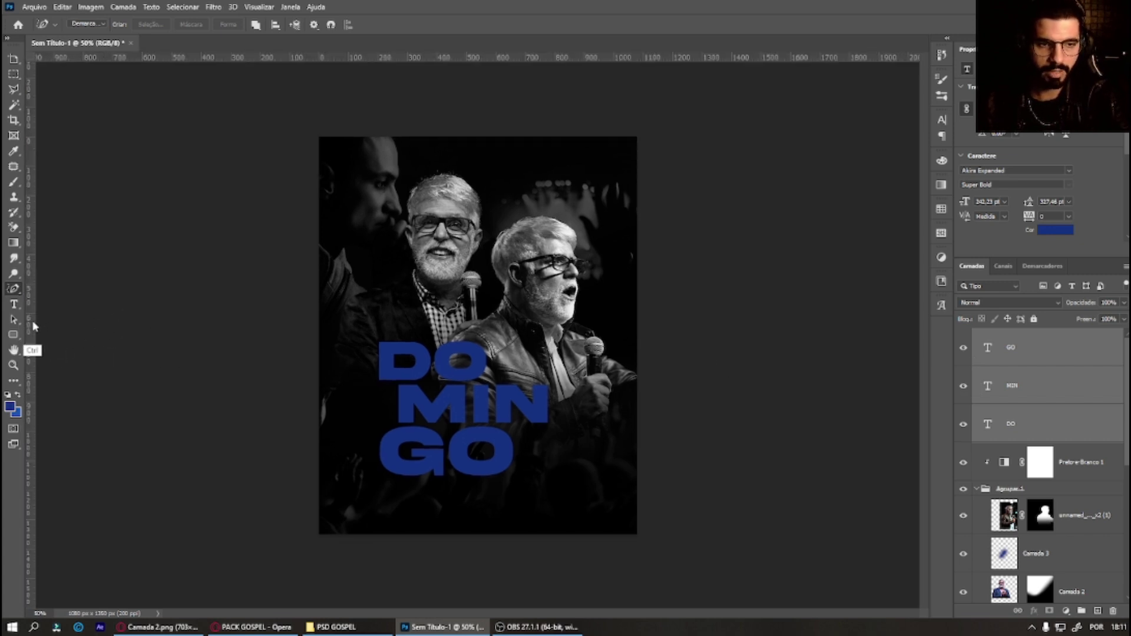
# Step: Add a vertical guide at the flyer's 540 px centre
pyautogui.moveTo(28, 331)
pyautogui.mouseDown()
pyautogui.moveTo(486, 304)
pyautogui.moveTo(477, 304)
pyautogui.mouseUp()
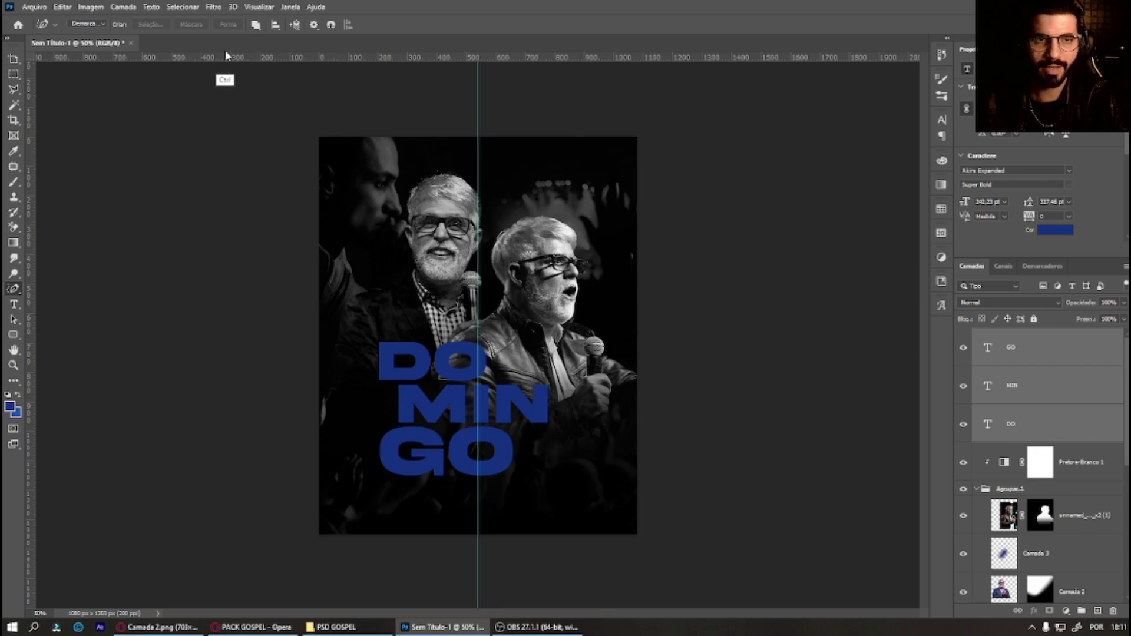
pyautogui.hotkey('ctrl', 'r')
pyautogui.hotkey('ctrl', 'r')
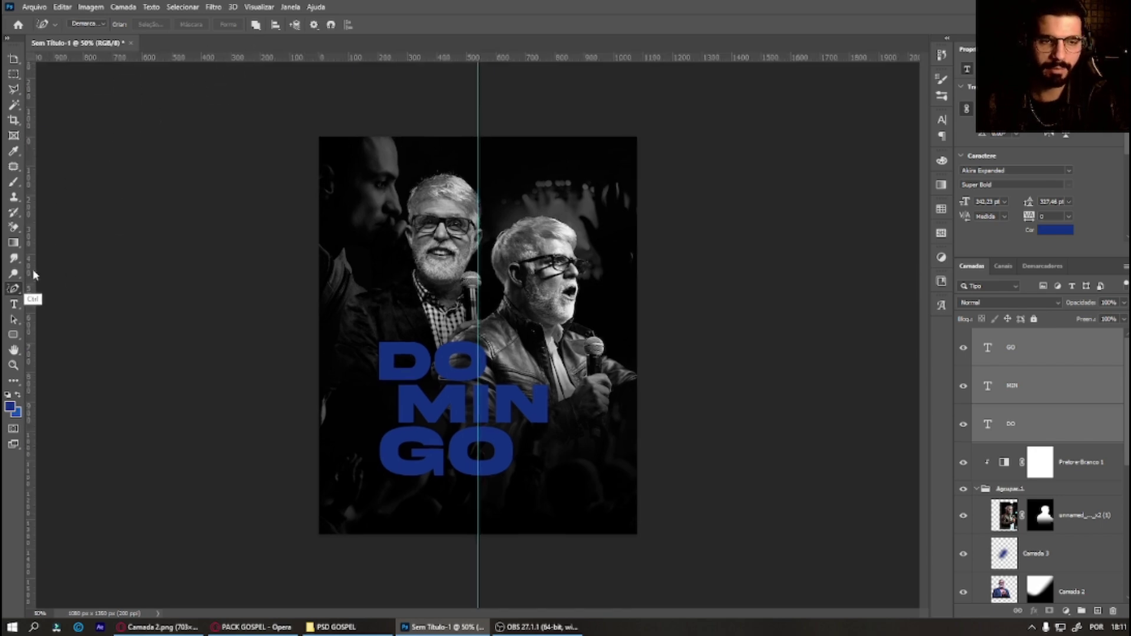
pyautogui.moveTo(32, 274); pyautogui.dragTo(477, 272)
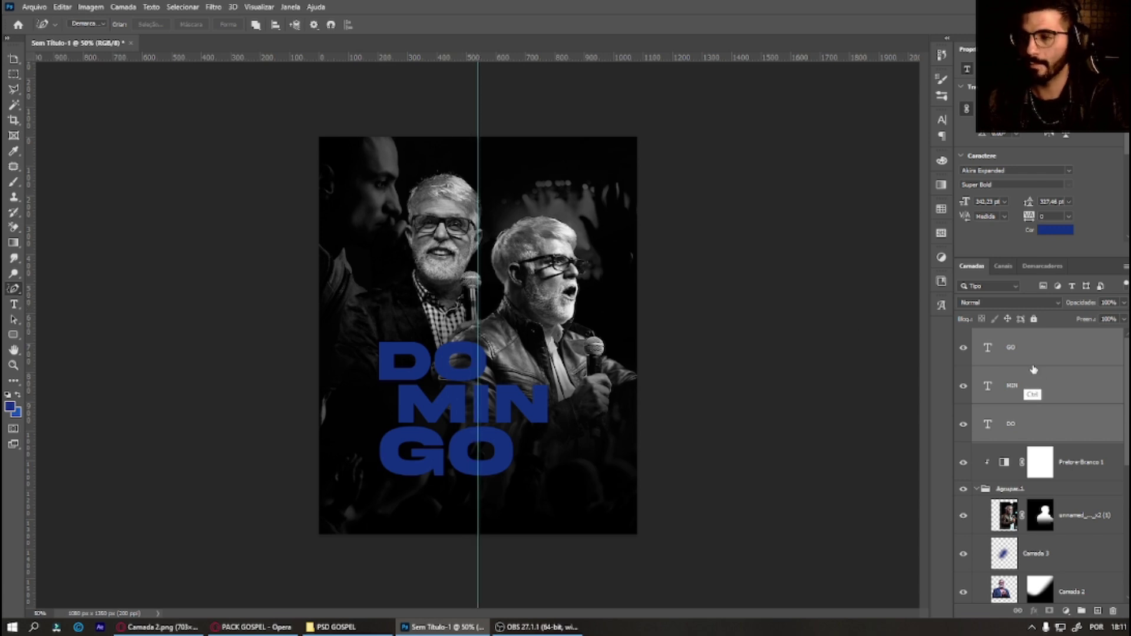
# Step: Group the three DOMINGO lines and move the group right toward the centre guide
pyautogui.hotkey('ctrl', 'g')
pyautogui.hotkey('ctrl', 't')
pyautogui.moveTo(511, 399); pyautogui.dragTo(527, 390)
pyautogui.press('Return')
pyautogui.press('p')
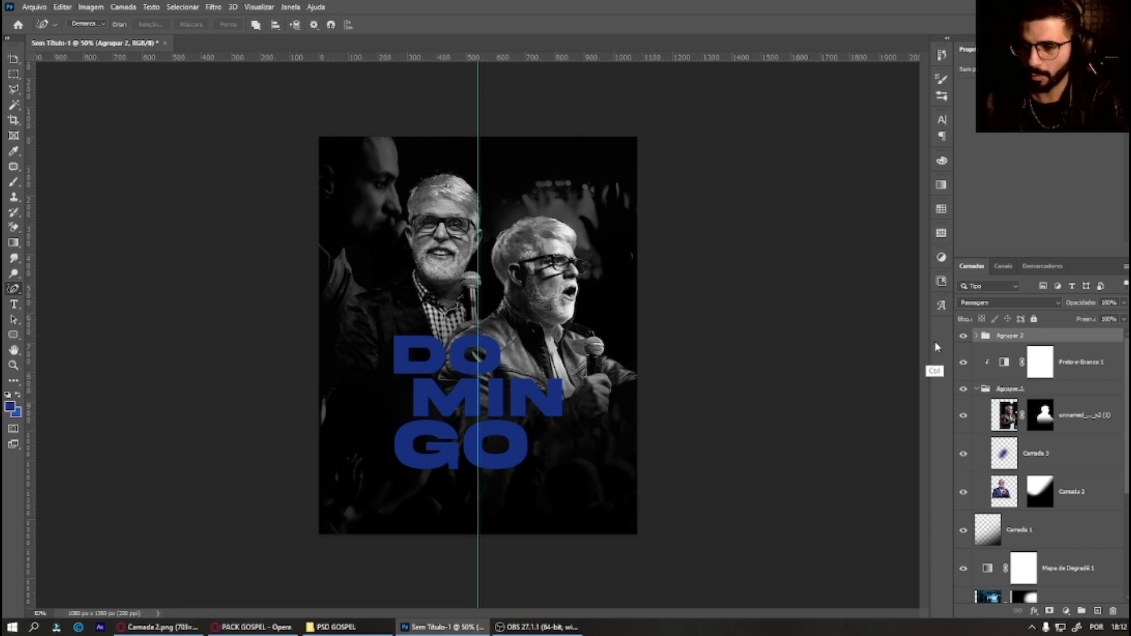
# Step: Squash the DOMINGO headline to a shorter height
pyautogui.hotkey('ctrl', 't')
pyautogui.moveTo(478, 340); pyautogui.dragTo(475, 357)
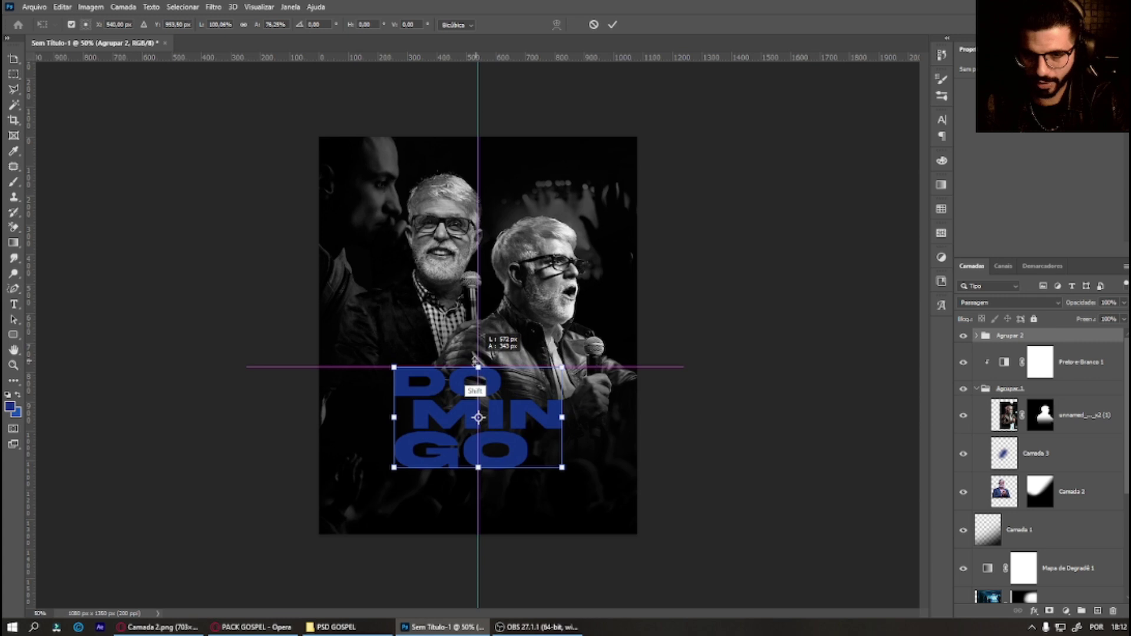
pyautogui.press('Return')
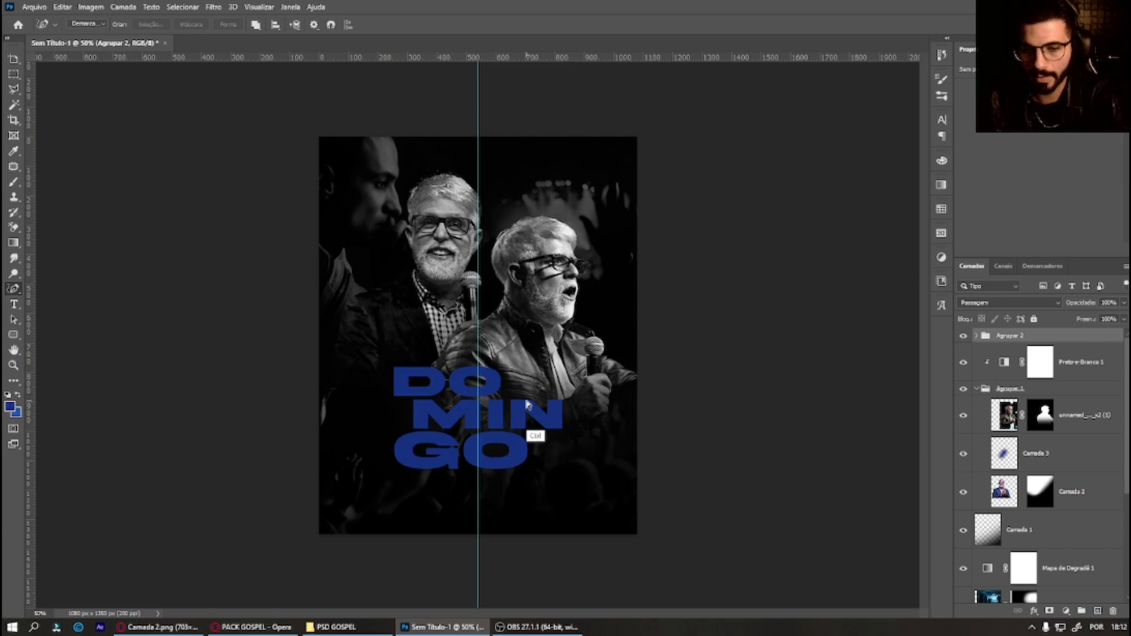
# Step: Nudge the DOMINGO block slightly up and to the left
pyautogui.hotkey('ctrl', 't')
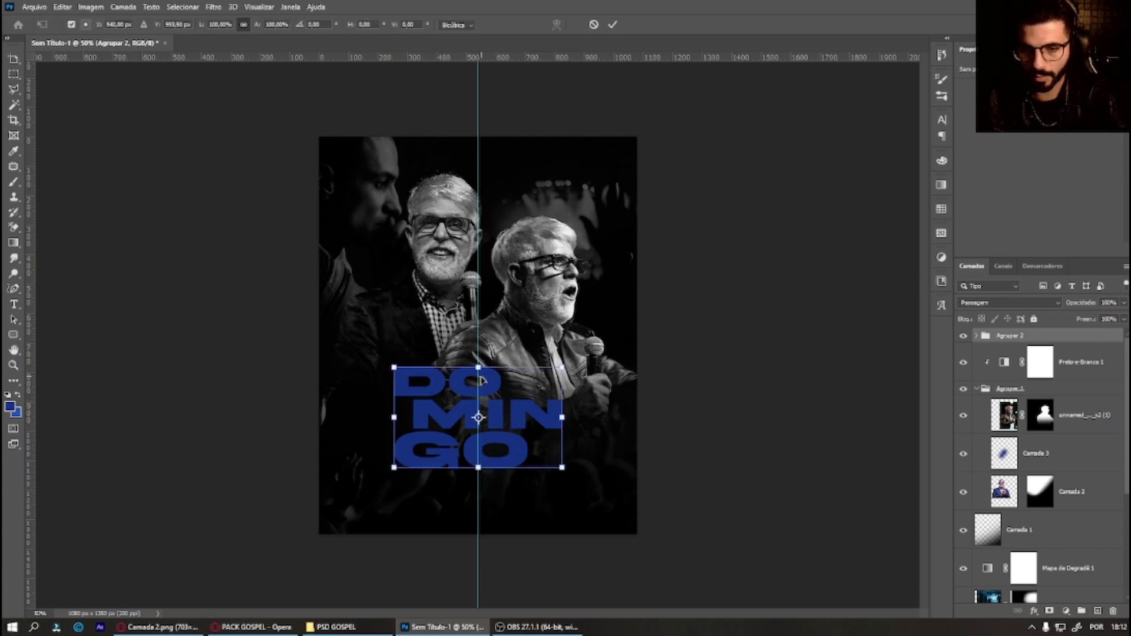
pyautogui.press('Return')
pyautogui.press('p')
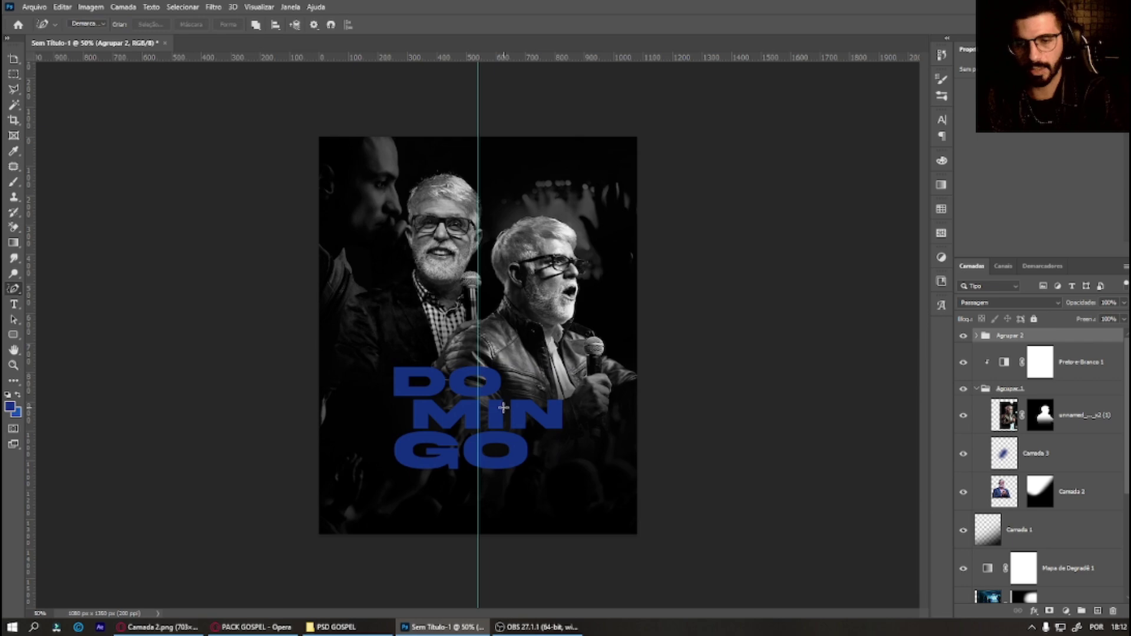
pyautogui.click(17, 74)
pyautogui.hotkey('ctrl', 'shift', 'Up')
pyautogui.hotkey('ctrl', 'shift', 'Up')
pyautogui.hotkey('ctrl', 'shift', 'Up')
pyautogui.hotkey('ctrl', 'shift', 'Left')
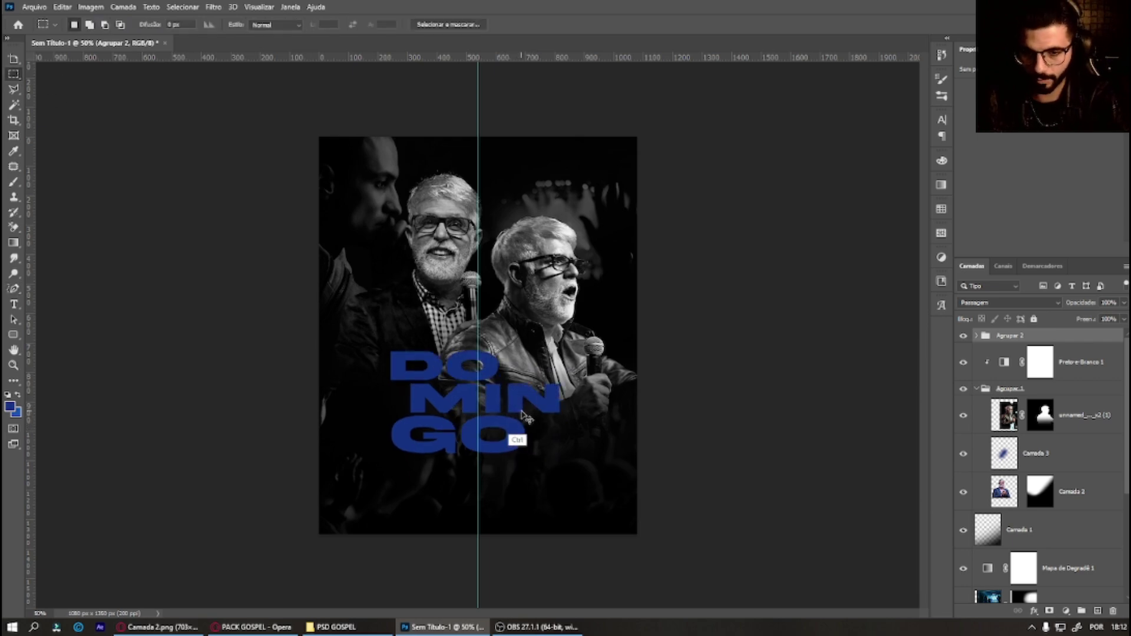
pyautogui.hotkey('ctrl', 't')
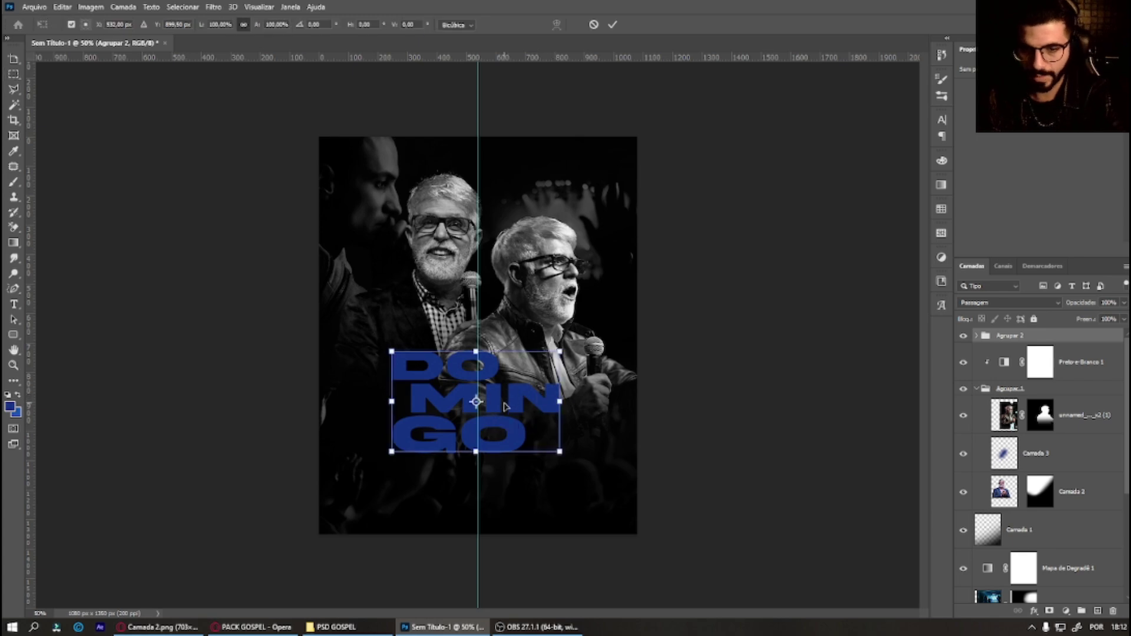
pyautogui.press('Return')
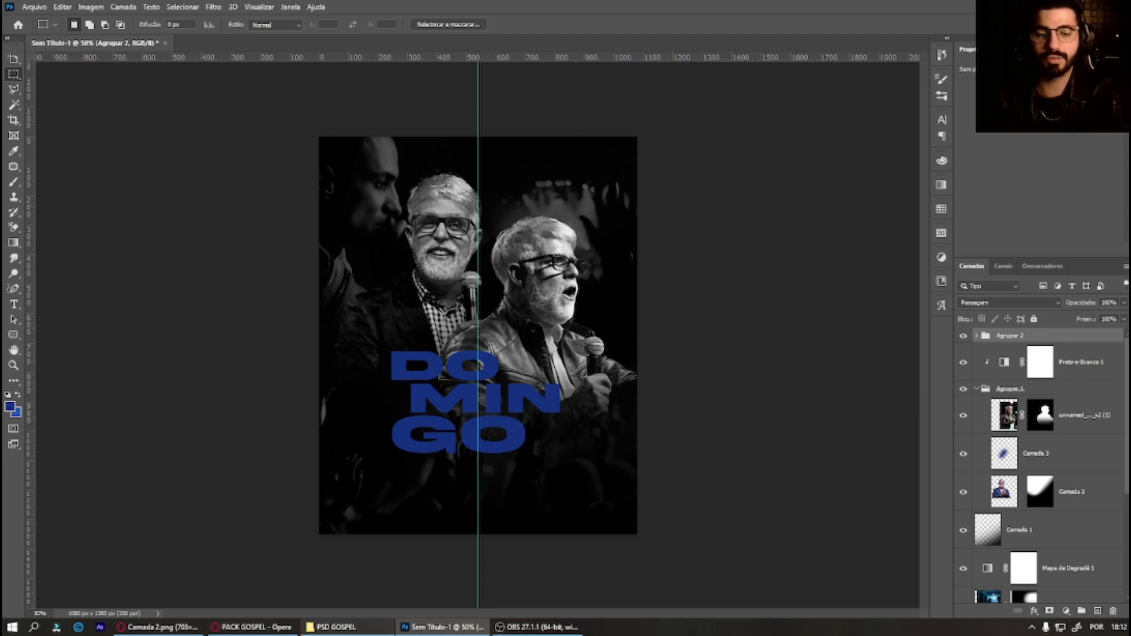
pyautogui.moveTo(334, 627)
pyautogui.moveTo(252, 627)
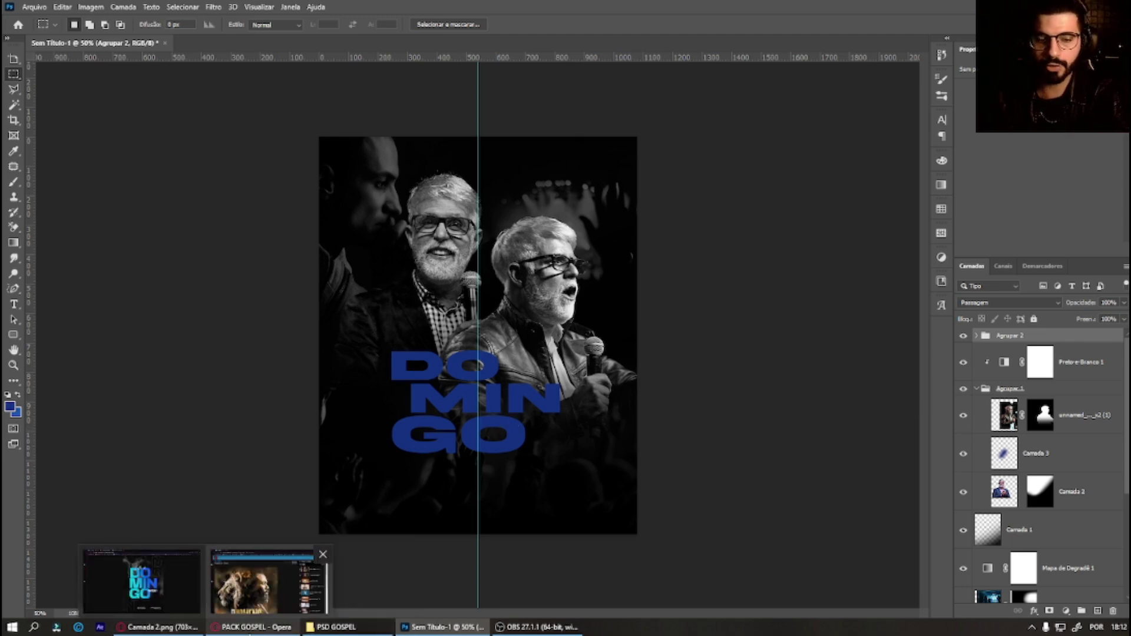
# Step: Search Google for 'GRADIENT AZUL E ROXO' in a new Opera tab
pyautogui.click(268, 583)
pyautogui.click(177, 10)
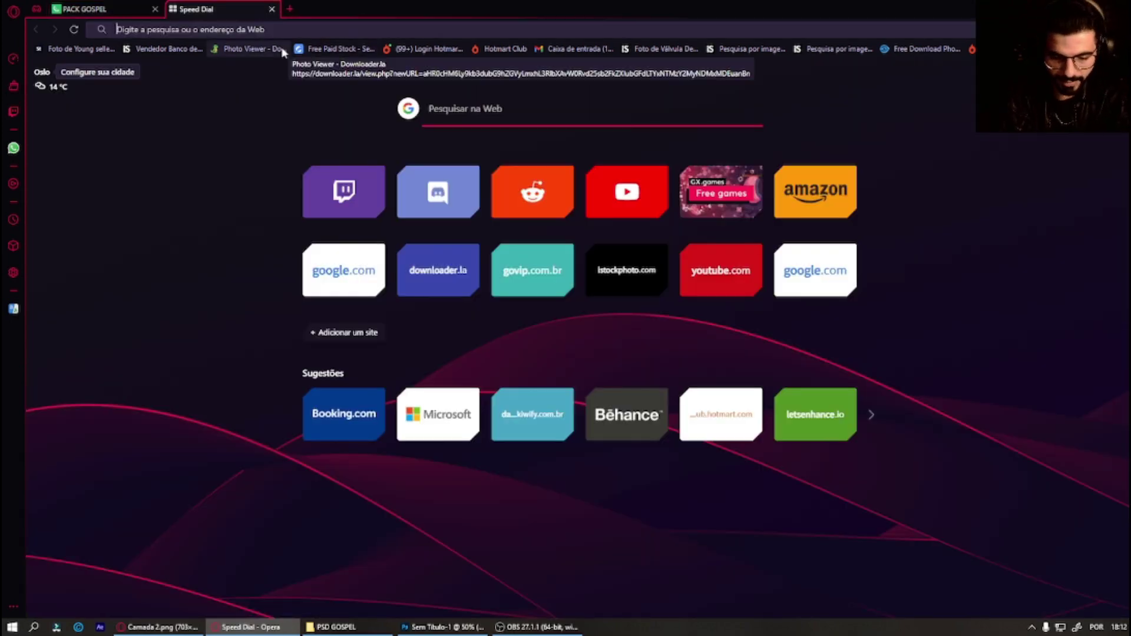
pyautogui.write('GR')
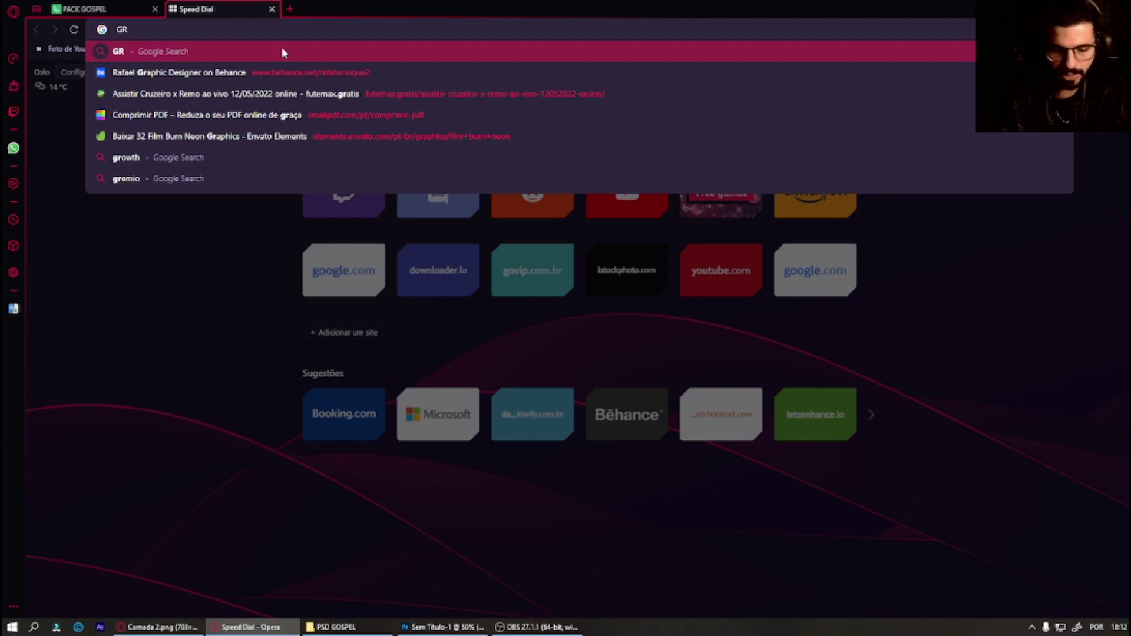
pyautogui.press('Escape')
pyautogui.write('GO')
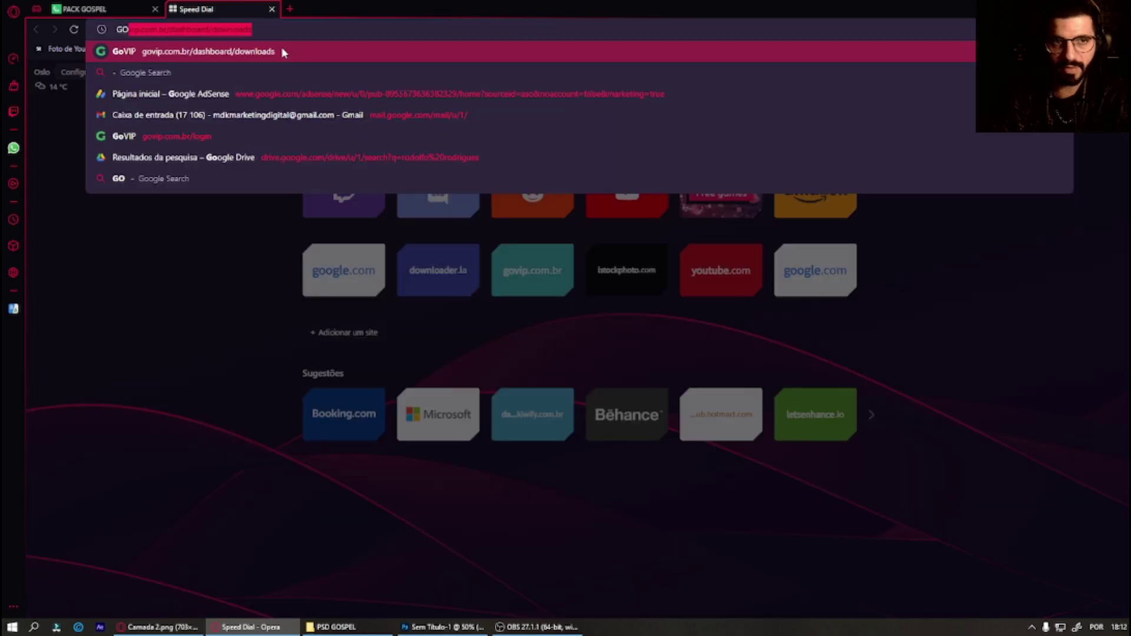
pyautogui.write('O')
pyautogui.press('BackSpace')
pyautogui.press('BackSpace')
pyautogui.press('BackSpace')
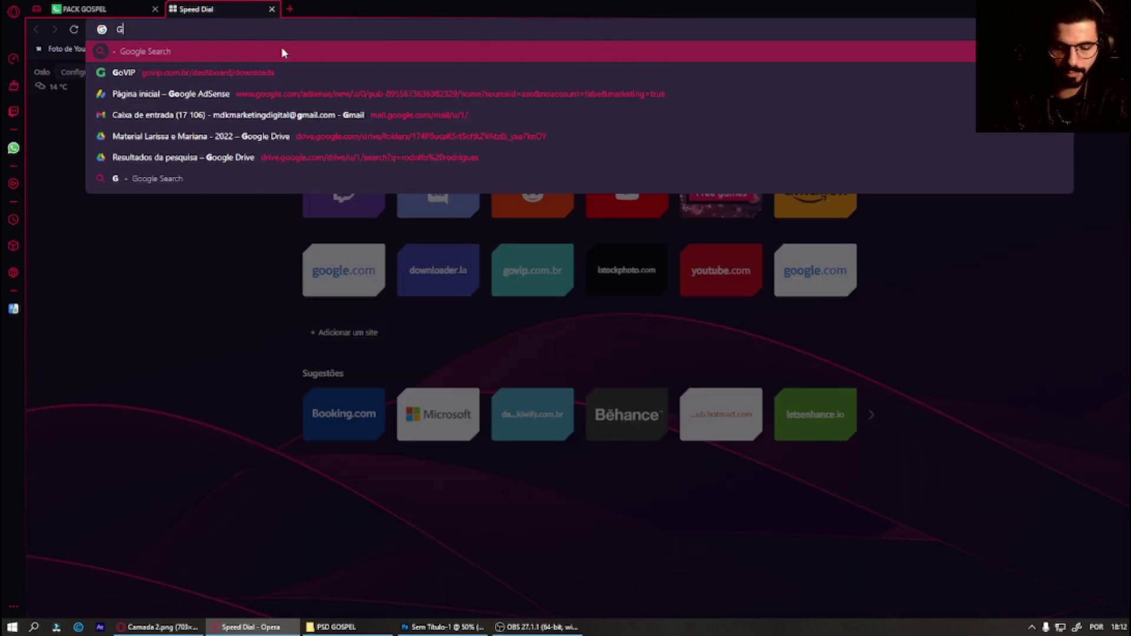
pyautogui.write('RADIENT')
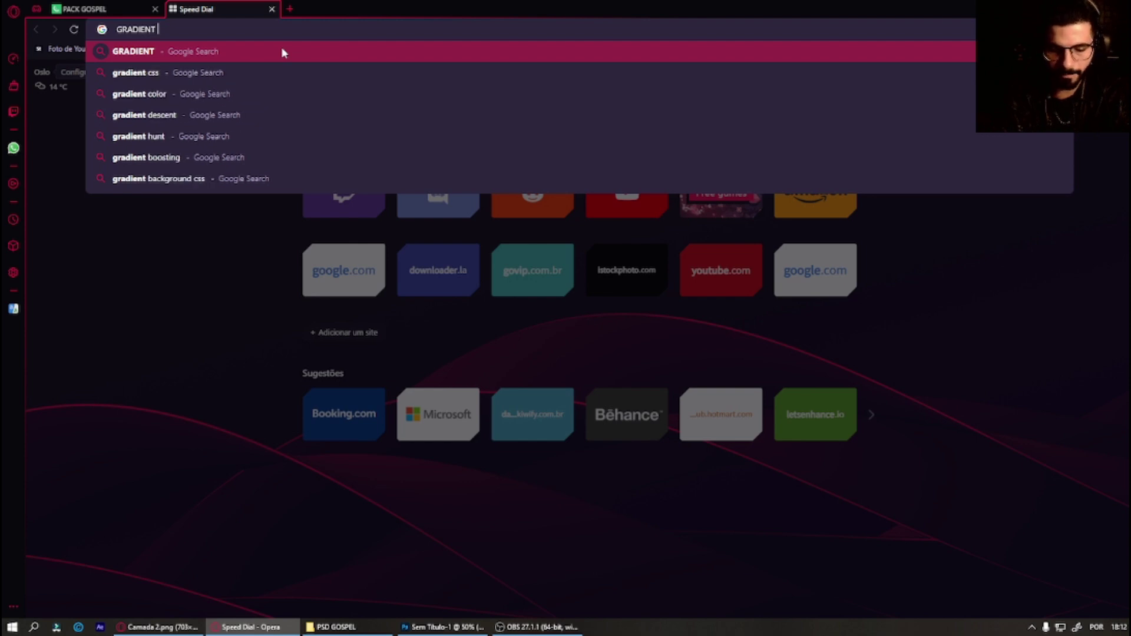
pyautogui.write(' A')
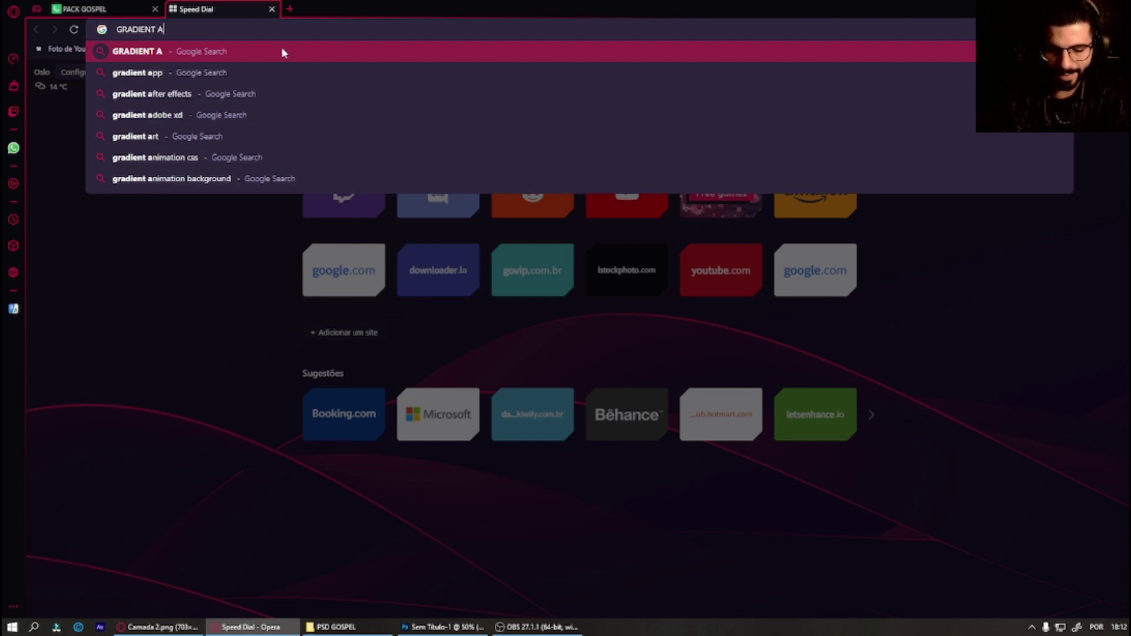
pyautogui.write('ZUL E RO')
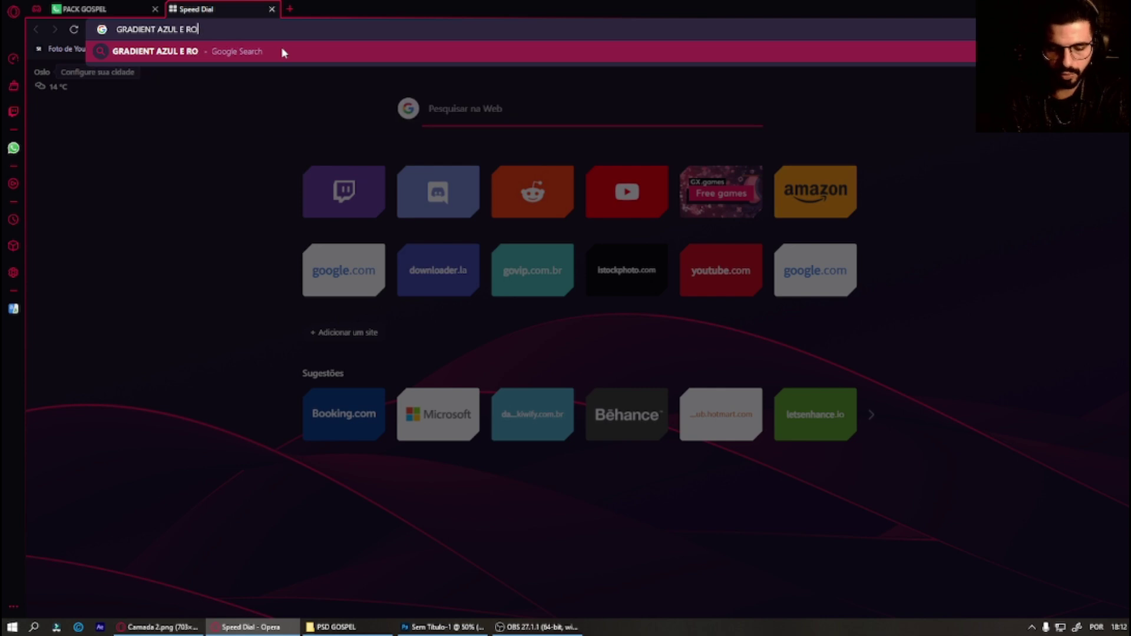
pyautogui.write('XO')
pyautogui.press('Return')
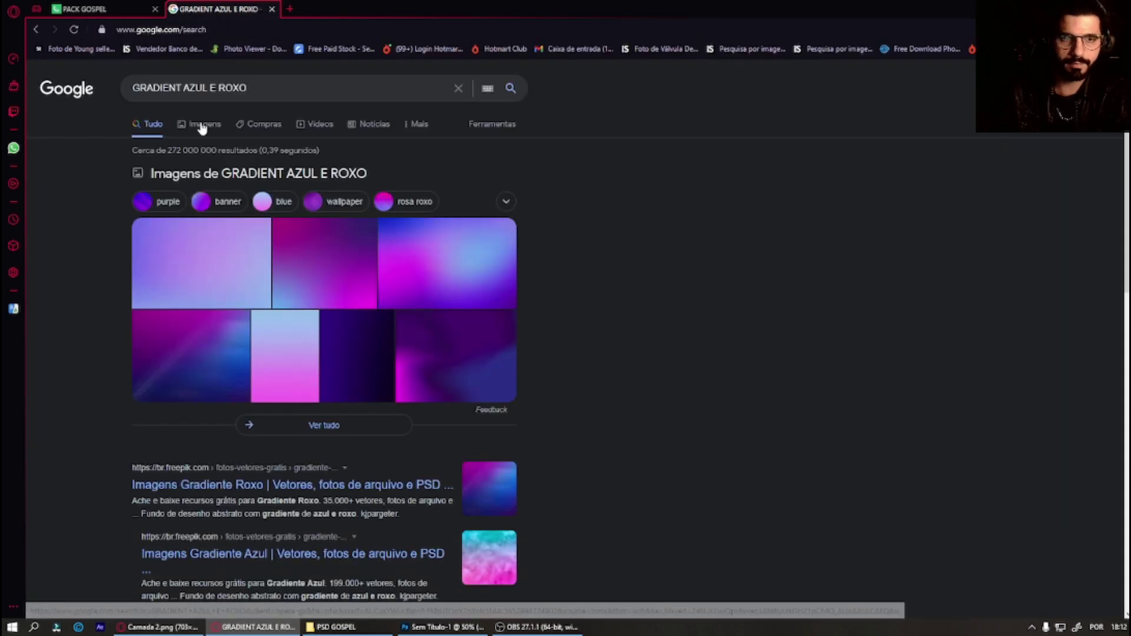
# Step: Copy the pink-to-blue gradient image from the Google Images results
pyautogui.click(202, 124)
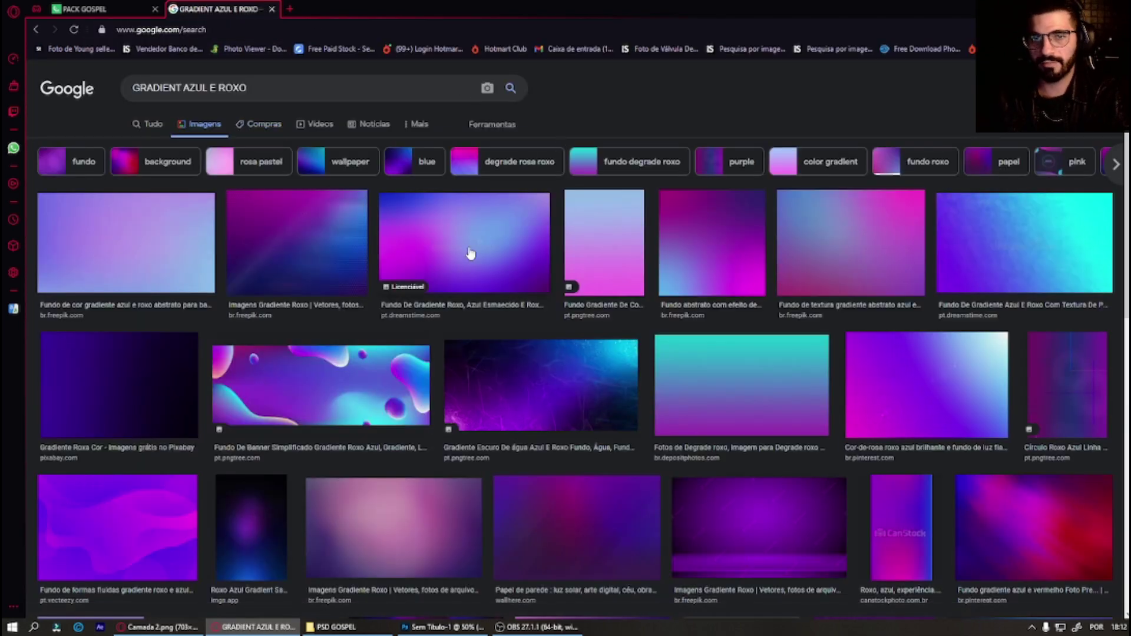
pyautogui.click(309, 260)
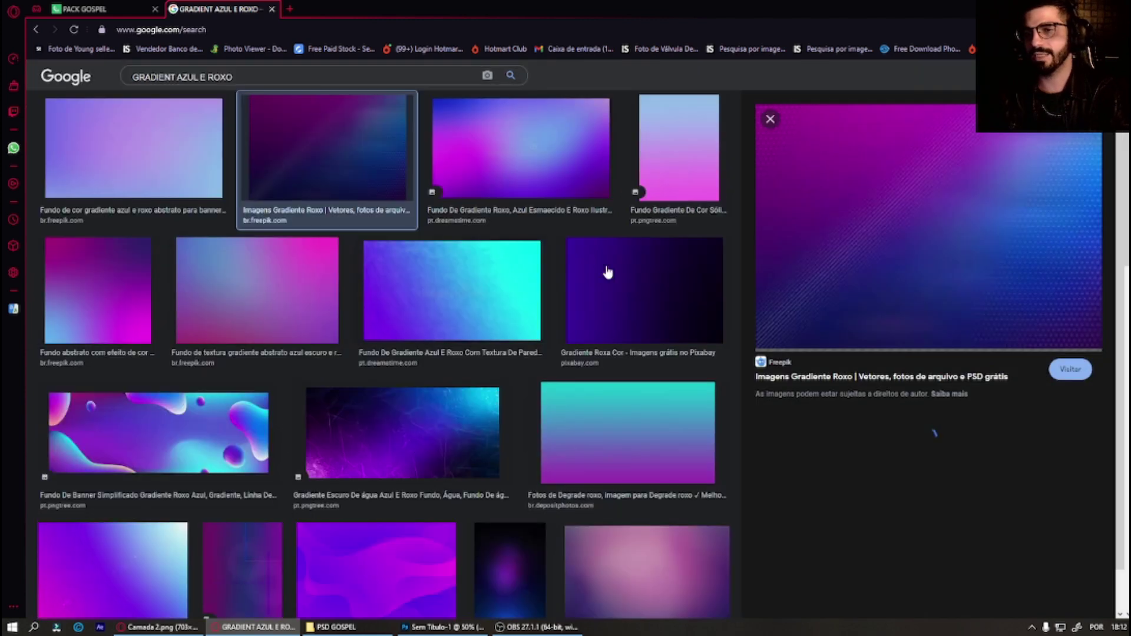
pyautogui.click(98, 314)
pyautogui.rightClick(935, 309)
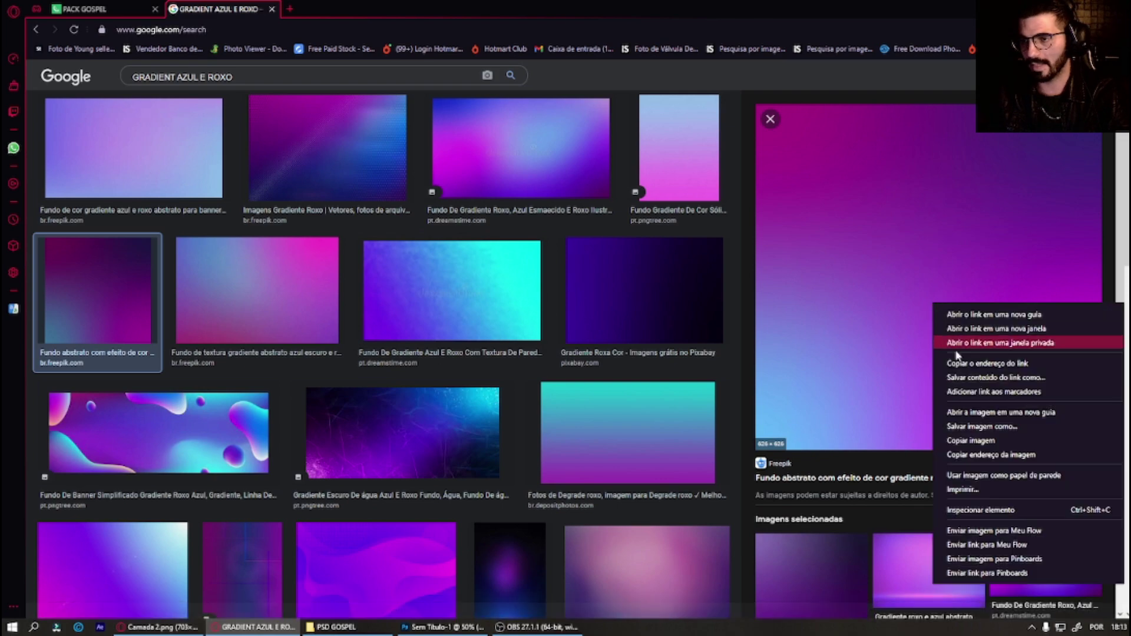
pyautogui.click(972, 431)
pyautogui.hotkey('alt', 'Tab')
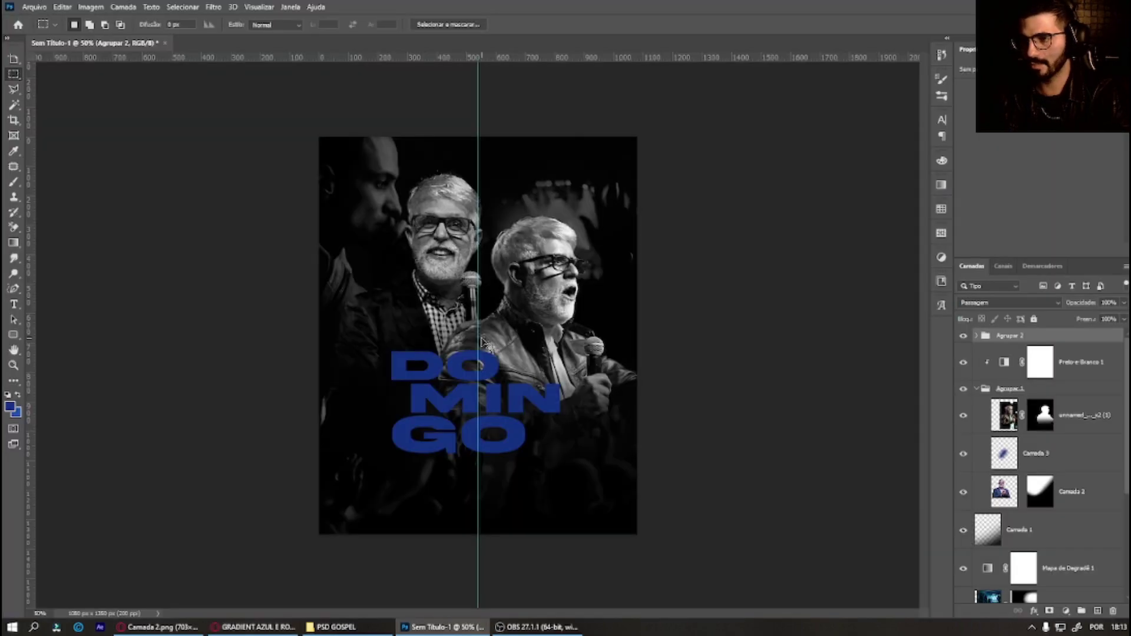
# Step: Paste the gradient as a new layer over DOMINGO and clip it to the text
pyautogui.hotkey('ctrl', 'v')
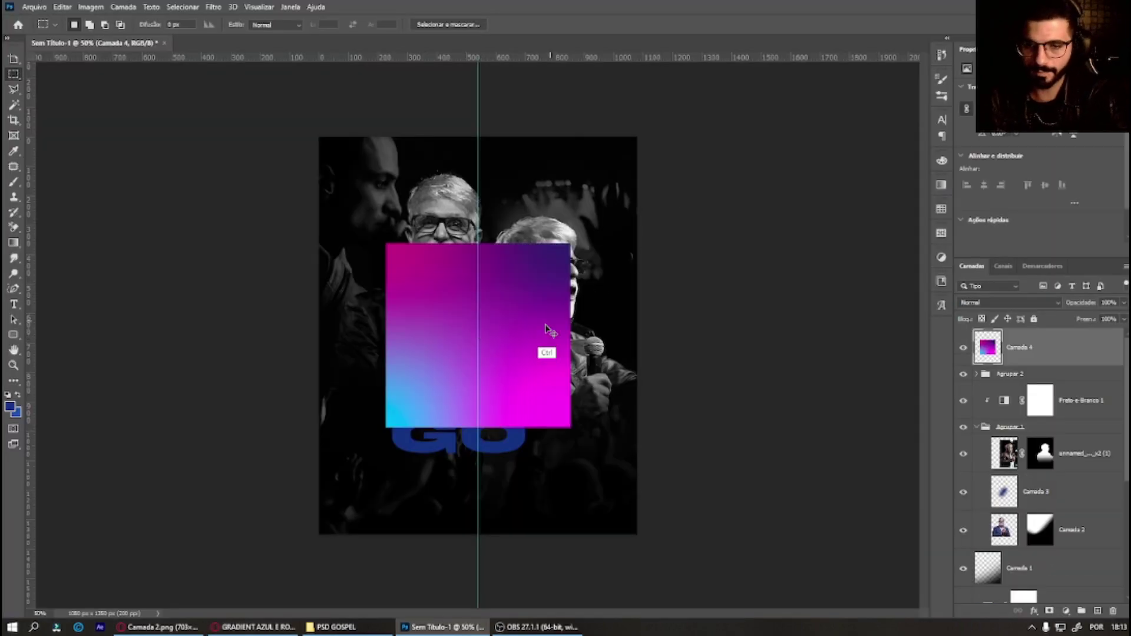
pyautogui.moveTo(546, 330); pyautogui.dragTo(536, 385)
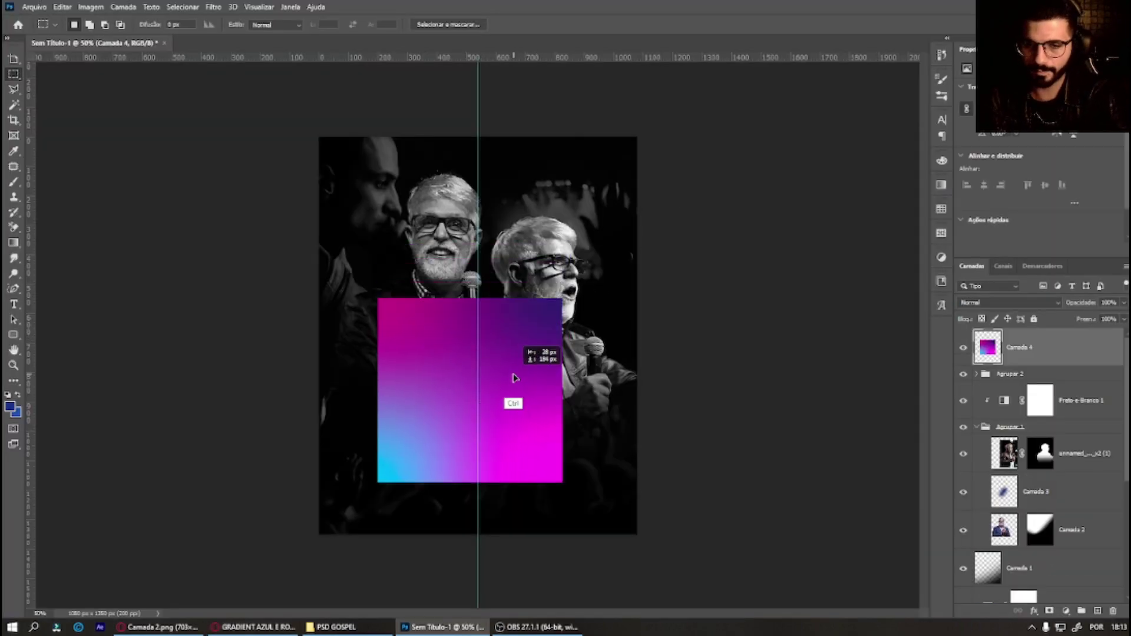
pyautogui.keyDown('alt'); pyautogui.click(1040, 364); pyautogui.keyUp('alt')
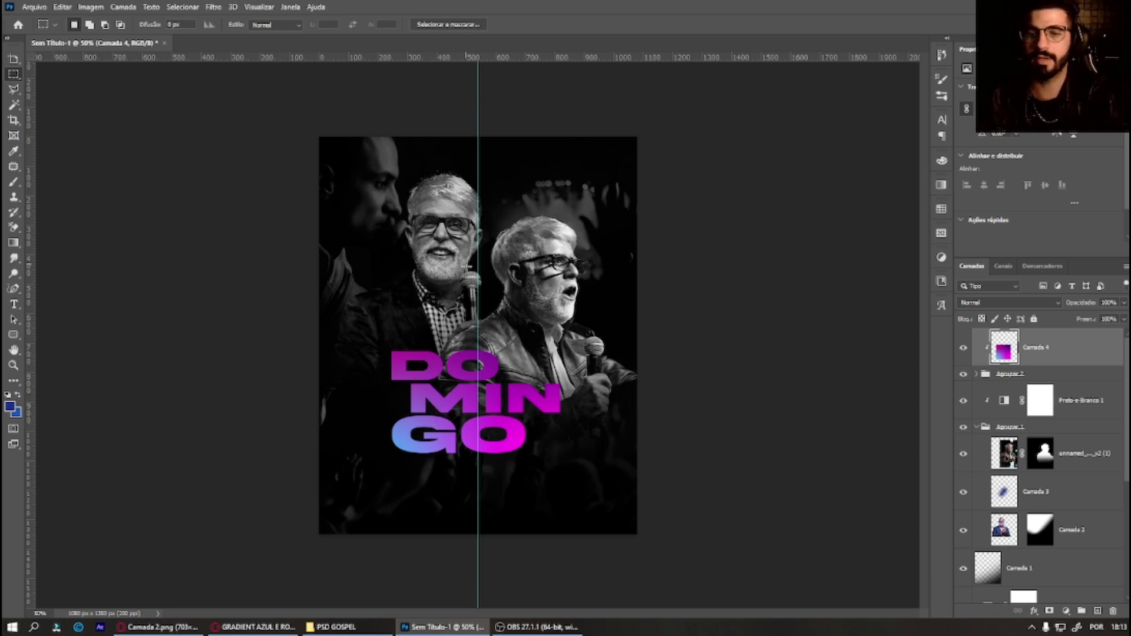
pyautogui.hotkey('alt', 'Tab')
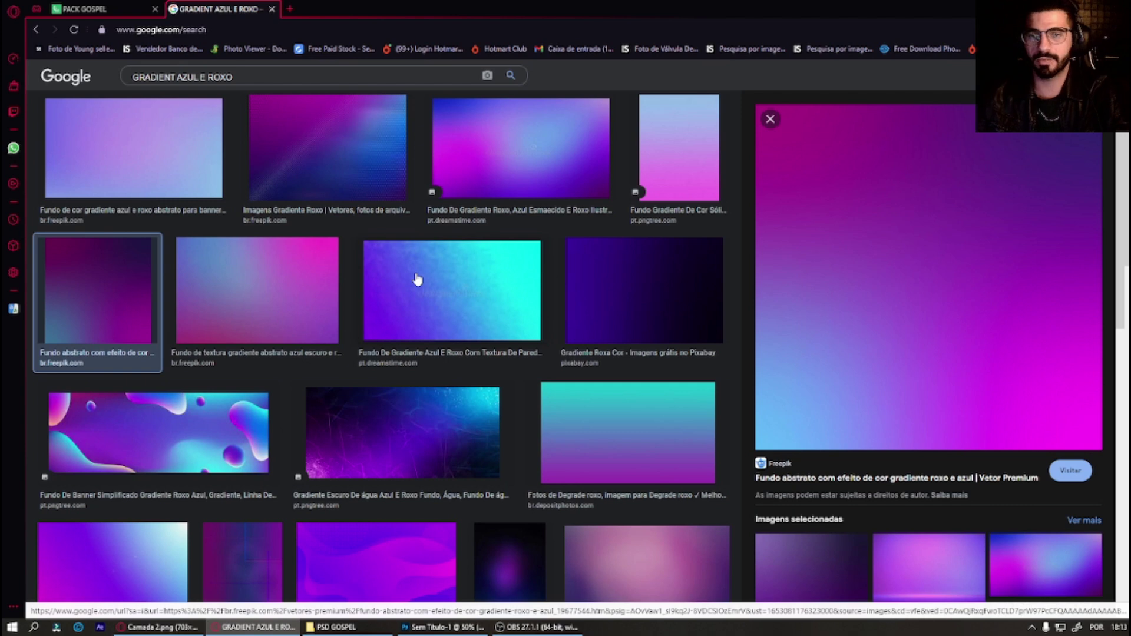
pyautogui.hotkey('alt', 'Tab')
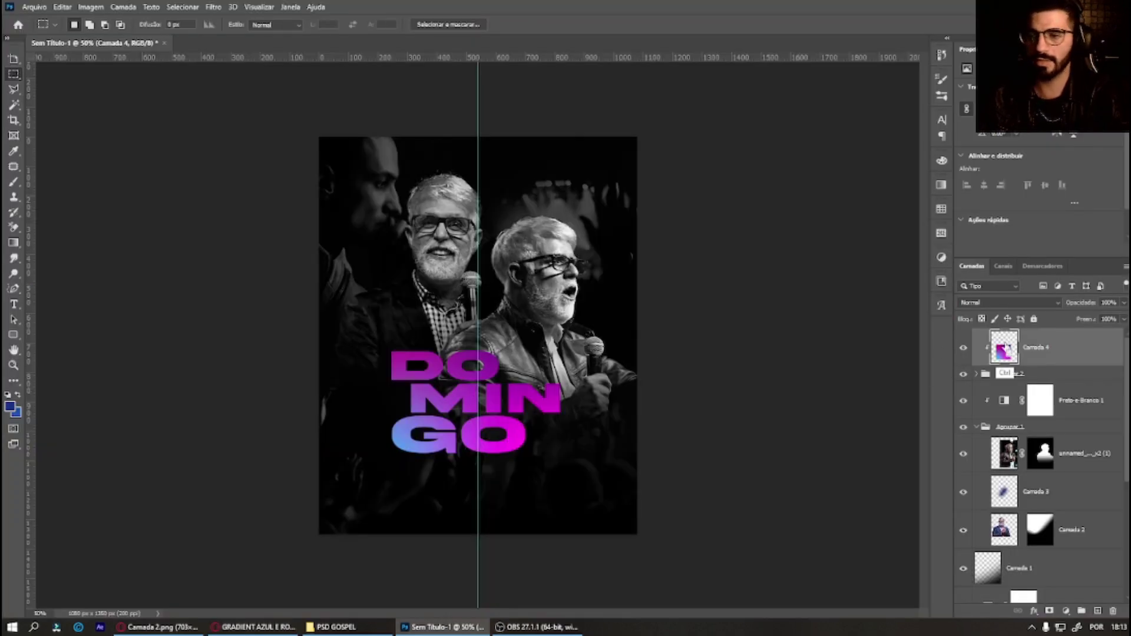
pyautogui.hotkey('ctrl', 't')
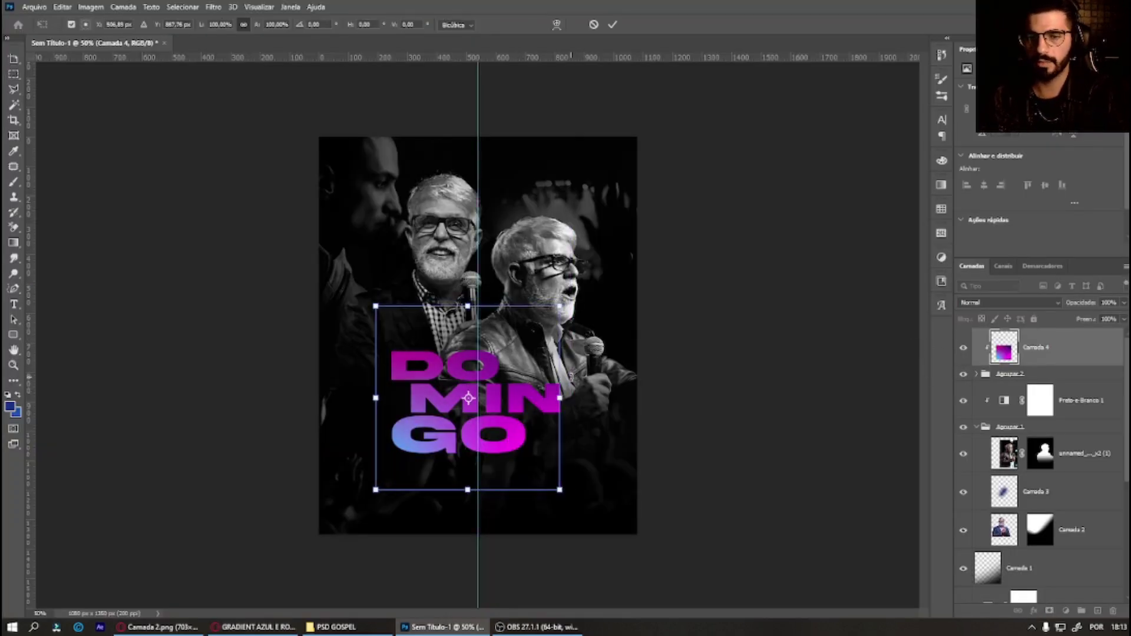
pyautogui.press('Return')
# Step: Narrow the image search to 'GRADIENT AZUL'
pyautogui.press('m')
pyautogui.hotkey('alt', 'Tab')
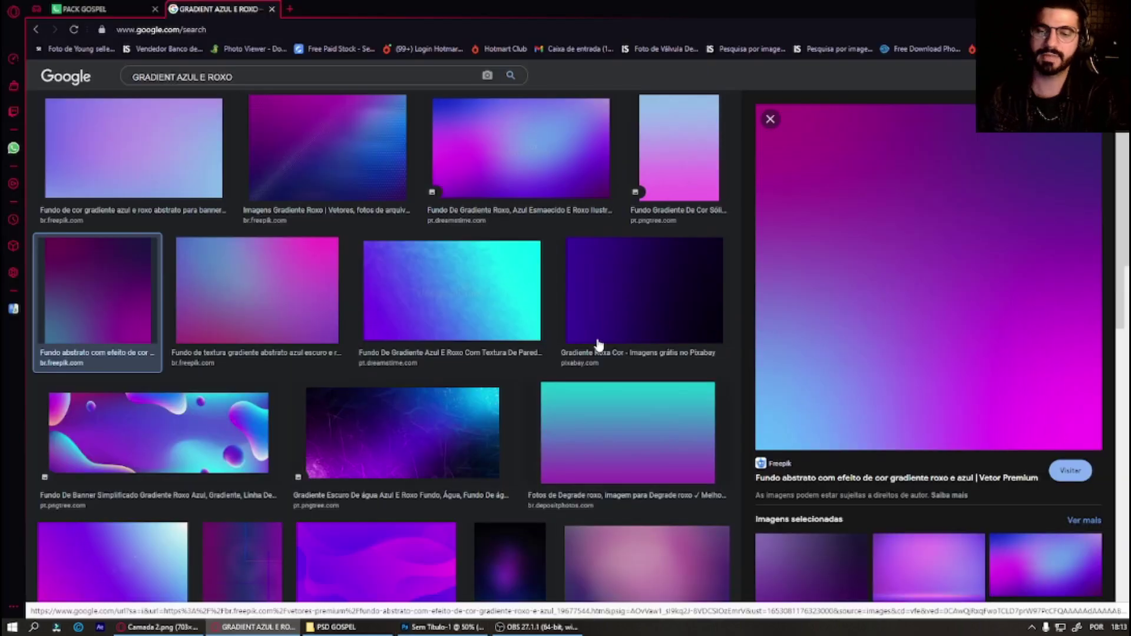
pyautogui.scroll(-4, 598, 346)
pyautogui.scroll(5, 598, 345)
pyautogui.click(306, 87)
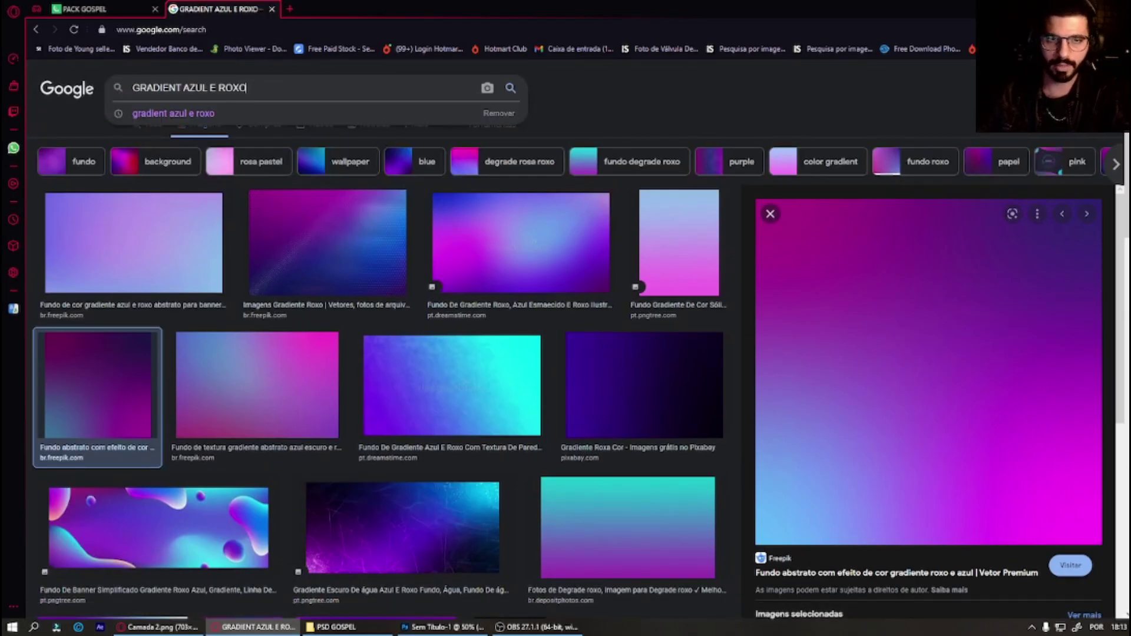
pyautogui.press('BackSpace')
pyautogui.press('BackSpace')
pyautogui.press('Return')
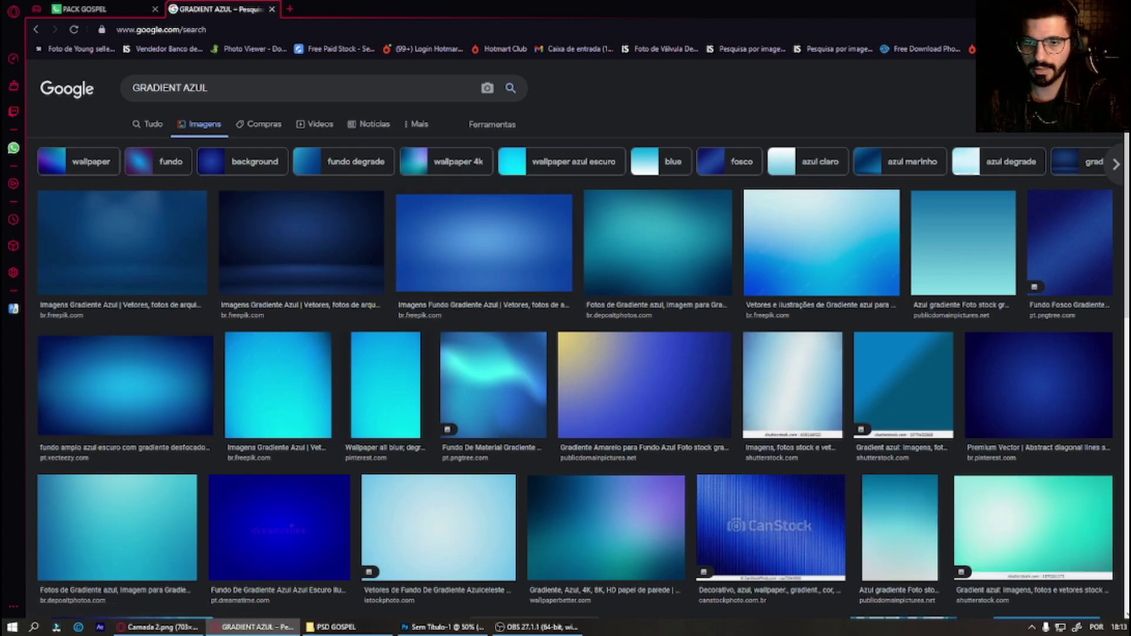
pyautogui.scroll(-3, 595, 356)
# Step: Copy a blue gradient result, paste it into the flyer and clip it to DOMINGO
pyautogui.click(595, 356)
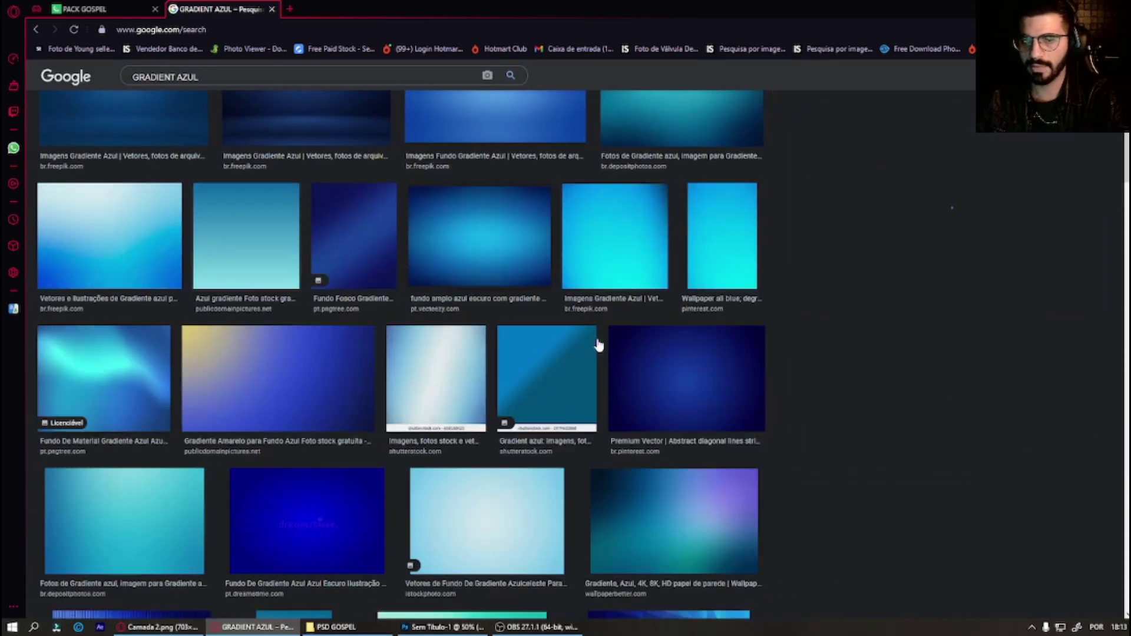
pyautogui.rightClick(969, 278)
pyautogui.press('Down')
pyautogui.press('Down')
pyautogui.press('Return')
pyautogui.hotkey('alt', 'Tab')
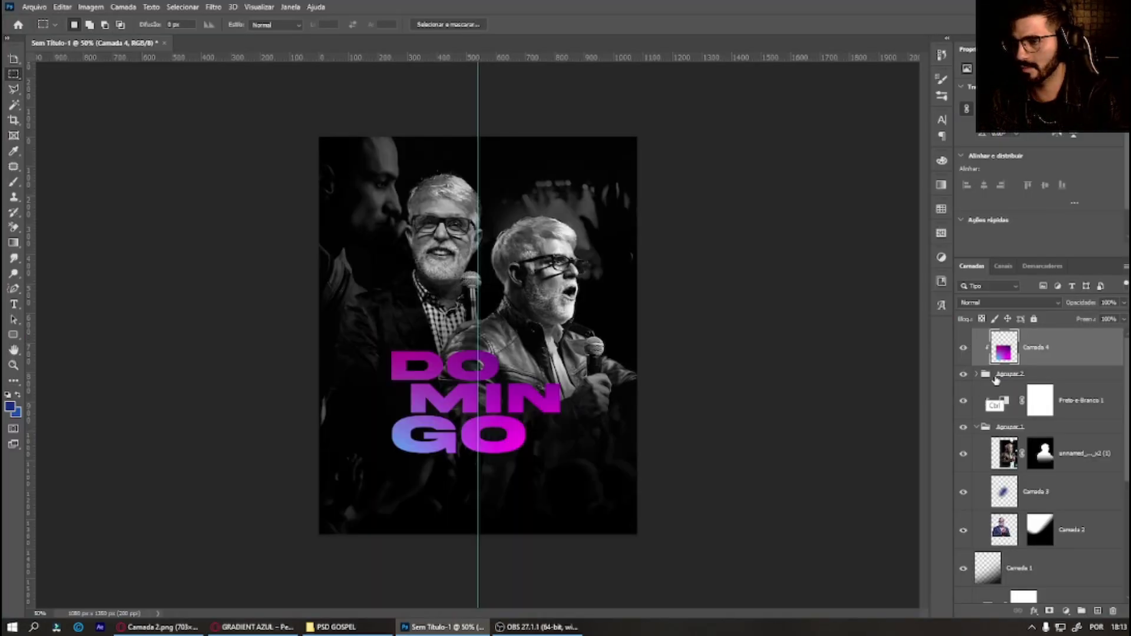
pyautogui.hotkey('ctrl', 'v')
pyautogui.keyDown('alt'); pyautogui.click(1056, 365); pyautogui.keyUp('alt')
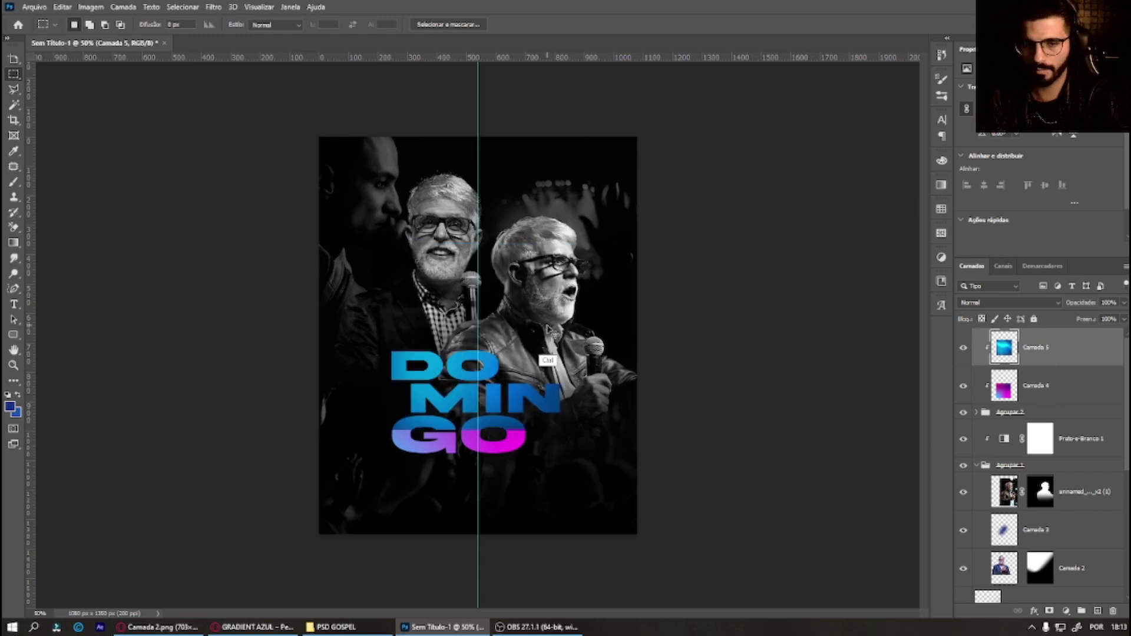
# Step: Delete the Camada 5 and Camada 4 gradient layers so DOMINGO is flat blue
pyautogui.moveTo(530, 389)
pyautogui.mouseDown()
pyautogui.moveTo(540, 427)
pyautogui.moveTo(590, 419)
pyautogui.mouseUp()
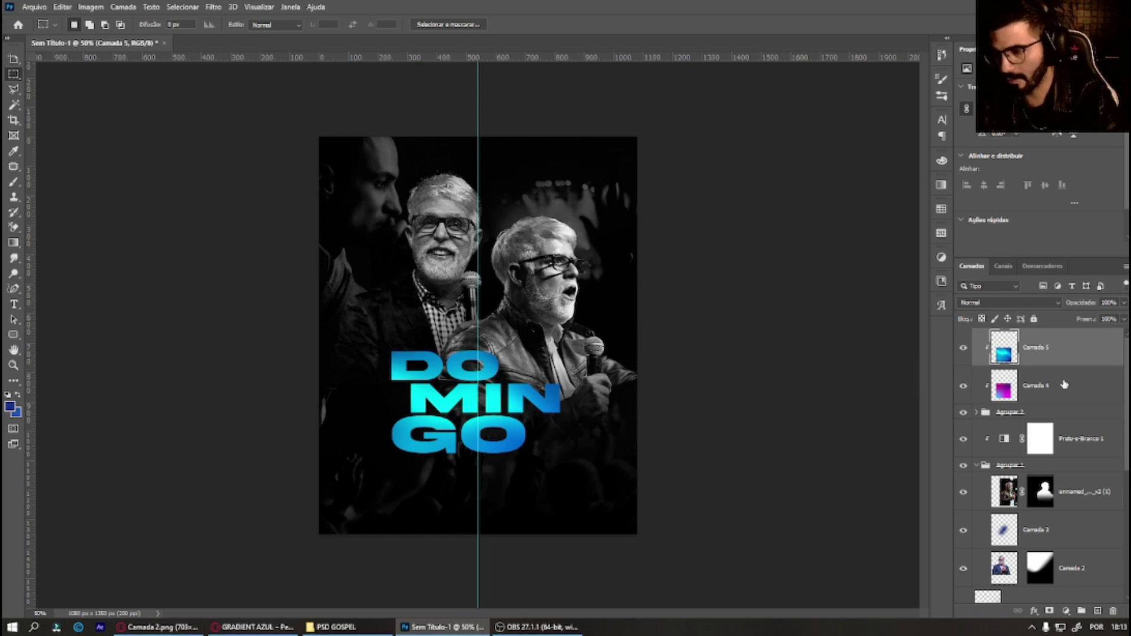
pyautogui.click(1112, 611)
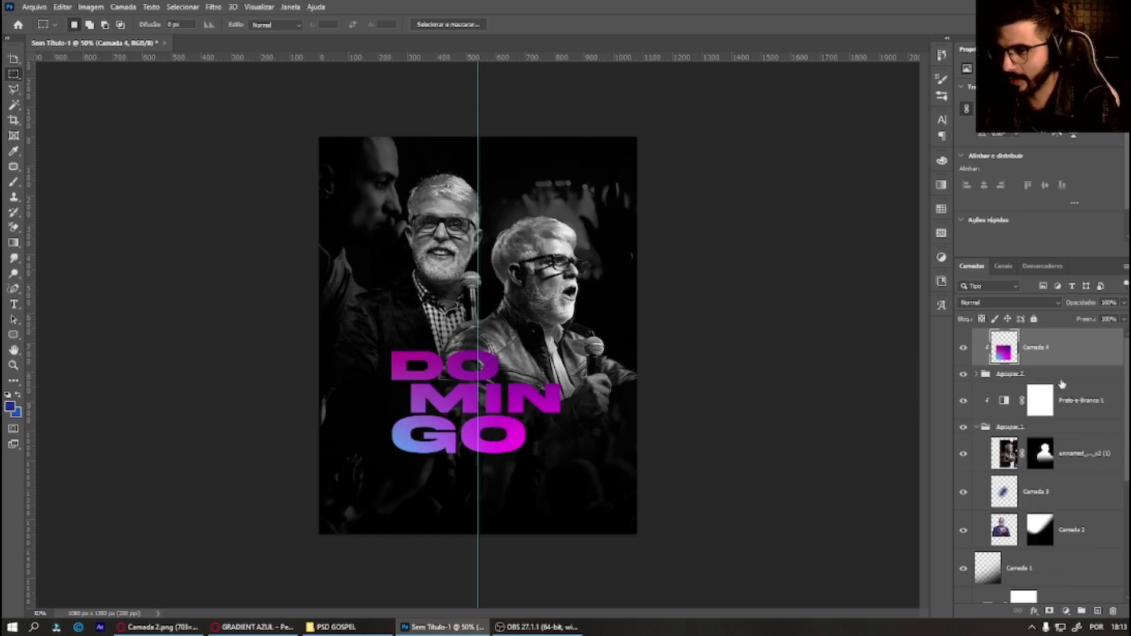
pyautogui.press('Delete')
pyautogui.click(1034, 611)
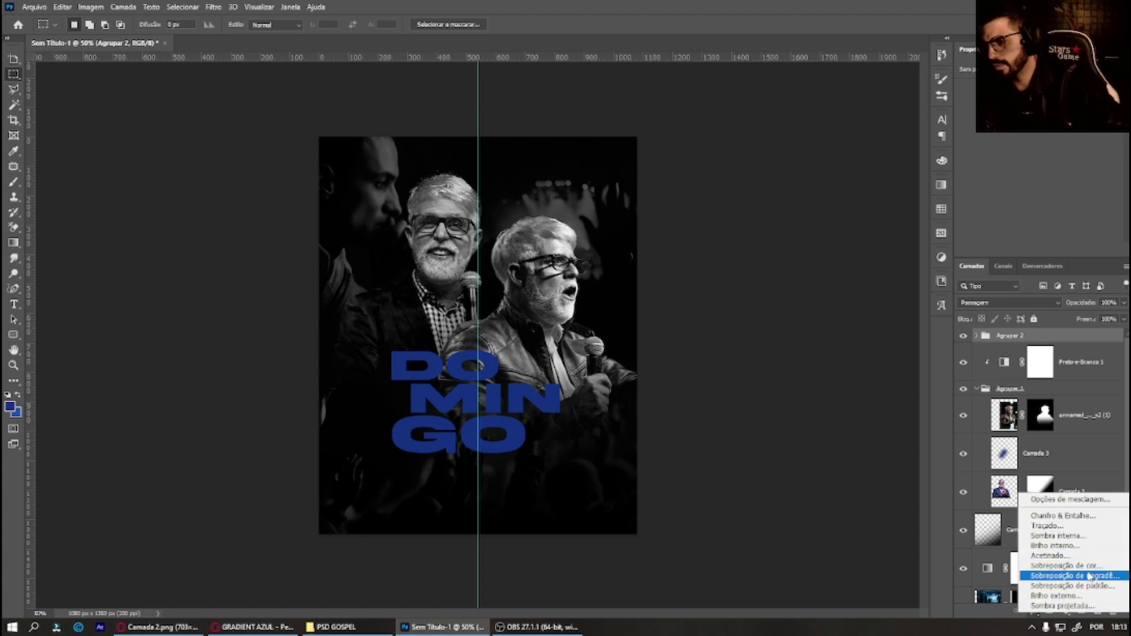
# Step: Add a Gradient Overlay to DOMINGO with a muted red starting colour stop
pyautogui.click(1069, 576)
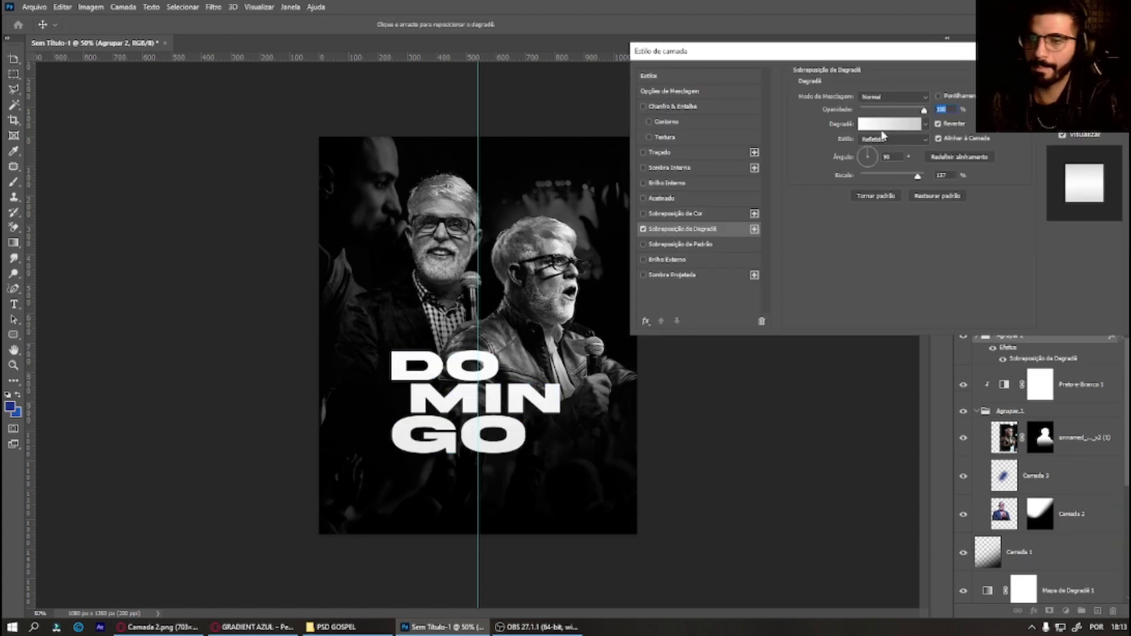
pyautogui.click(889, 124)
pyautogui.click(595, 226)
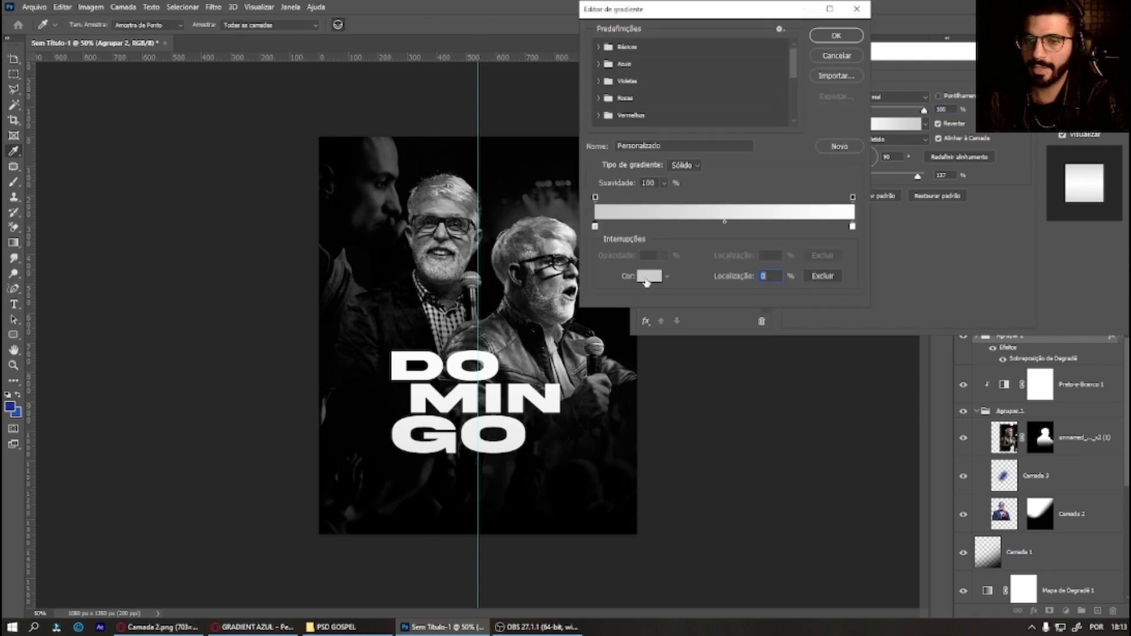
pyautogui.click(650, 276)
pyautogui.moveTo(833, 138); pyautogui.dragTo(884, 131)
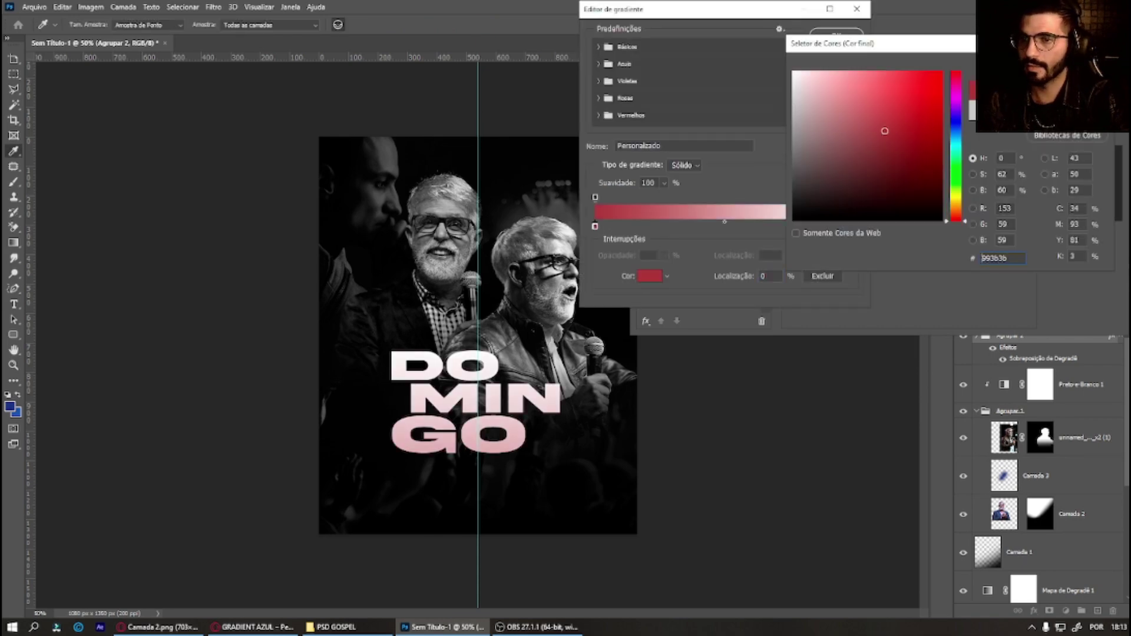
pyautogui.press('Return')
# Step: Add a strong red middle stop and a #610000 dark red end stop, then accept
pyautogui.click(650, 275)
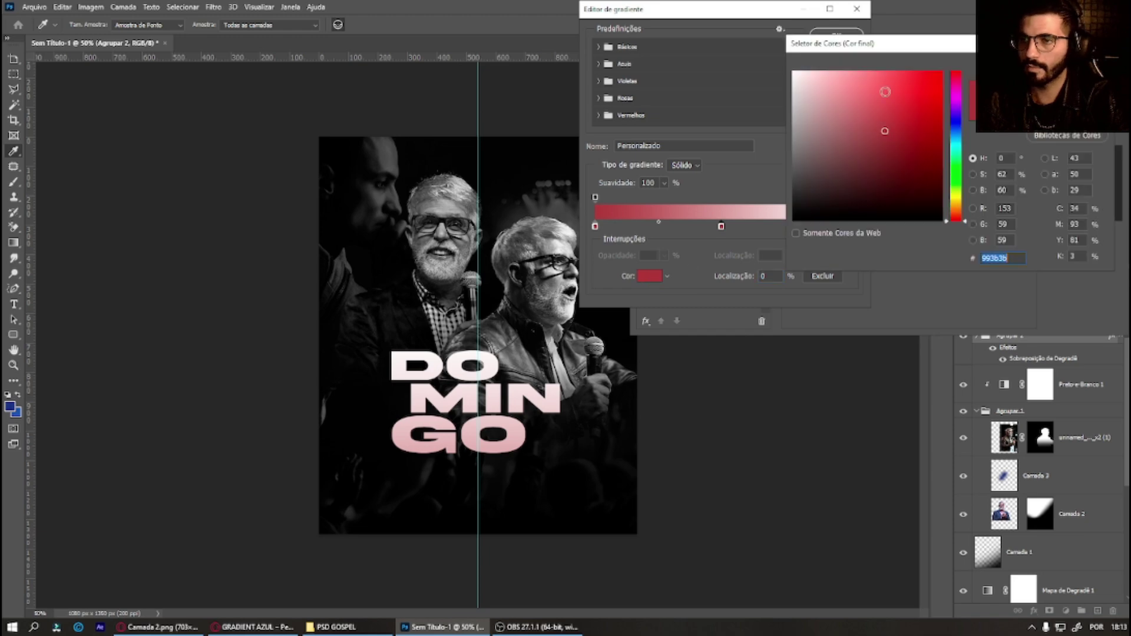
pyautogui.click(831, 81)
pyautogui.moveTo(840, 115); pyautogui.dragTo(890, 89)
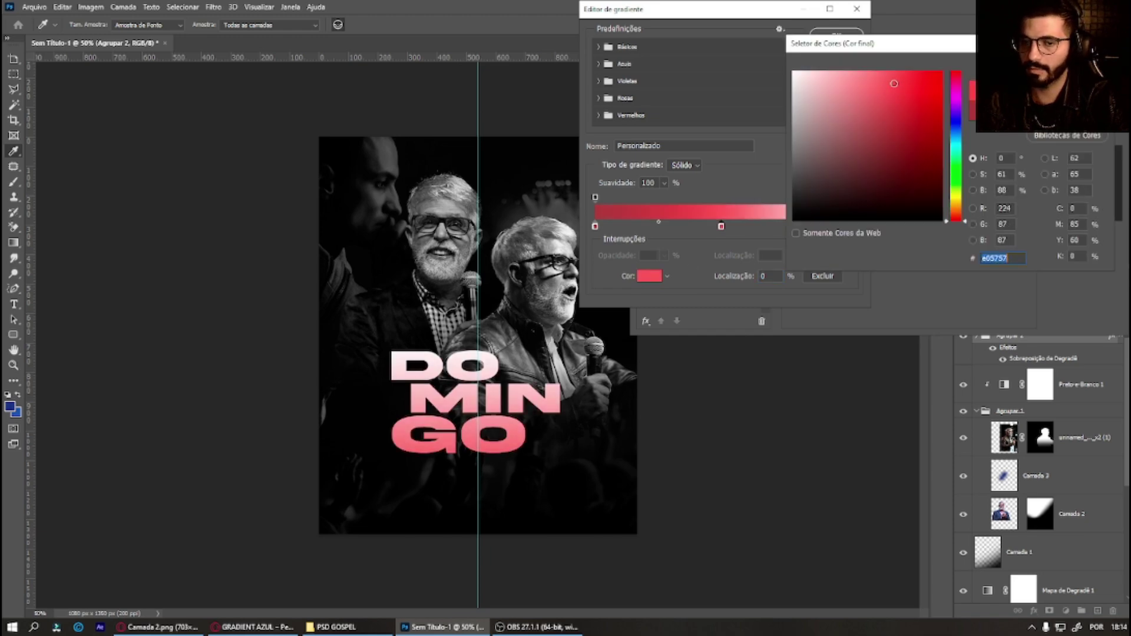
pyautogui.press('Return')
pyautogui.click(853, 226)
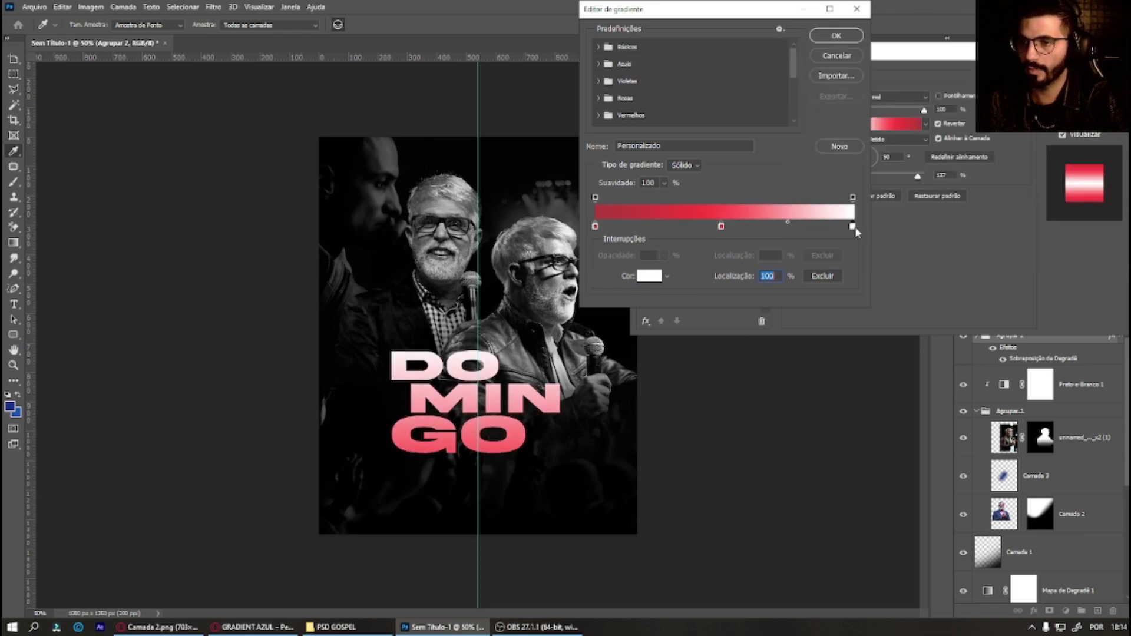
pyautogui.click(649, 276)
pyautogui.click(931, 170)
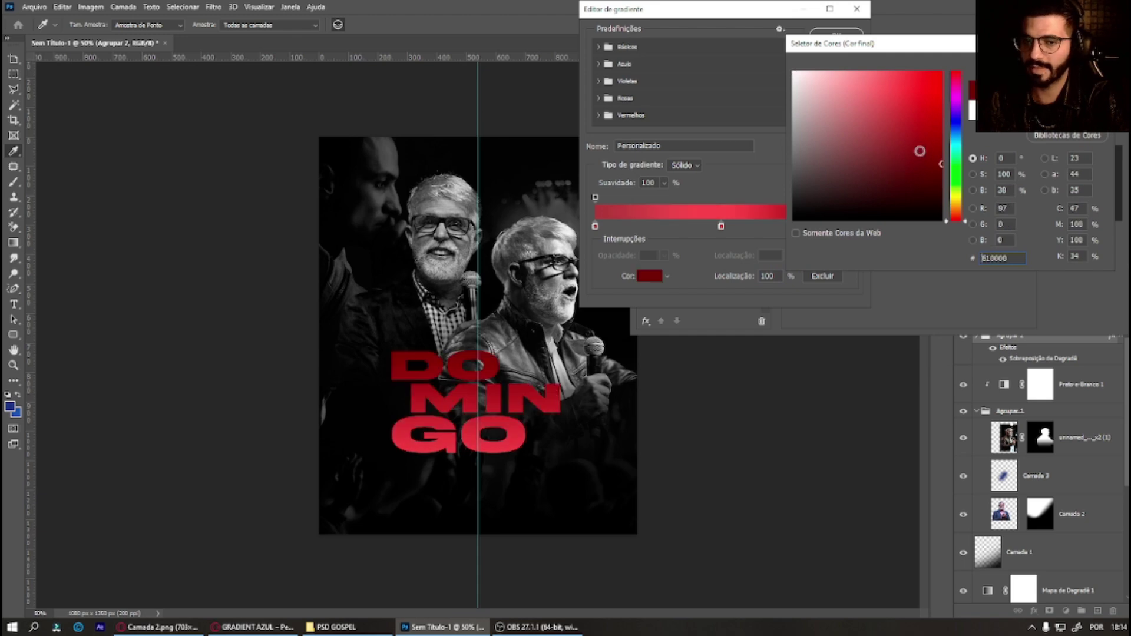
pyautogui.moveTo(901, 170); pyautogui.dragTo(939, 163)
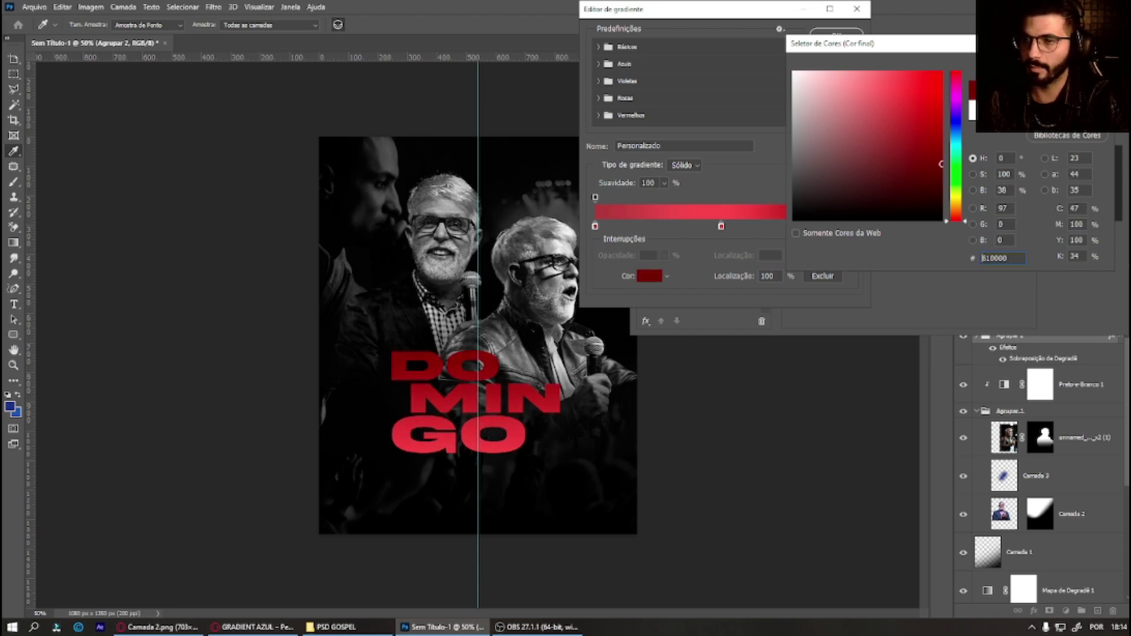
pyautogui.press('Return')
pyautogui.click(837, 34)
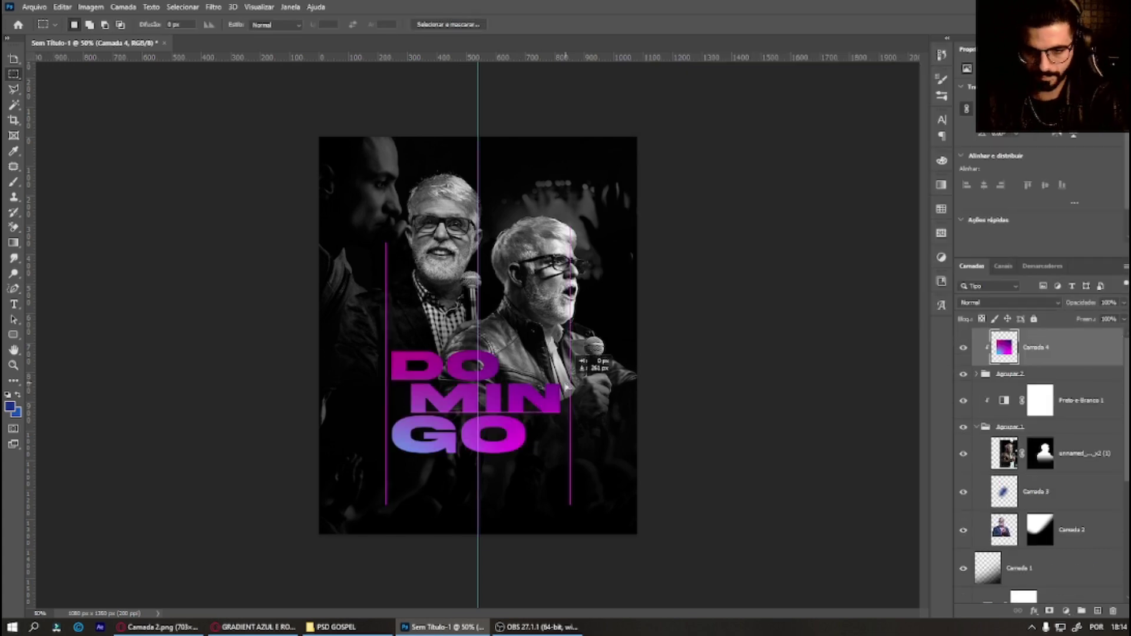
# Step: Scale the Camada 4 purple-blue gradient to about 106% so it covers DOMINGO
pyautogui.hotkey('ctrl', 't')
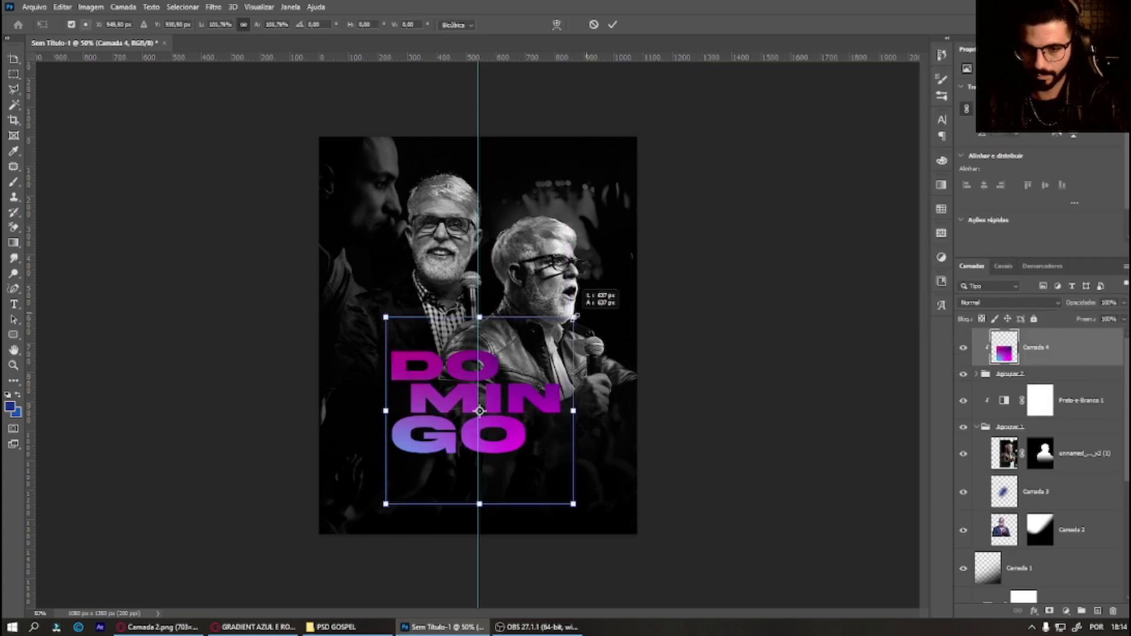
pyautogui.moveTo(570, 320); pyautogui.dragTo(582, 301)
pyautogui.press('Return')
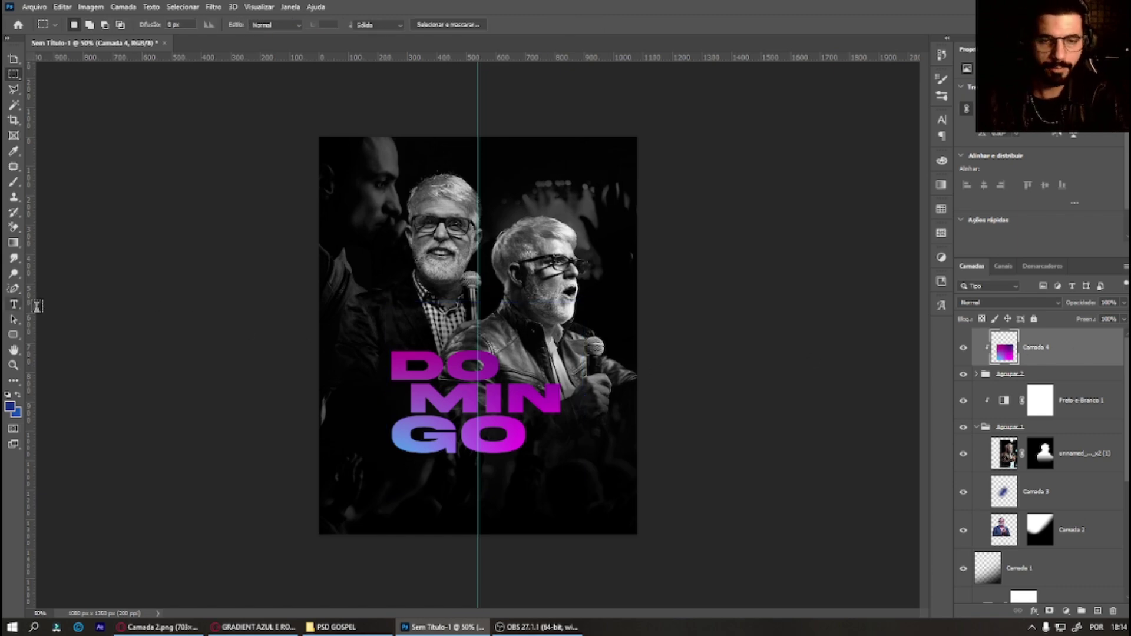
# Step: Type 'CULTO DE' above DOMINGO, enlarging CULTO twice along the way
pyautogui.click(14, 304)
pyautogui.click(405, 318)
pyautogui.write('CULTO')
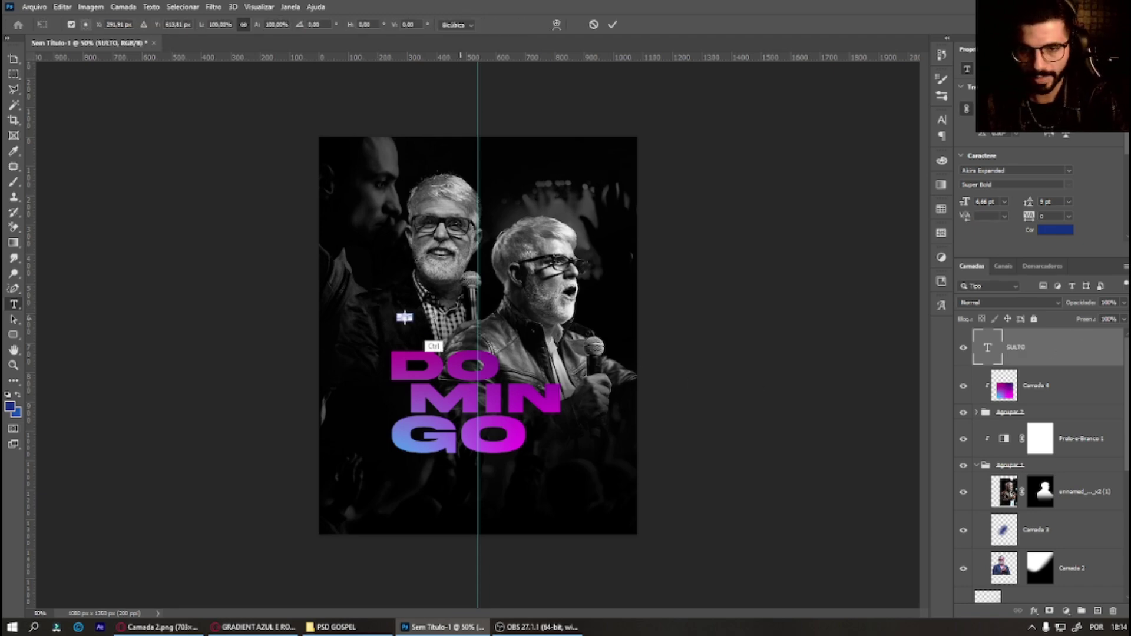
pyautogui.moveTo(414, 313); pyautogui.dragTo(478, 311)
pyautogui.press('Return')
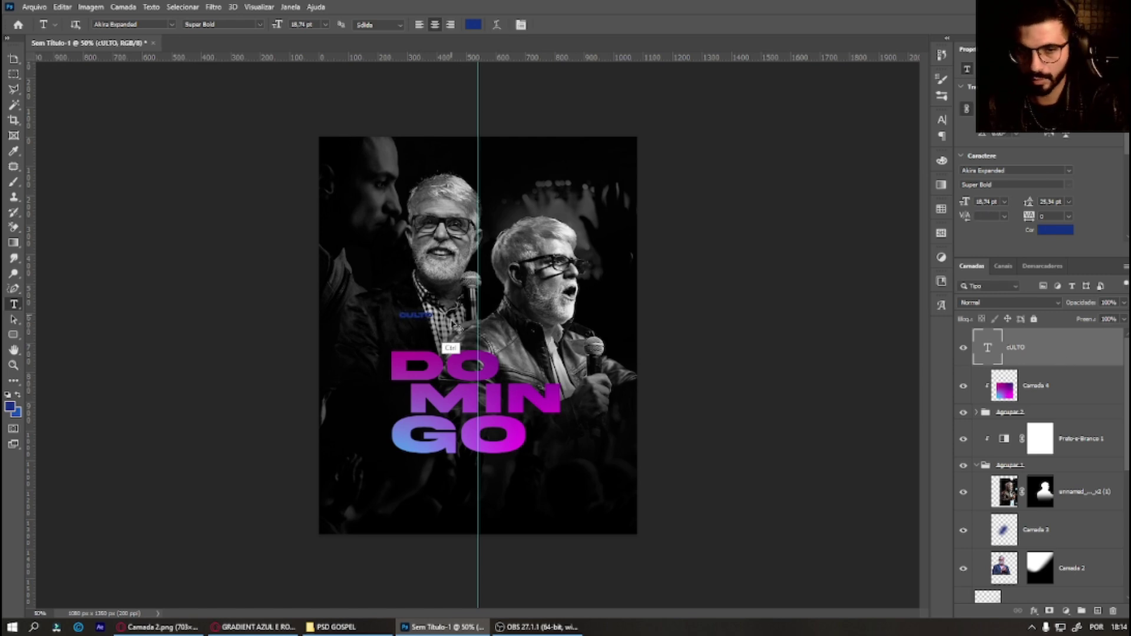
pyautogui.hotkey('ctrl', 't')
pyautogui.moveTo(434, 312); pyautogui.dragTo(451, 308)
pyautogui.press('Return')
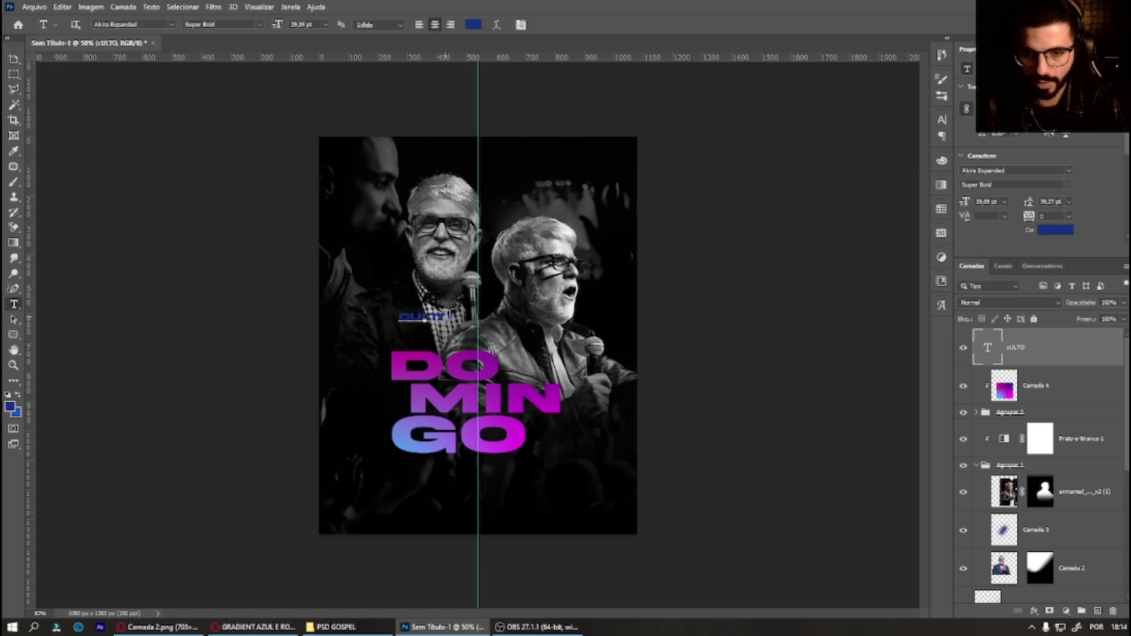
pyautogui.write(' DE')
pyautogui.hotkey('ctrl', 'Return')
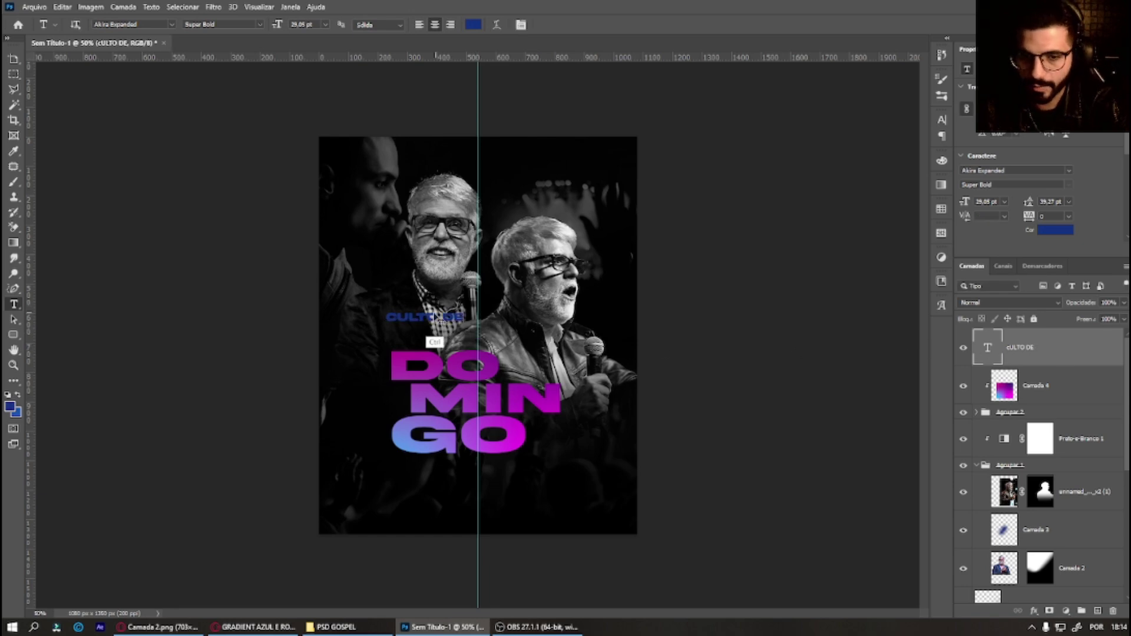
# Step: Move CULTO DE down so it sits between DO and MIN
pyautogui.moveTo(464, 319)
pyautogui.mouseDown()
pyautogui.moveTo(581, 372)
pyautogui.moveTo(495, 383)
pyautogui.moveTo(511, 396)
pyautogui.mouseUp()
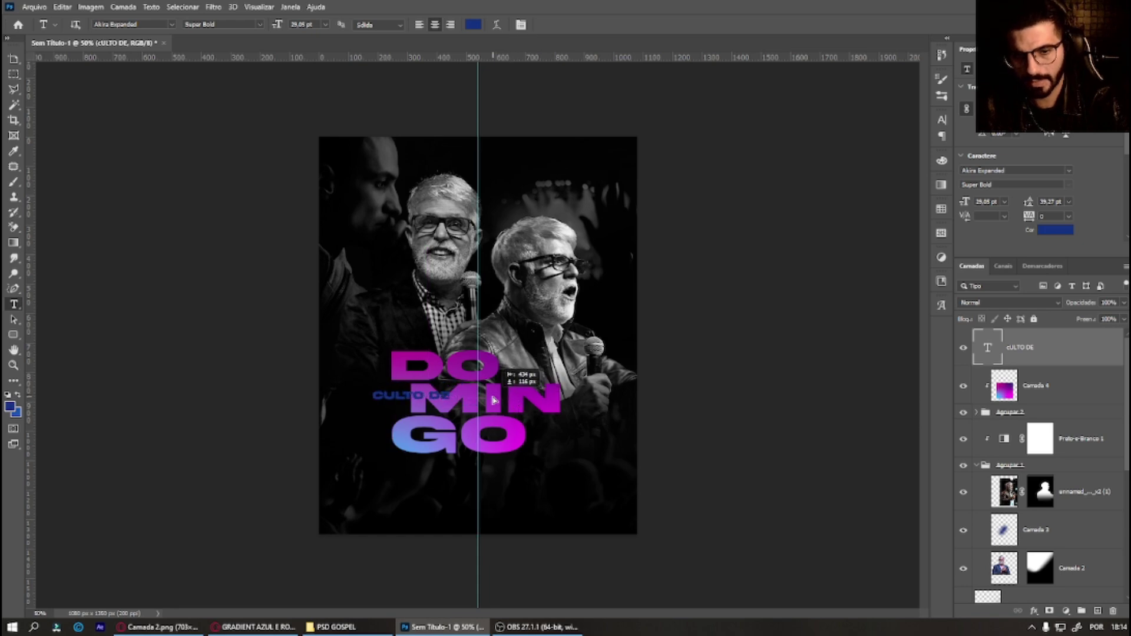
pyautogui.moveTo(511, 396); pyautogui.dragTo(508, 390)
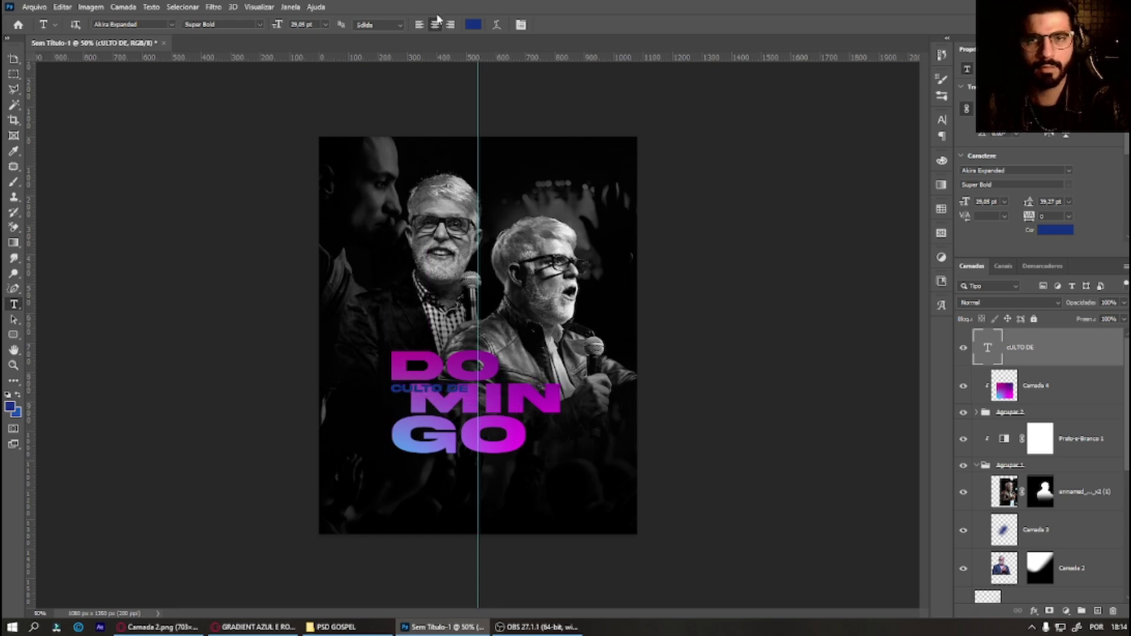
pyautogui.click(473, 24)
# Step: Colour the CULTO DE text #eaeaea and apply the Agustina script font
pyautogui.write('eaeaea')
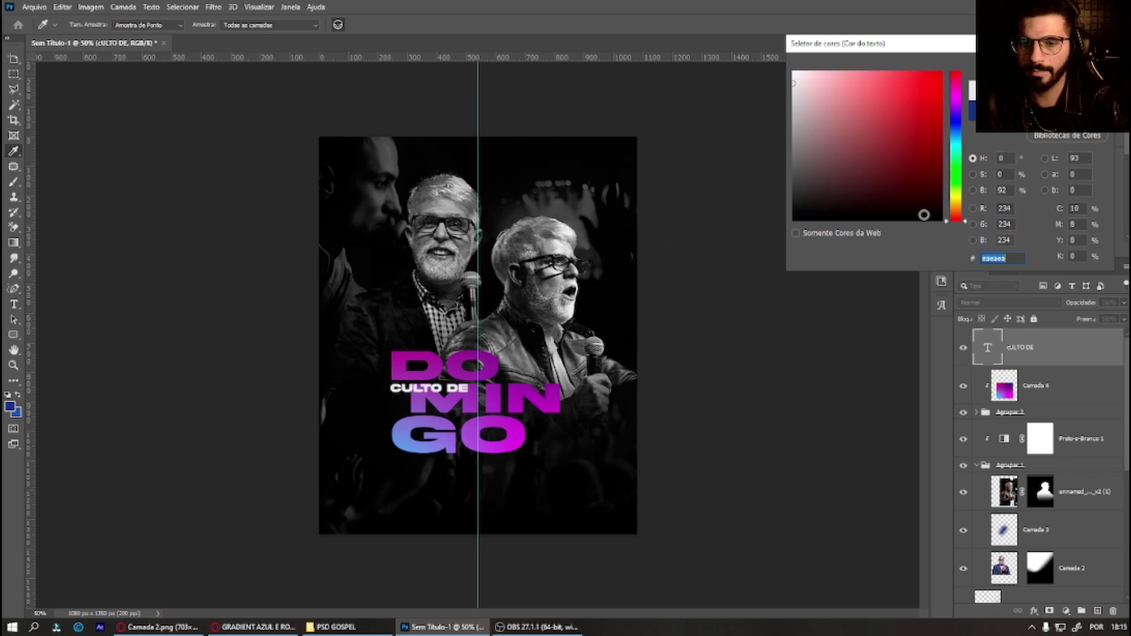
pyautogui.press('Return')
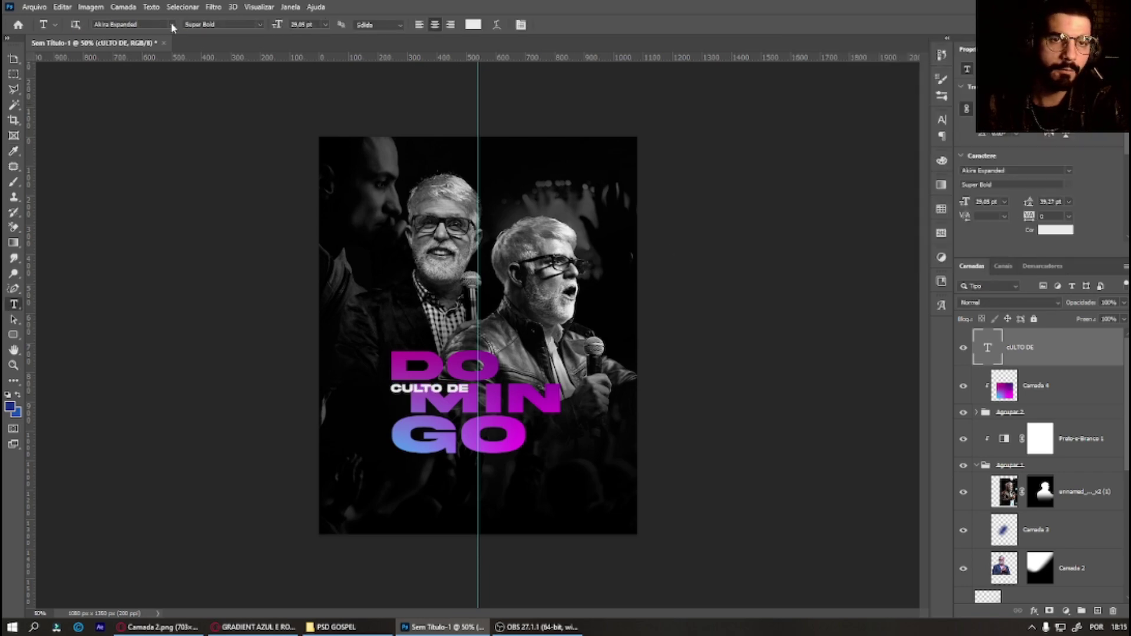
pyautogui.click(171, 25)
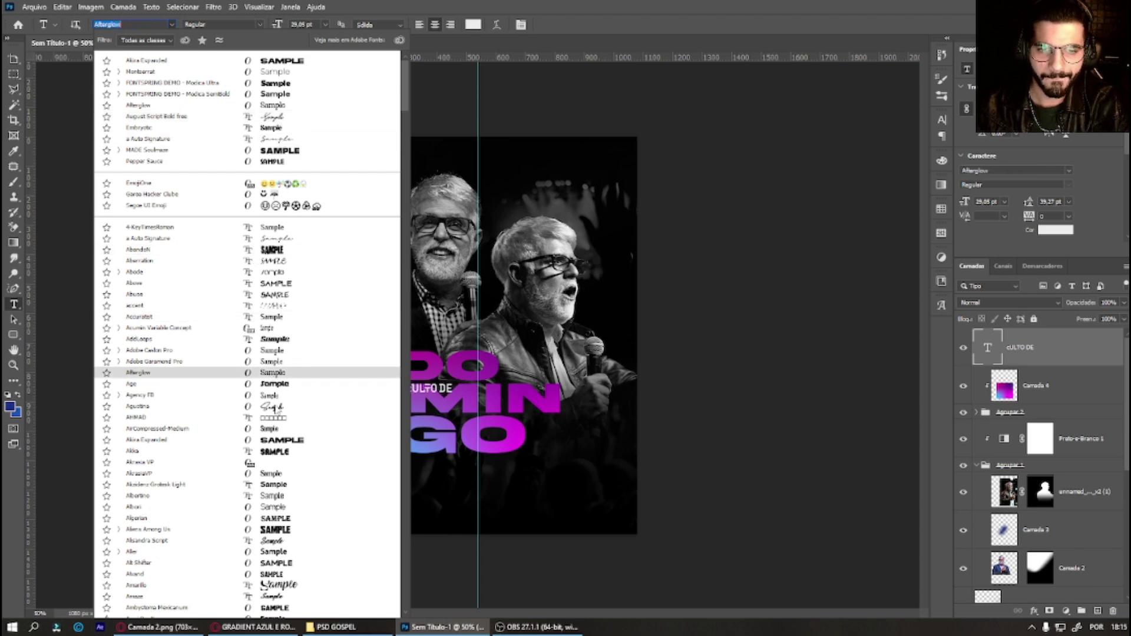
pyautogui.click(276, 407)
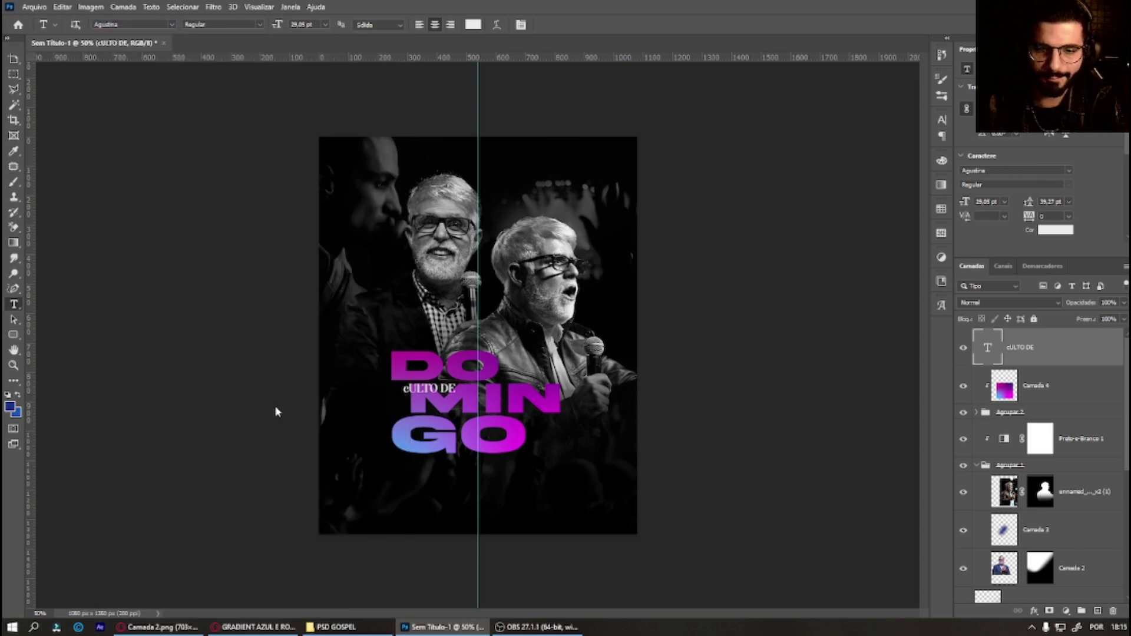
pyautogui.click(942, 120)
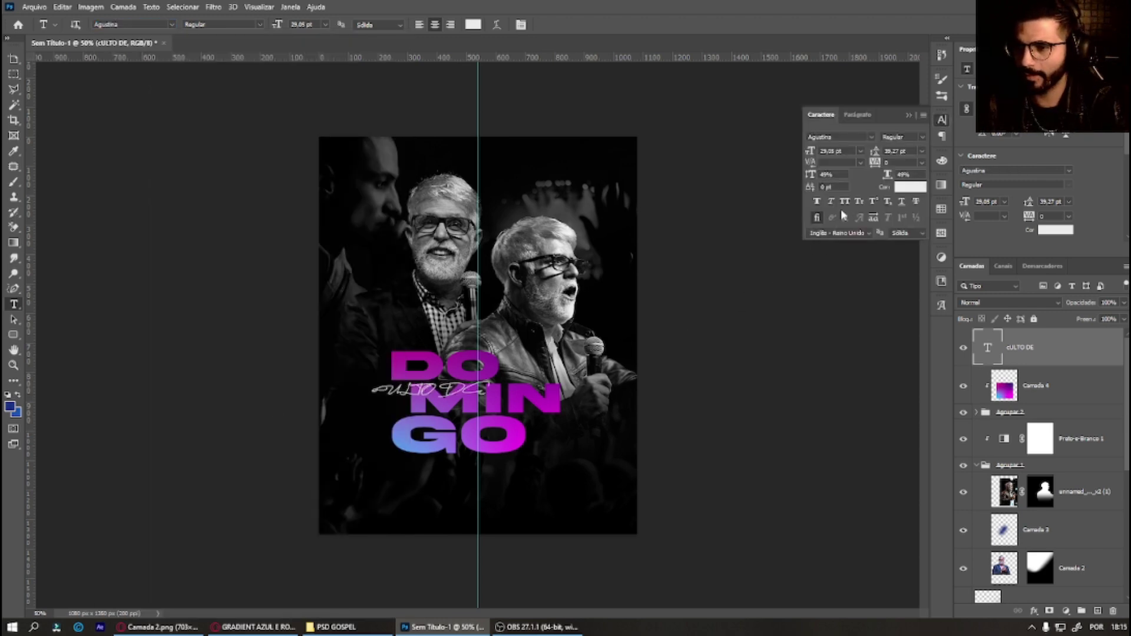
pyautogui.click(1025, 344)
# Step: Retype the text as 'Culto de' in the script font and enlarge it
pyautogui.tripleClick(430, 390)
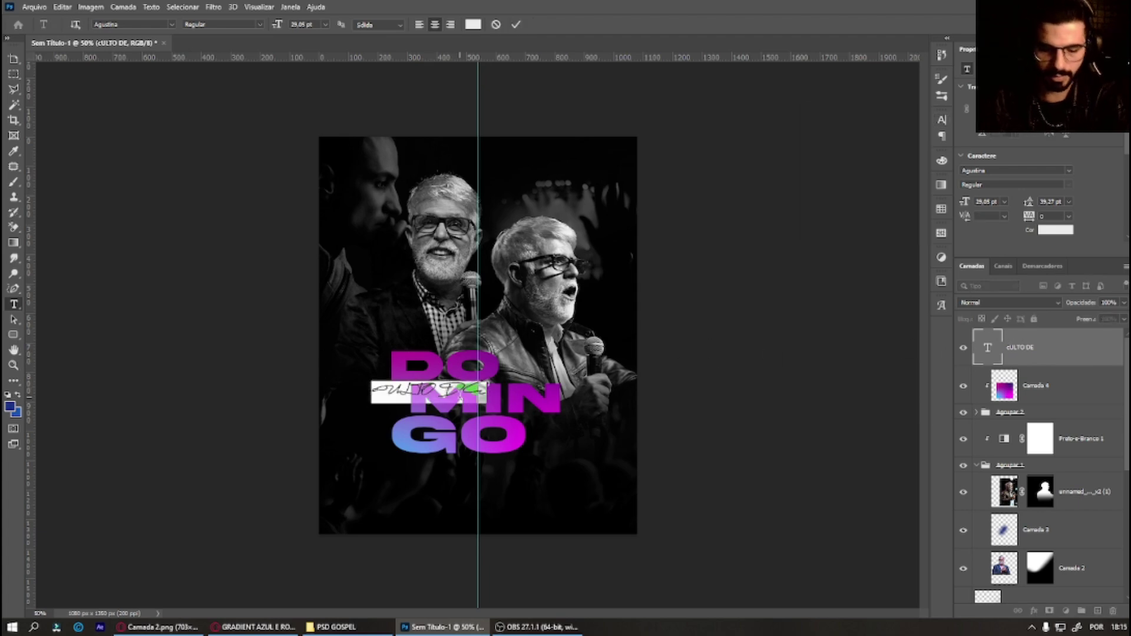
pyautogui.press('BackSpace')
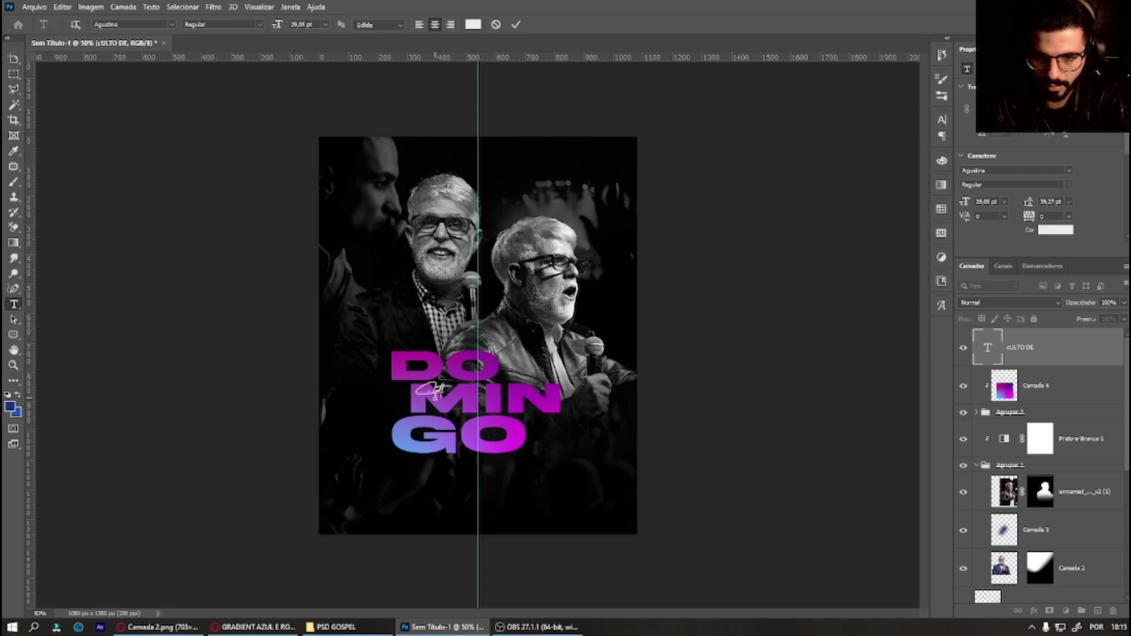
pyautogui.write('to de')
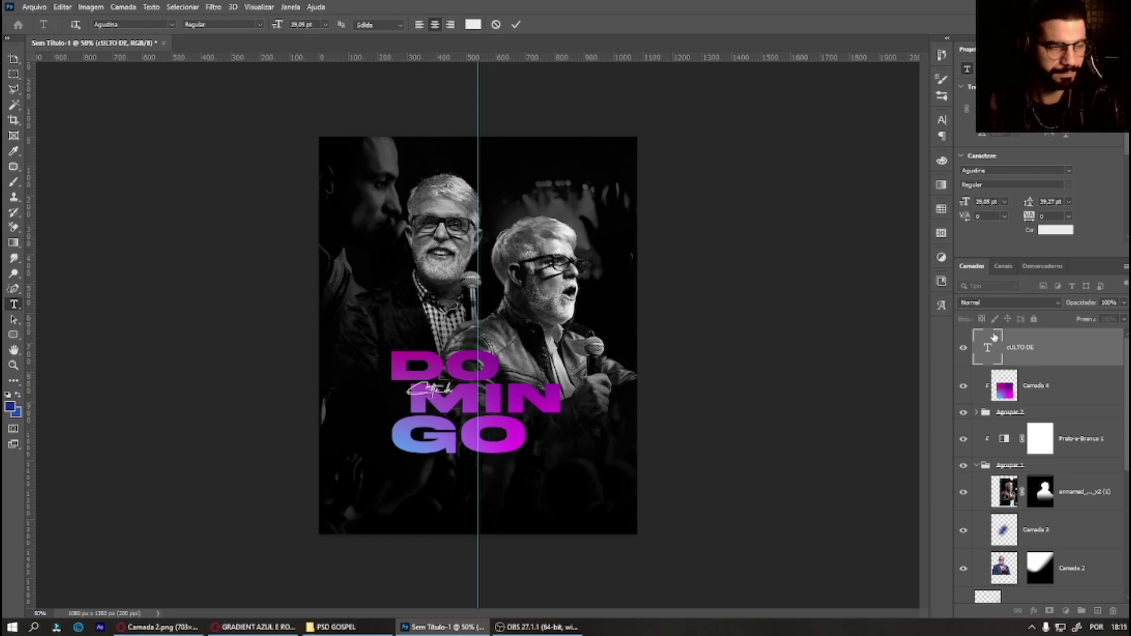
pyautogui.click(994, 337)
pyautogui.hotkey('ctrl', 't')
pyautogui.moveTo(452, 381)
pyautogui.mouseDown()
pyautogui.moveTo(519, 350)
pyautogui.moveTo(558, 368)
pyautogui.mouseUp()
pyautogui.press('Return')
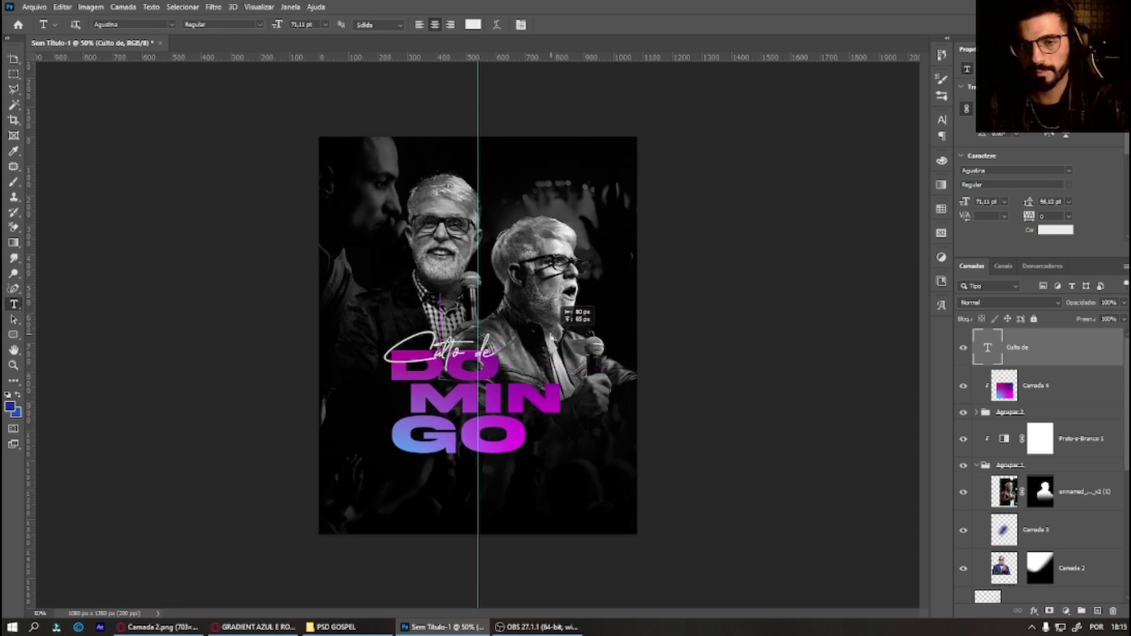
# Step: Move 'Culto de' above DOMINGO and darken its grey slightly
pyautogui.moveTo(558, 376); pyautogui.dragTo(550, 337)
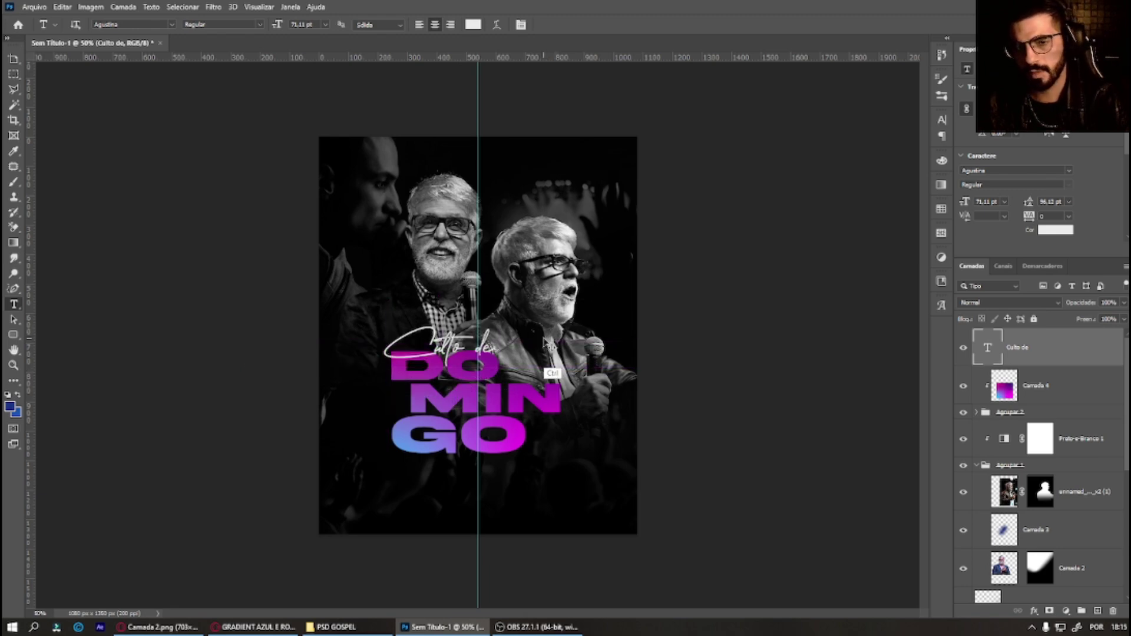
pyautogui.click(473, 25)
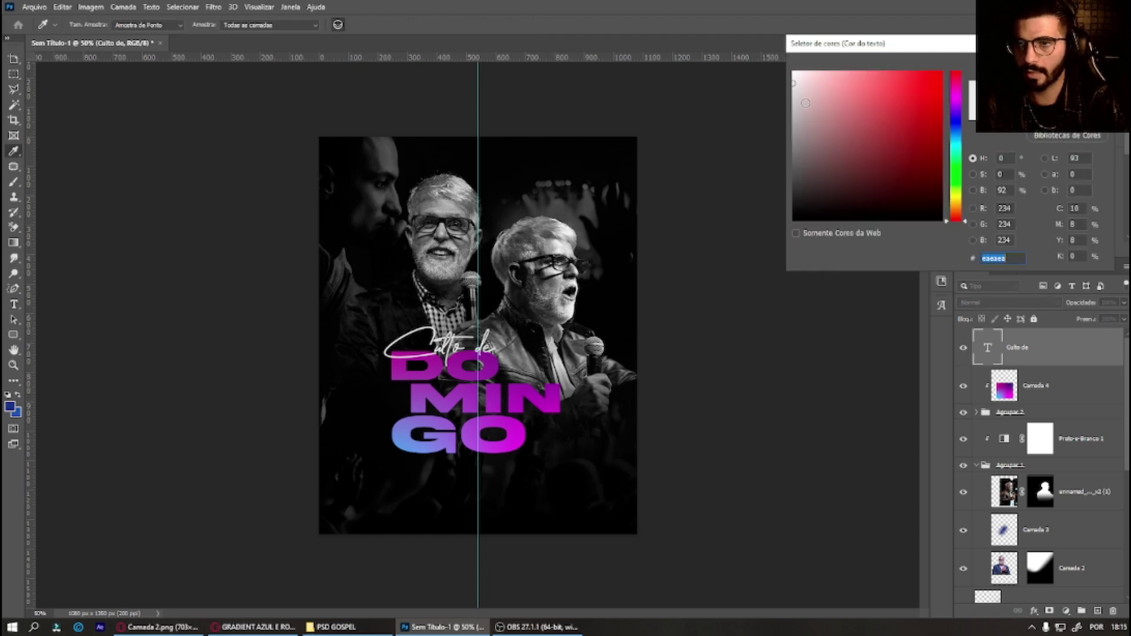
pyautogui.moveTo(793, 107); pyautogui.dragTo(778, 105)
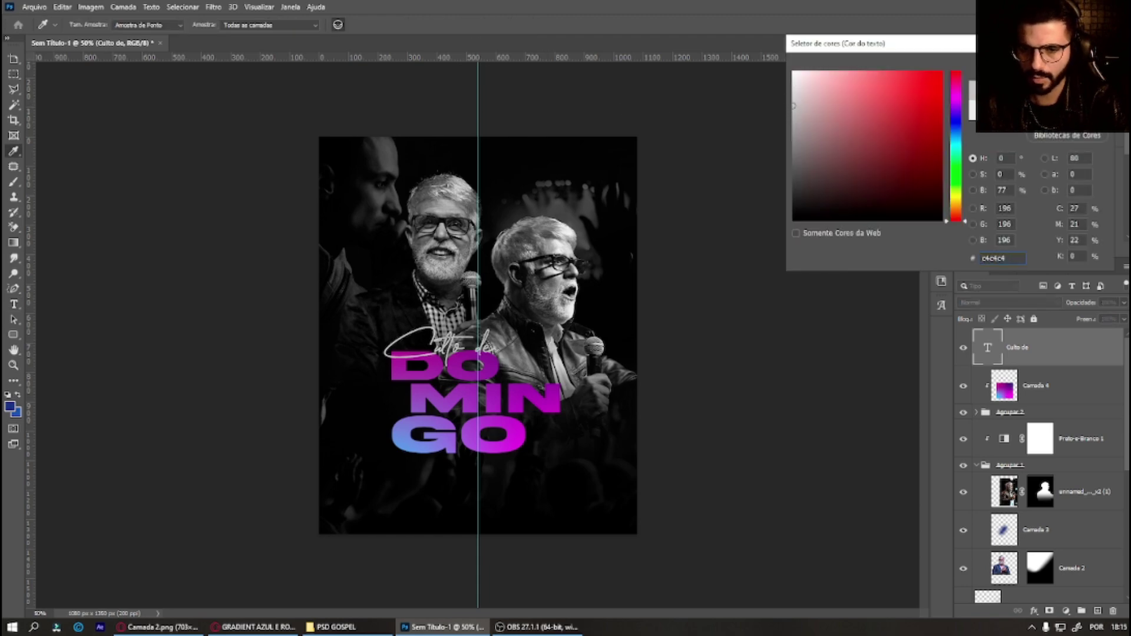
pyautogui.press('Return')
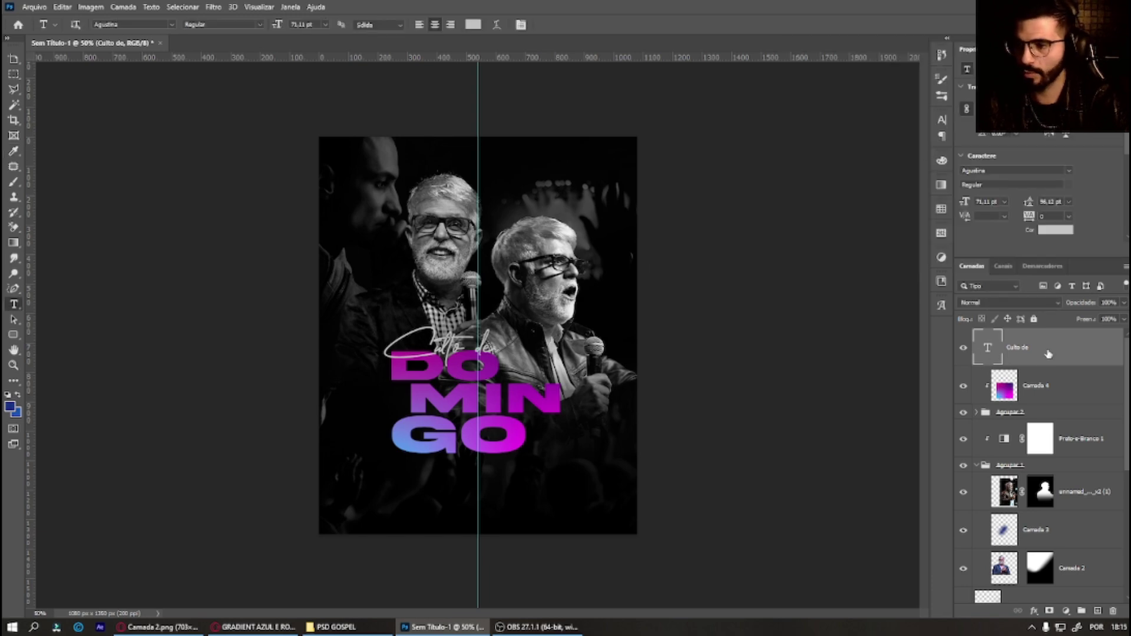
# Step: Try lower opacity and a 24 px size on Culto de's shadow settings, then cancel
pyautogui.click(1033, 612)
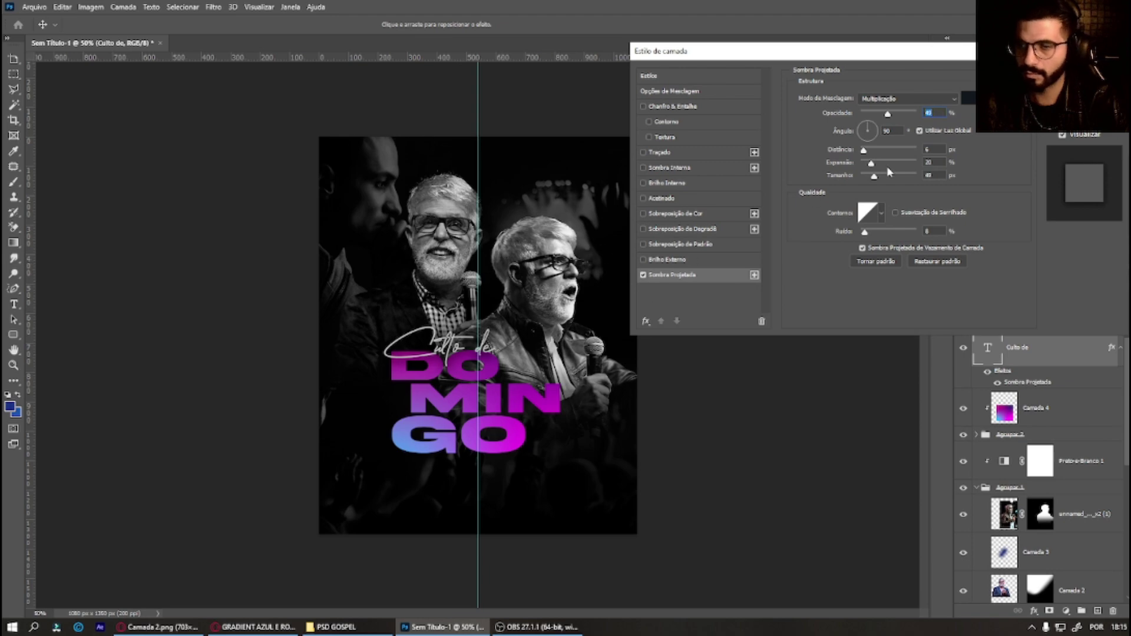
pyautogui.moveTo(879, 113); pyautogui.dragTo(882, 114)
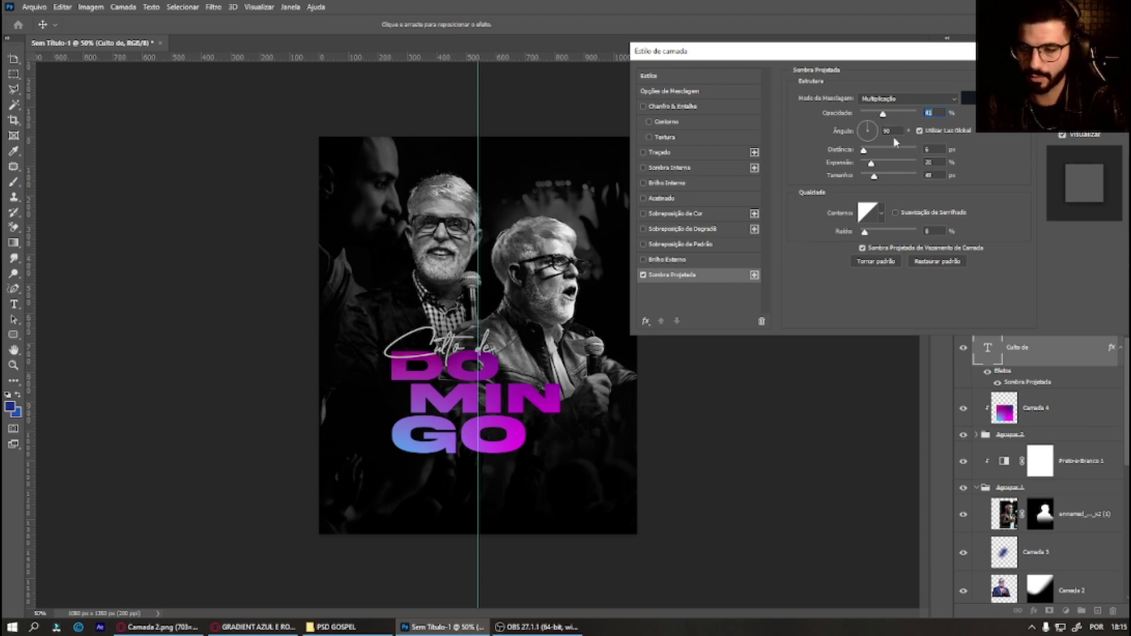
pyautogui.moveTo(874, 180); pyautogui.dragTo(870, 183)
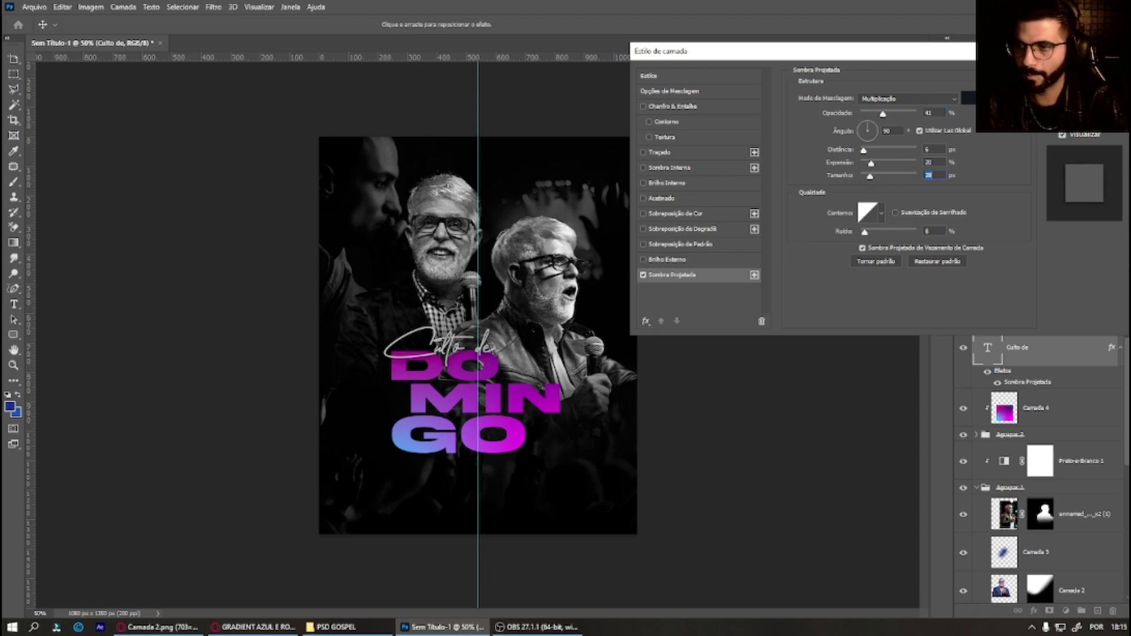
pyautogui.press('Escape')
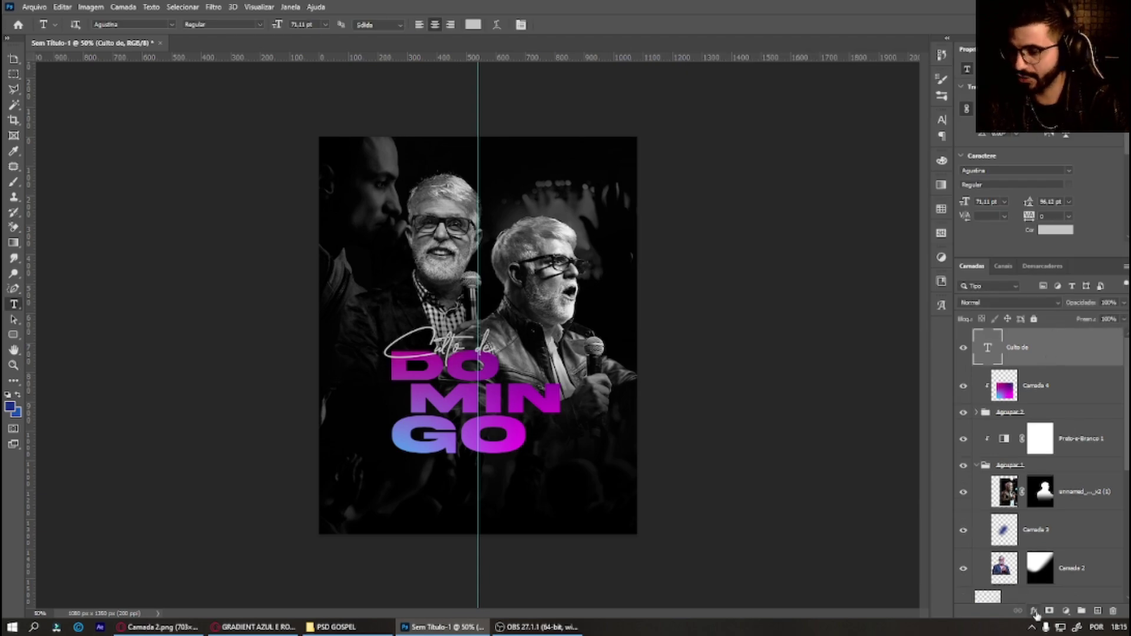
# Step: Add a drop shadow to Culto de: angle 41°, distance 30 px, size 6 px
pyautogui.click(1035, 611)
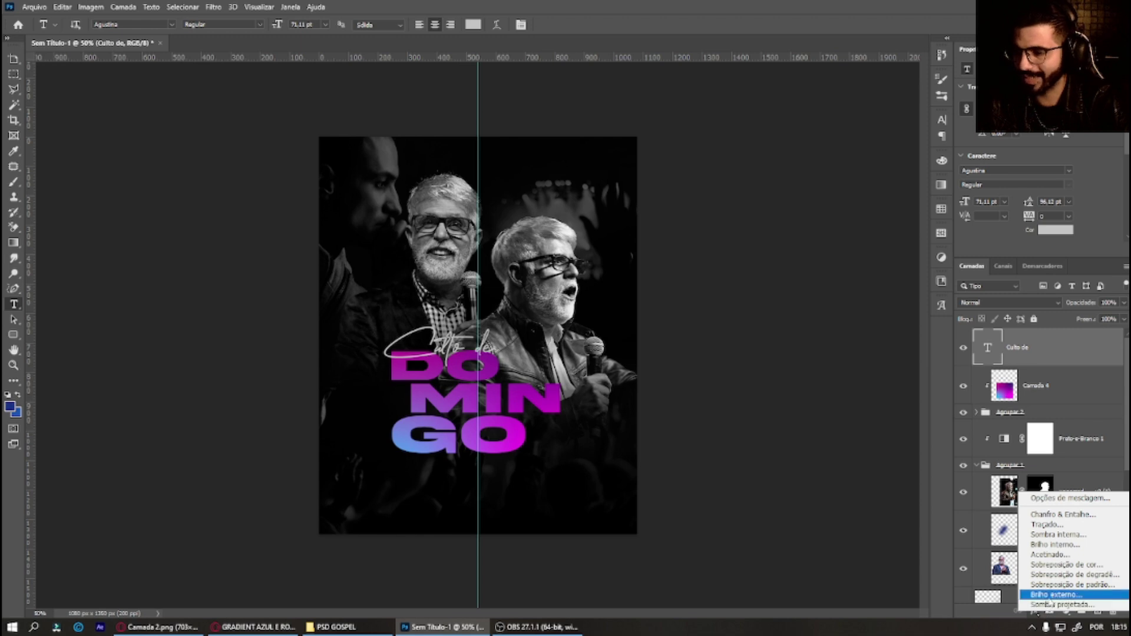
pyautogui.click(1057, 606)
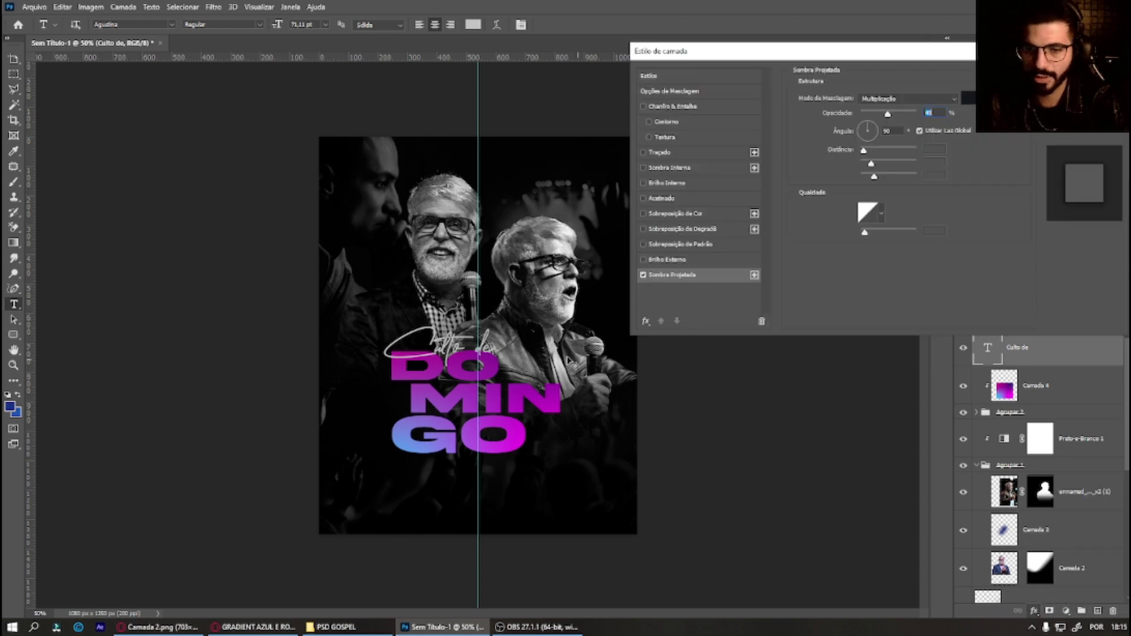
pyautogui.click(872, 126)
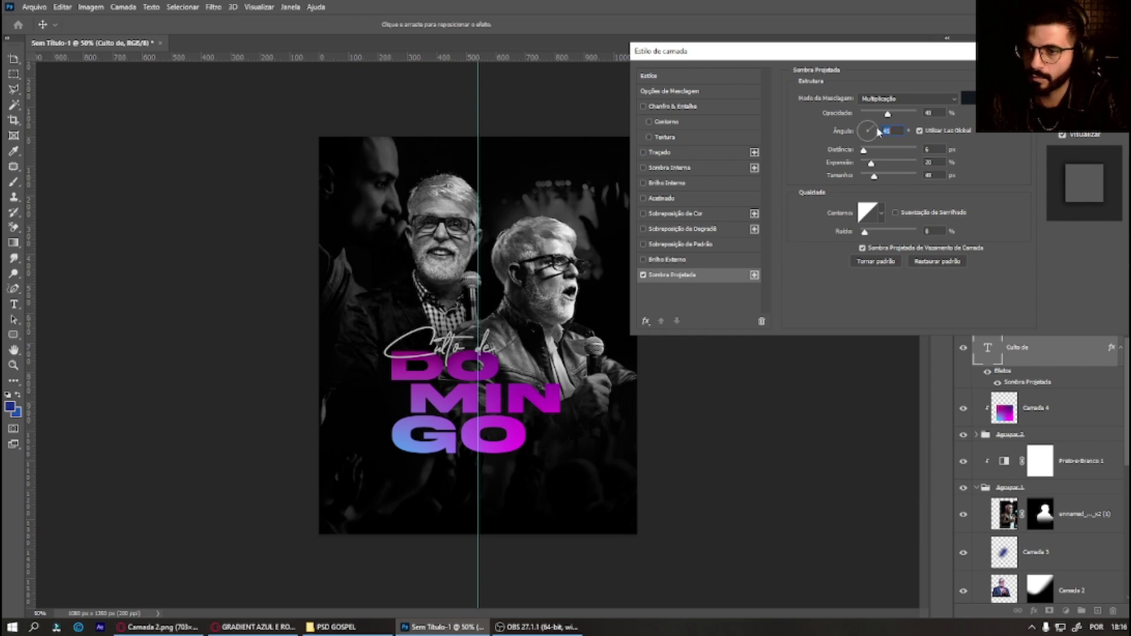
pyautogui.moveTo(865, 151); pyautogui.dragTo(853, 176)
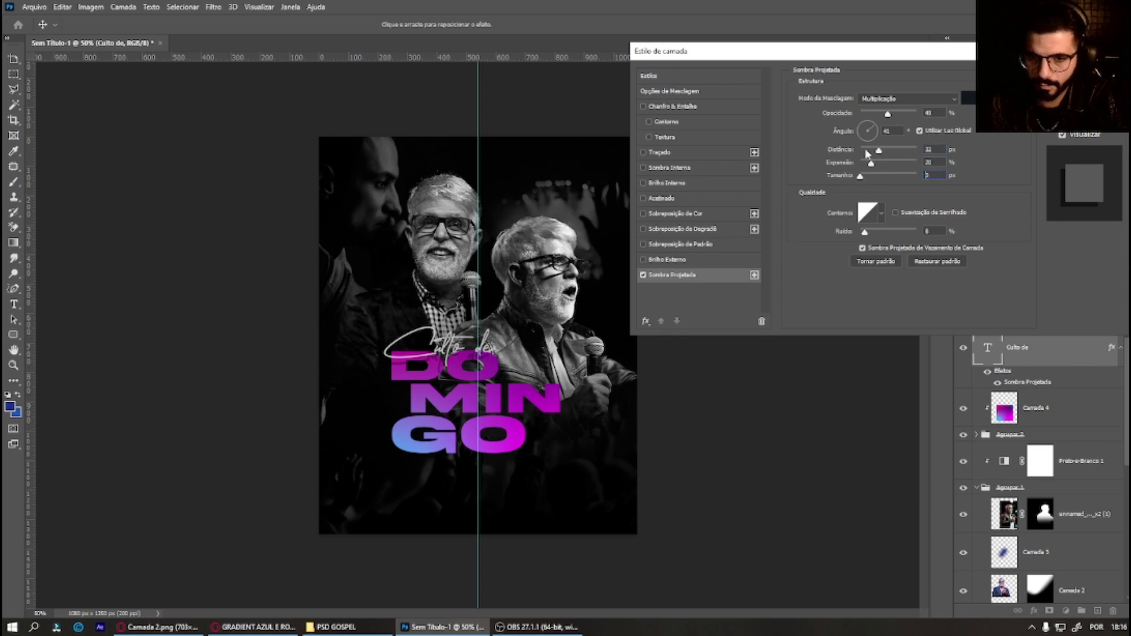
pyautogui.click(866, 152)
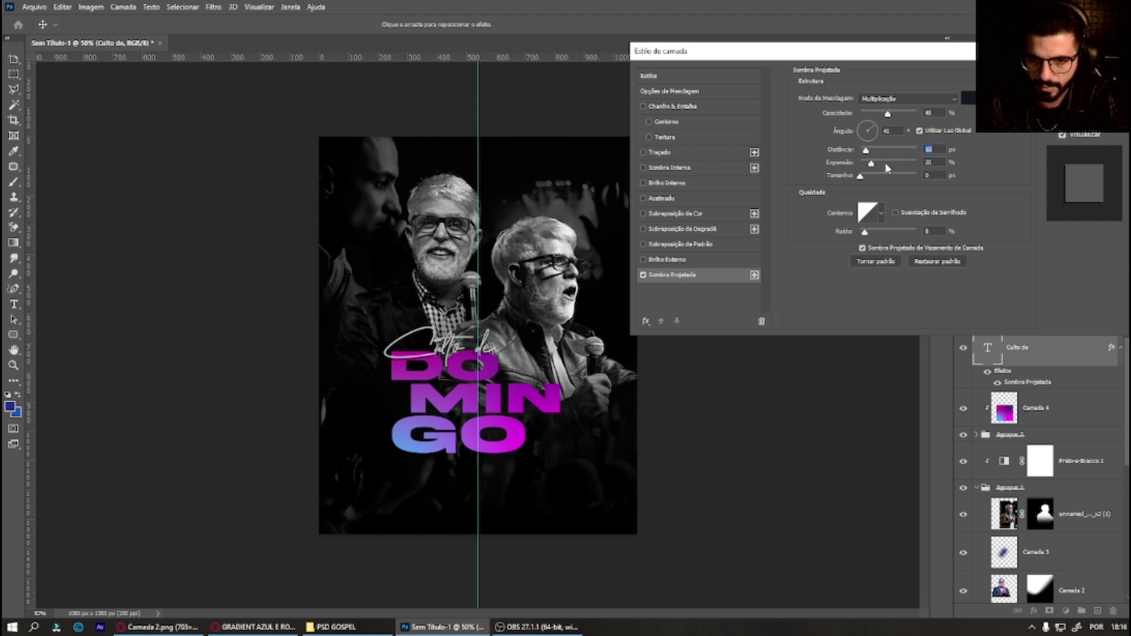
pyautogui.click(864, 176)
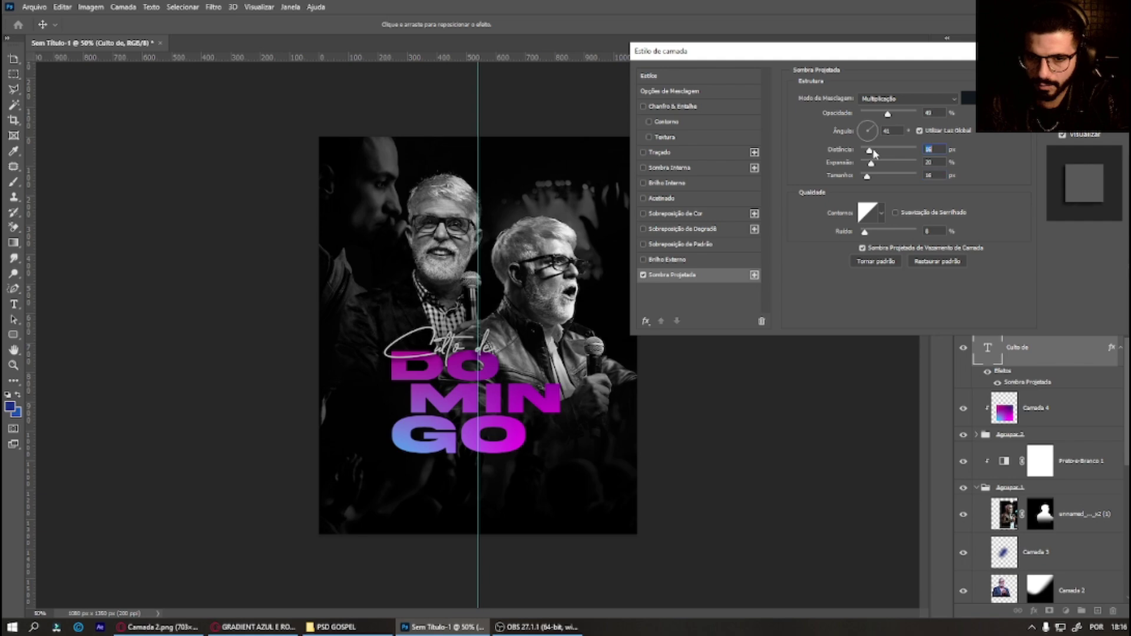
pyautogui.click(879, 151)
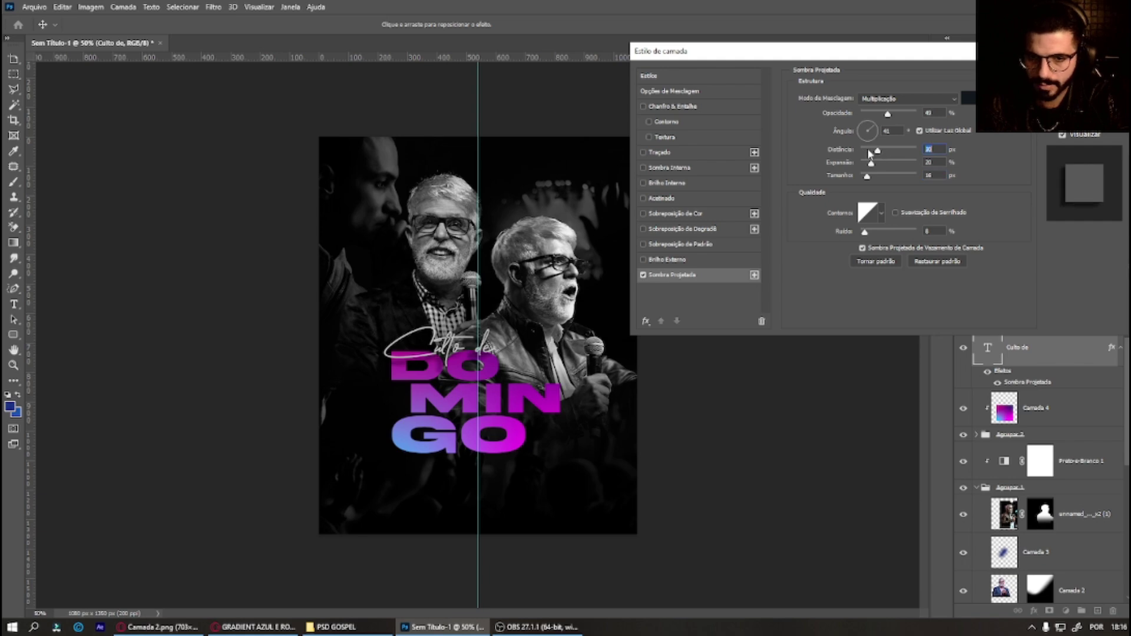
pyautogui.moveTo(869, 154); pyautogui.dragTo(879, 153)
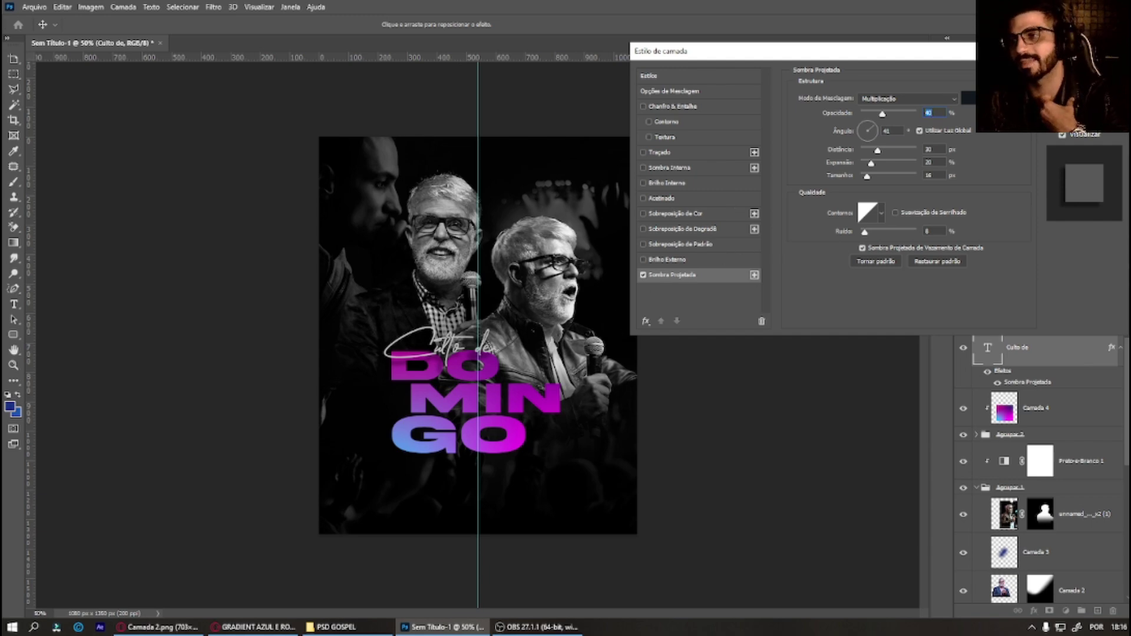
pyautogui.press('Return')
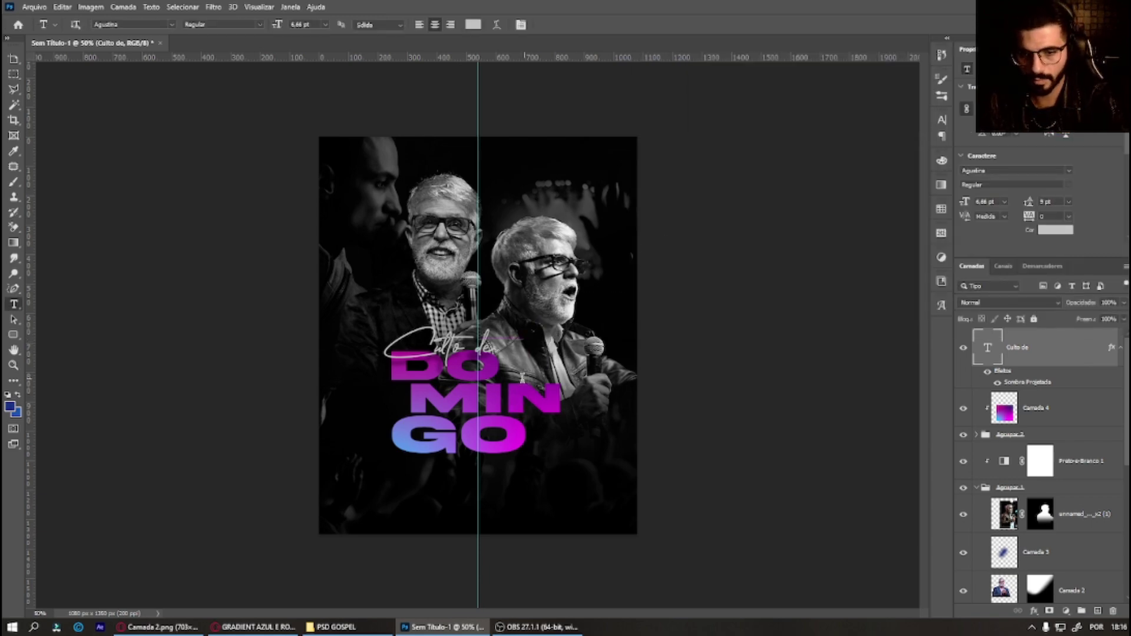
# Step: Lower Culto de across the DO and MIN lines, undo a stray blue fill, and zoom in to check
pyautogui.press('m')
pyautogui.moveTo(521, 342); pyautogui.dragTo(527, 374)
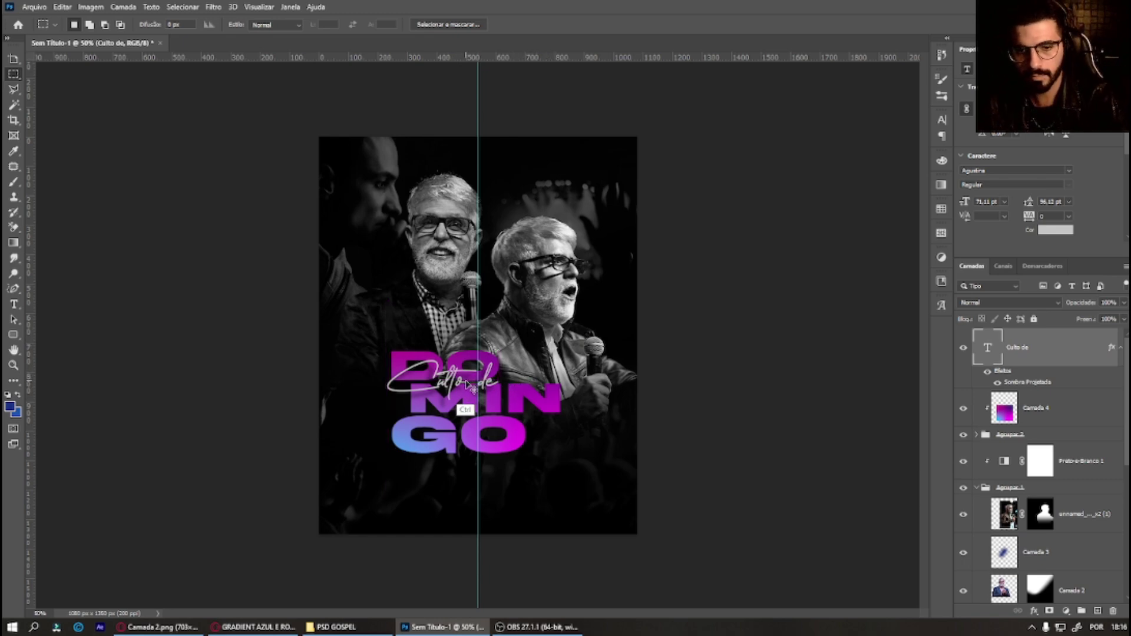
pyautogui.hotkey('alt', 'BackSpace')
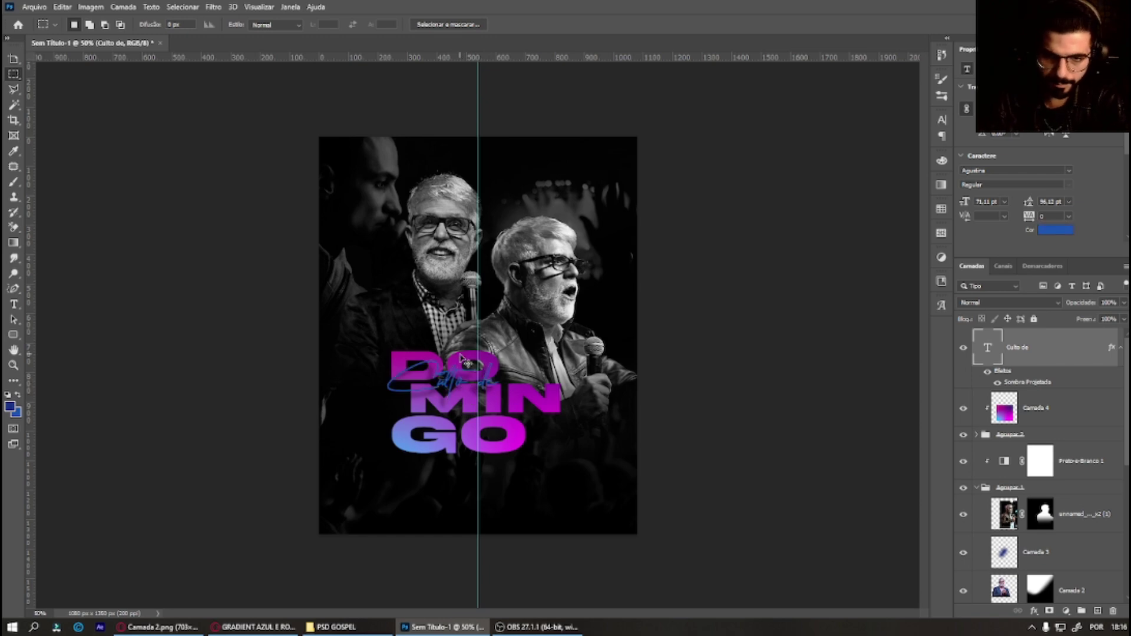
pyautogui.hotkey('ctrl', 'z')
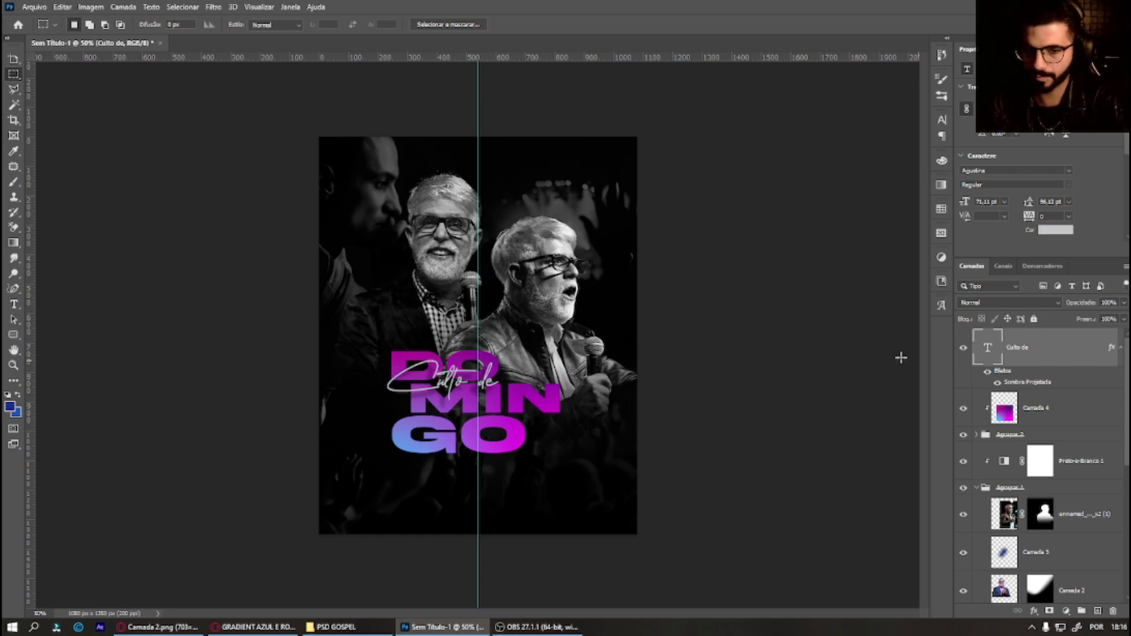
pyautogui.hotkey('ctrl', '+')
pyautogui.hotkey('ctrl', '+')
pyautogui.hotkey('ctrl', '+')
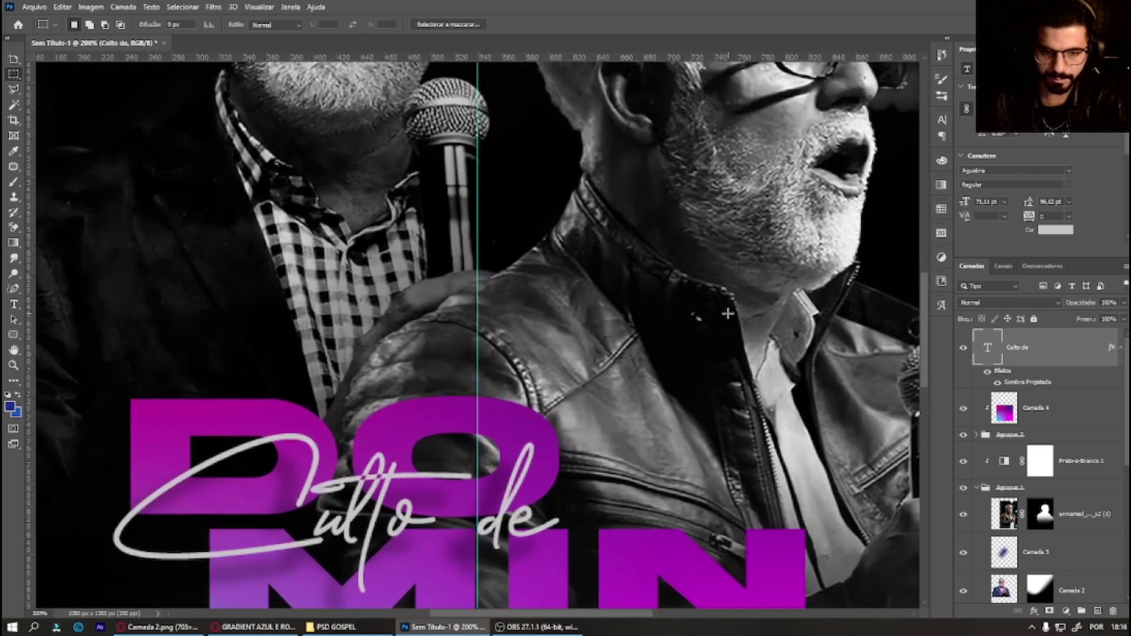
pyautogui.scroll(-3, 924, 316)
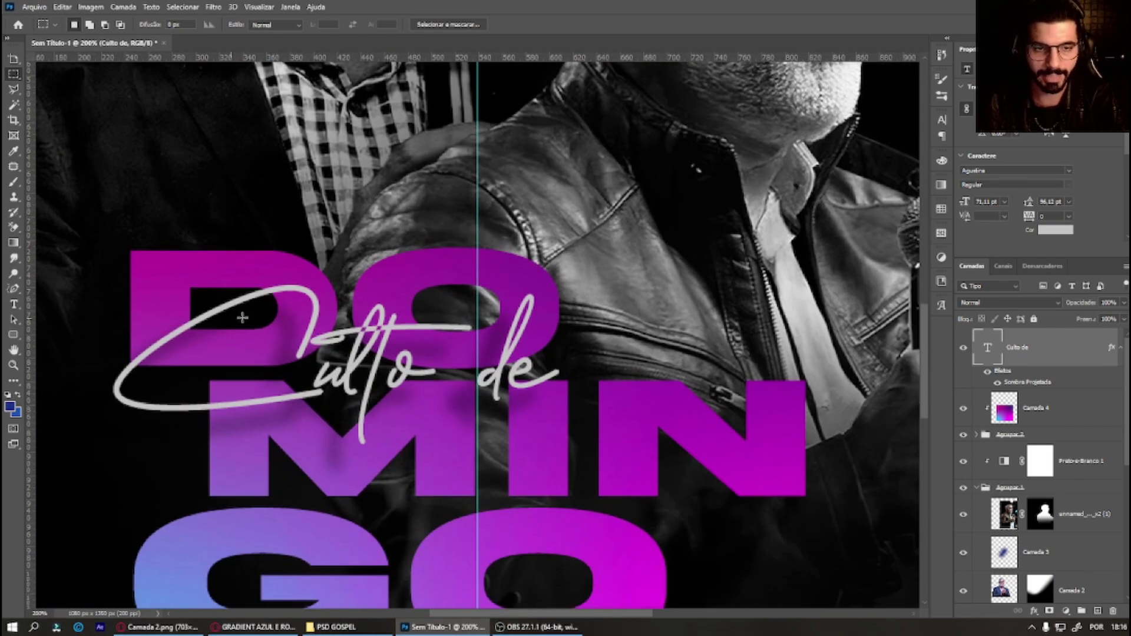
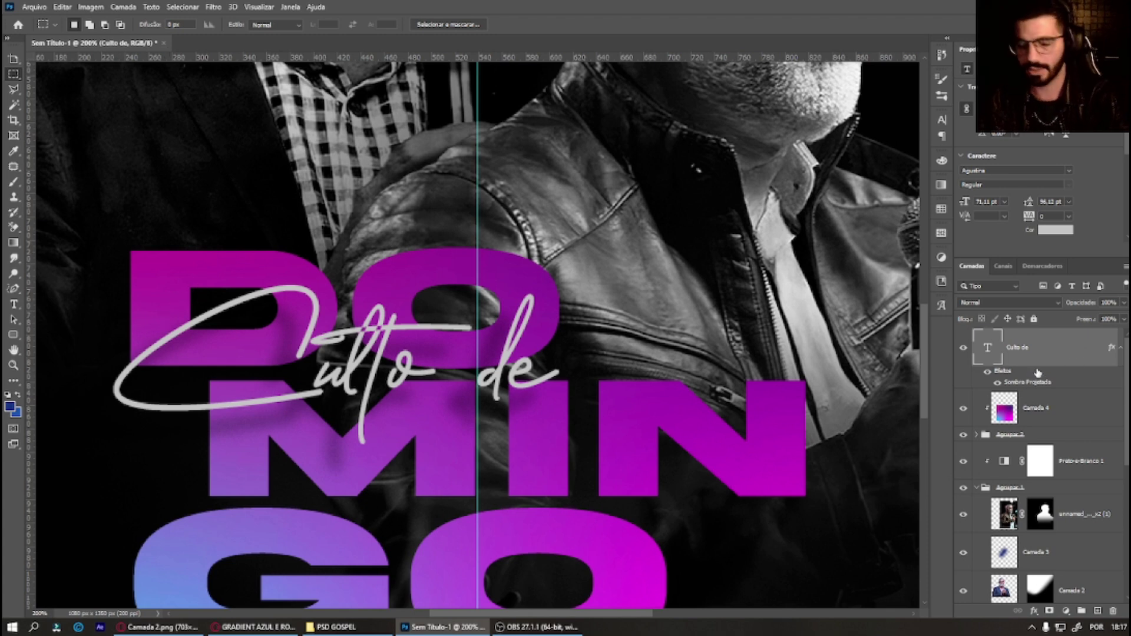
# Step: Group the 'Culto de' script and add a layer mask to the group
pyautogui.hotkey('ctrl', 'g')
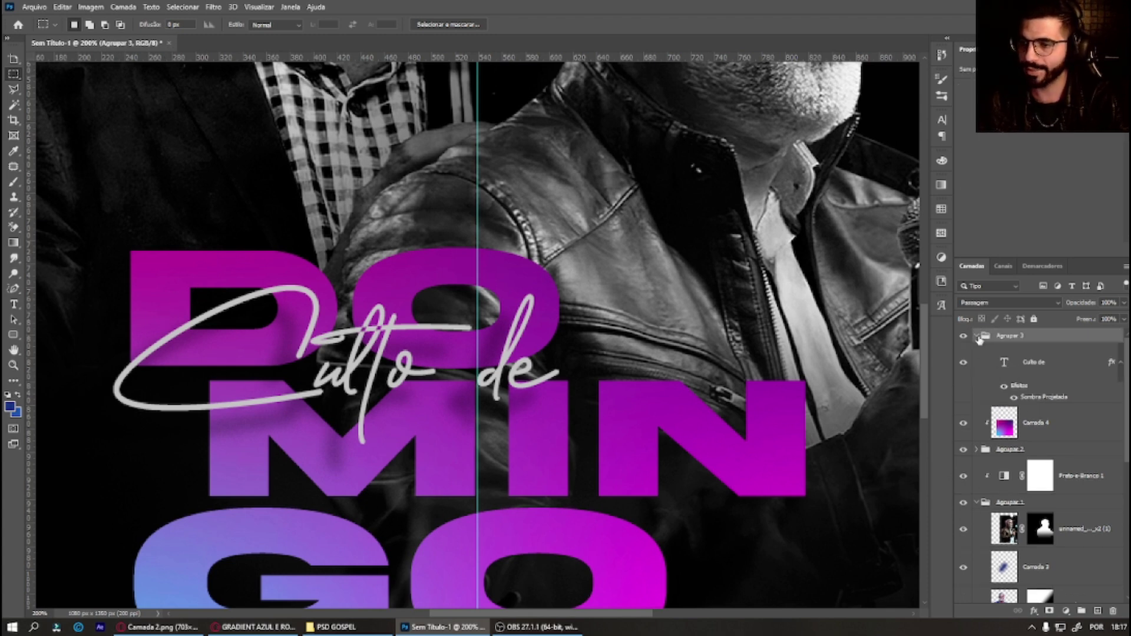
pyautogui.click(976, 336)
pyautogui.click(963, 336)
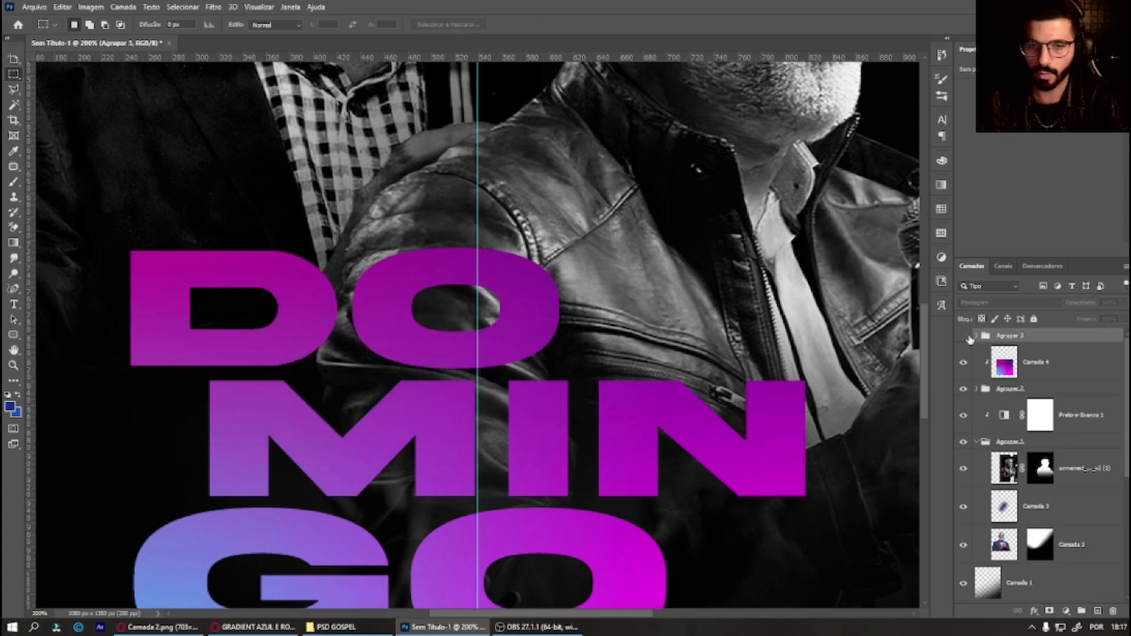
pyautogui.click(1050, 612)
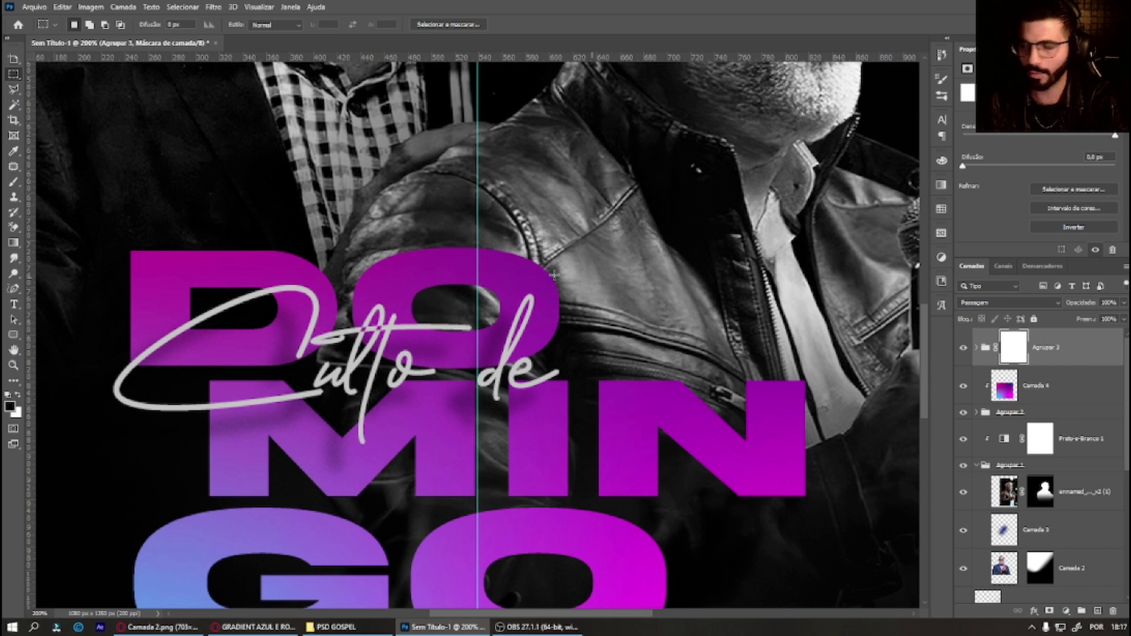
# Step: Load the DO letters as a selection and brush black on the mask where the script crosses them
pyautogui.click(981, 415)
pyautogui.click(976, 412)
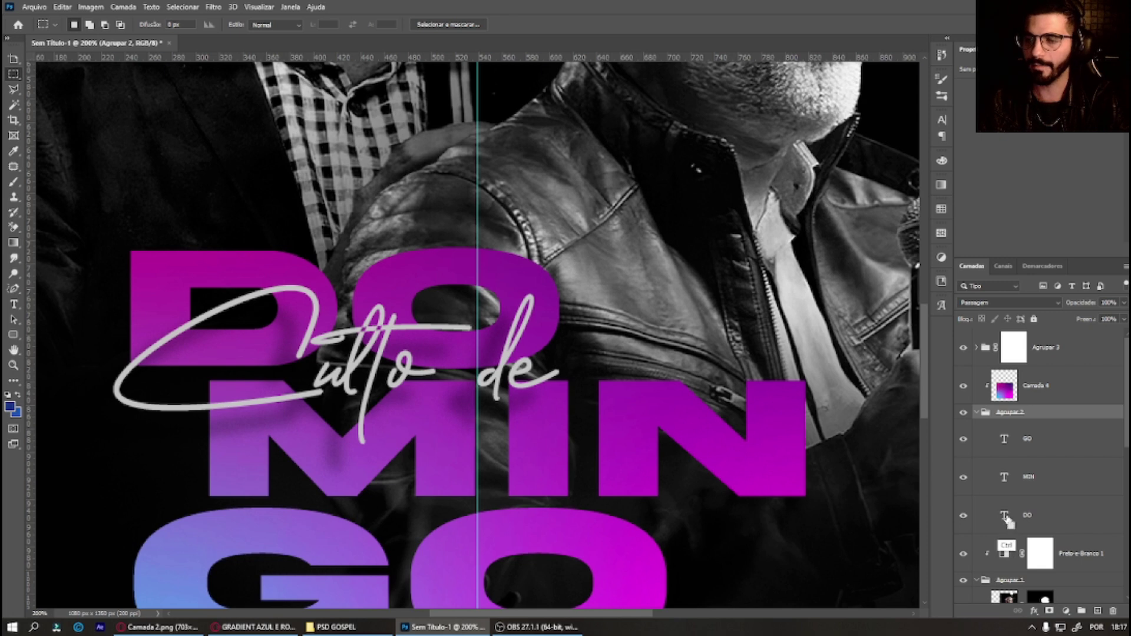
pyautogui.keyDown('ctrl'); pyautogui.click(1005, 516); pyautogui.keyUp('ctrl')
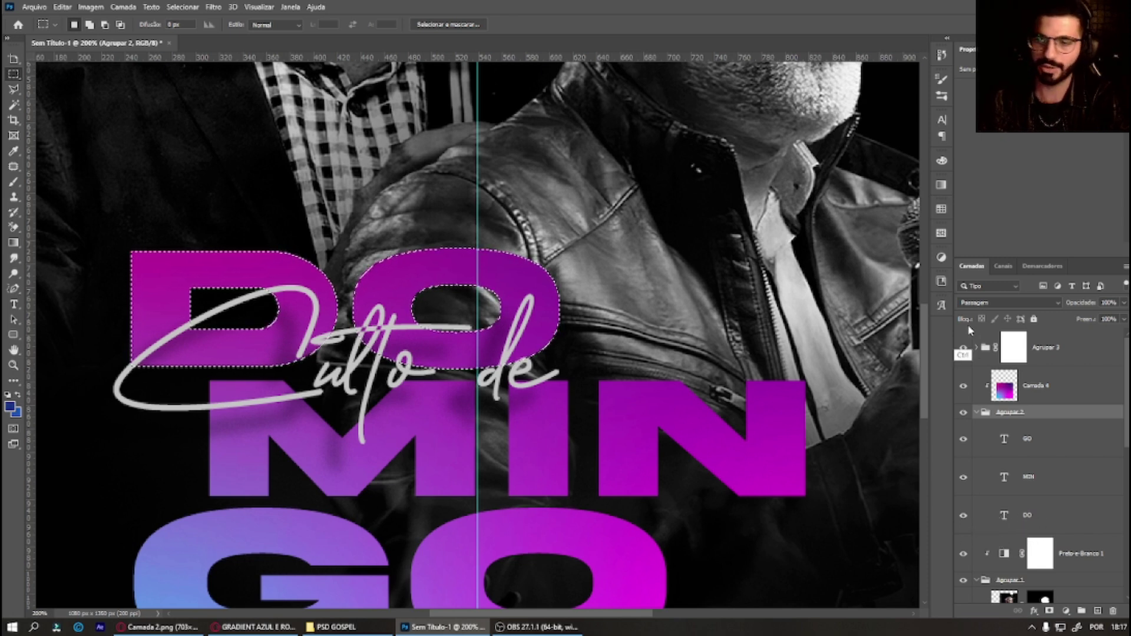
pyautogui.click(1013, 348)
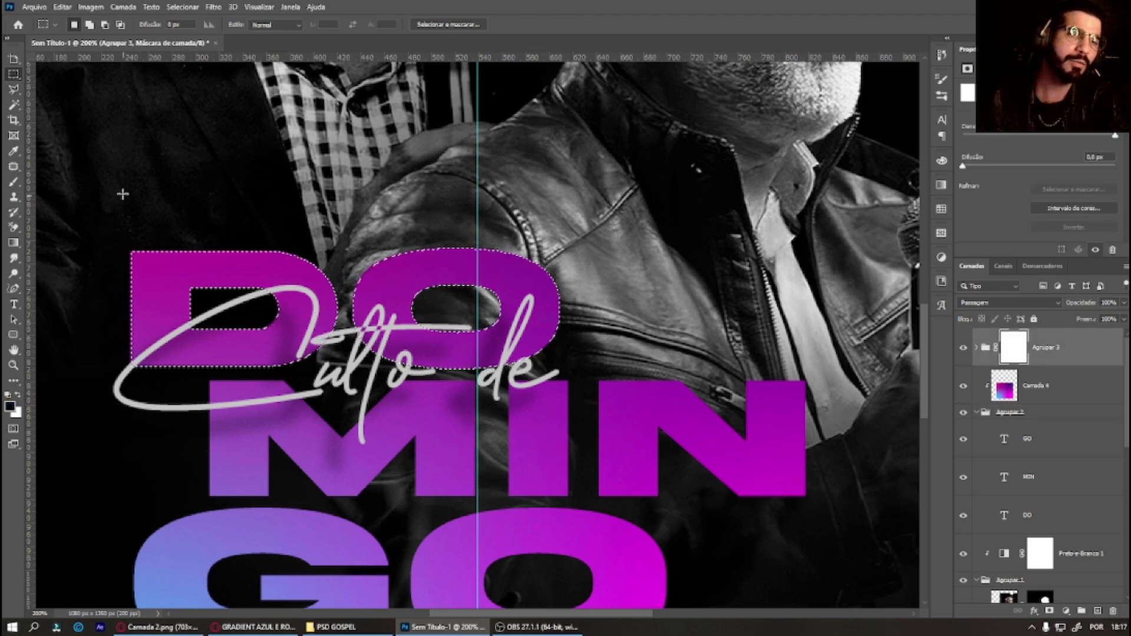
pyautogui.click(13, 181)
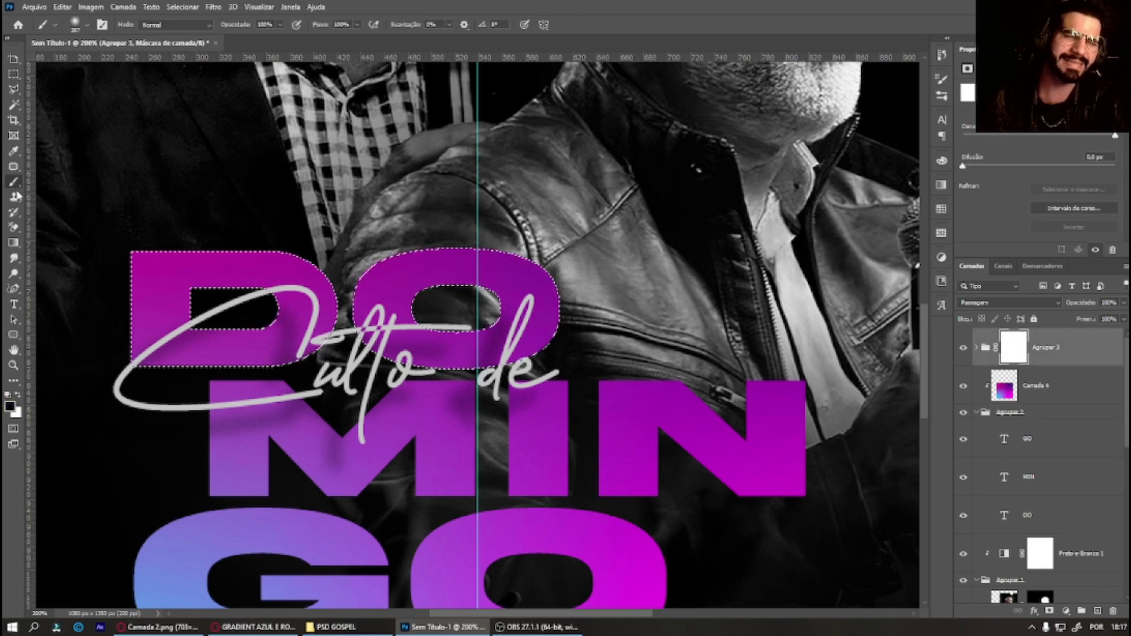
pyautogui.click(76, 24)
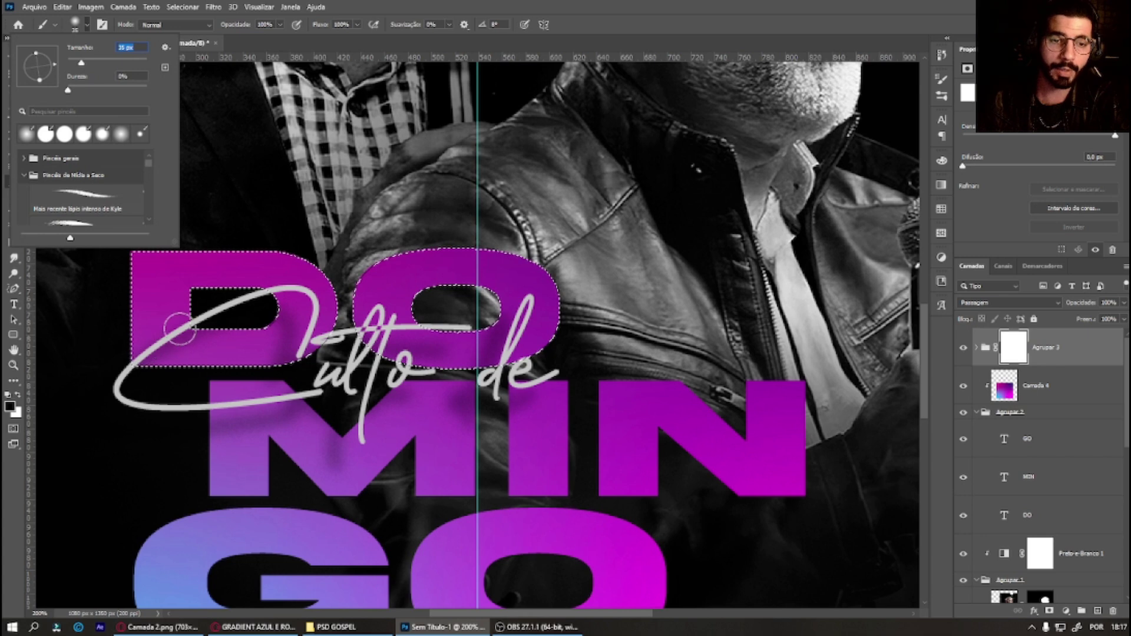
pyautogui.moveTo(180, 327); pyautogui.dragTo(182, 339)
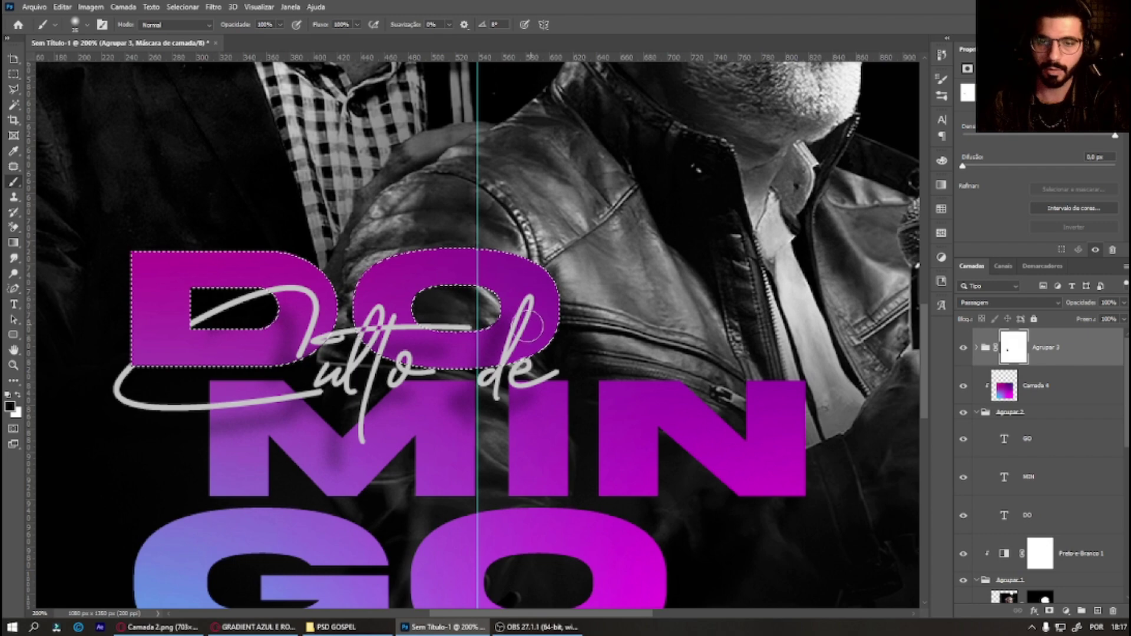
pyautogui.click(161, 286)
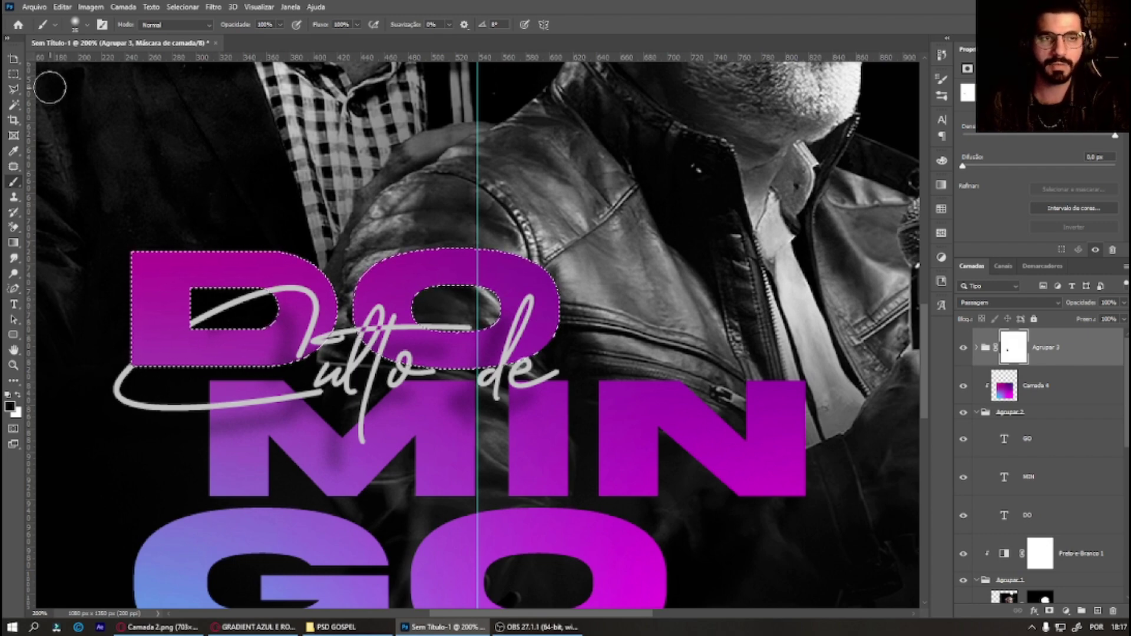
pyautogui.click(13, 74)
pyautogui.click(169, 113)
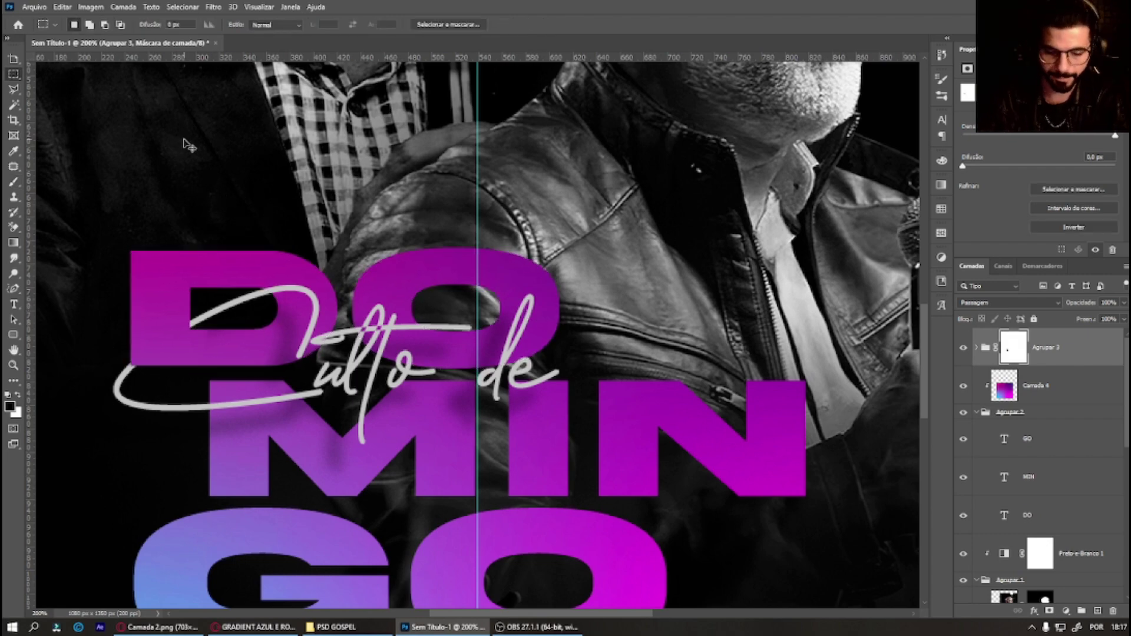
pyautogui.hotkey('ctrl', '-')
pyautogui.hotkey('ctrl', '-')
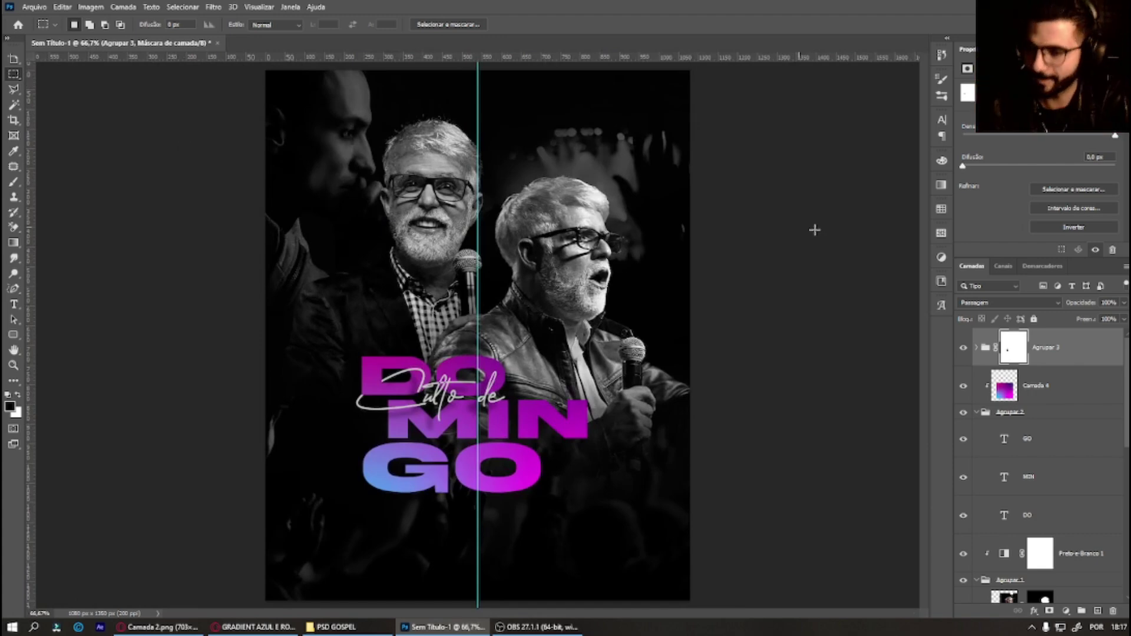
# Step: Marquee-select a strip across the right-hand pastor's chest
pyautogui.click(976, 412)
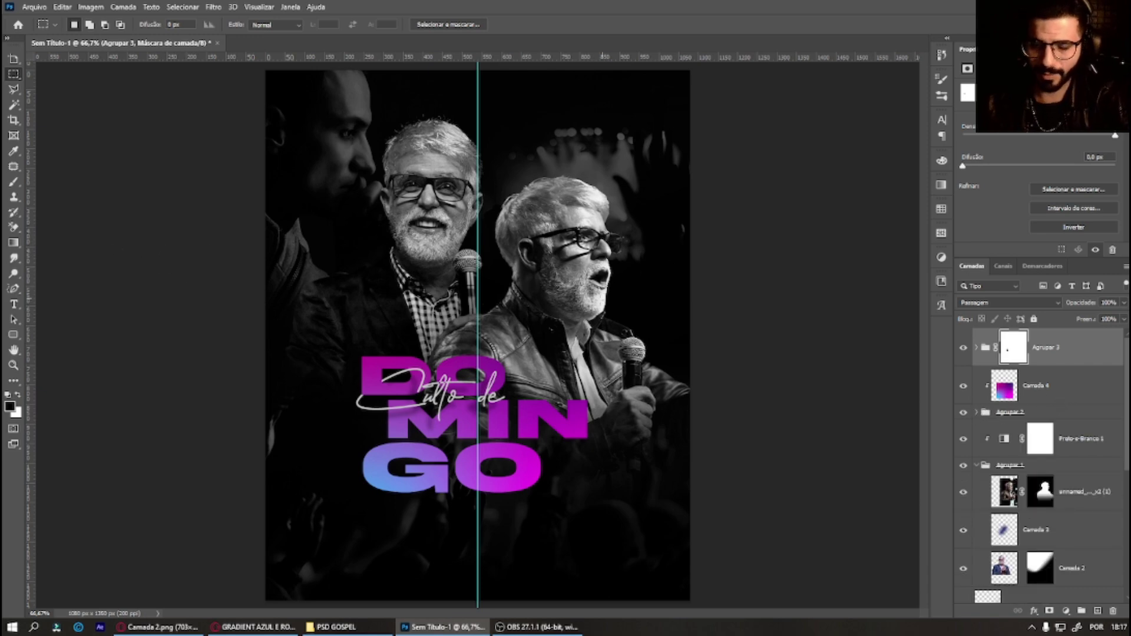
pyautogui.click(13, 306)
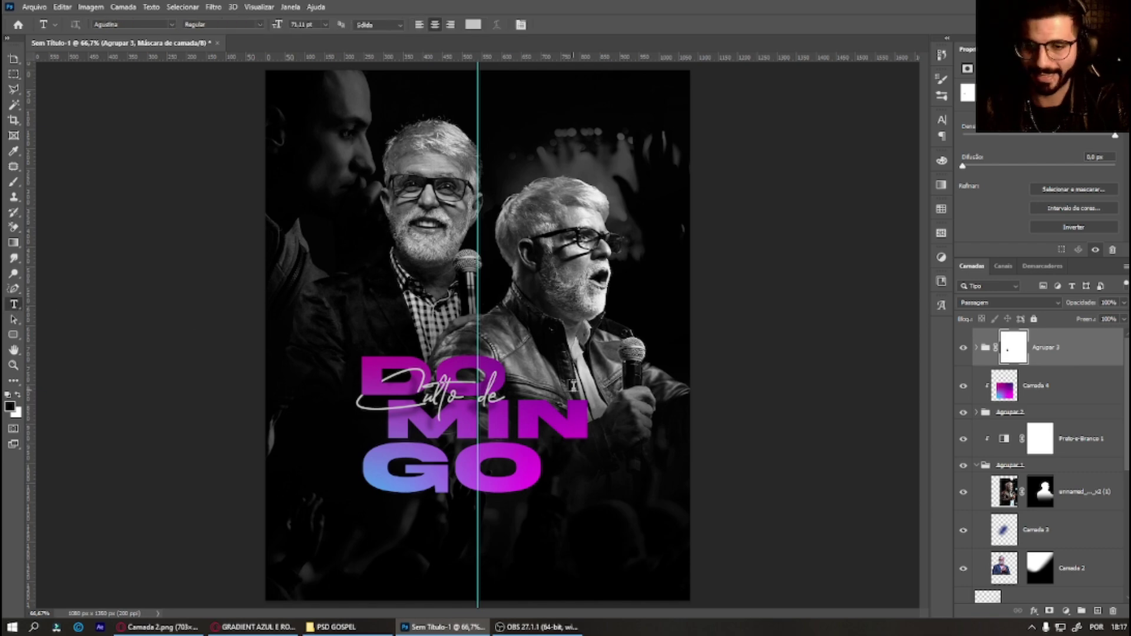
pyautogui.click(14, 73)
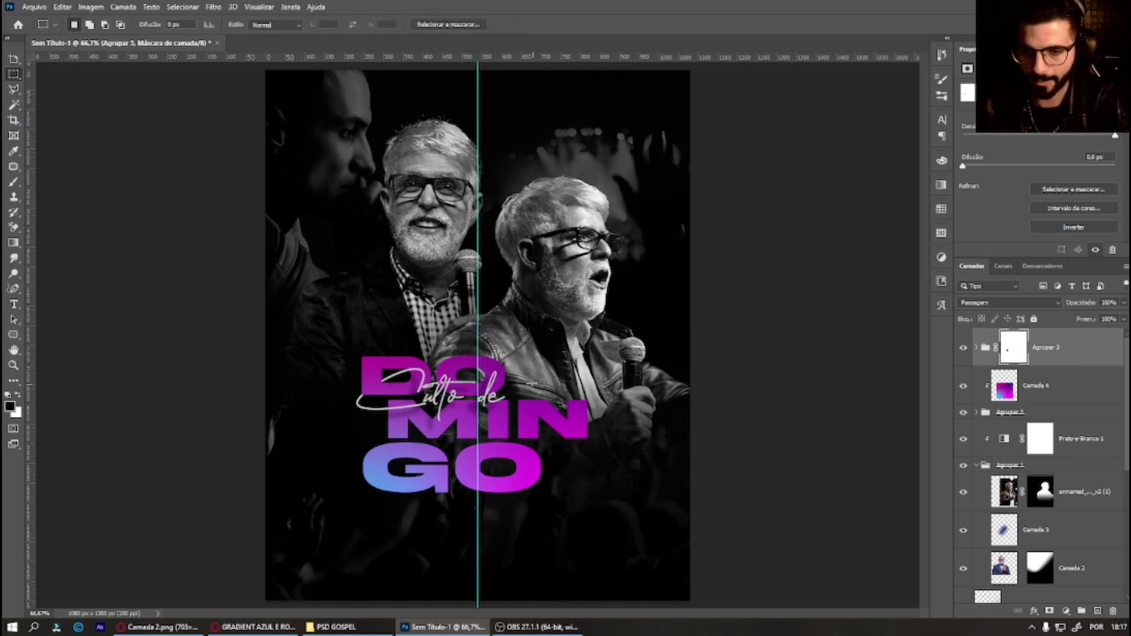
pyautogui.moveTo(516, 371); pyautogui.dragTo(589, 394)
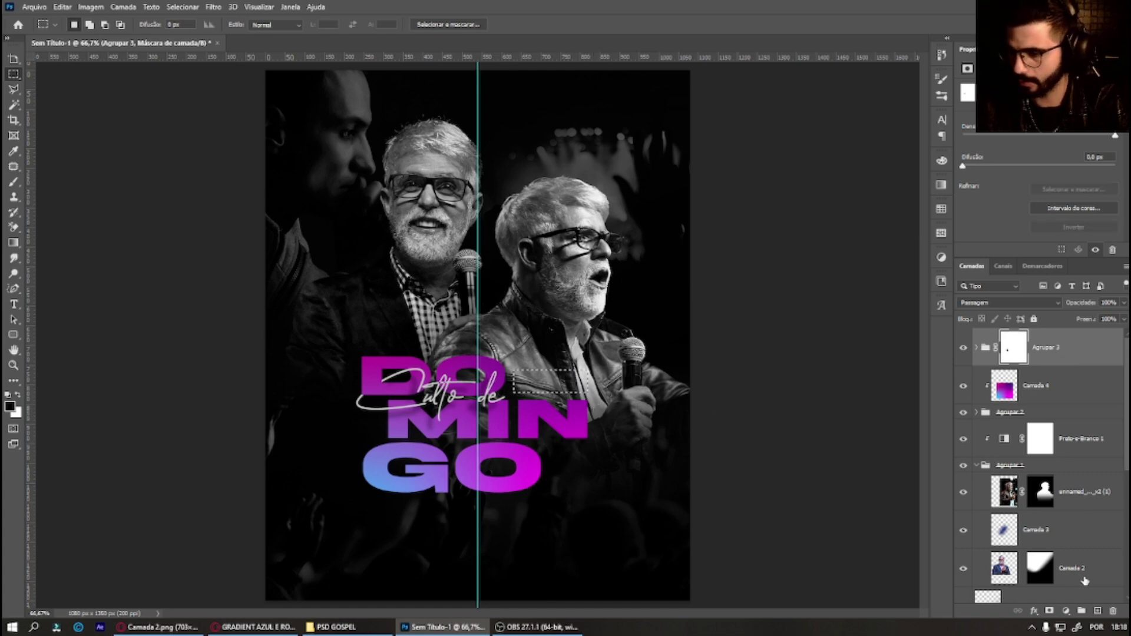
# Step: Fill the strip with a dark grey (2e2e2e) Solid Color layer
pyautogui.click(1066, 611)
pyautogui.click(1078, 405)
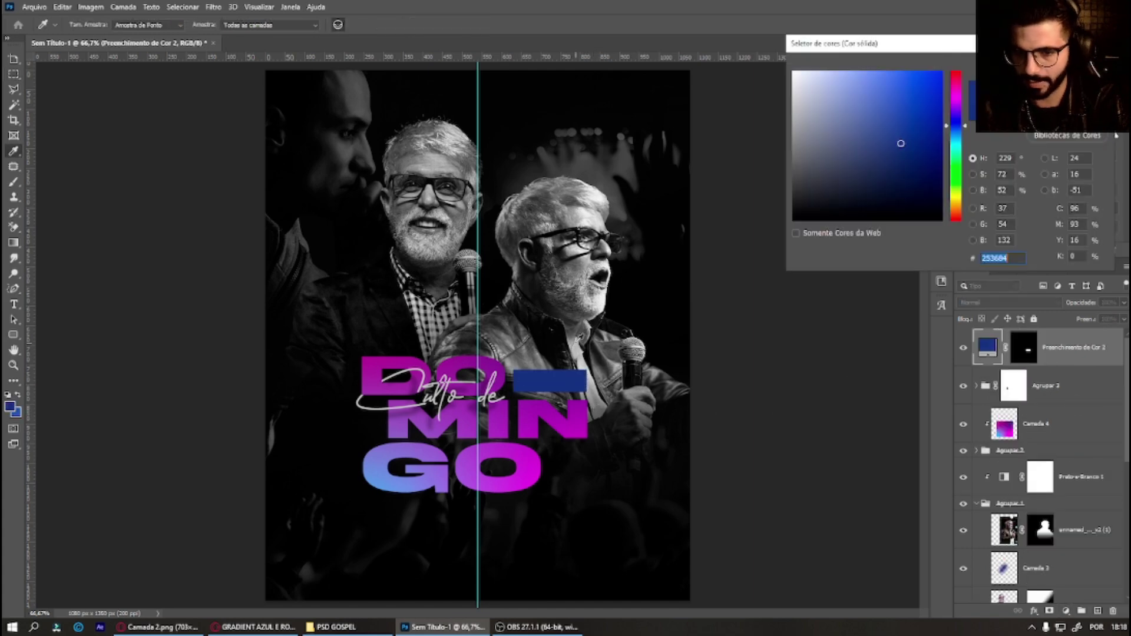
pyautogui.click(583, 406)
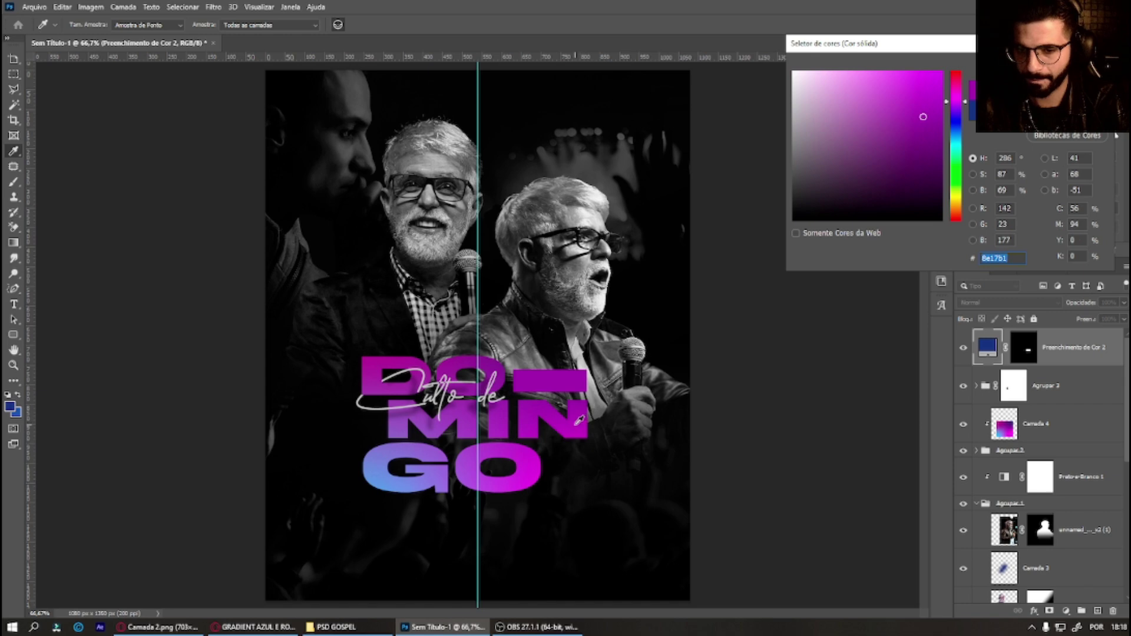
pyautogui.click(379, 465)
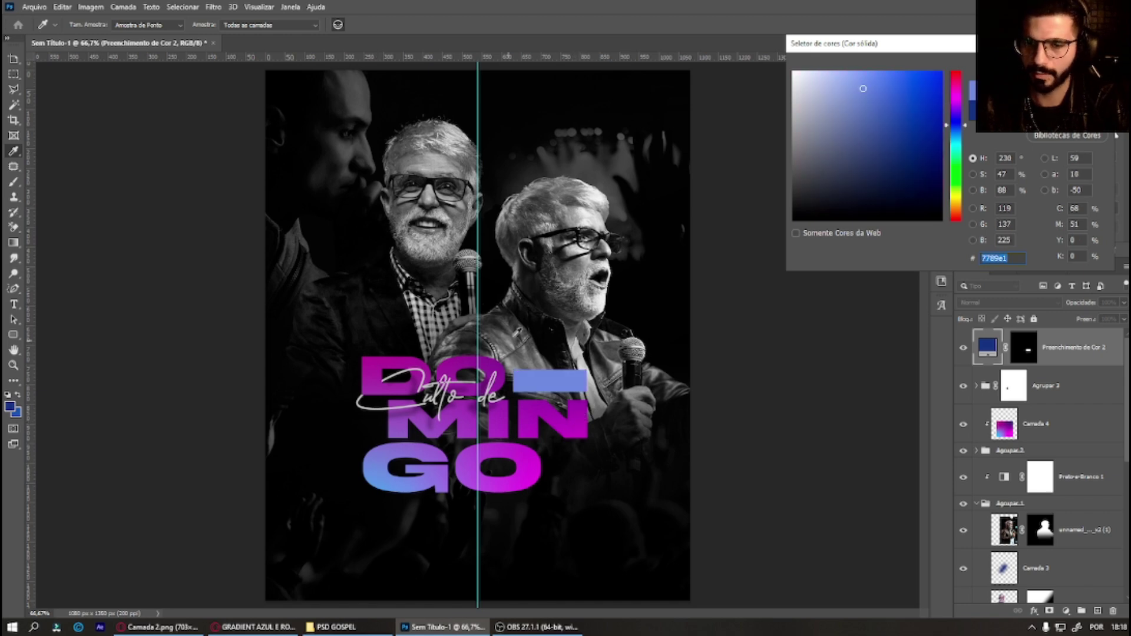
pyautogui.moveTo(857, 103)
pyautogui.mouseDown()
pyautogui.moveTo(771, 110)
pyautogui.moveTo(738, 195)
pyautogui.mouseUp()
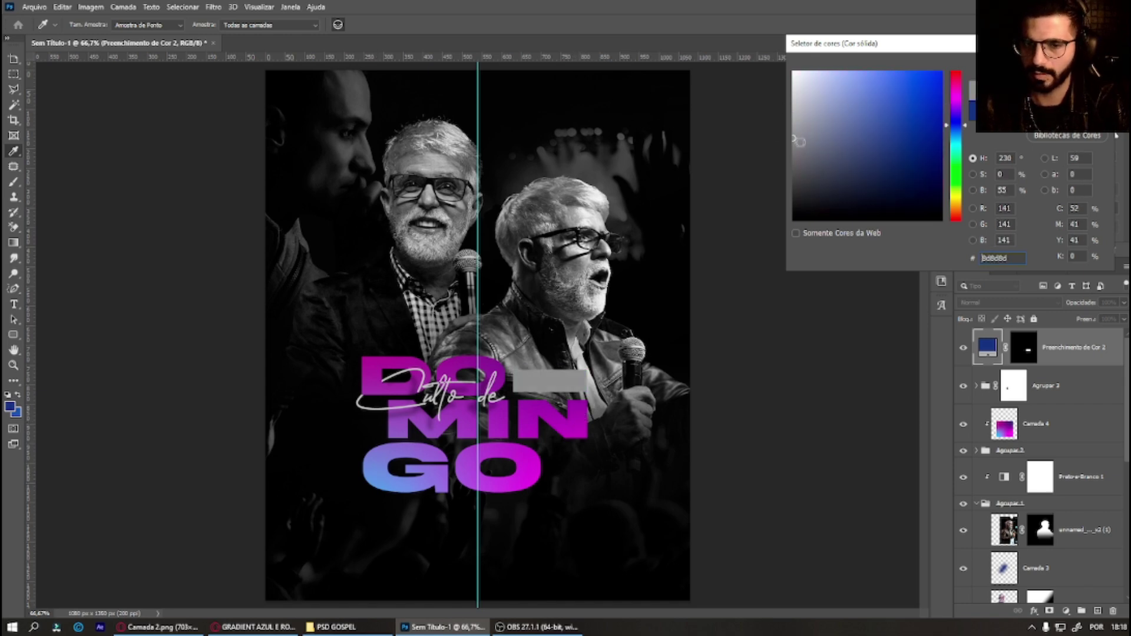
pyautogui.moveTo(814, 192)
pyautogui.mouseDown()
pyautogui.moveTo(761, 200)
pyautogui.moveTo(789, 197)
pyautogui.mouseUp()
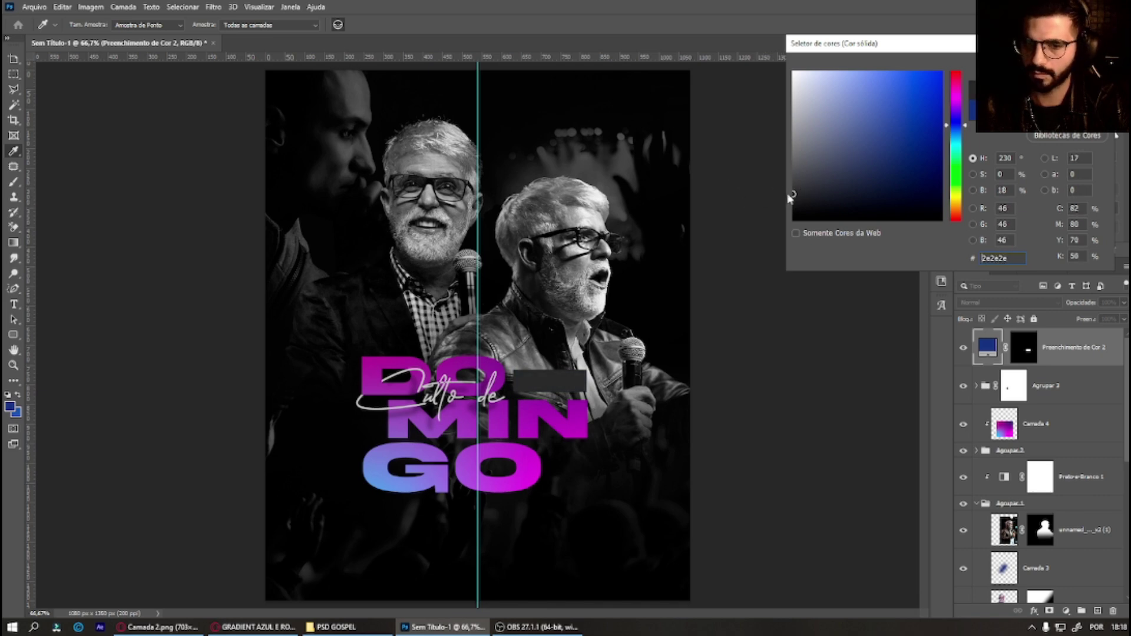
pyautogui.press('Return')
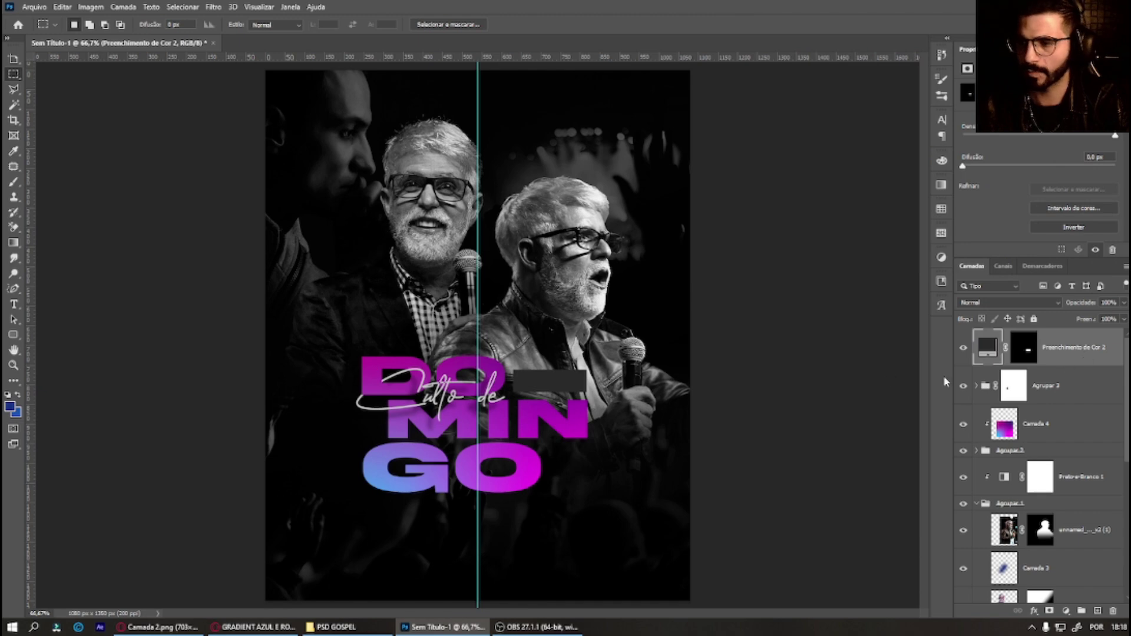
# Step: Type '19.MAI' on the grey strip in Akira Expanded Super Bold
pyautogui.click(14, 304)
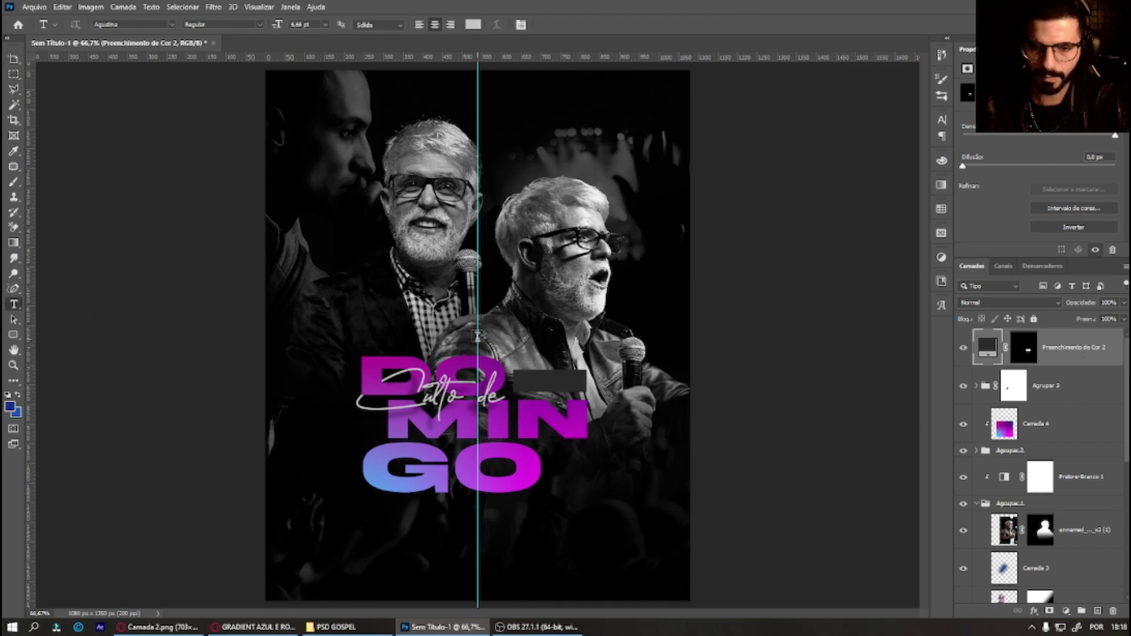
pyautogui.click(536, 321)
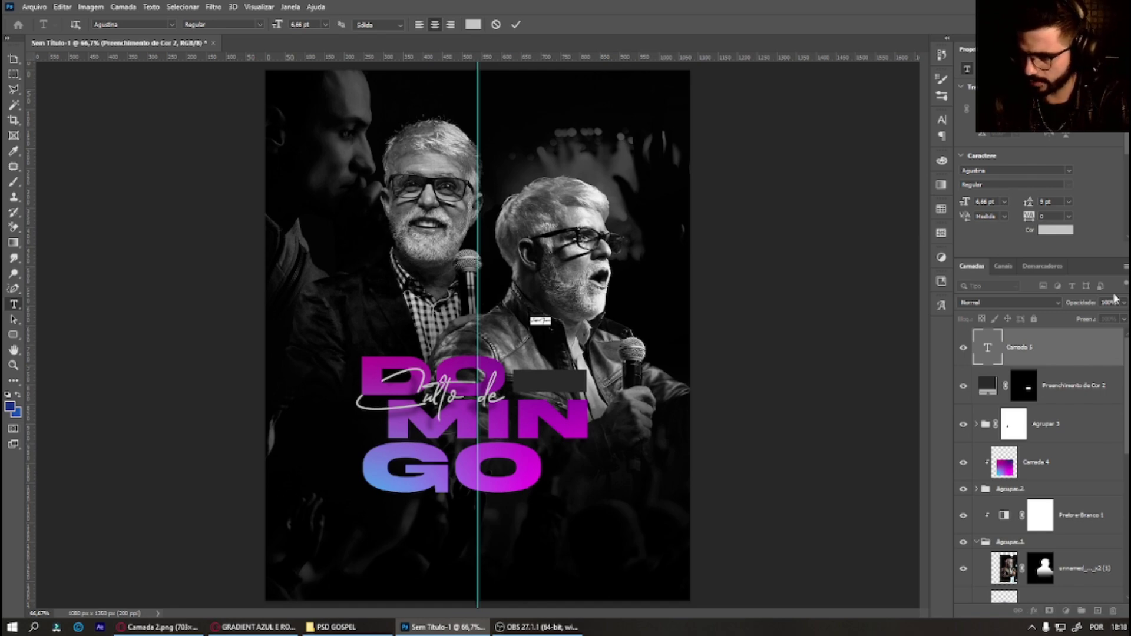
pyautogui.write('19')
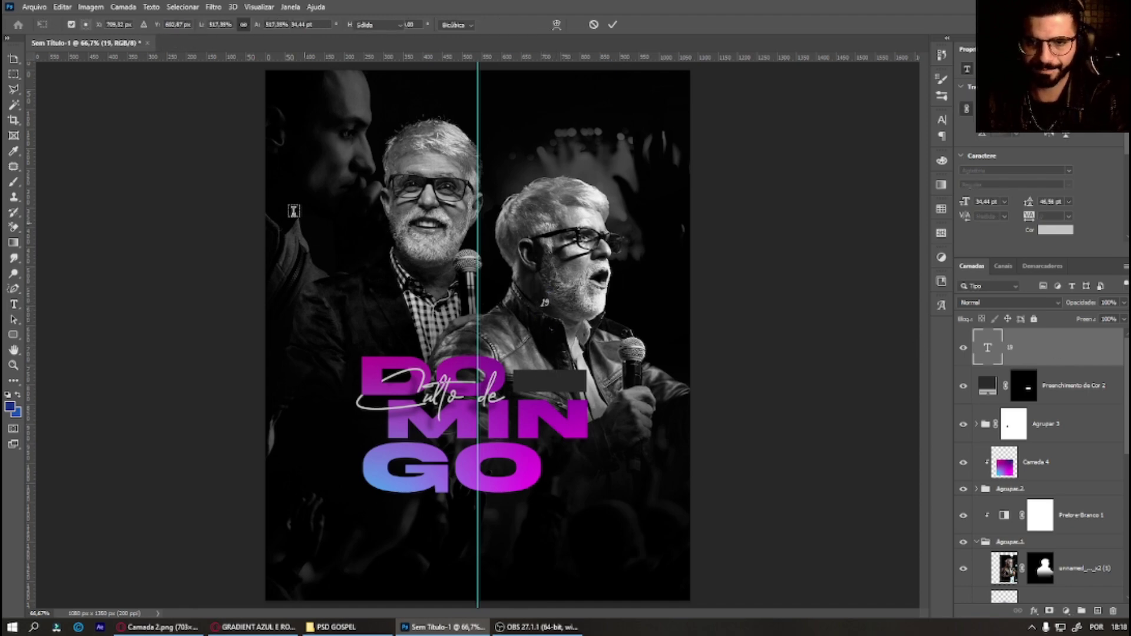
pyautogui.hotkey('ctrl', 'Return')
pyautogui.click(148, 25)
pyautogui.write('a')
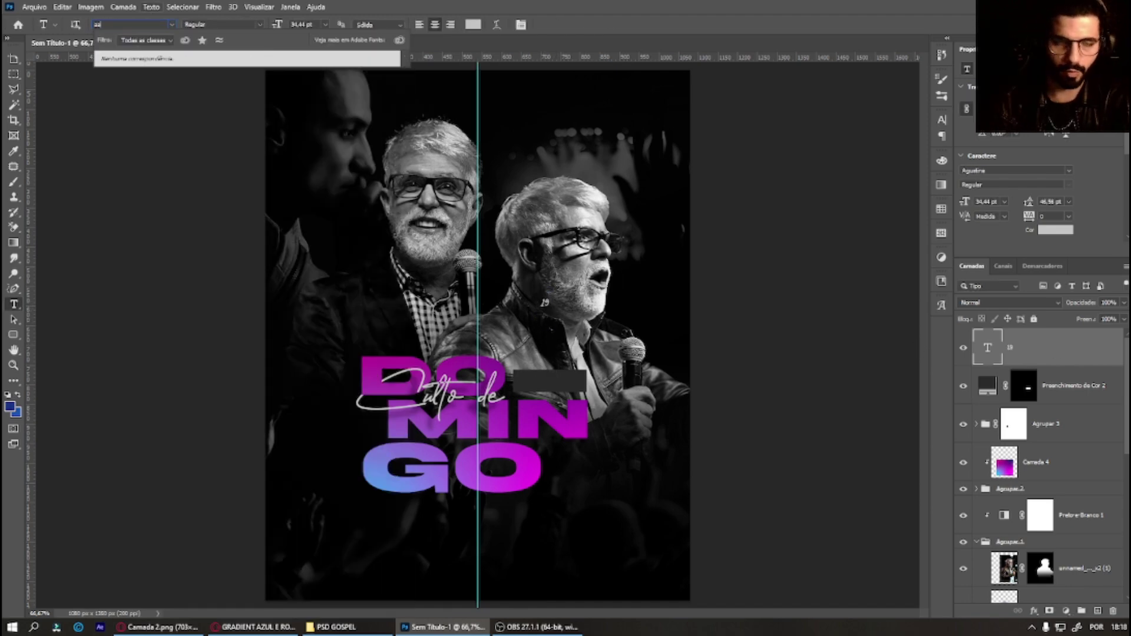
pyautogui.write('kira Expanded')
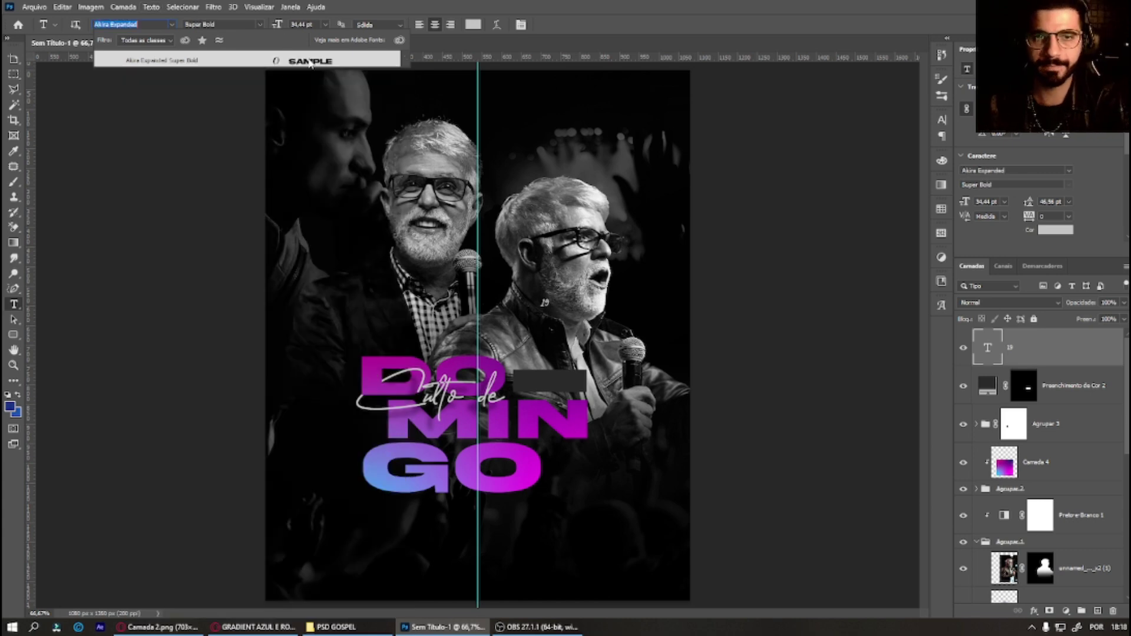
pyautogui.click(307, 60)
pyautogui.click(543, 300)
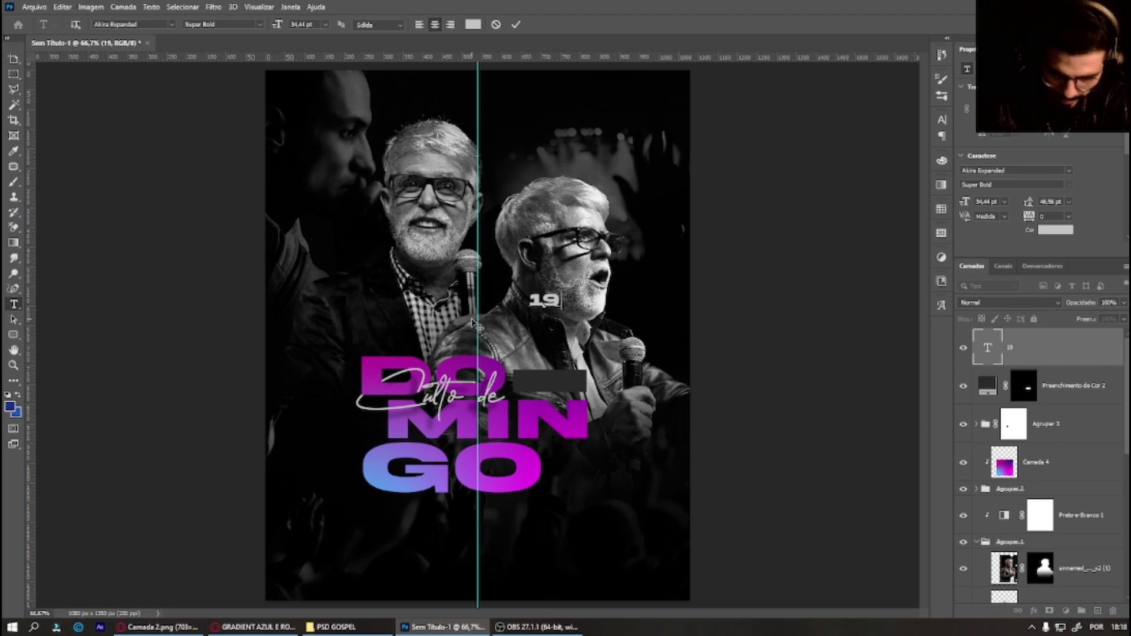
pyautogui.write('.MAI')
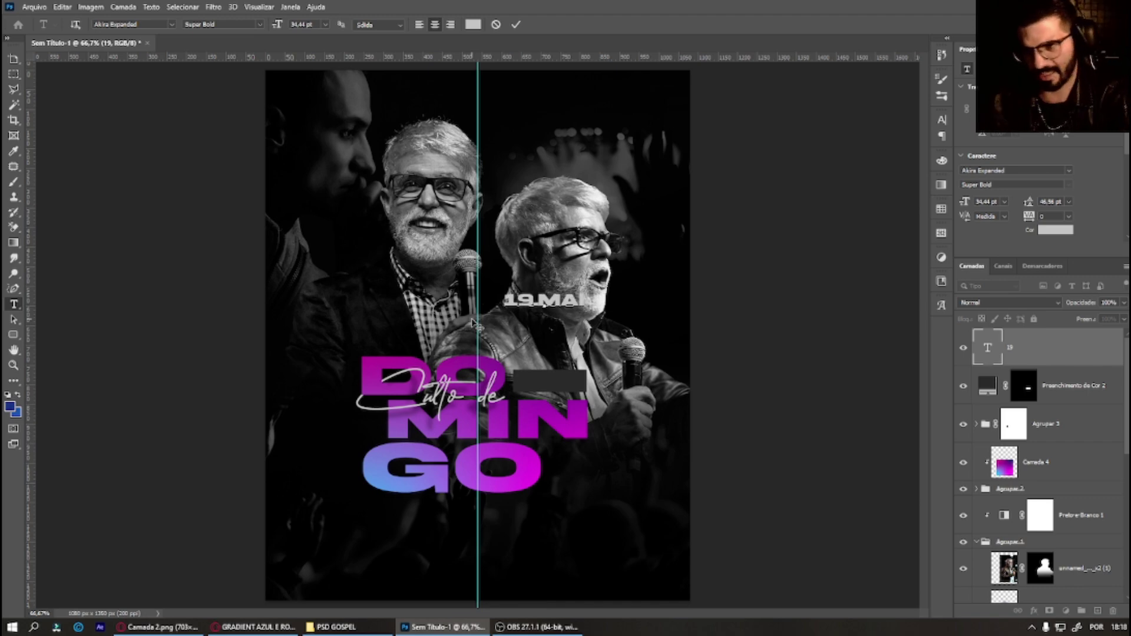
pyautogui.hotkey('ctrl', 'Return')
# Step: Scale 19.MAI to about two-thirds, move it beside DO, and tighten its tracking
pyautogui.hotkey('ctrl', 't')
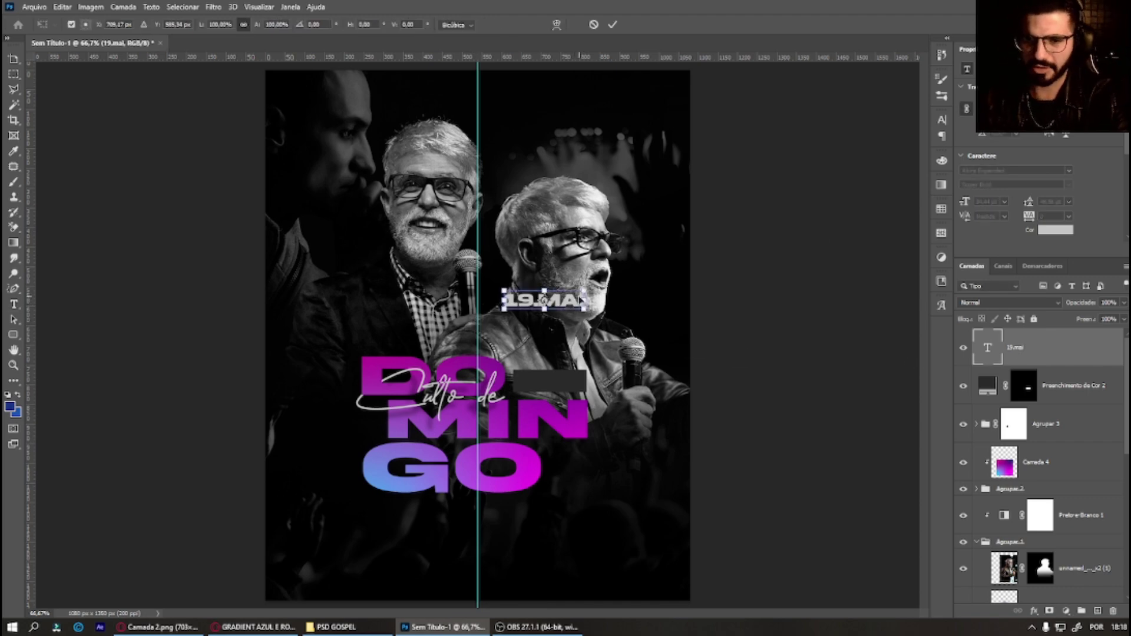
pyautogui.moveTo(586, 291); pyautogui.dragTo(556, 296)
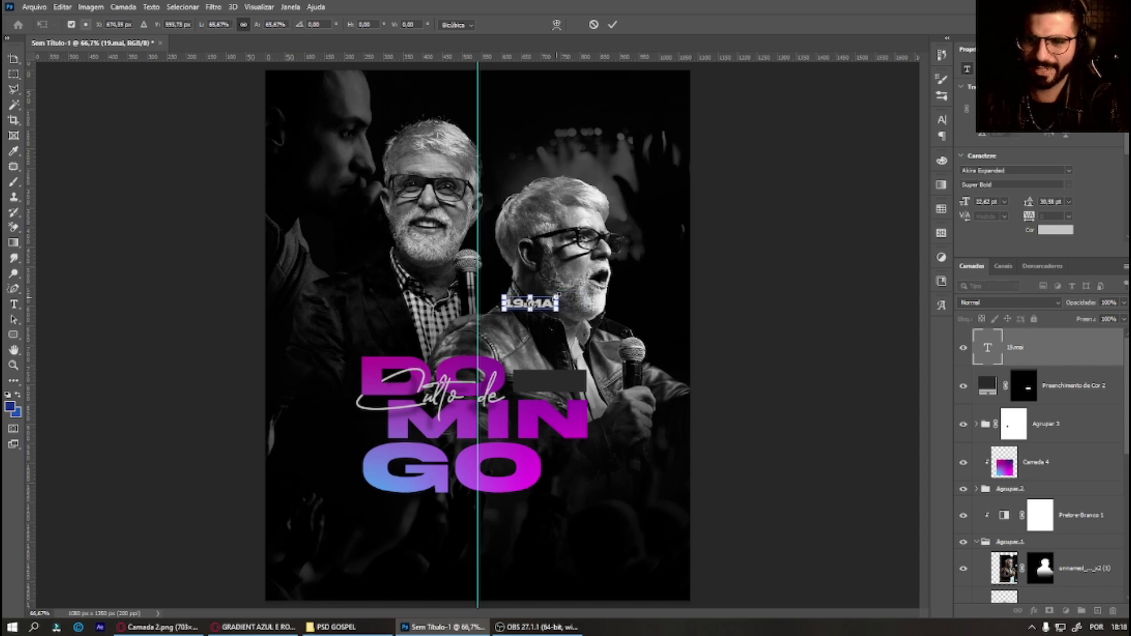
pyautogui.press('Return')
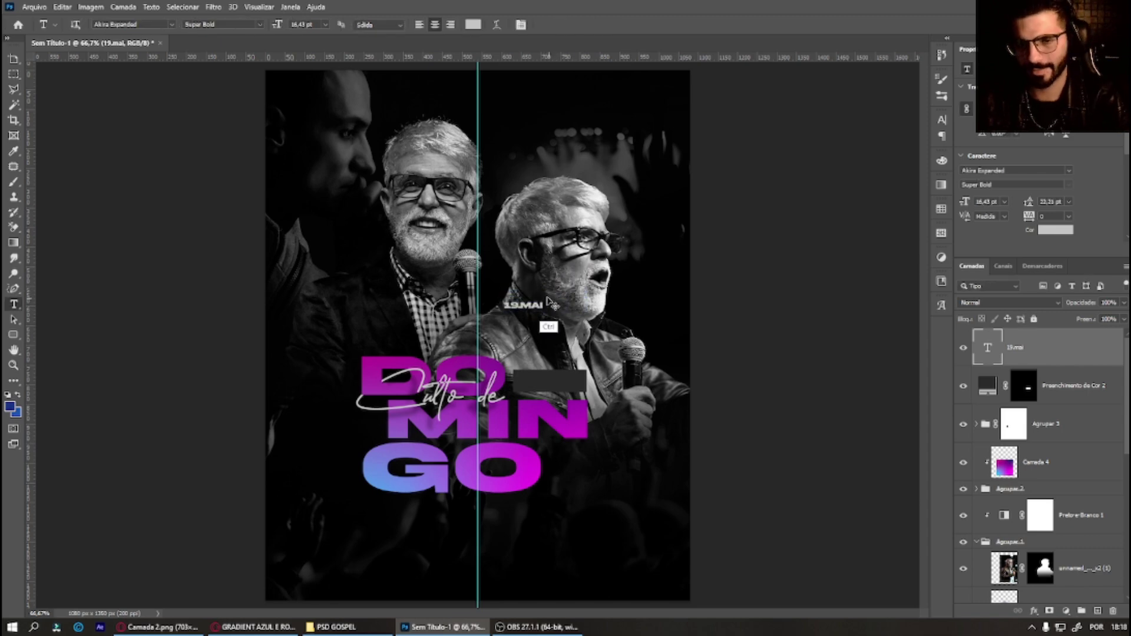
pyautogui.moveTo(550, 303)
pyautogui.mouseDown()
pyautogui.moveTo(547, 380)
pyautogui.moveTo(586, 371)
pyautogui.moveTo(580, 384)
pyautogui.mouseUp()
pyautogui.hotkey('ctrl', 't')
pyautogui.press('Return')
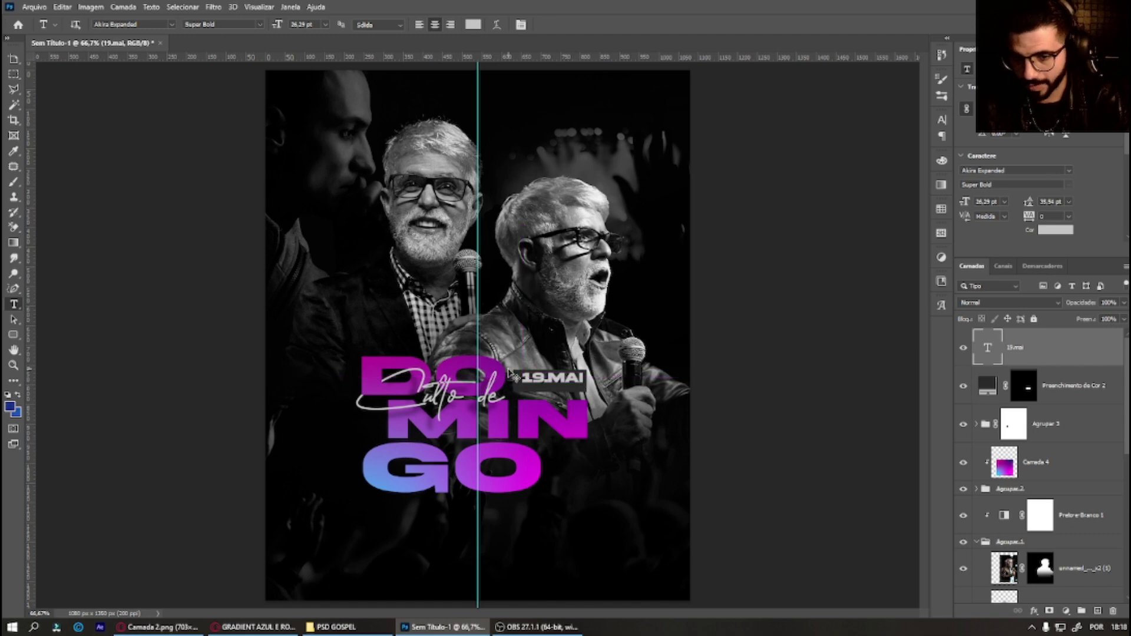
pyautogui.hotkey('alt', 'Left')
pyautogui.hotkey('alt', 'Left')
# Step: Add an enlarged 'A PARTIR DAS 20H' text line just under 19.MAI
pyautogui.click(536, 341)
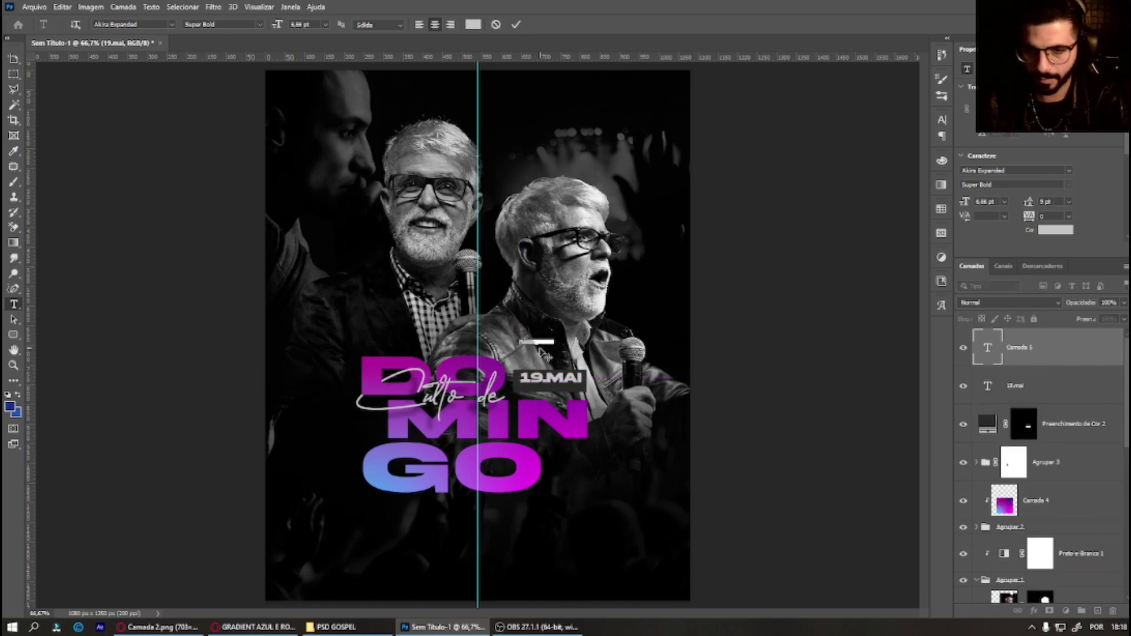
pyautogui.write('AGESI')
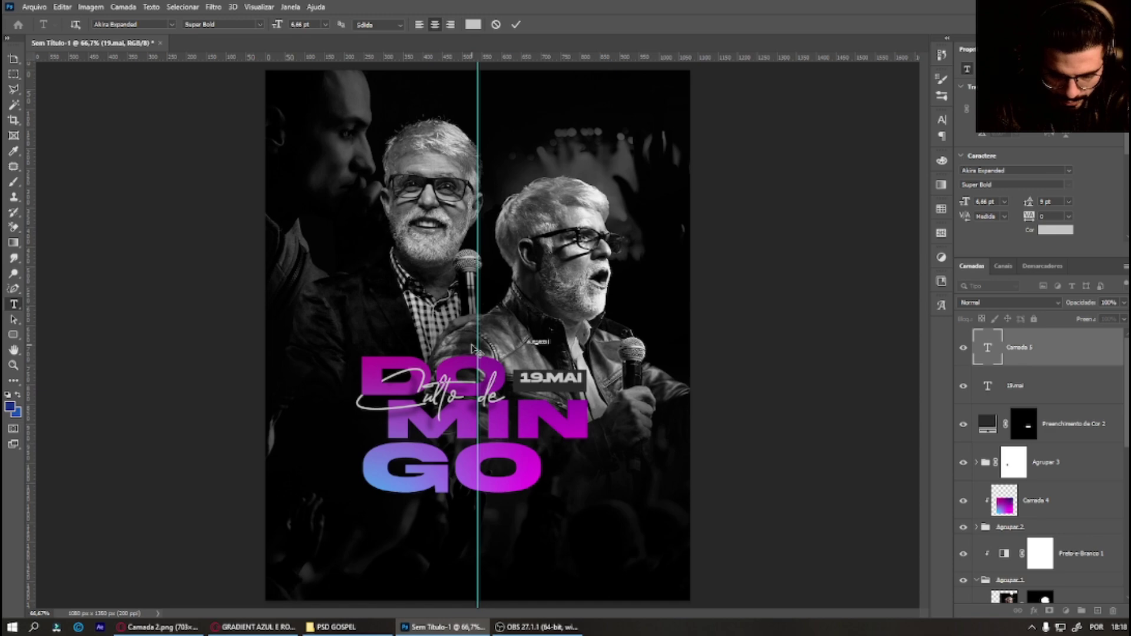
pyautogui.write('a partir das 20h')
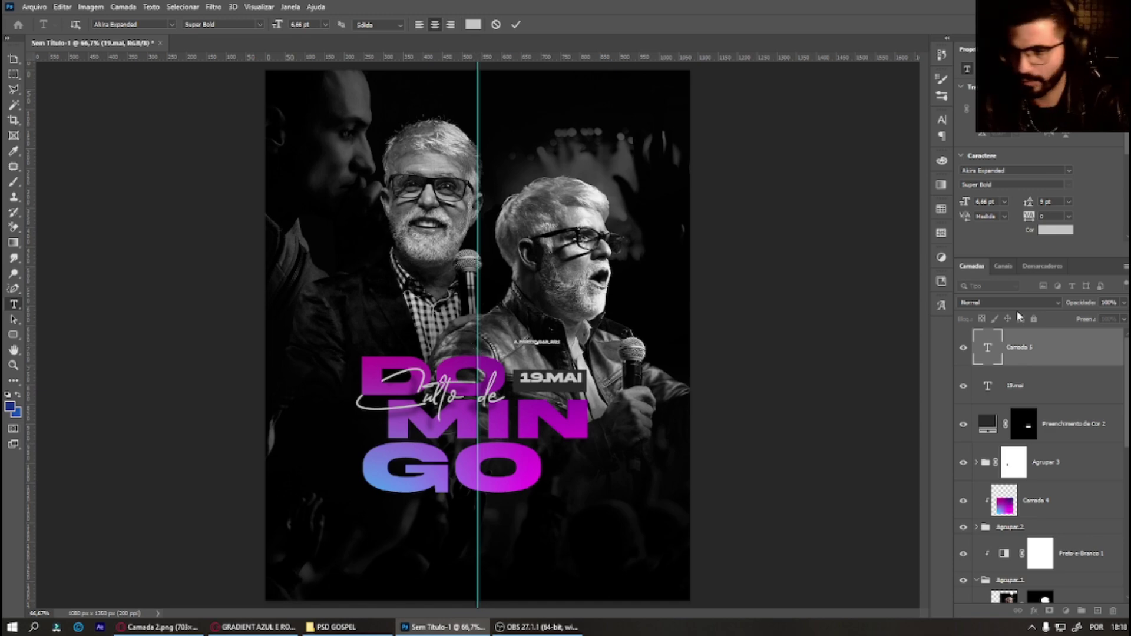
pyautogui.moveTo(575, 358)
pyautogui.mouseDown()
pyautogui.moveTo(581, 402)
pyautogui.moveTo(583, 390)
pyautogui.mouseUp()
pyautogui.hotkey('ctrl', 't')
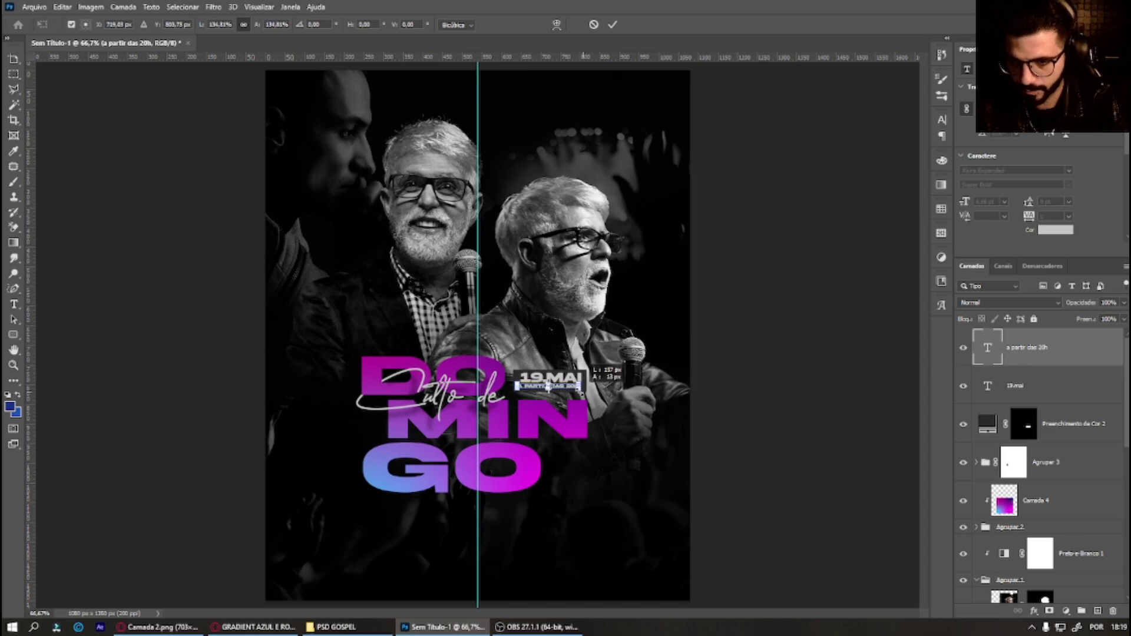
pyautogui.press('Return')
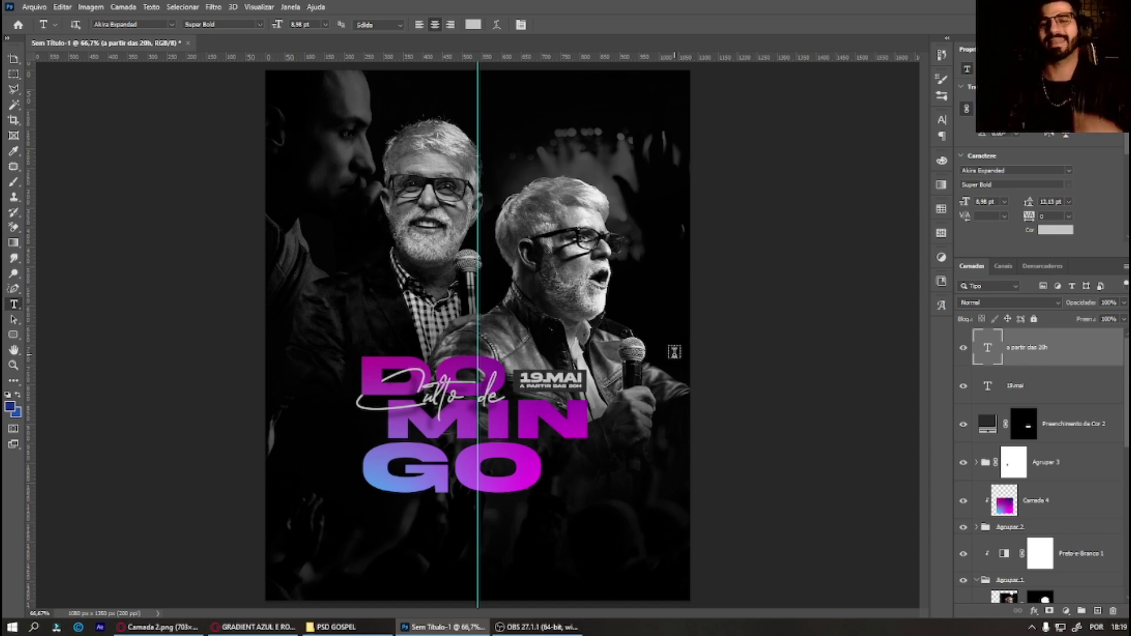
# Step: Lower the Fill of both date text layers to about 49%
pyautogui.click(1079, 430)
pyautogui.click(553, 377)
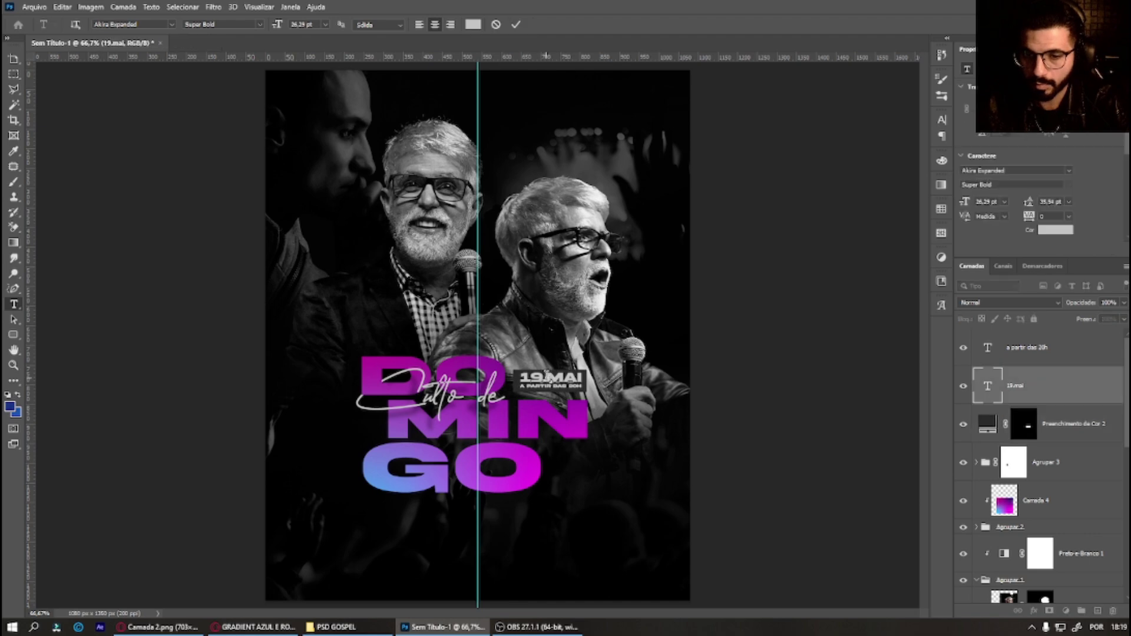
pyautogui.keyDown('shift'); pyautogui.click(1054, 347); pyautogui.keyUp('shift')
pyautogui.click(1124, 319)
pyautogui.moveTo(1121, 333); pyautogui.dragTo(1094, 335)
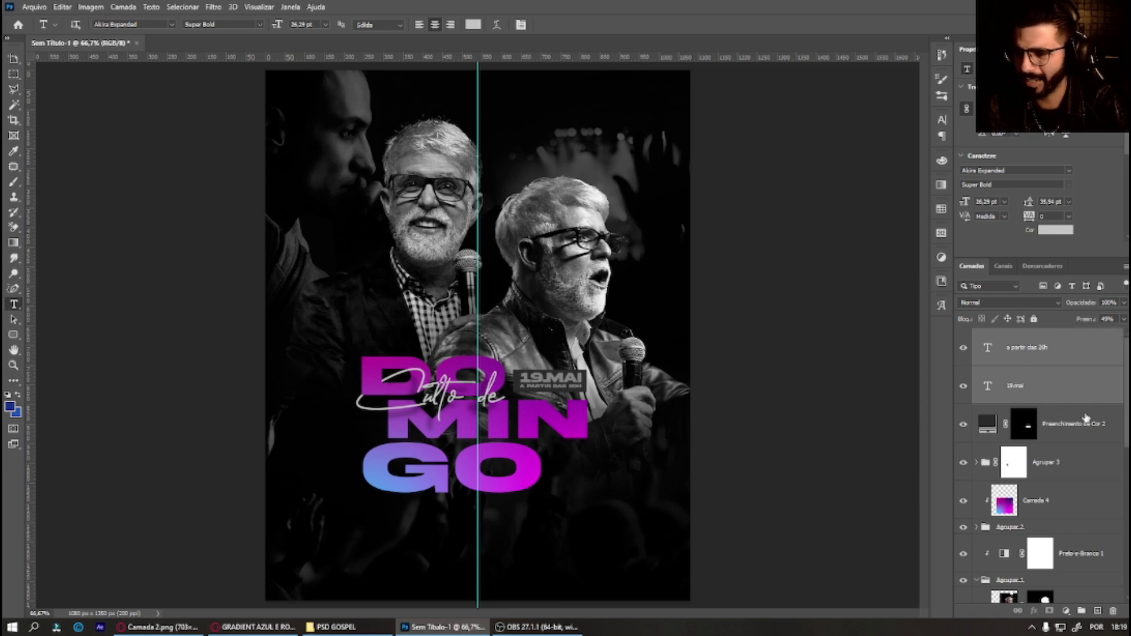
pyautogui.click(987, 422)
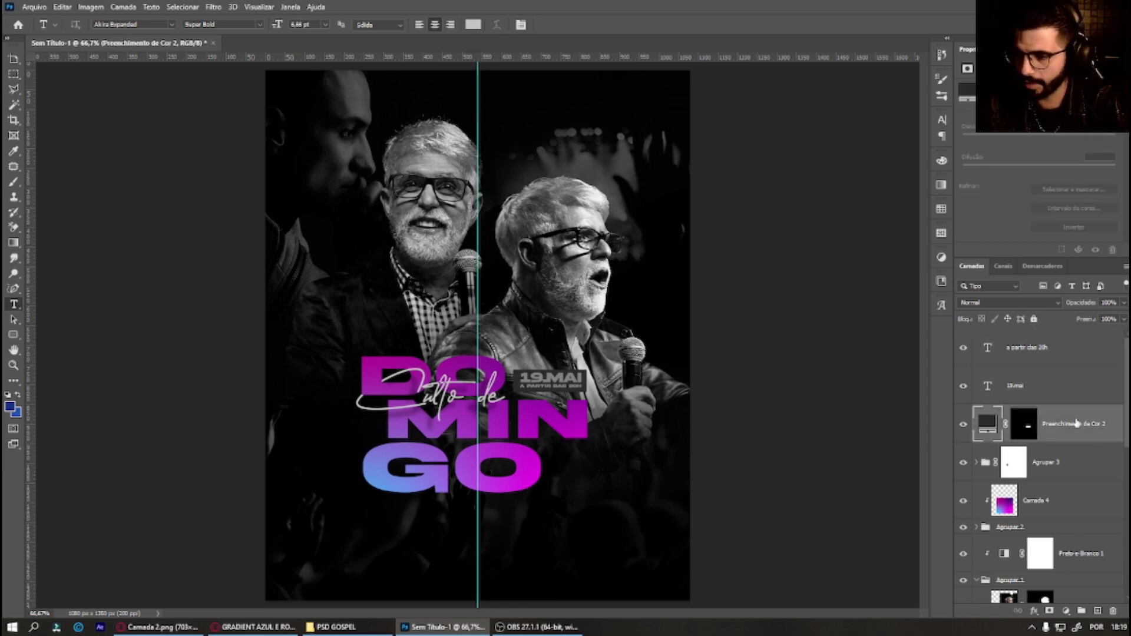
# Step: Add a Drop Shadow to Preenchimento de Cor 2 with about 57% opacity and 21 px size
pyautogui.click(1033, 611)
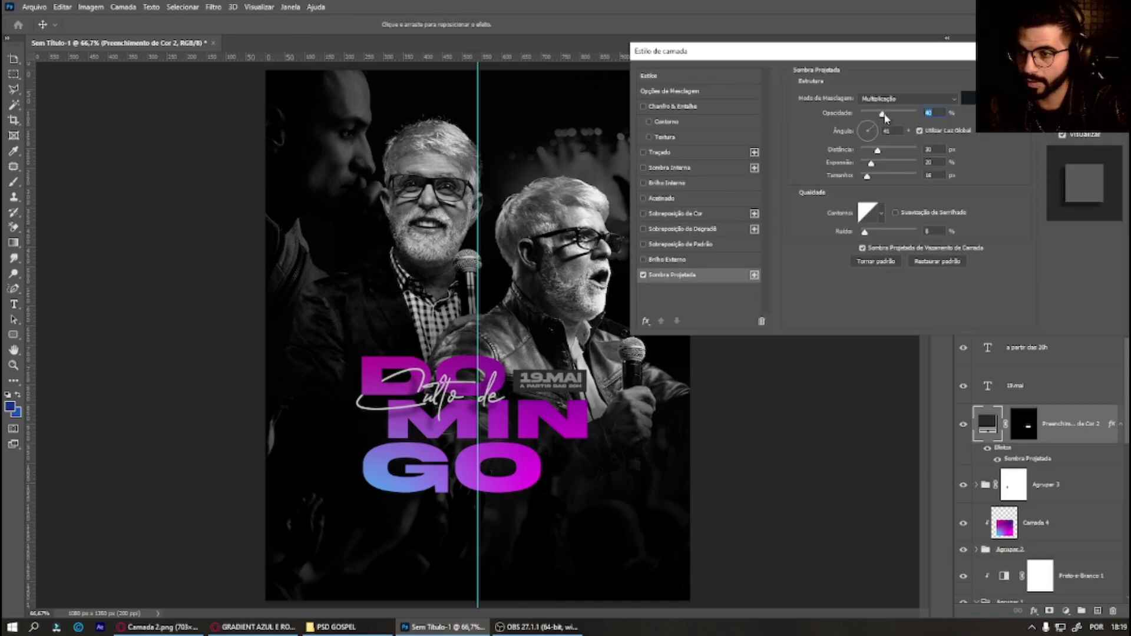
pyautogui.moveTo(884, 114); pyautogui.dragTo(892, 114)
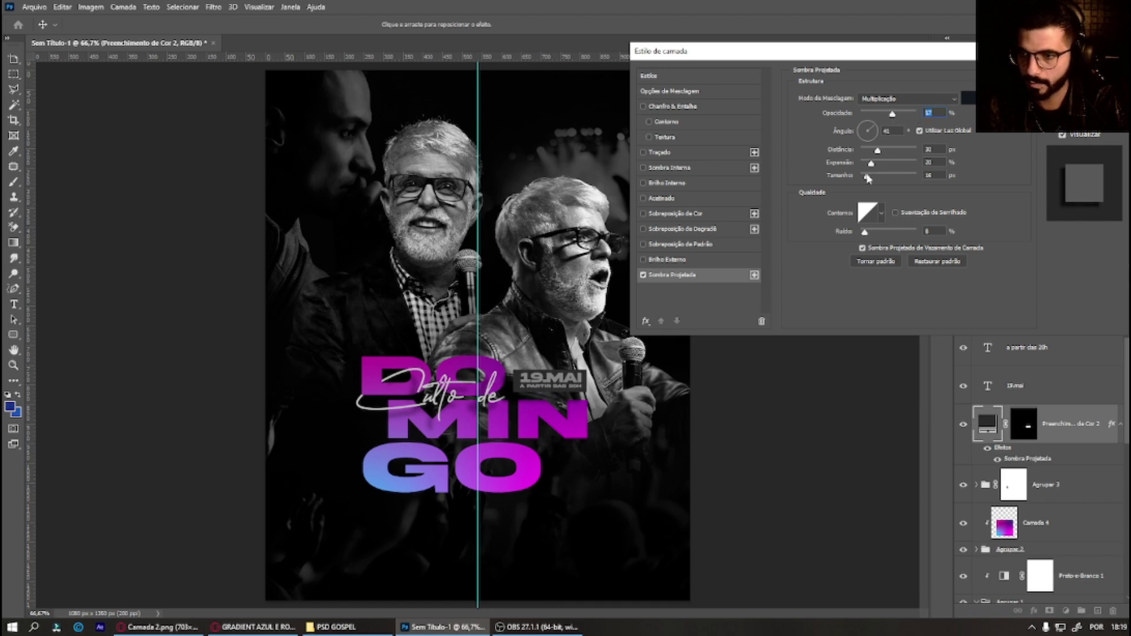
pyautogui.moveTo(859, 179)
pyautogui.mouseDown()
pyautogui.moveTo(872, 179)
pyautogui.moveTo(870, 153)
pyautogui.mouseUp()
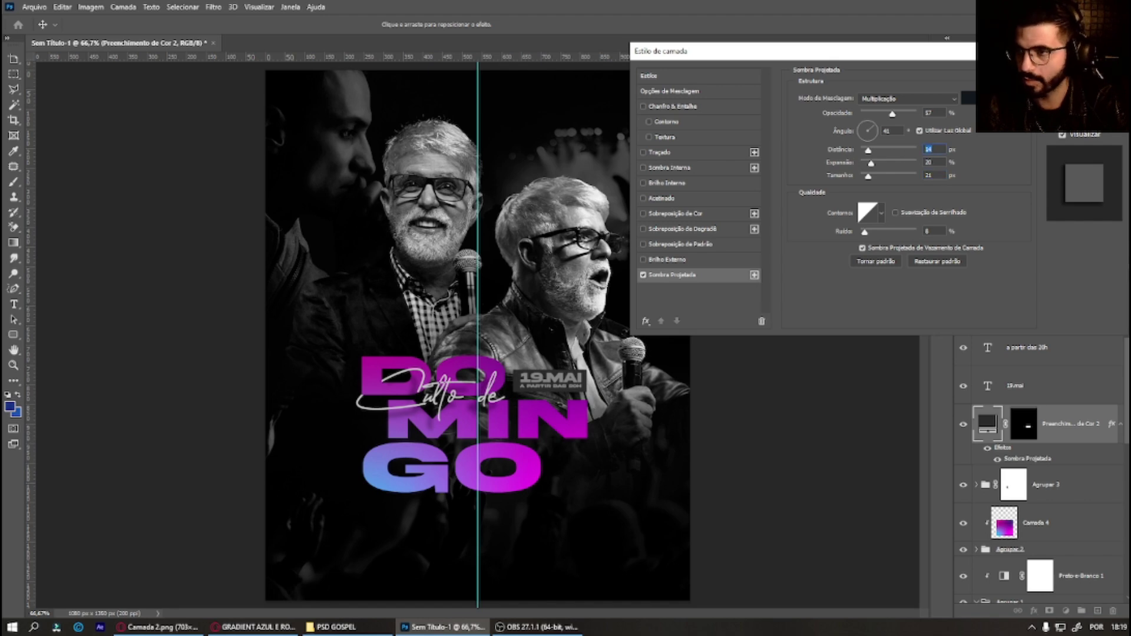
pyautogui.press('Return')
# Step: Nudge the two date layers a few pixels down-left, then check the whole poster at 66.7%
pyautogui.press('t')
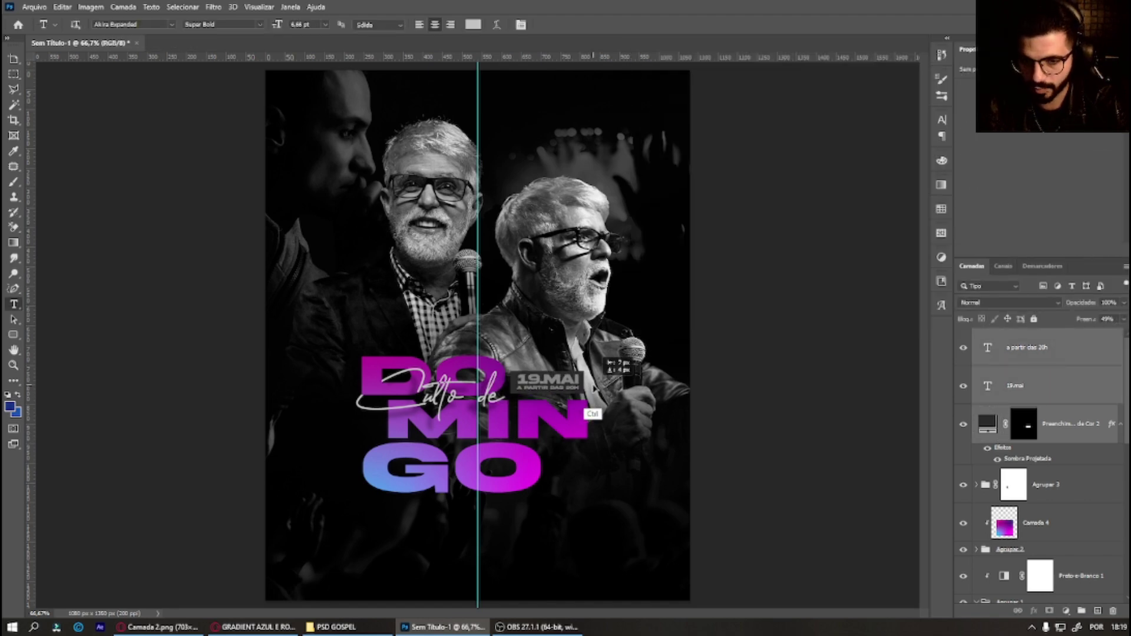
pyautogui.moveTo(596, 388); pyautogui.dragTo(592, 391)
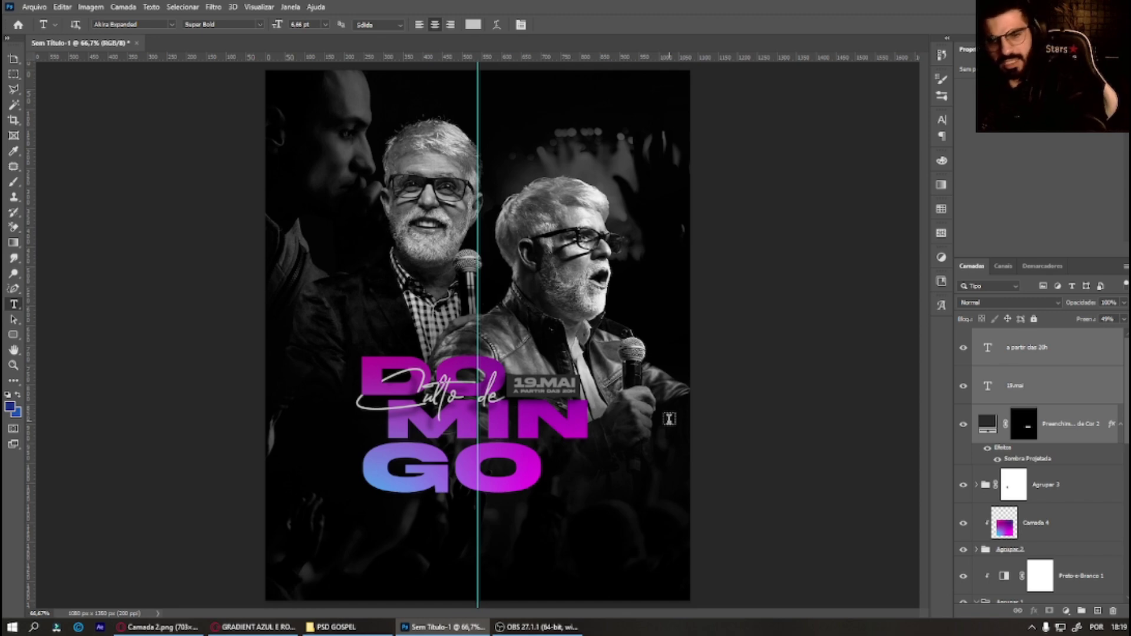
pyautogui.hotkey('ctrl', '-')
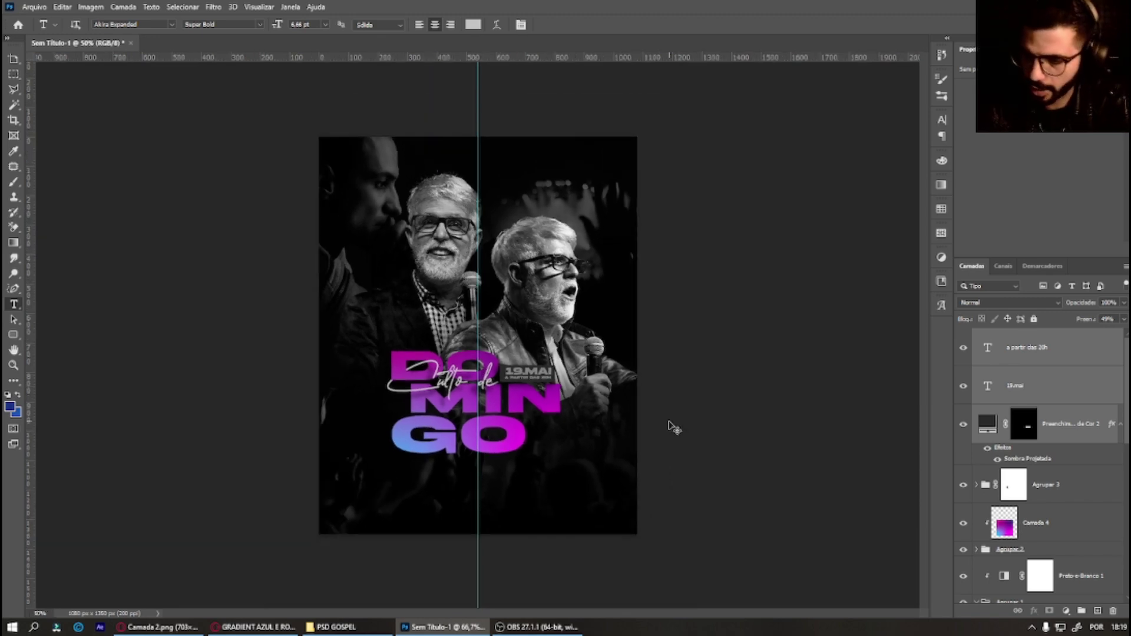
pyautogui.hotkey('ctrl', '-')
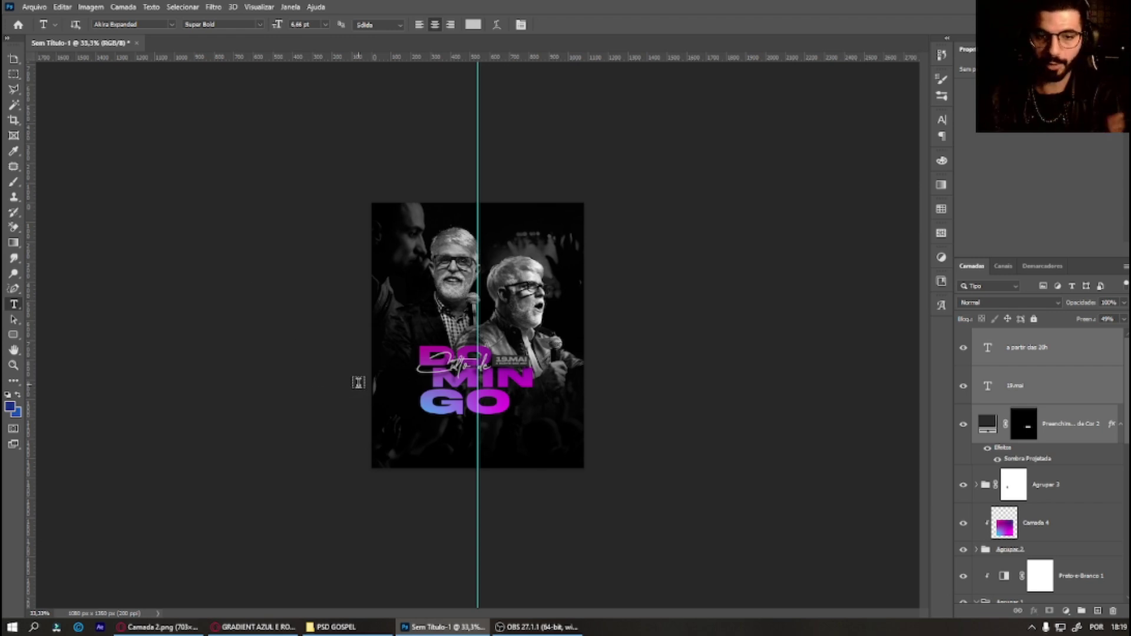
pyautogui.hotkey('ctrl', '+')
pyautogui.hotkey('ctrl', '+')
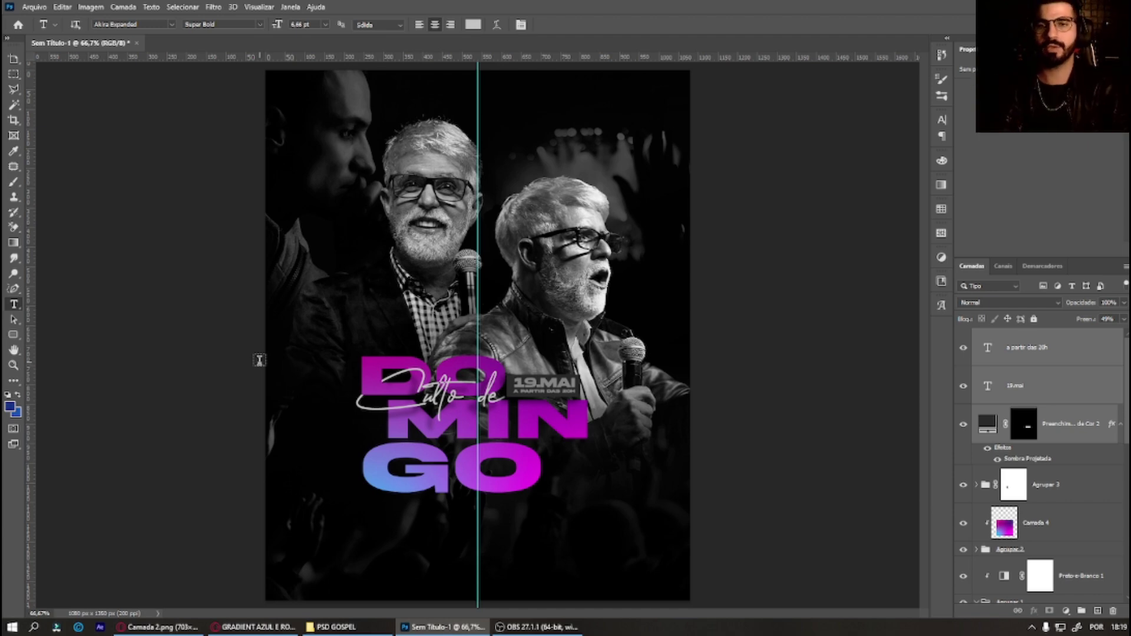
pyautogui.click(1066, 356)
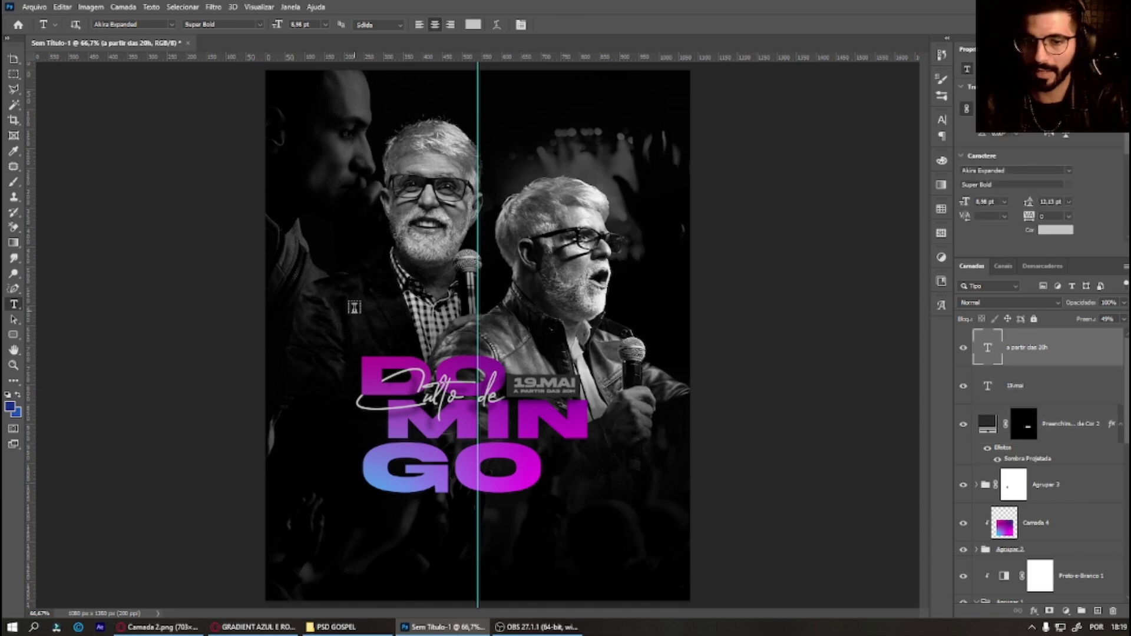
# Step: Shift the Camada 4 gradient's hue from purple-pink to blue and teal
pyautogui.click(1051, 533)
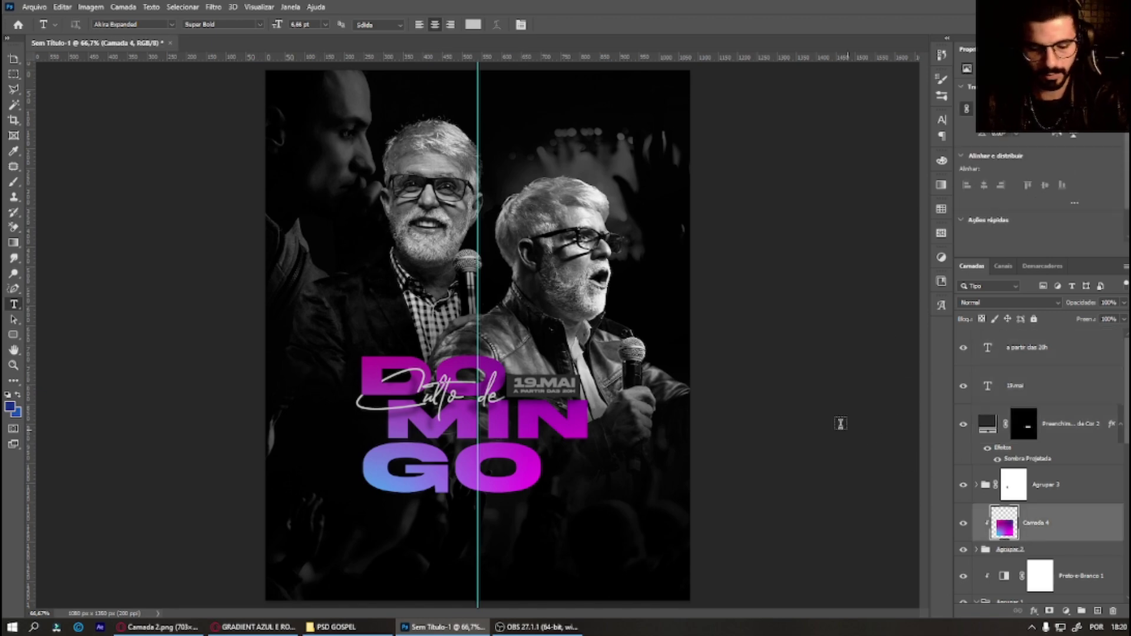
pyautogui.hotkey('ctrl', 'u')
pyautogui.moveTo(945, 144)
pyautogui.mouseDown()
pyautogui.moveTo(984, 144)
pyautogui.moveTo(891, 143)
pyautogui.moveTo(912, 144)
pyautogui.mouseUp()
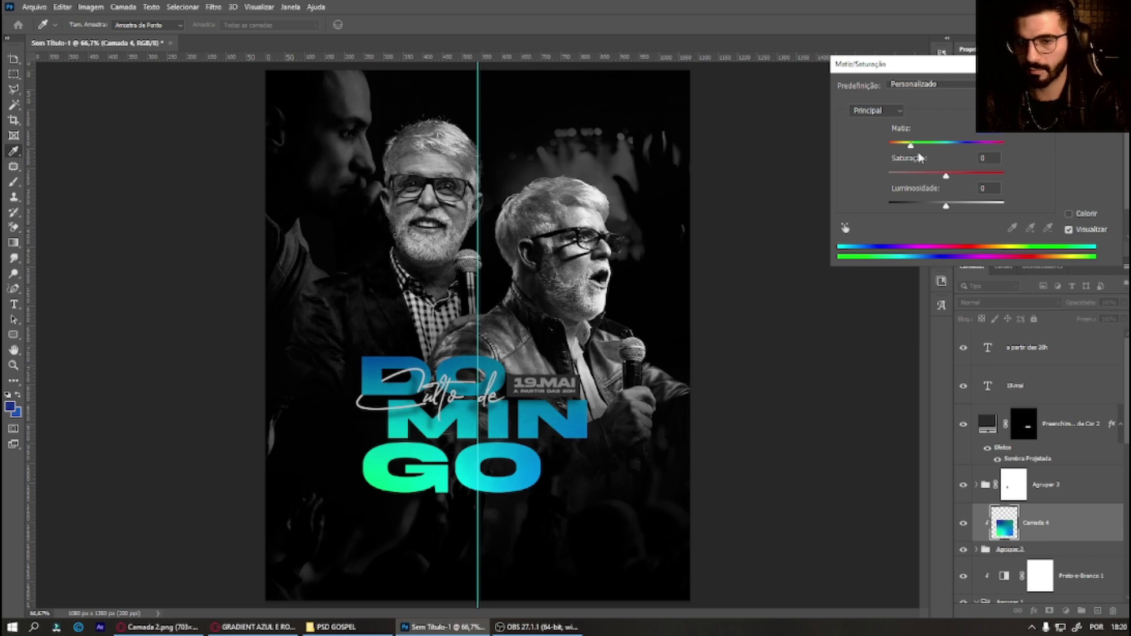
pyautogui.click(913, 144)
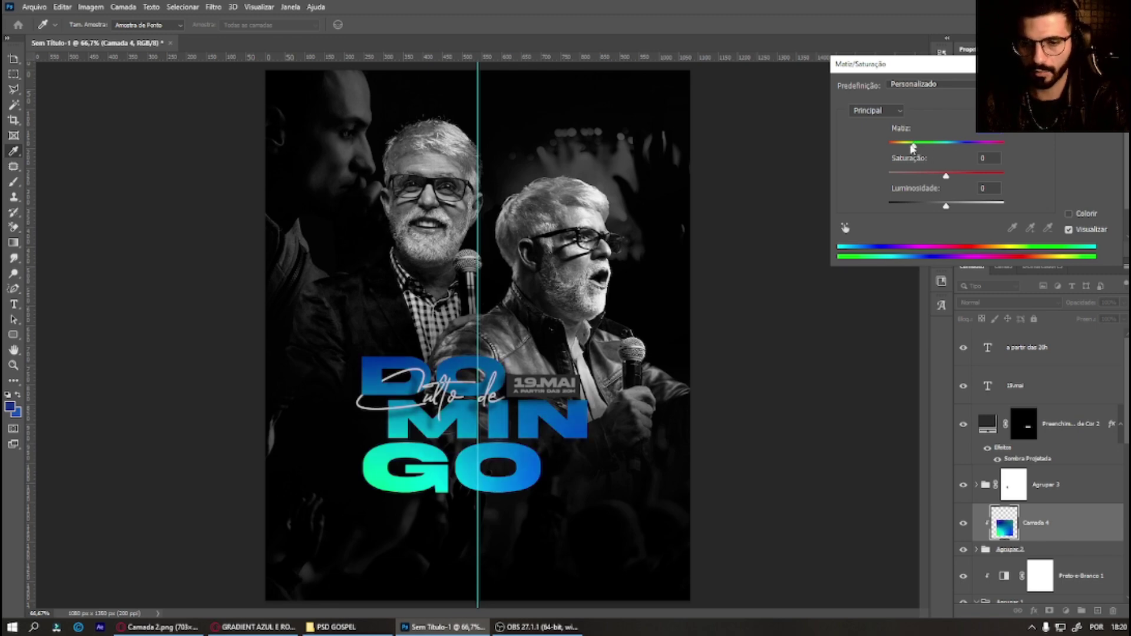
pyautogui.moveTo(913, 144); pyautogui.dragTo(911, 144)
pyautogui.click(914, 144)
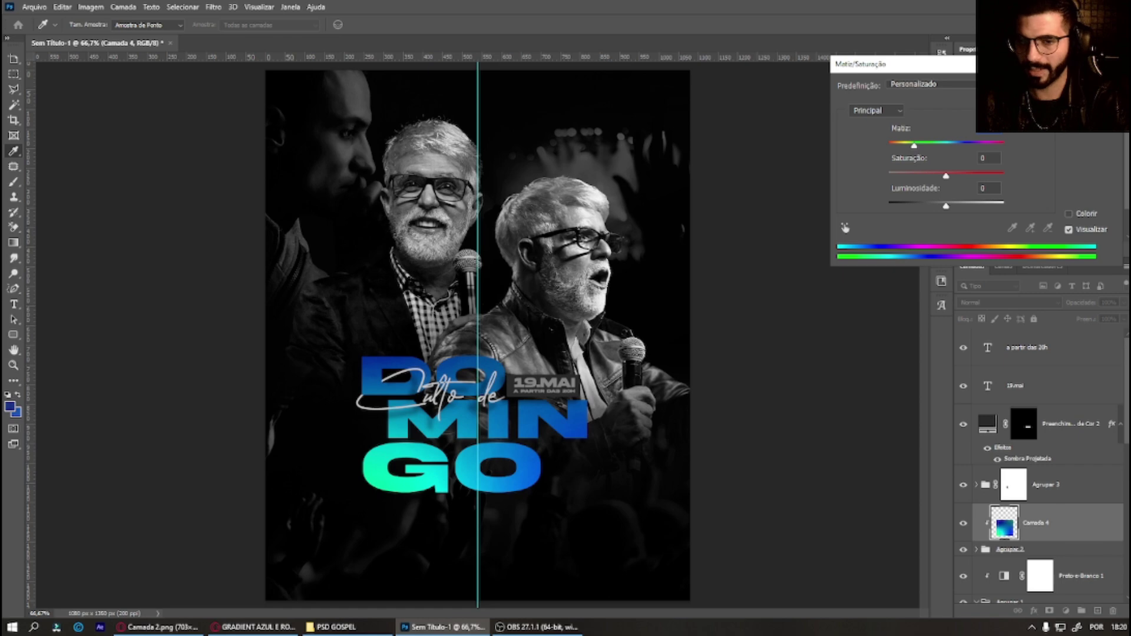
pyautogui.press('Return')
# Step: Transform the gradient layer to sit slightly higher over the title
pyautogui.hotkey('ctrl', 't')
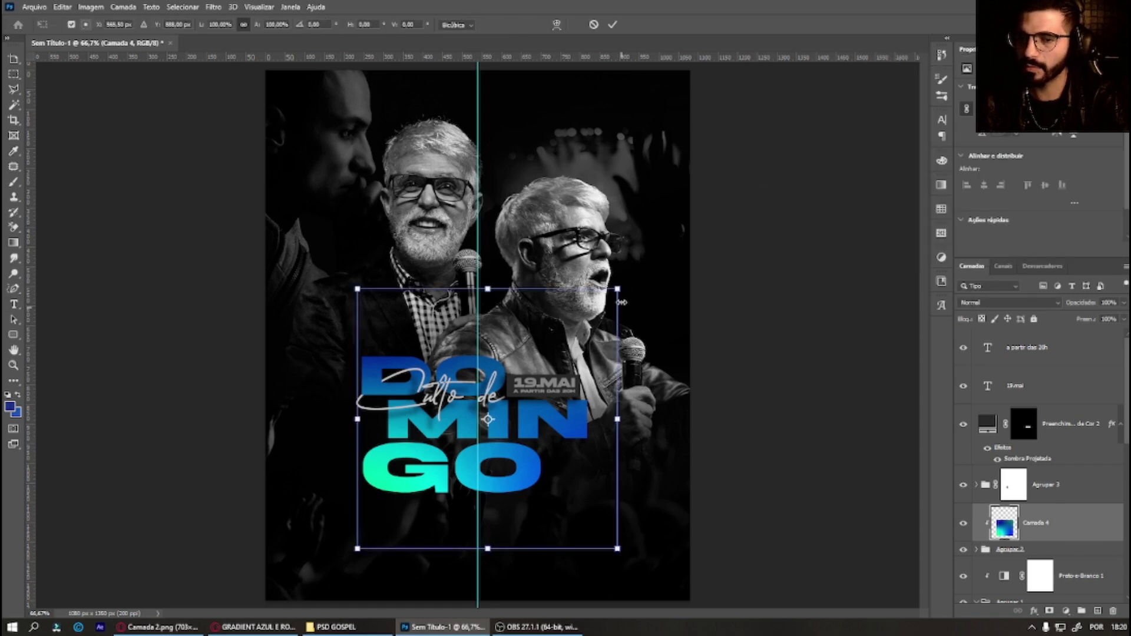
pyautogui.moveTo(648, 302); pyautogui.dragTo(650, 295)
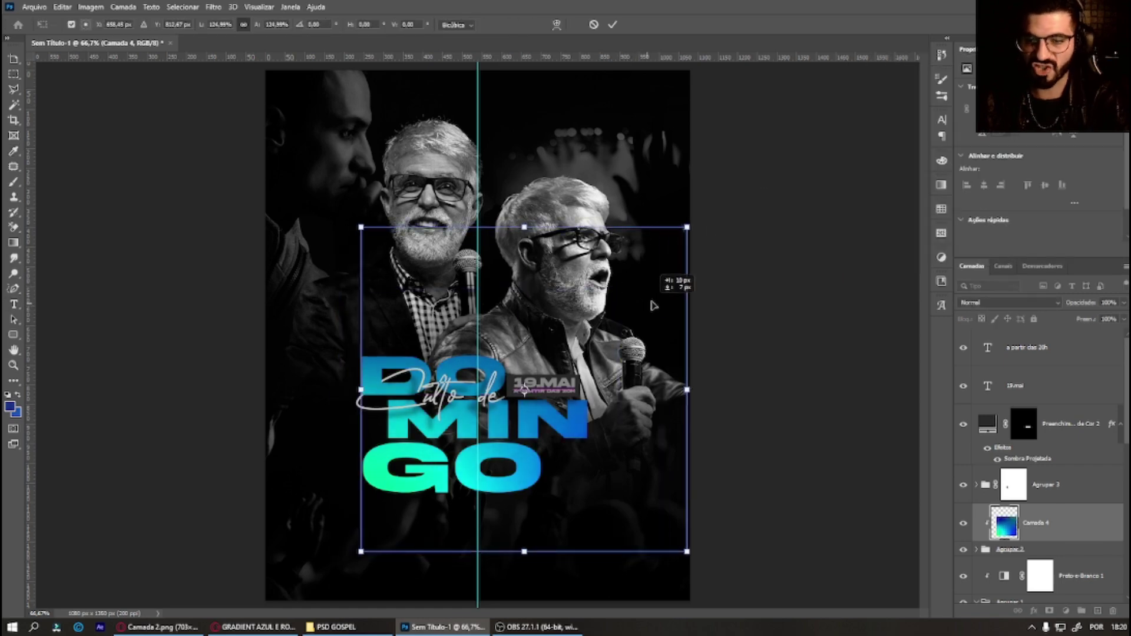
pyautogui.press('Return')
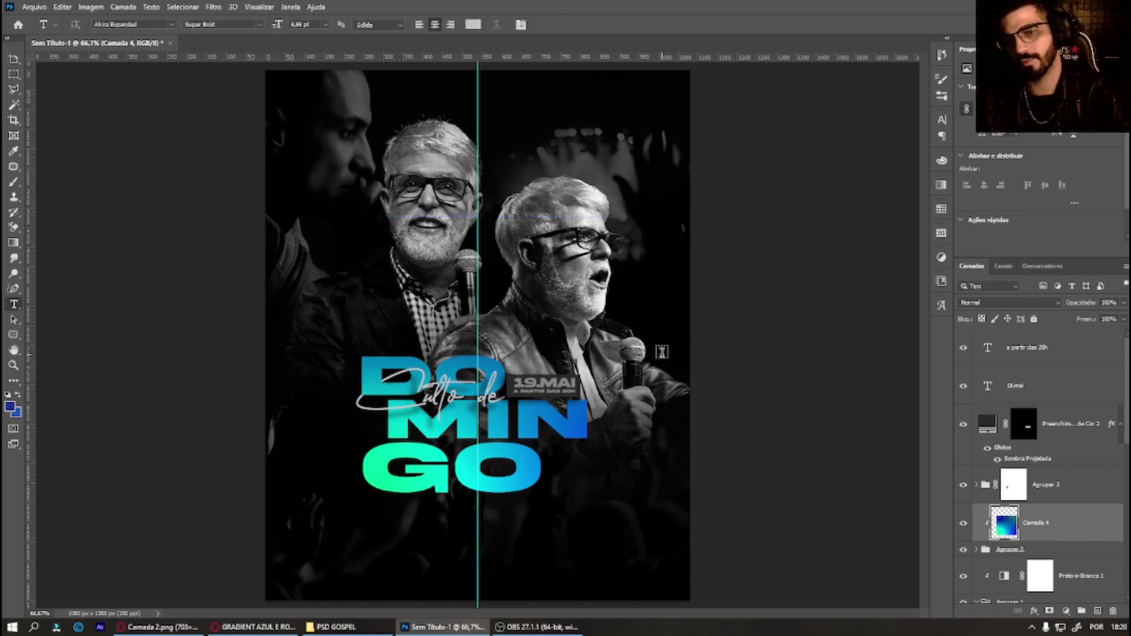
# Step: Discard a stray empty text layer and expand Agrupar 3 to show the letter layers
pyautogui.hotkey('ctrl', '-')
pyautogui.hotkey('ctrl', '-')
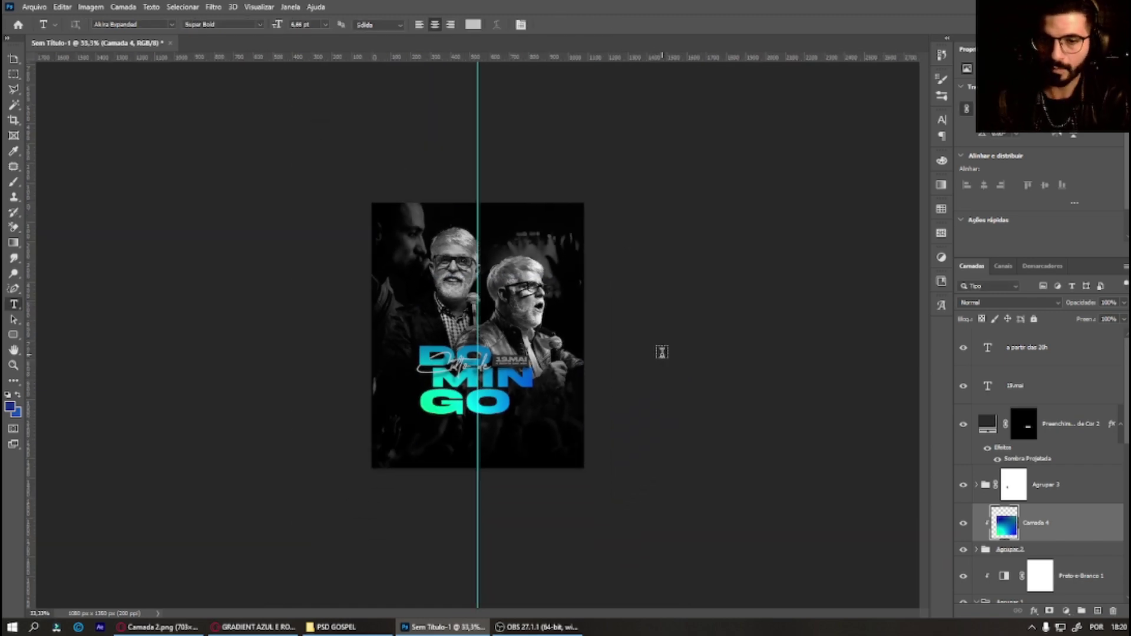
pyautogui.click(1025, 347)
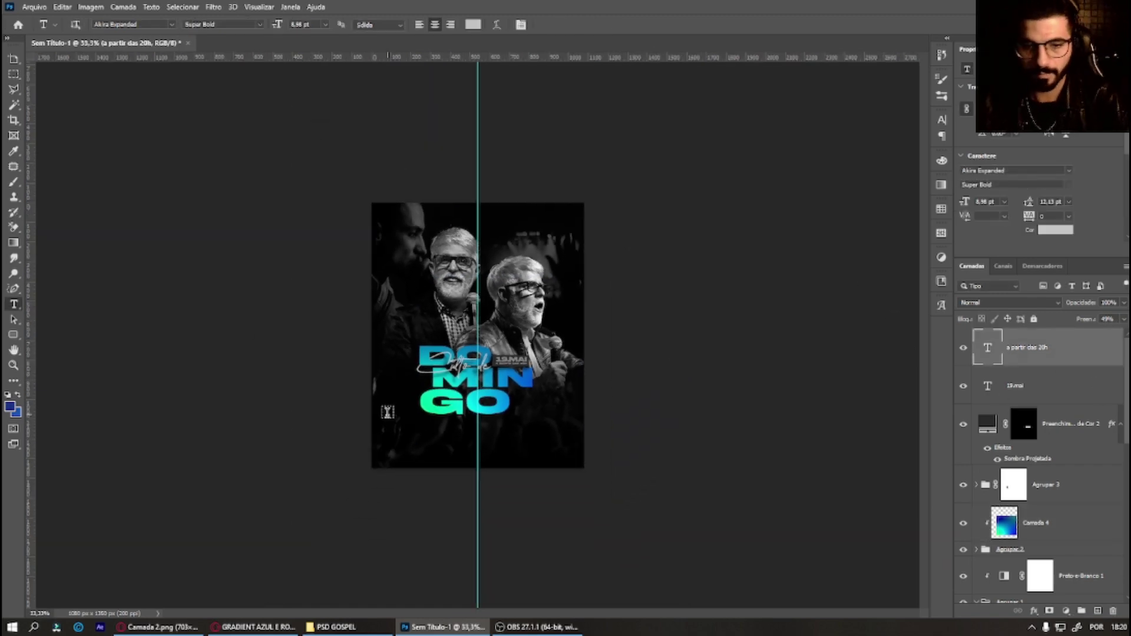
pyautogui.click(395, 435)
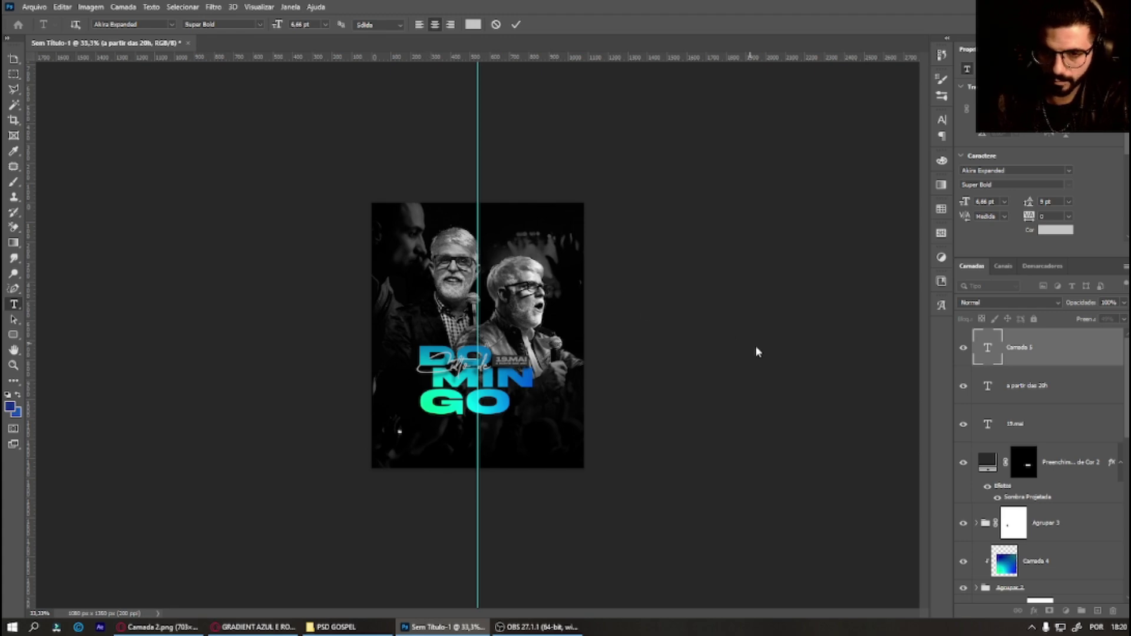
pyautogui.press('Escape')
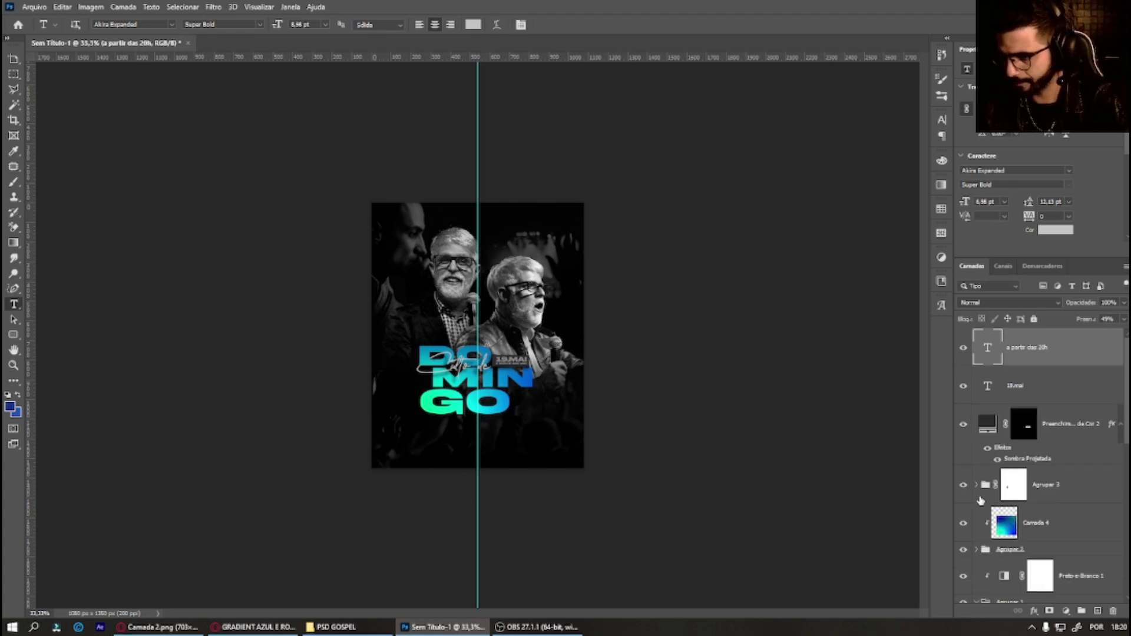
pyautogui.click(977, 486)
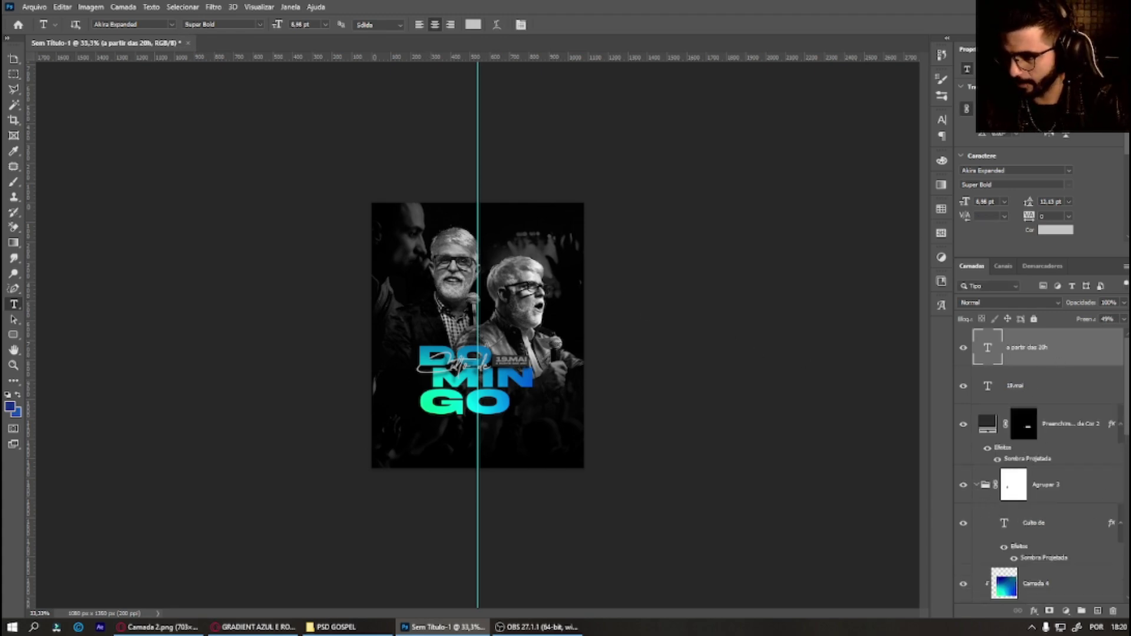
pyautogui.scroll(-3, 1126, 482)
pyautogui.click(977, 457)
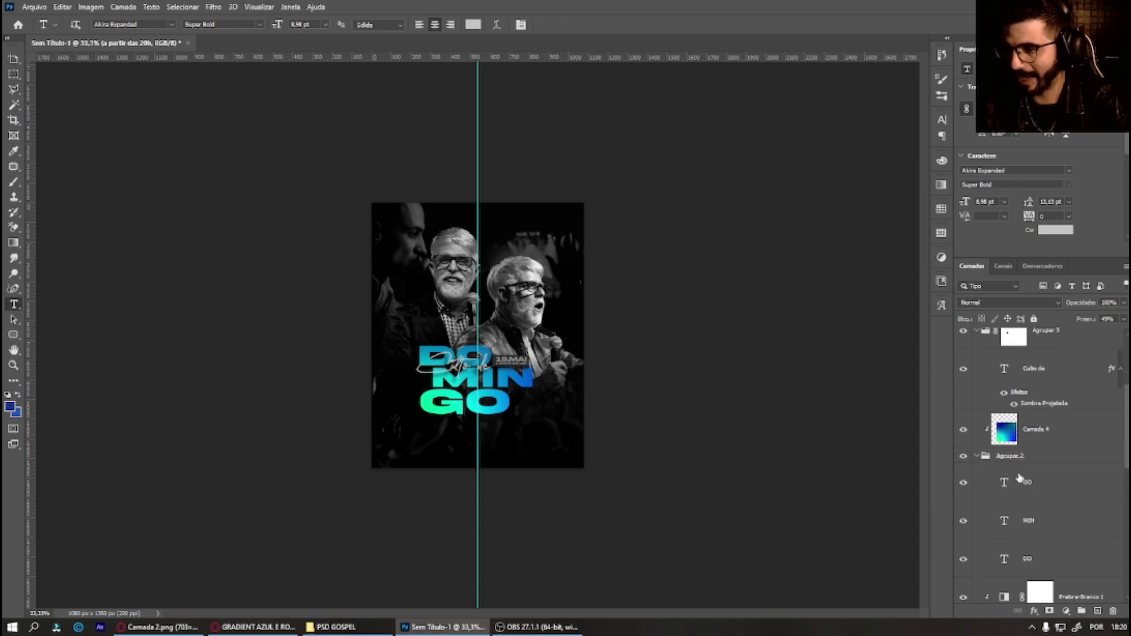
# Step: Drag the GO, MIN and DO copiar layers to the stack top and group them
pyautogui.click(1030, 482)
pyautogui.keyDown('shift'); pyautogui.click(1030, 558); pyautogui.keyUp('shift')
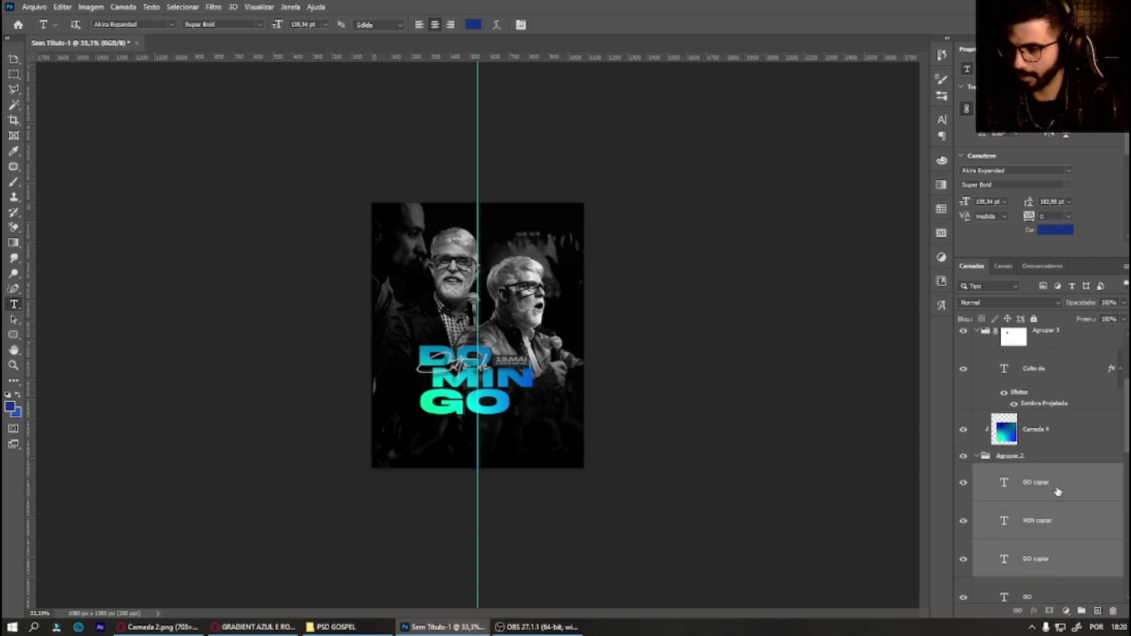
pyautogui.moveTo(1038, 534); pyautogui.dragTo(1045, 310)
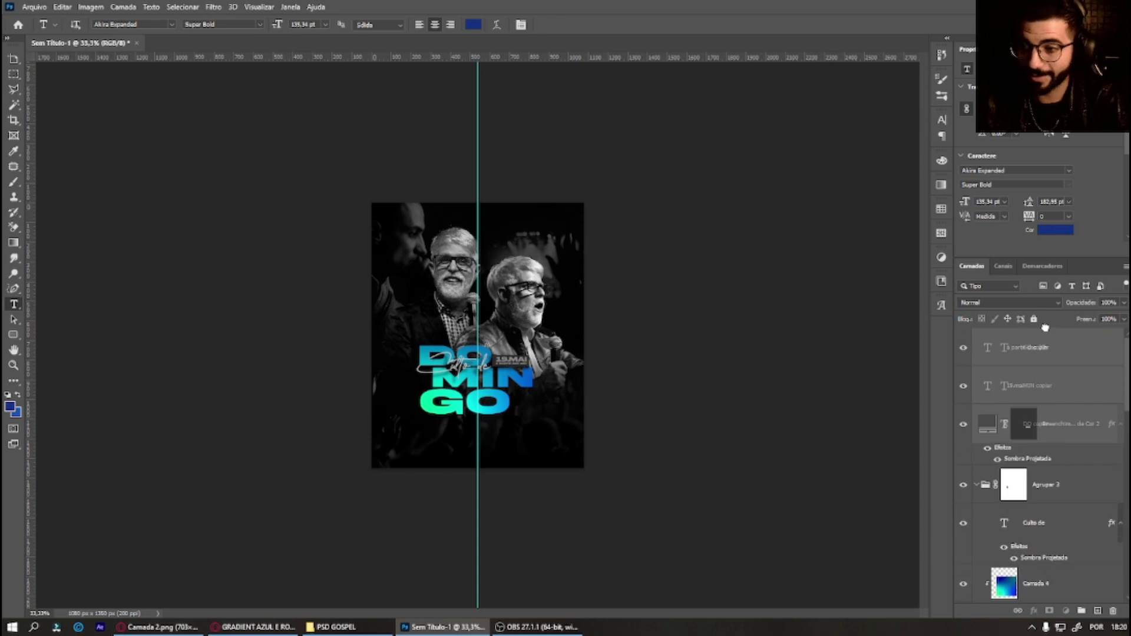
pyautogui.moveTo(1045, 327); pyautogui.dragTo(1037, 340)
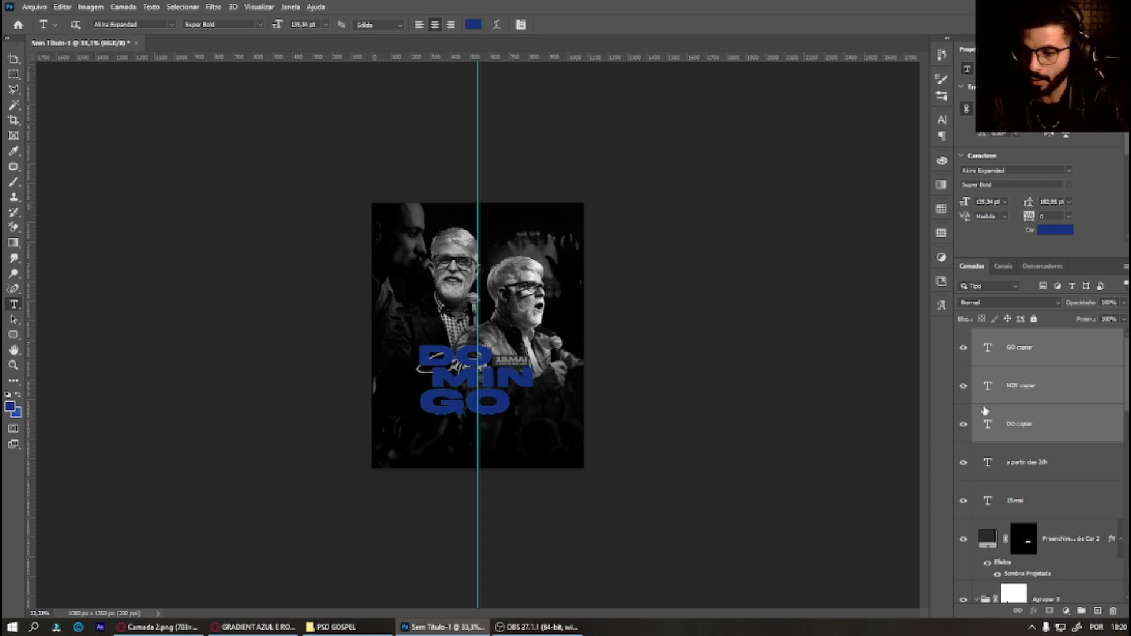
pyautogui.hotkey('ctrl', 'g')
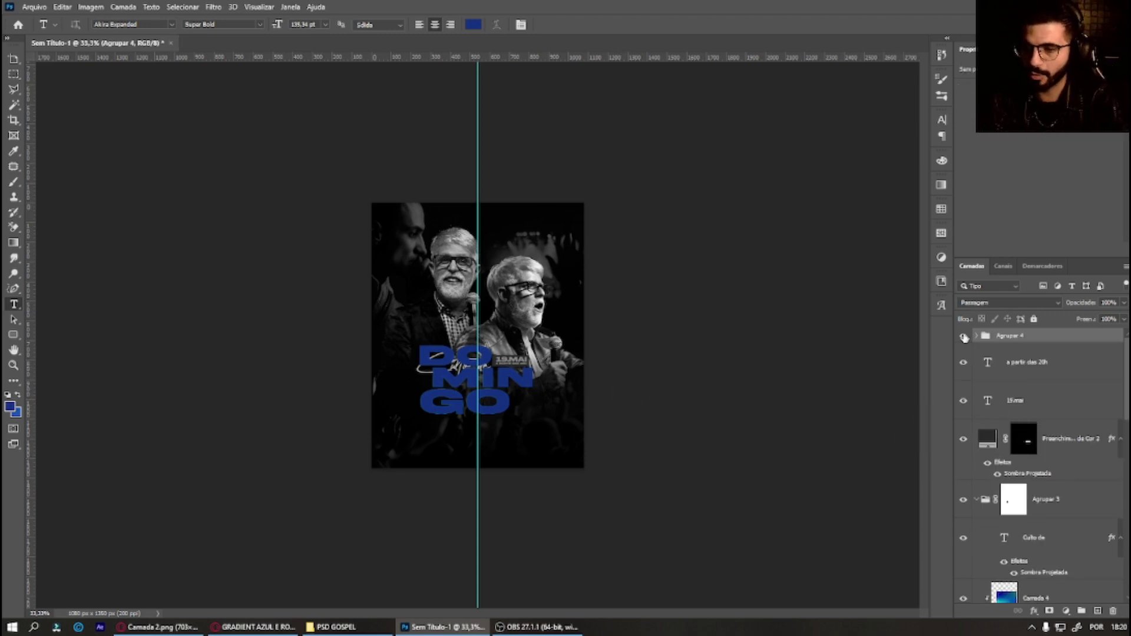
# Step: Move the blue DOMINGO copy group up over the pastor photos
pyautogui.click(963, 335)
pyautogui.click(962, 336)
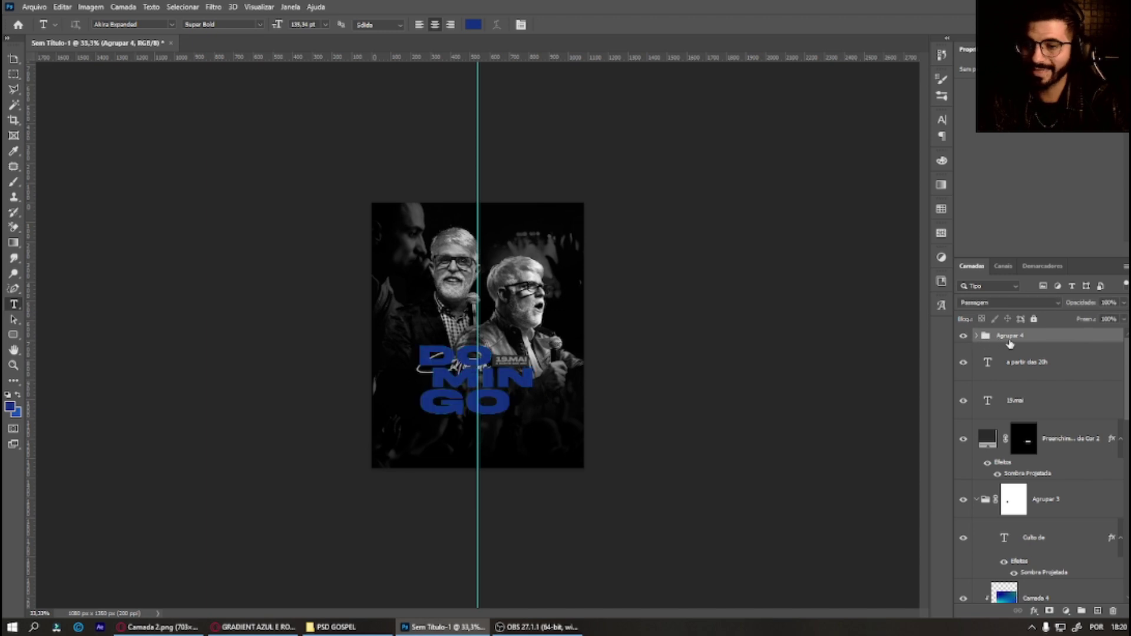
pyautogui.moveTo(553, 386); pyautogui.dragTo(568, 300)
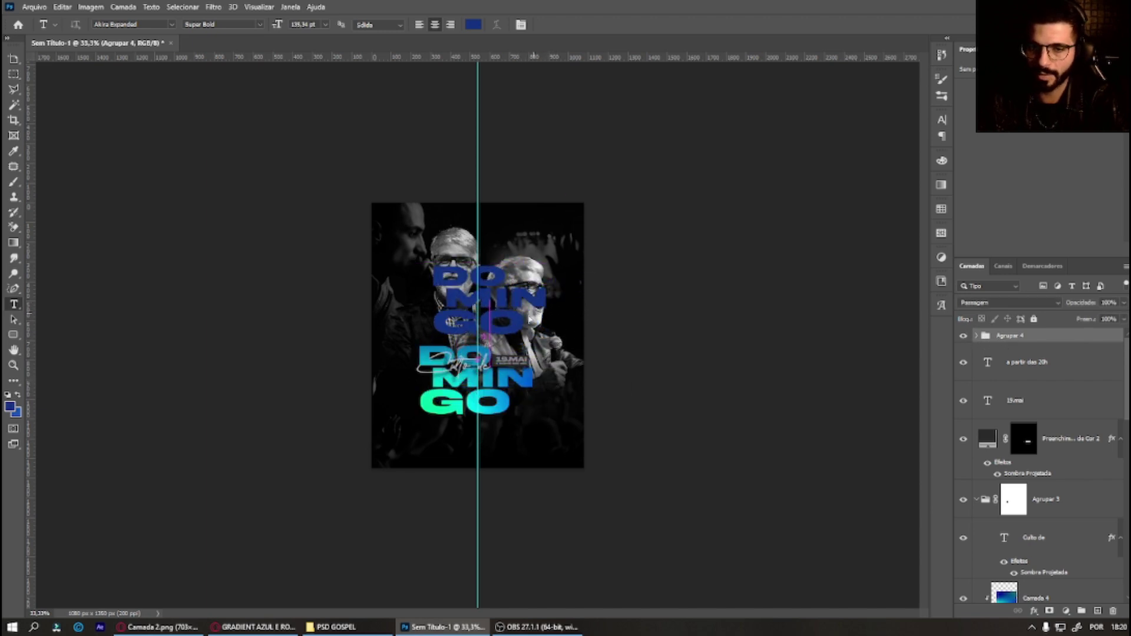
# Step: Give the group a 2 px white stroke with Central position
pyautogui.click(1035, 611)
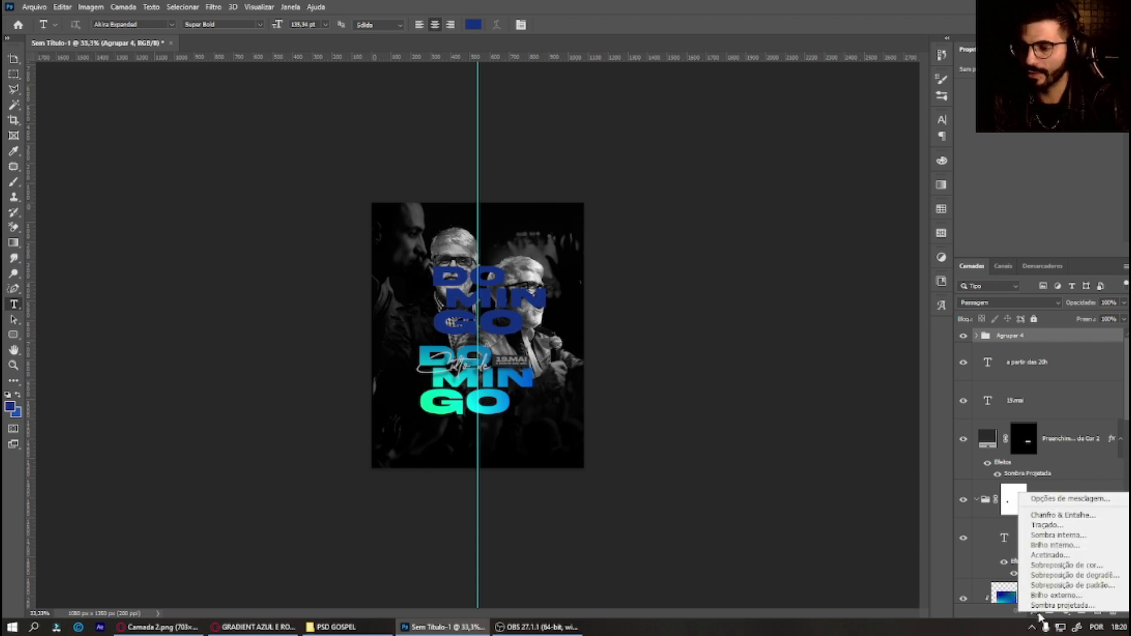
pyautogui.click(1058, 529)
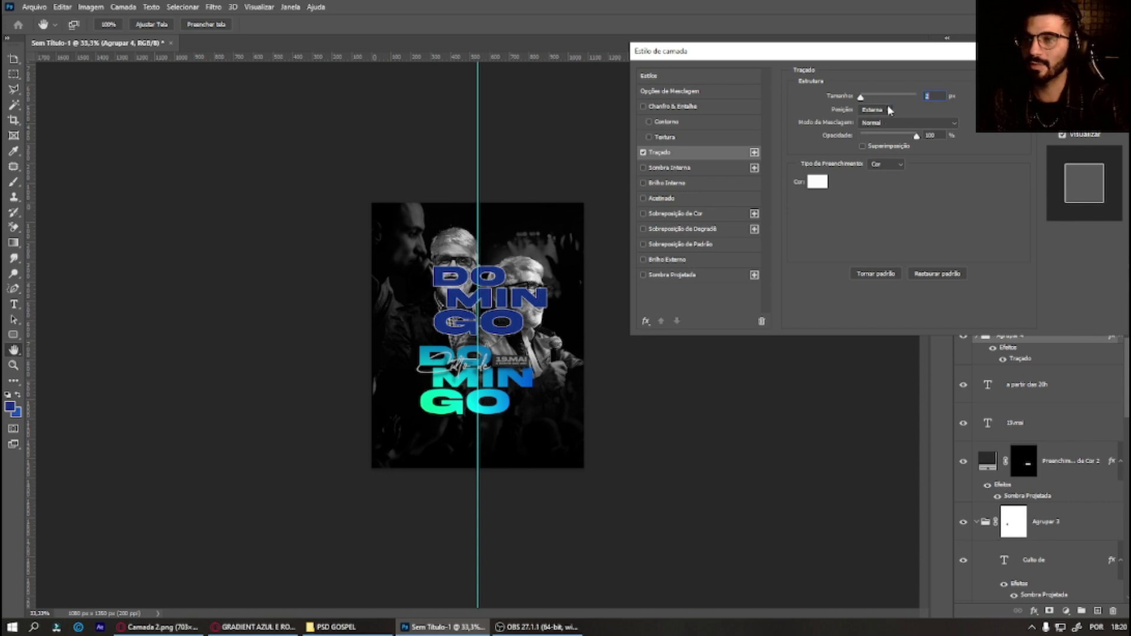
pyautogui.click(884, 110)
pyautogui.click(877, 140)
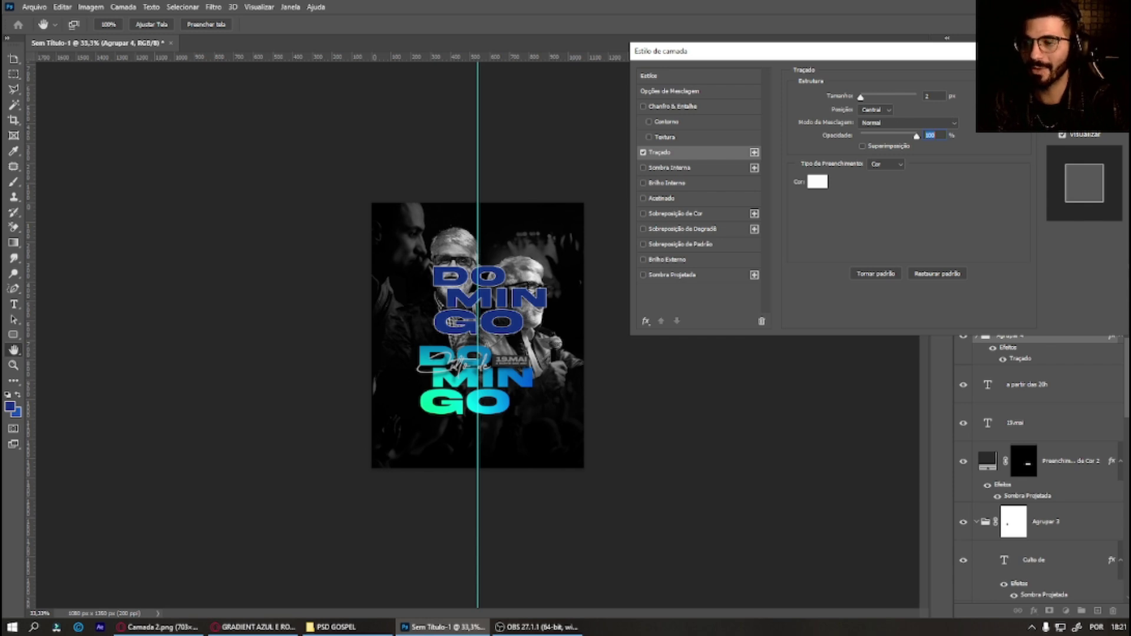
pyautogui.press('Return')
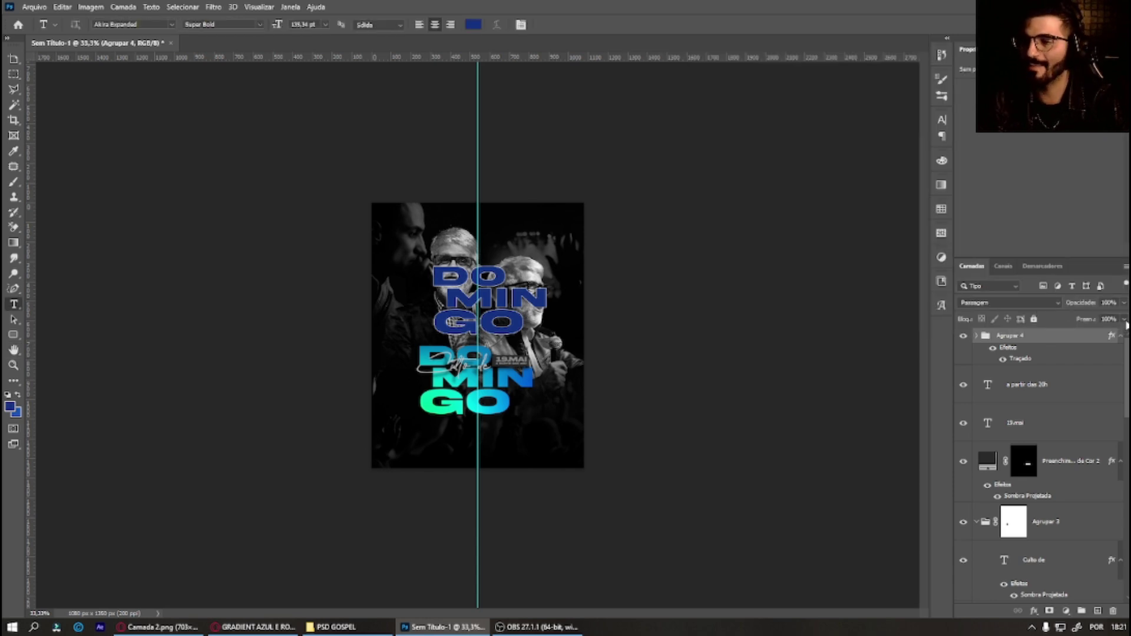
pyautogui.click(1124, 320)
# Step: Set the group's Fill to 0%, then move it to the lower left and scale it to about 128%
pyautogui.moveTo(1095, 335); pyautogui.dragTo(1036, 338)
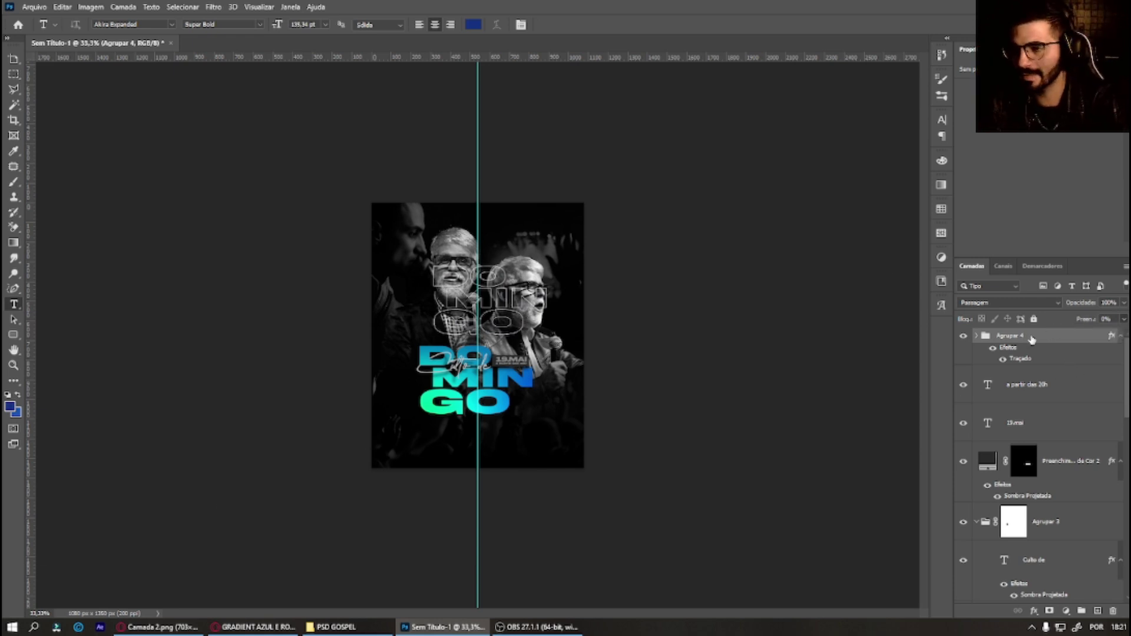
pyautogui.moveTo(527, 315)
pyautogui.mouseDown()
pyautogui.moveTo(460, 365)
pyautogui.moveTo(469, 430)
pyautogui.moveTo(436, 439)
pyautogui.moveTo(444, 433)
pyautogui.mouseUp()
pyautogui.hotkey('ctrl', 't')
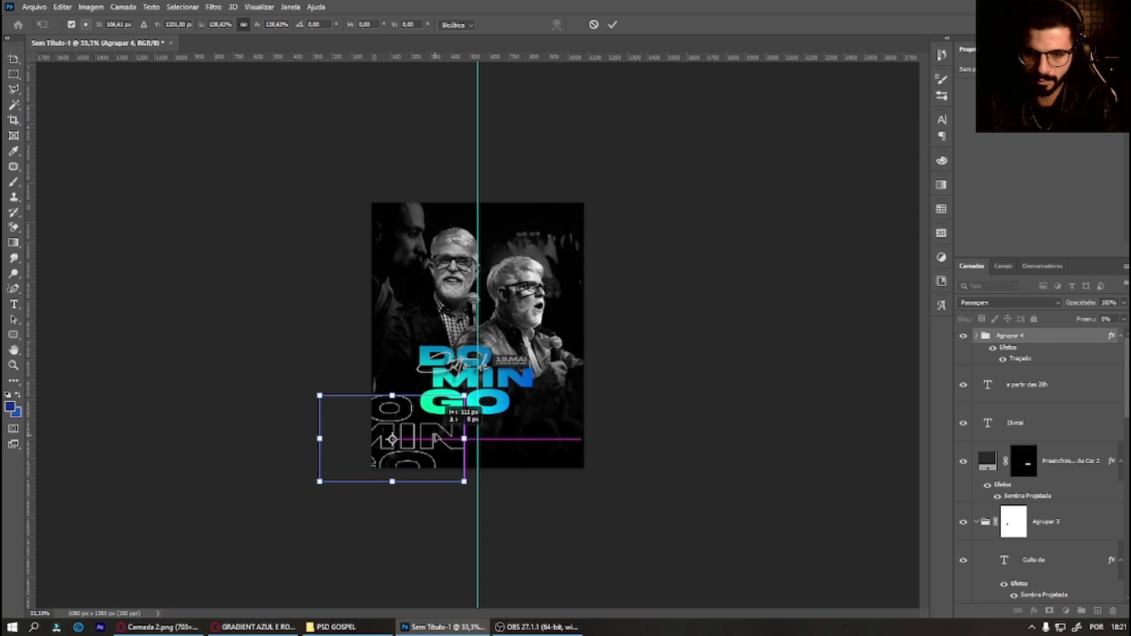
pyautogui.press('Return')
pyautogui.press('t')
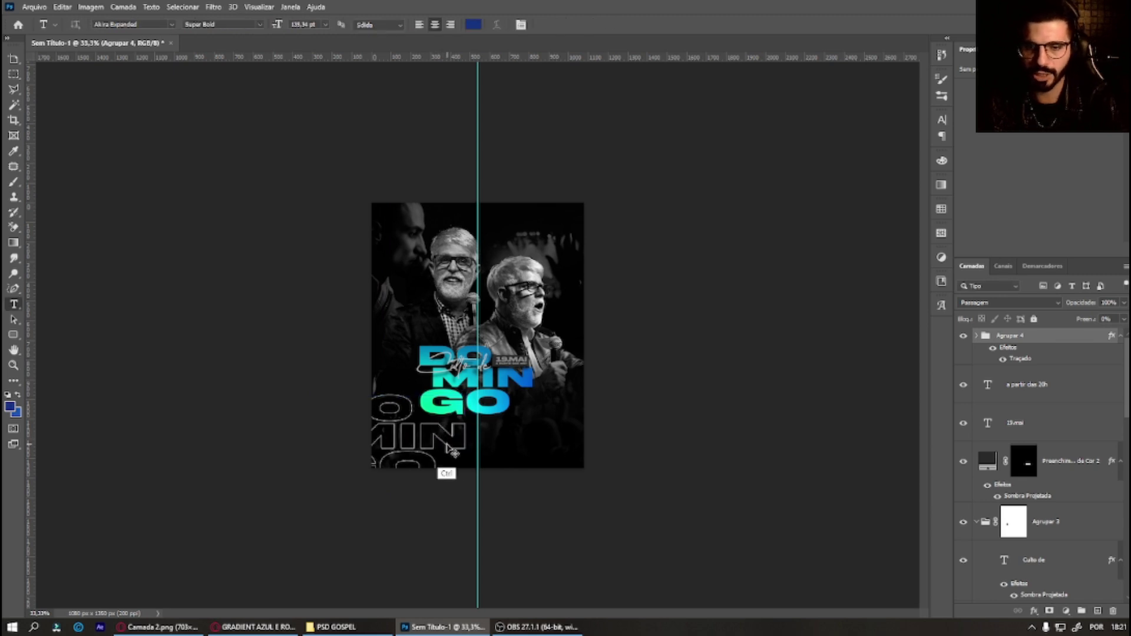
pyautogui.hotkey('ctrl', 't')
pyautogui.moveTo(518, 419)
pyautogui.mouseDown()
pyautogui.moveTo(328, 325)
pyautogui.moveTo(499, 456)
pyautogui.mouseUp()
pyautogui.press('Return')
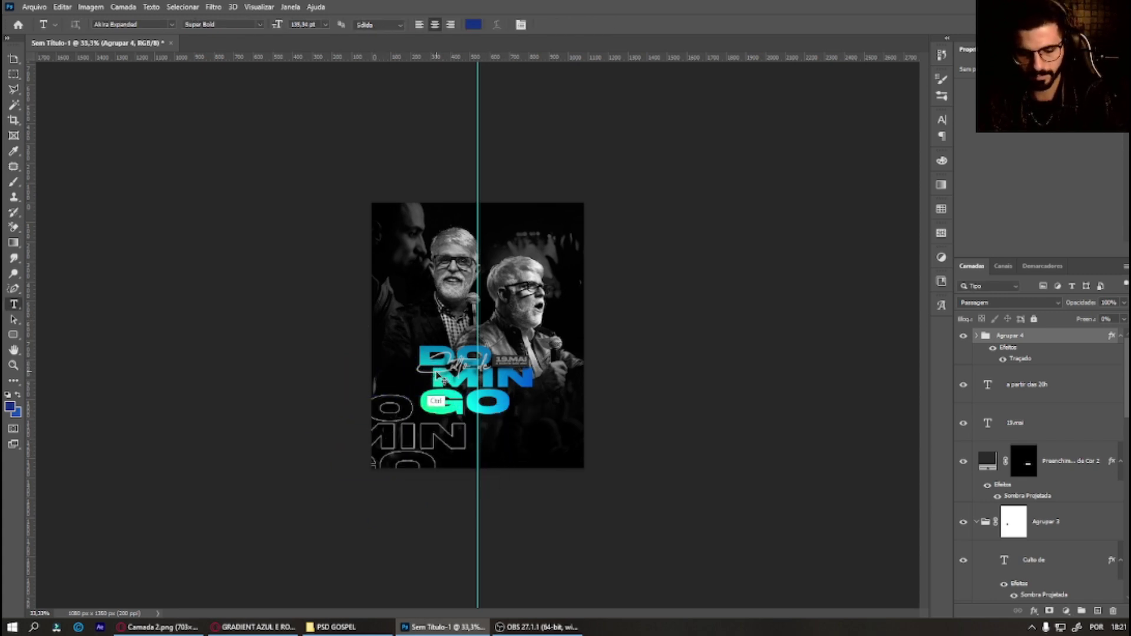
# Step: Alt-drag a duplicate to the upper right and move both outline groups lower in the stack
pyautogui.moveTo(439, 376)
pyautogui.mouseDown()
pyautogui.moveTo(615, 249)
pyautogui.moveTo(633, 263)
pyautogui.mouseUp()
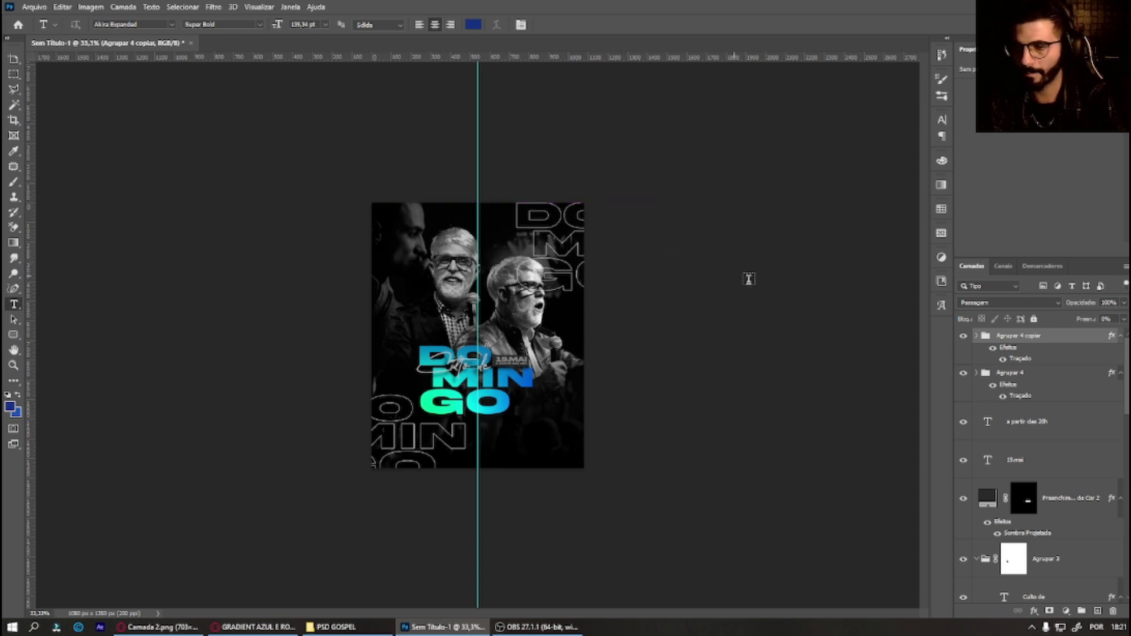
pyautogui.keyDown('ctrl'); pyautogui.click(1033, 379); pyautogui.keyUp('ctrl')
pyautogui.moveTo(1040, 380); pyautogui.dragTo(1013, 633)
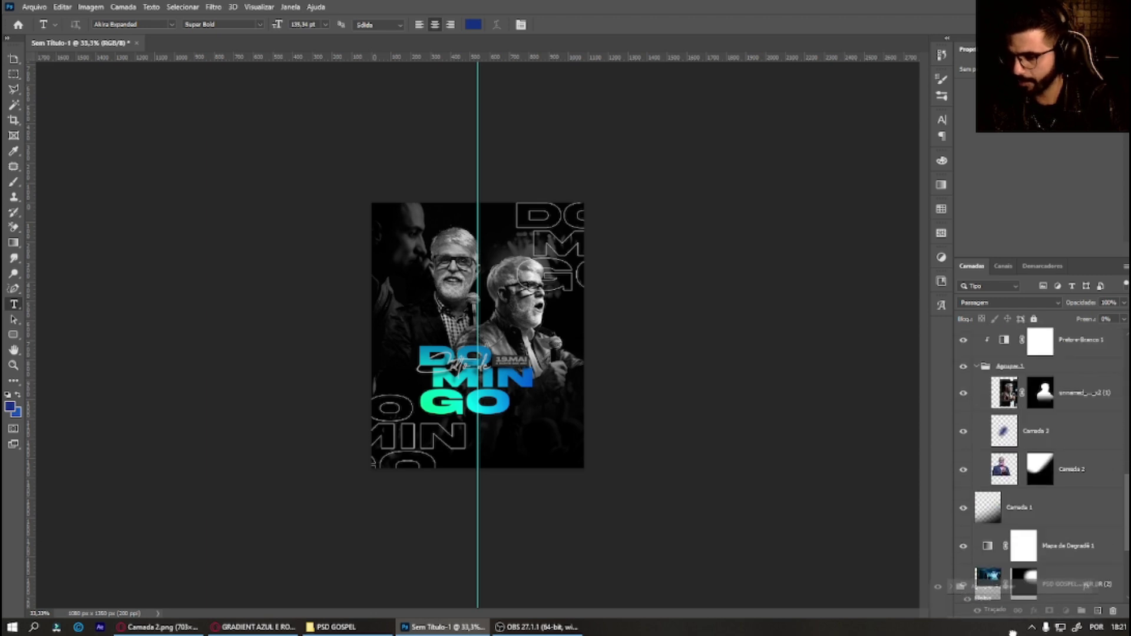
# Step: Move both Agrupar 4 DOMINGO outline groups below the PSD GOSPEL pastor photo layers
pyautogui.moveTo(1013, 633); pyautogui.dragTo(1036, 414)
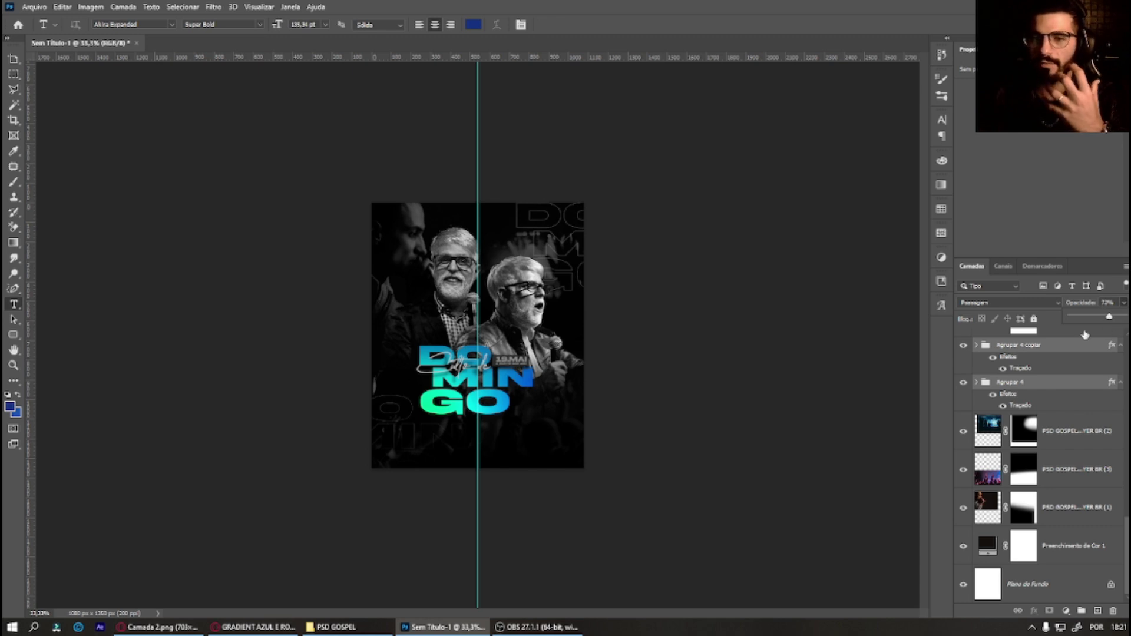
pyautogui.click(1036, 415)
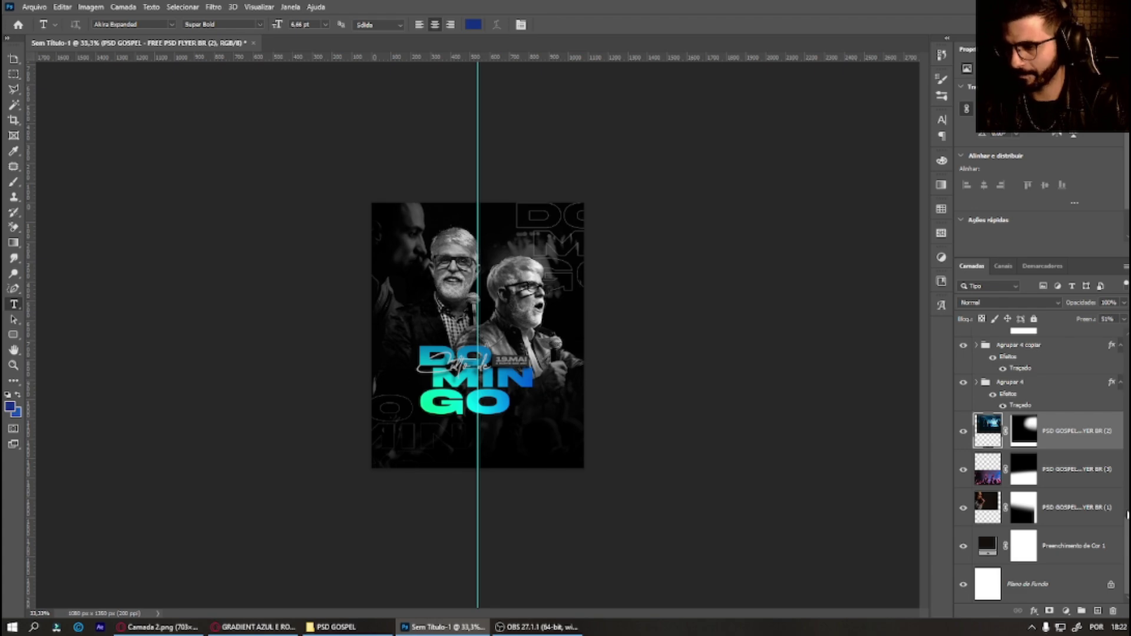
pyautogui.scroll(5, 1039, 465)
pyautogui.scroll(4, 1040, 465)
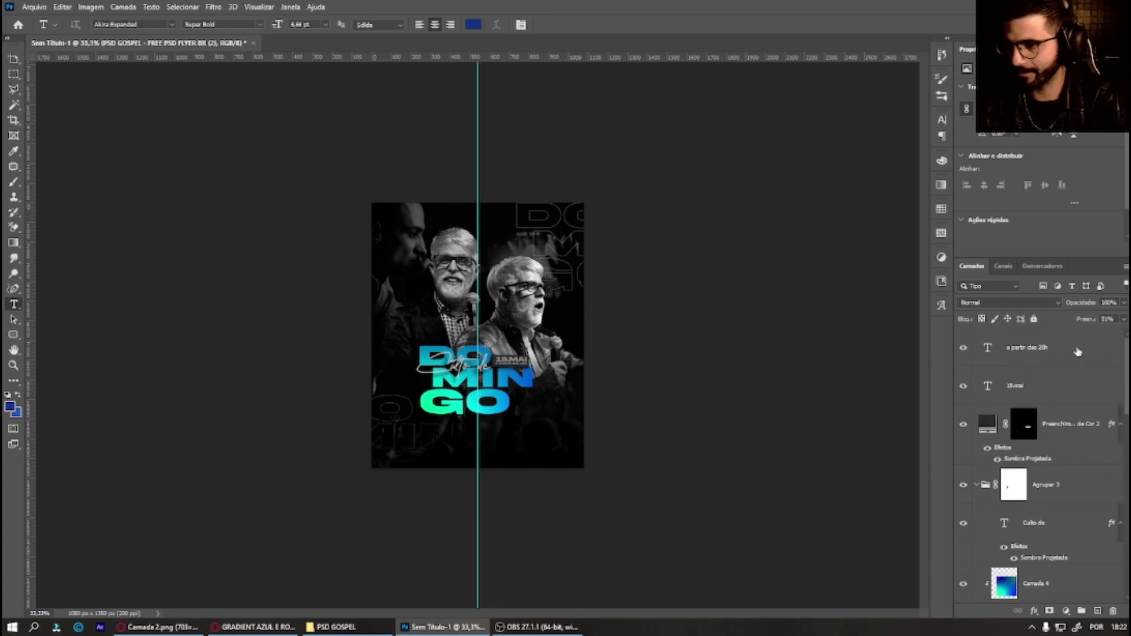
# Step: Run a Google Images search for 'texture noise' in the browser
pyautogui.hotkey('alt', 'Tab')
pyautogui.press('/')
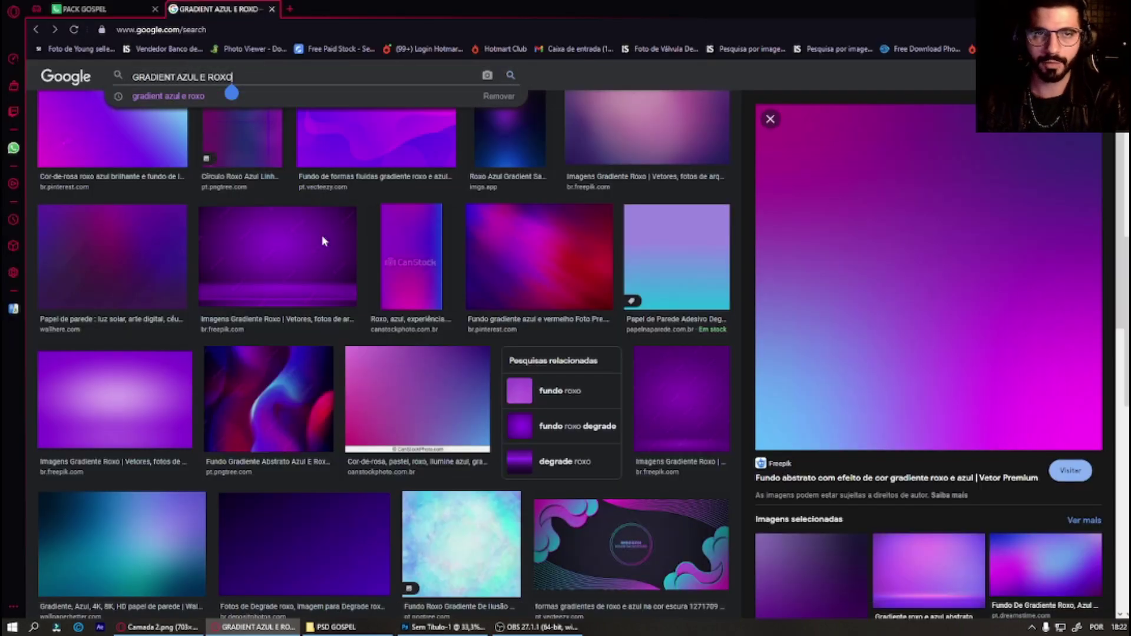
pyautogui.hotkey('ctrl', 'a')
pyautogui.write('te')
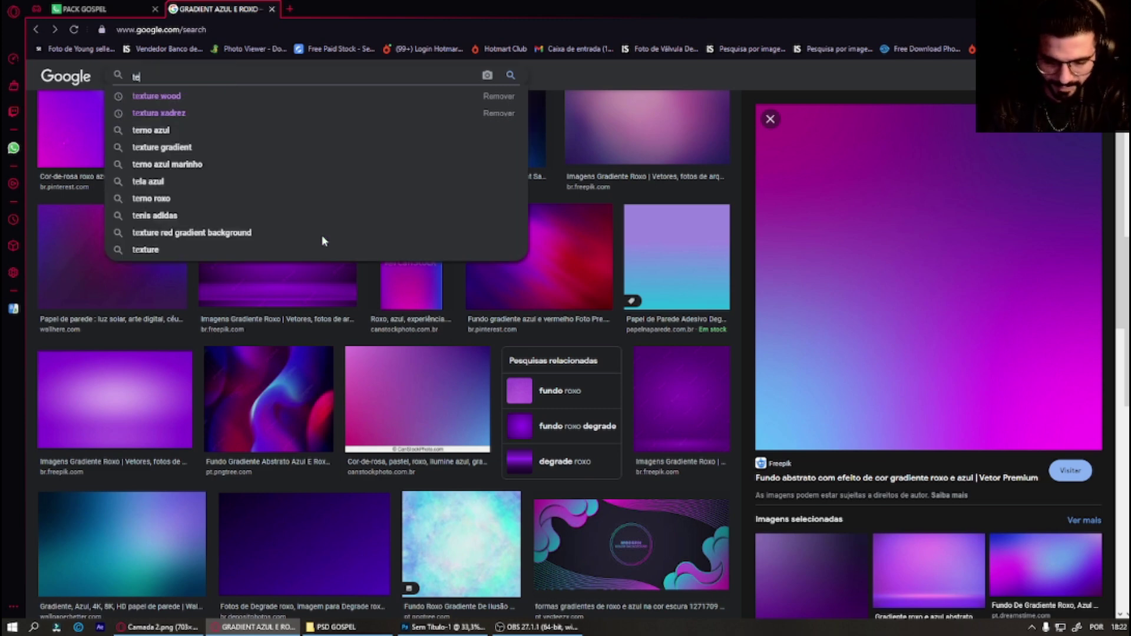
pyautogui.write('xture noise')
pyautogui.press('Return')
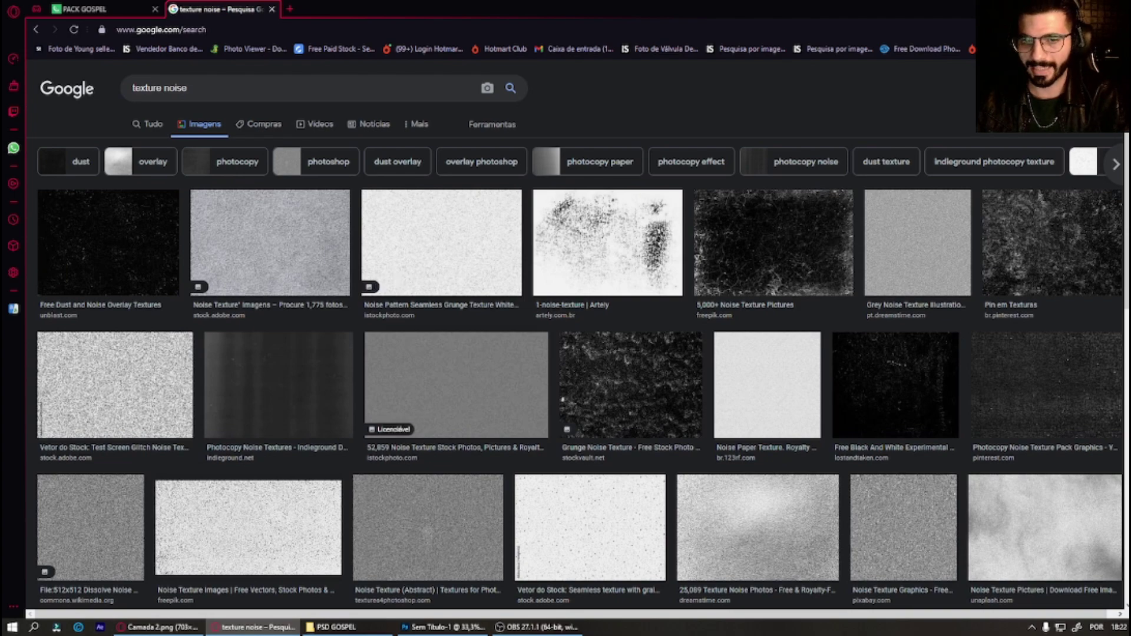
# Step: Preview the Noise Dark 3 and Film Scratch Texture results and copy the film scratch image
pyautogui.scroll(-3, 316, 240)
pyautogui.scroll(-3, 318, 242)
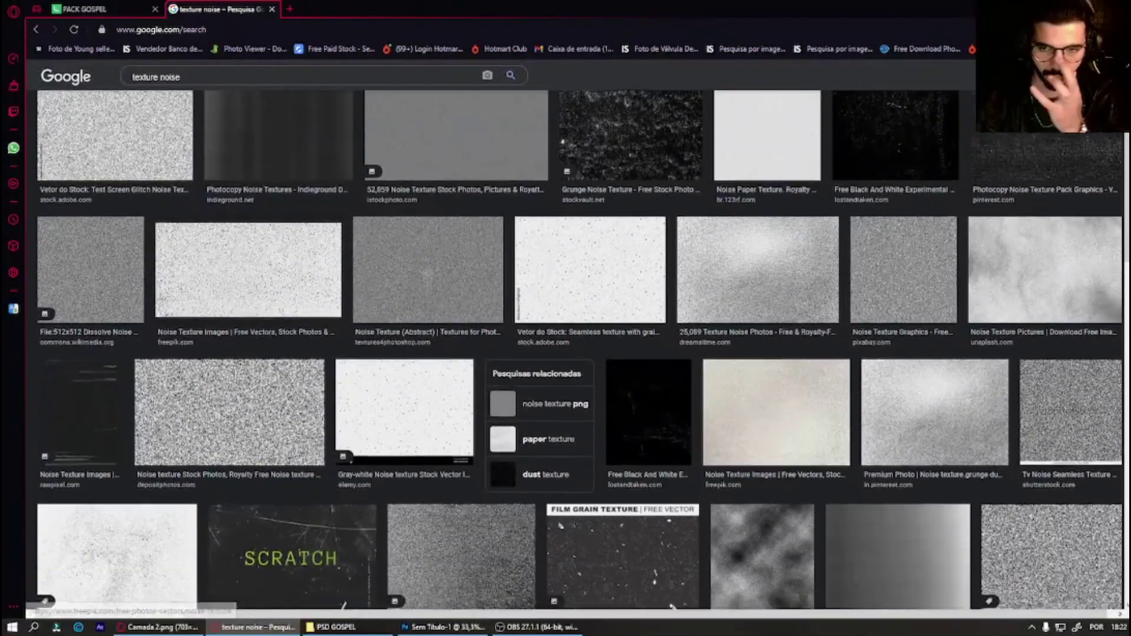
pyautogui.scroll(-2, 318, 242)
pyautogui.scroll(-5, 318, 241)
pyautogui.scroll(-3, 318, 242)
pyautogui.scroll(-2, 318, 241)
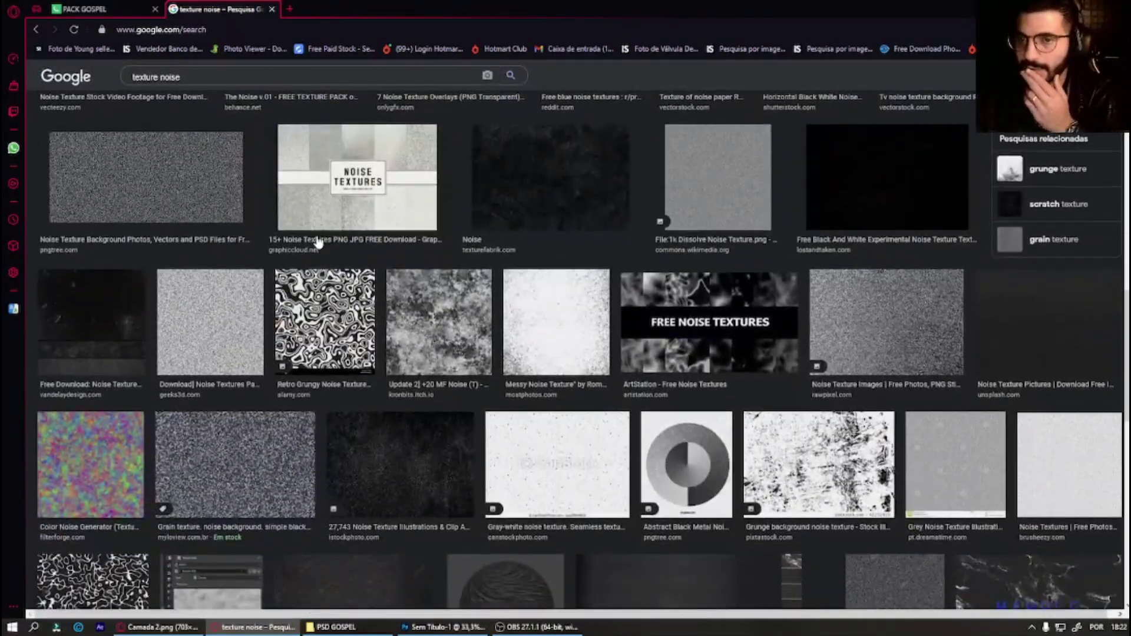
pyautogui.scroll(-2, 318, 242)
pyautogui.scroll(-1, 318, 242)
pyautogui.scroll(-5, 318, 242)
pyautogui.scroll(-1, 318, 241)
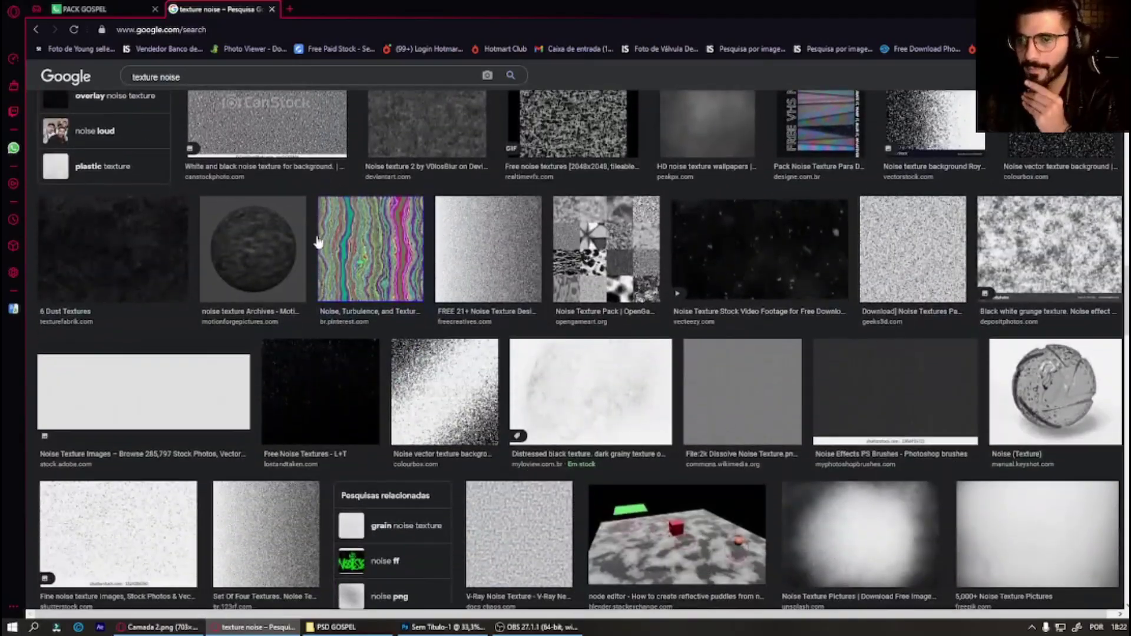
pyautogui.scroll(-5, 319, 241)
pyautogui.scroll(-2, 318, 242)
pyautogui.scroll(-5, 317, 239)
pyautogui.scroll(-5, 317, 239)
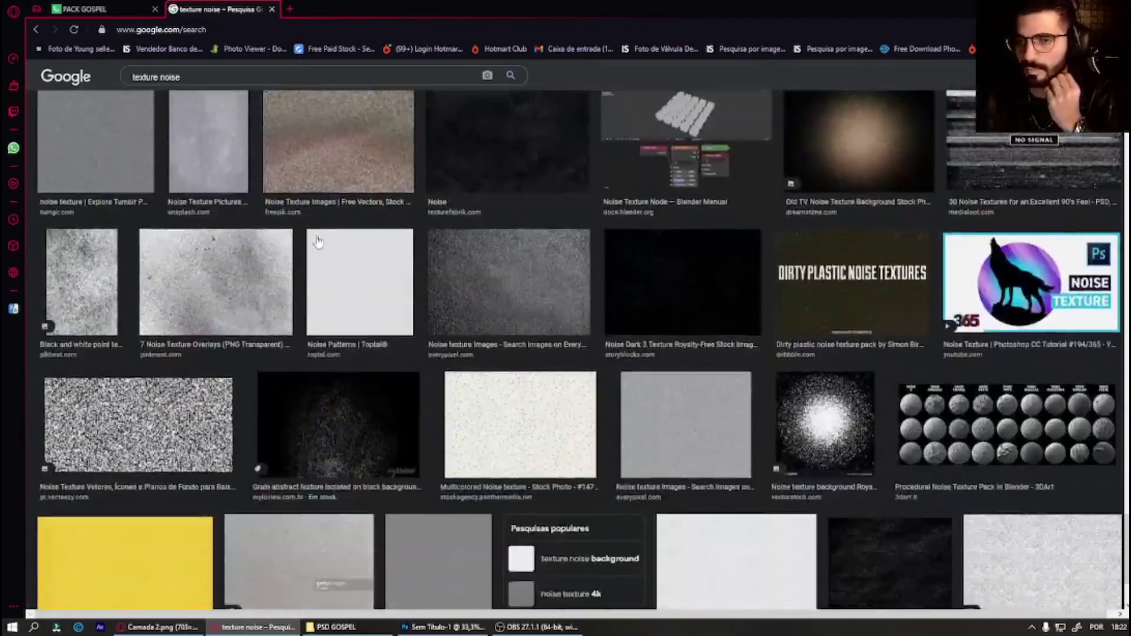
pyautogui.scroll(-2, 317, 238)
pyautogui.click(316, 241)
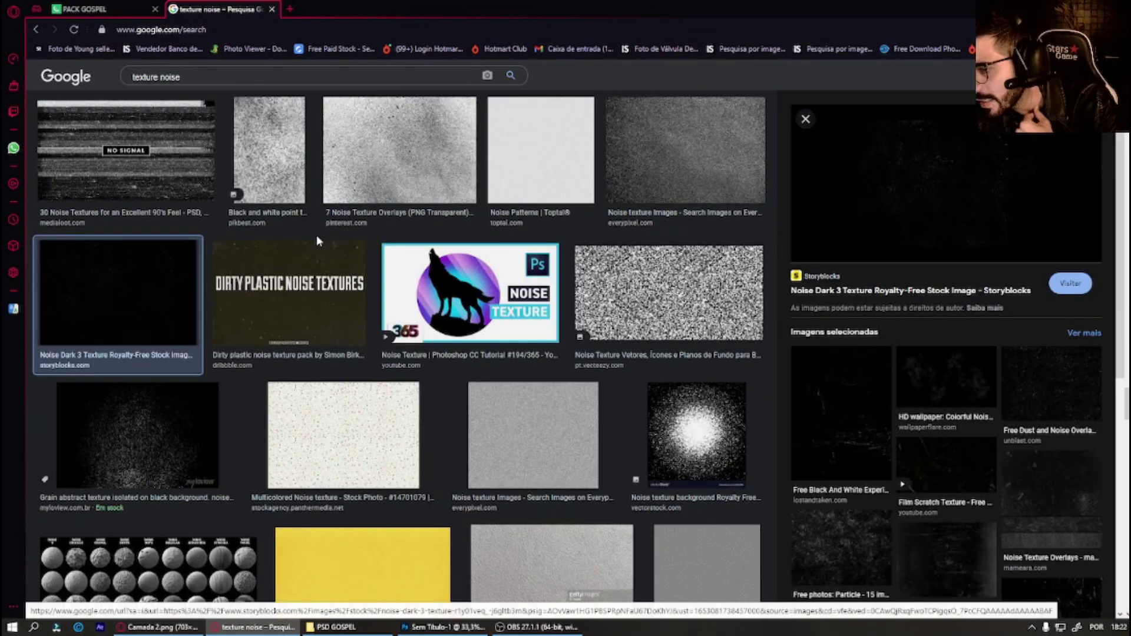
pyautogui.click(946, 465)
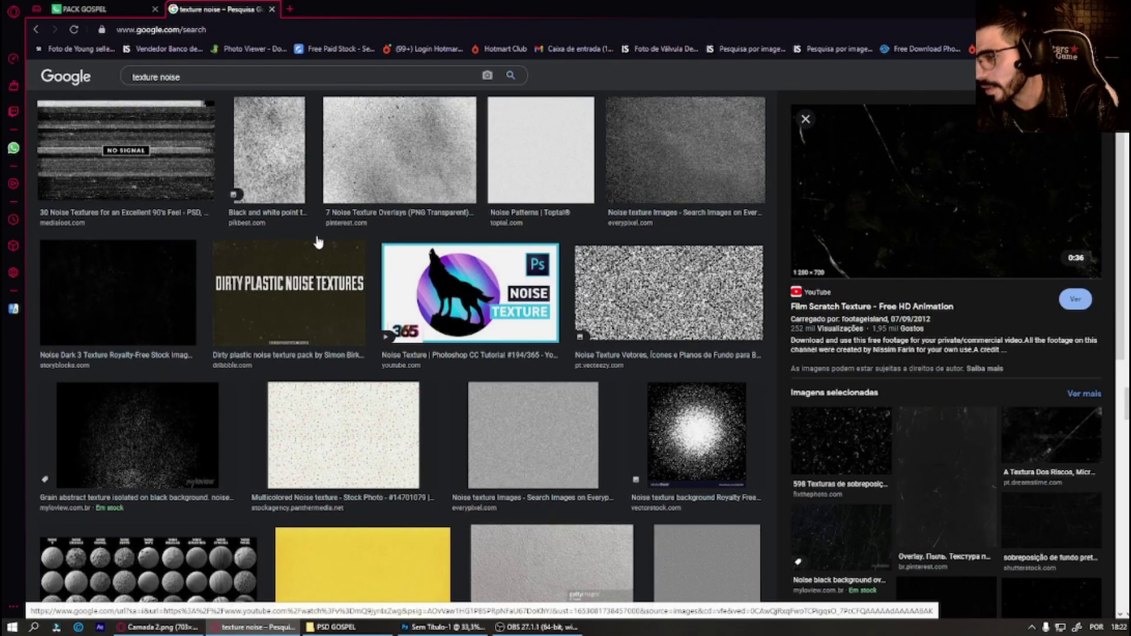
pyautogui.rightClick(918, 203)
pyautogui.press('Return')
# Step: Paste the scratch texture as Camada 5, rotated and enlarged over the right side, in Exclusão mode
pyautogui.hotkey('alt', 'Tab')
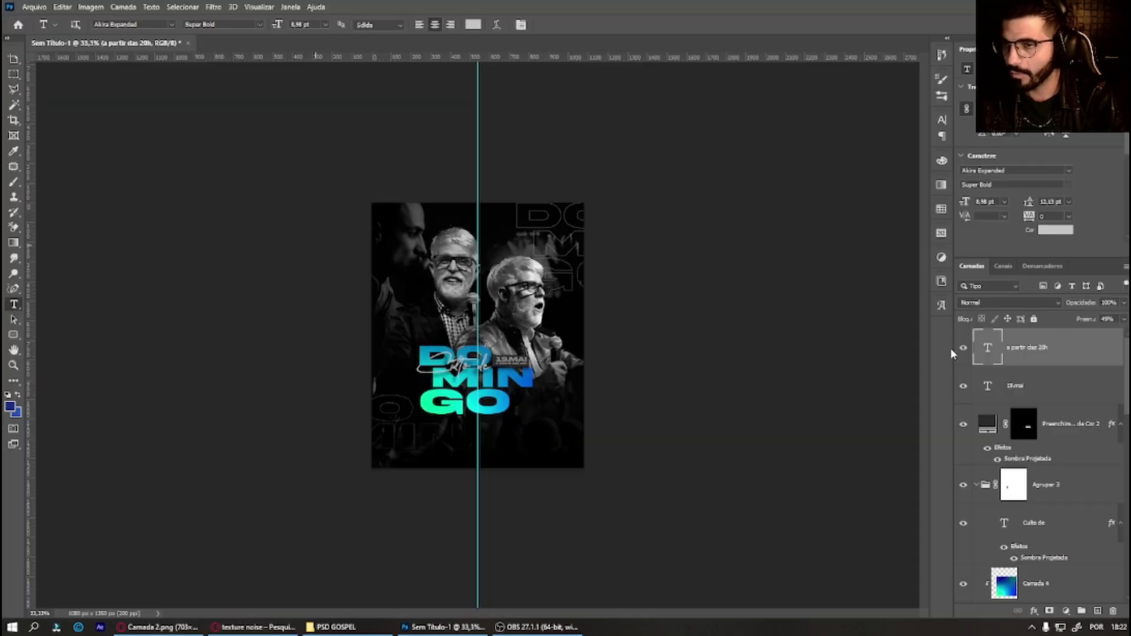
pyautogui.hotkey('ctrl', 'v')
pyautogui.hotkey('ctrl', 't')
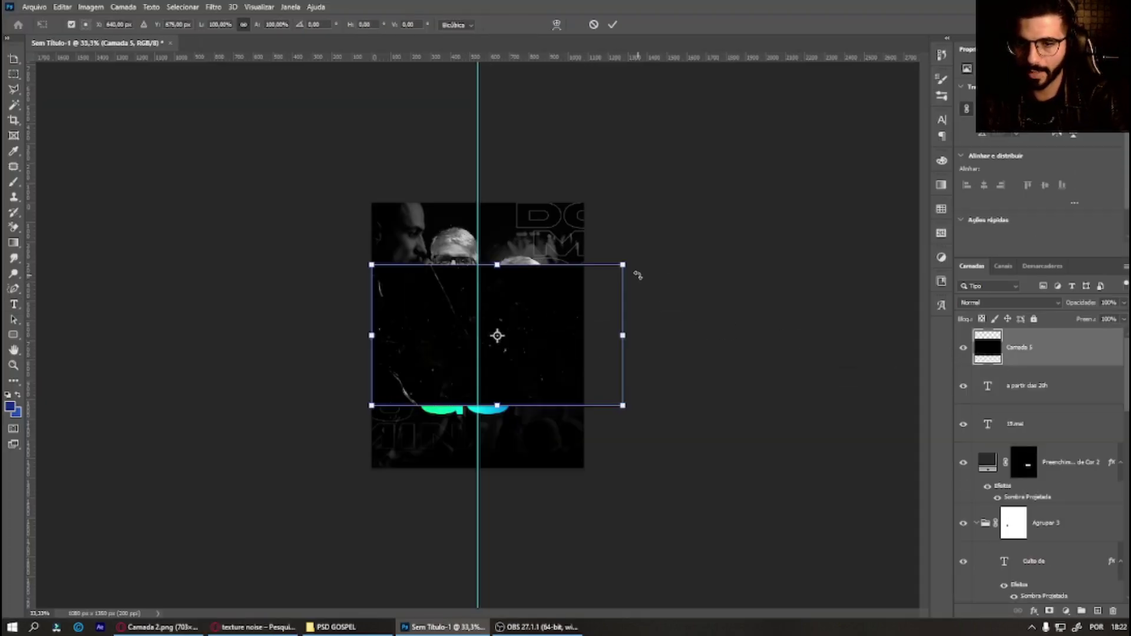
pyautogui.moveTo(634, 274); pyautogui.dragTo(473, 230)
pyautogui.moveTo(567, 209); pyautogui.dragTo(606, 196)
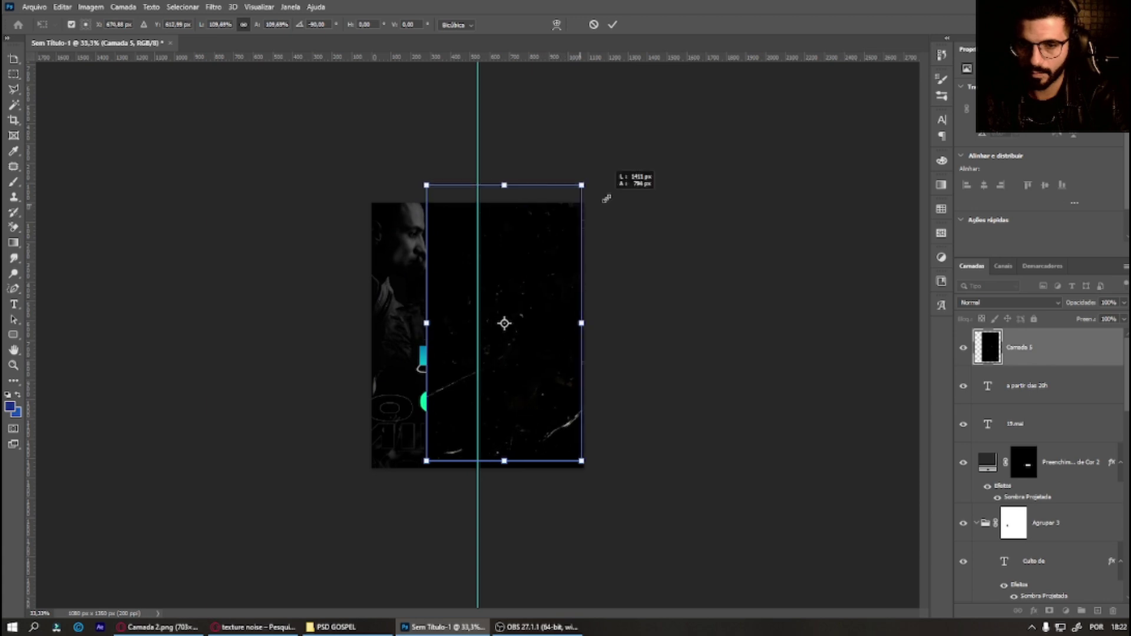
pyautogui.moveTo(546, 235); pyautogui.dragTo(598, 245)
pyautogui.press('Return')
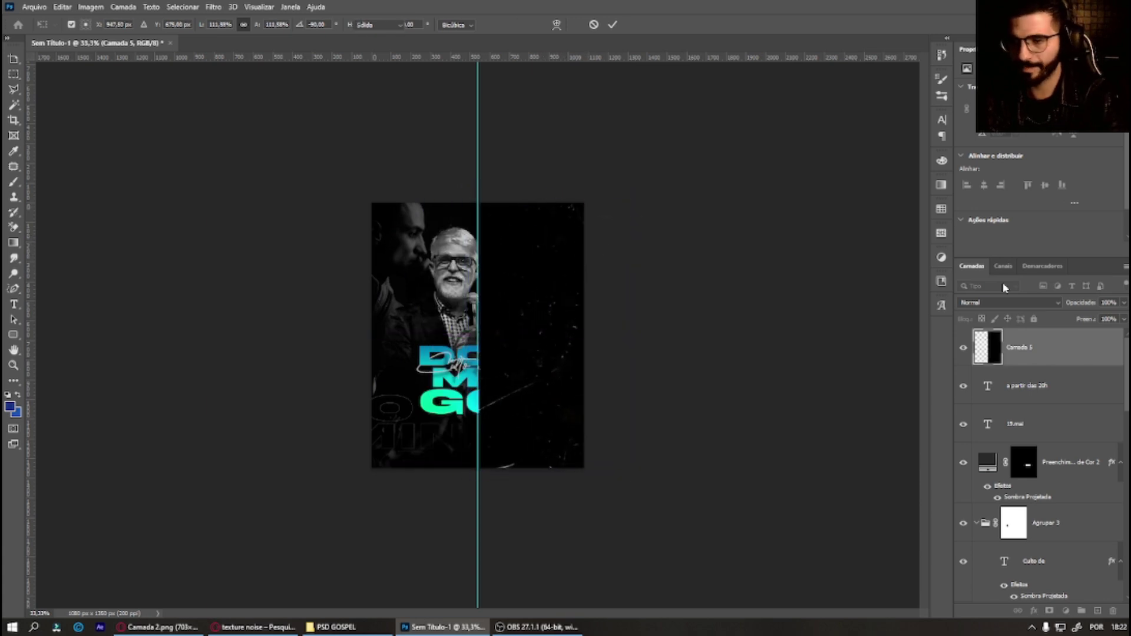
pyautogui.click(1008, 302)
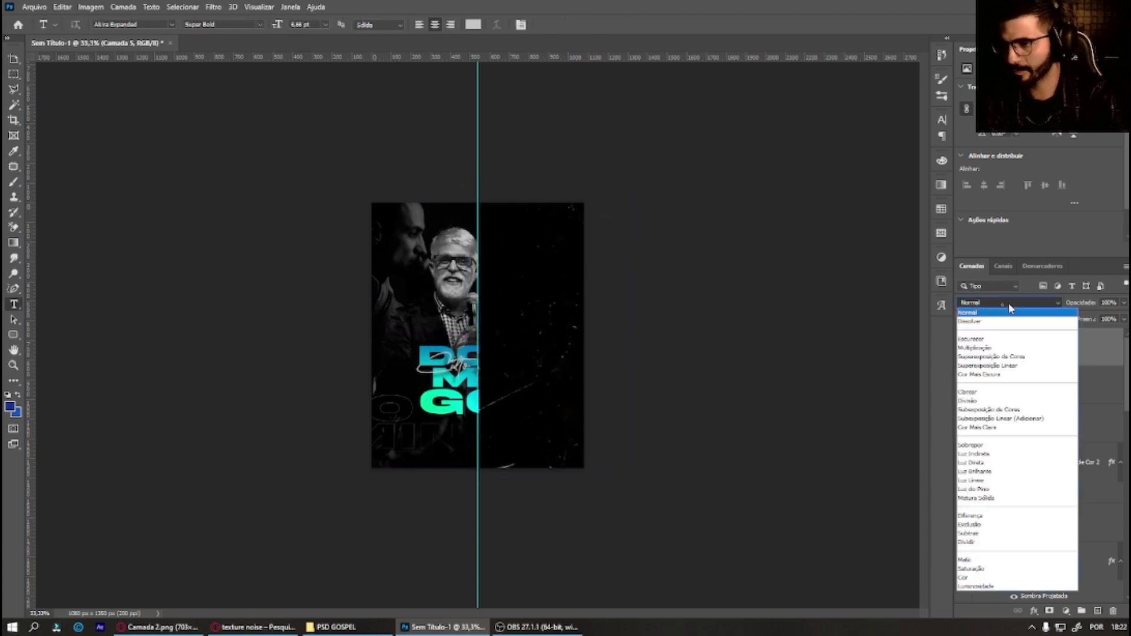
pyautogui.click(994, 525)
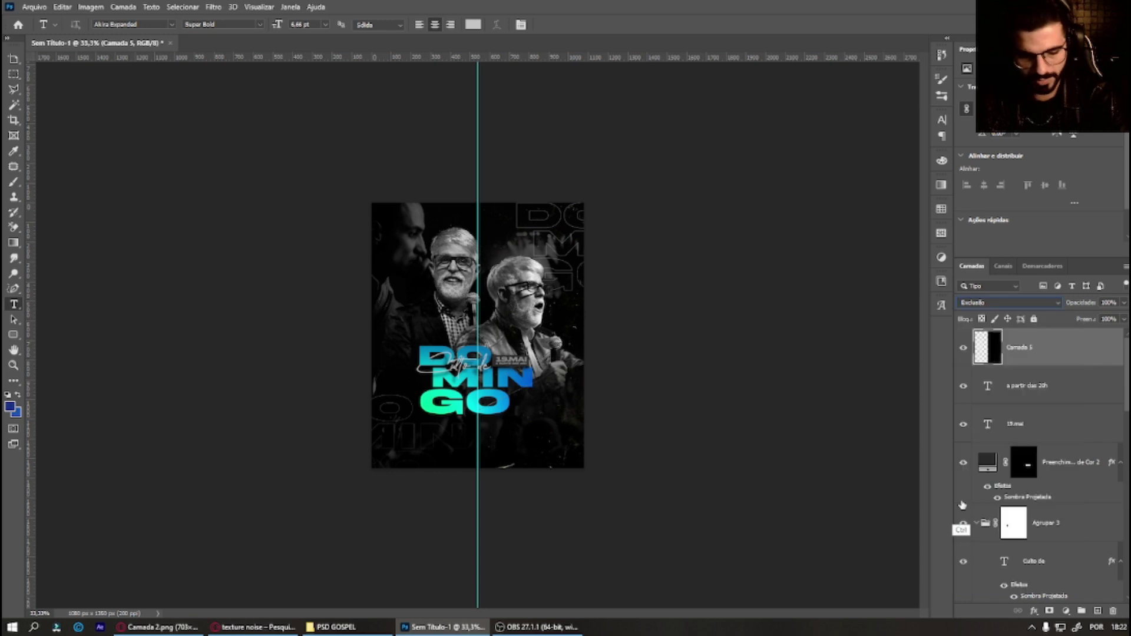
# Step: Duplicate the texture, flip the copy horizontally and move it over the poster's left side
pyautogui.hotkey('ctrl', 'j')
pyautogui.moveTo(671, 341); pyautogui.dragTo(512, 335)
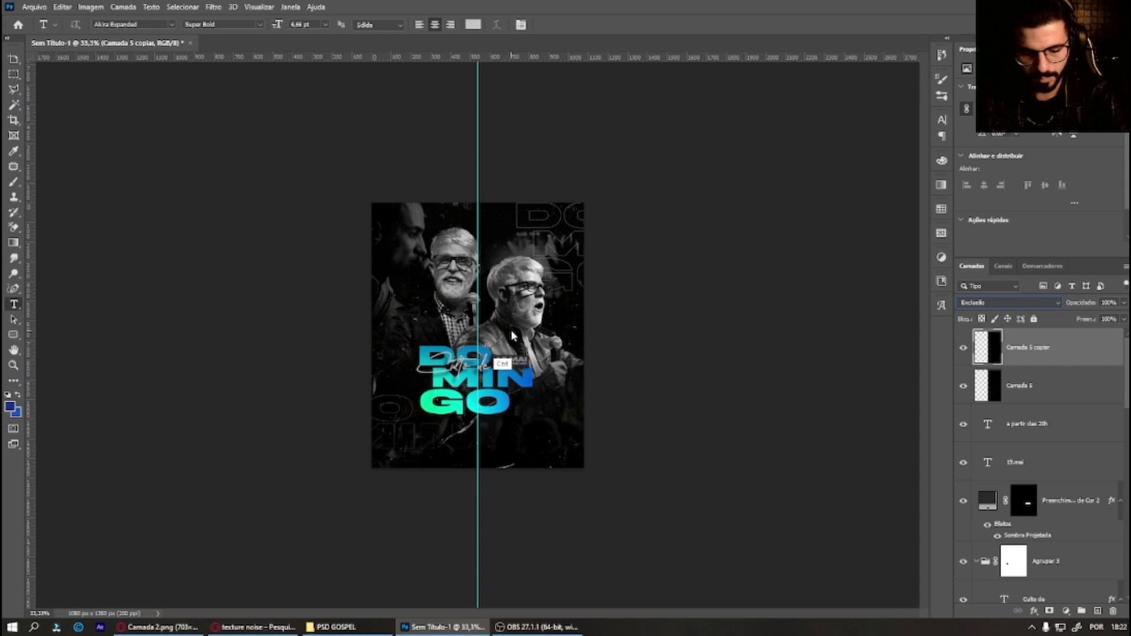
pyautogui.hotkey('ctrl', 'shift', 'h')
pyautogui.moveTo(600, 354); pyautogui.dragTo(632, 386)
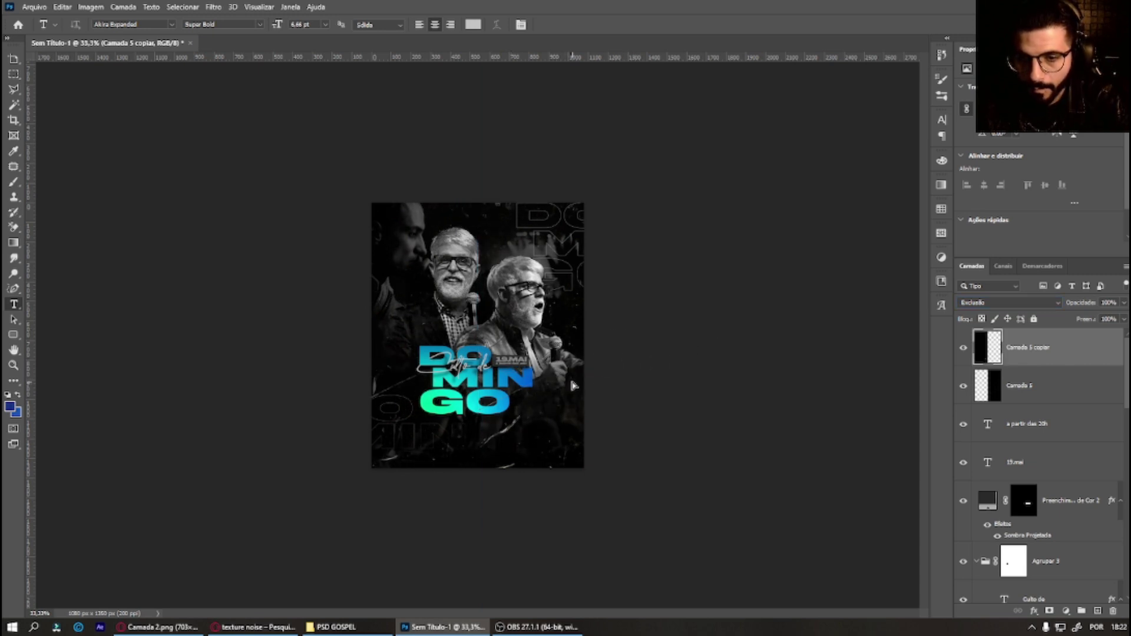
pyautogui.hotkey('ctrl', 't')
pyautogui.rightClick(483, 357)
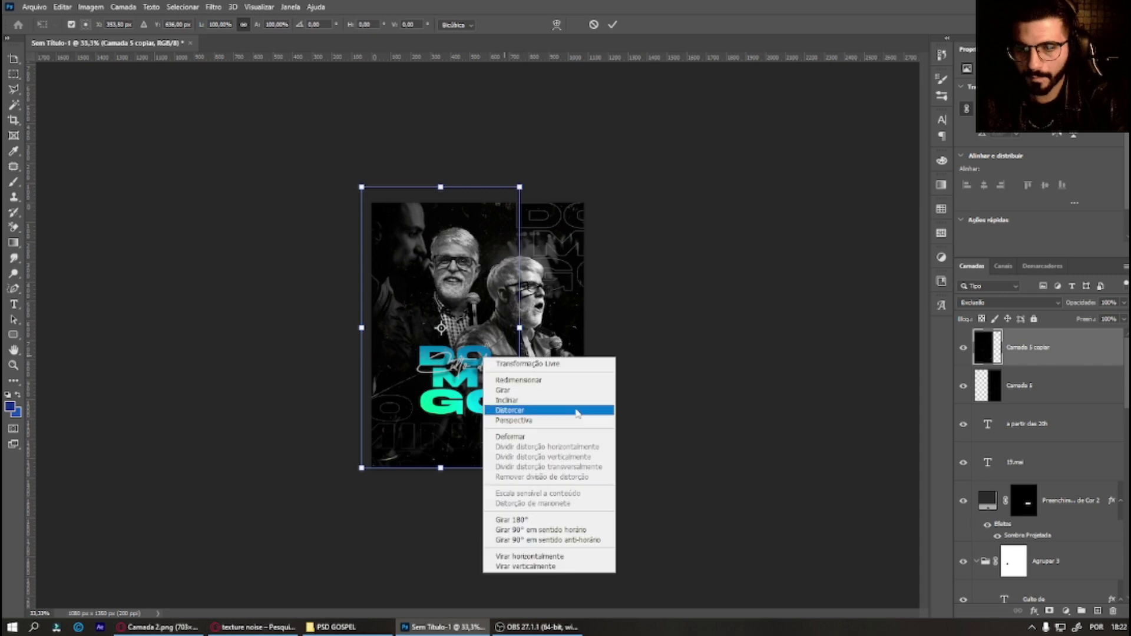
pyautogui.click(553, 556)
pyautogui.press('Return')
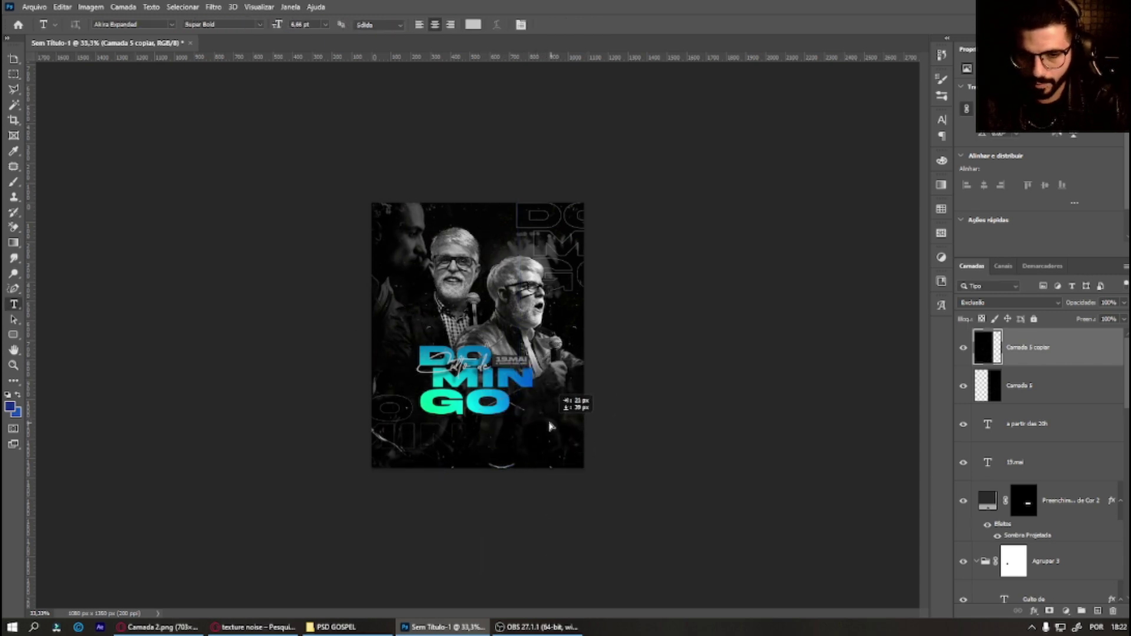
pyautogui.moveTo(581, 422)
pyautogui.mouseDown()
pyautogui.moveTo(503, 425)
pyautogui.moveTo(499, 439)
pyautogui.mouseUp()
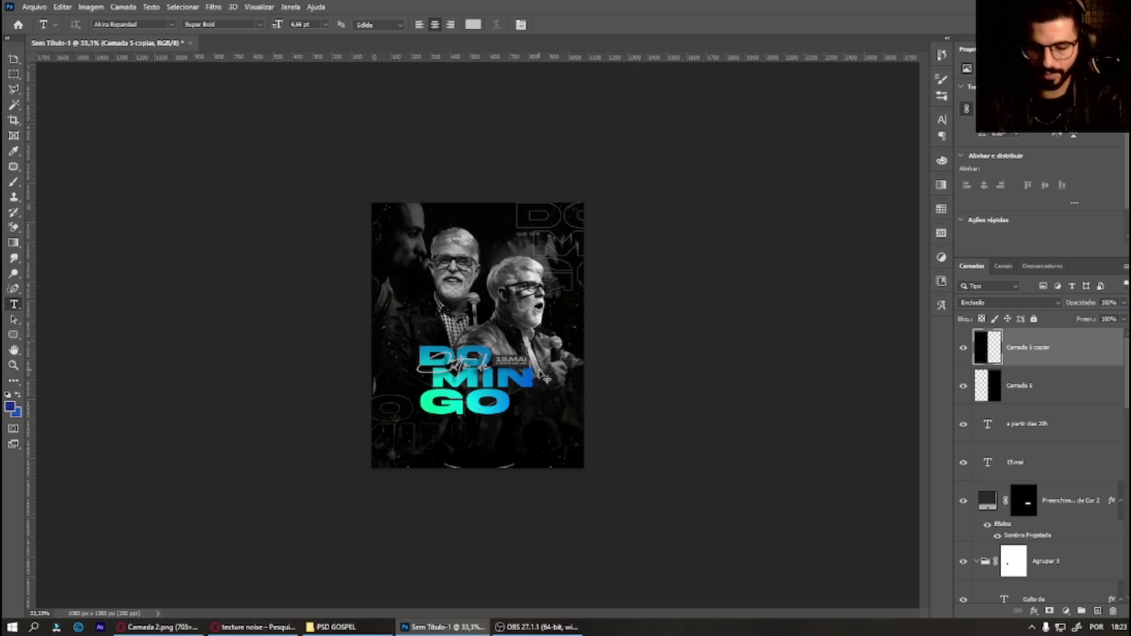
pyautogui.hotkey('ctrl', '+')
pyautogui.hotkey('ctrl', '+')
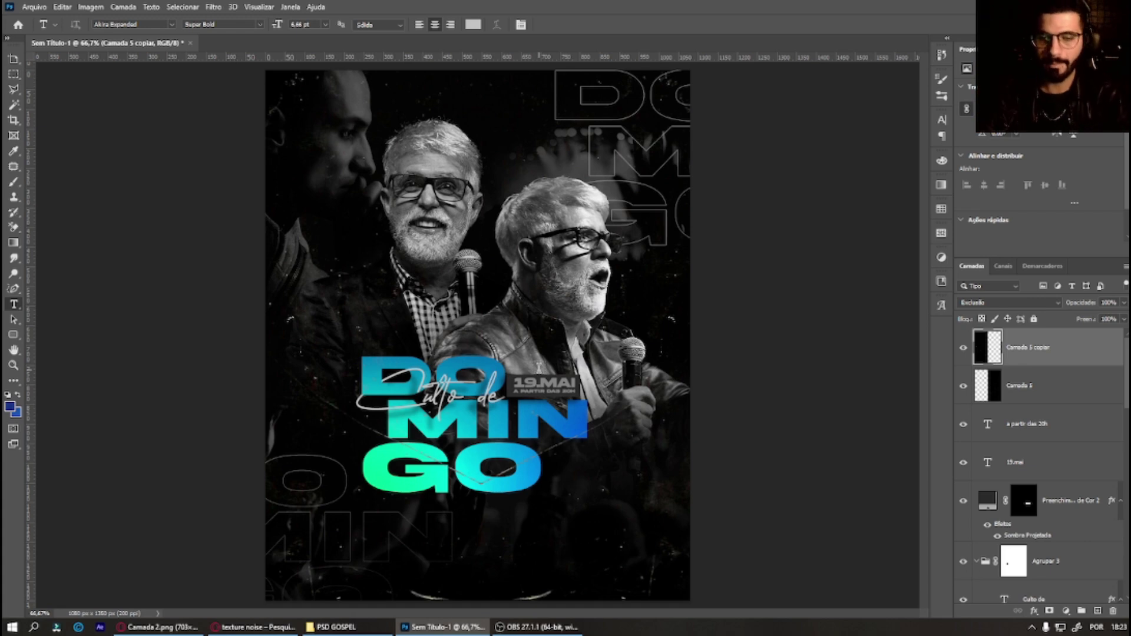
pyautogui.hotkey('ctrl', '-')
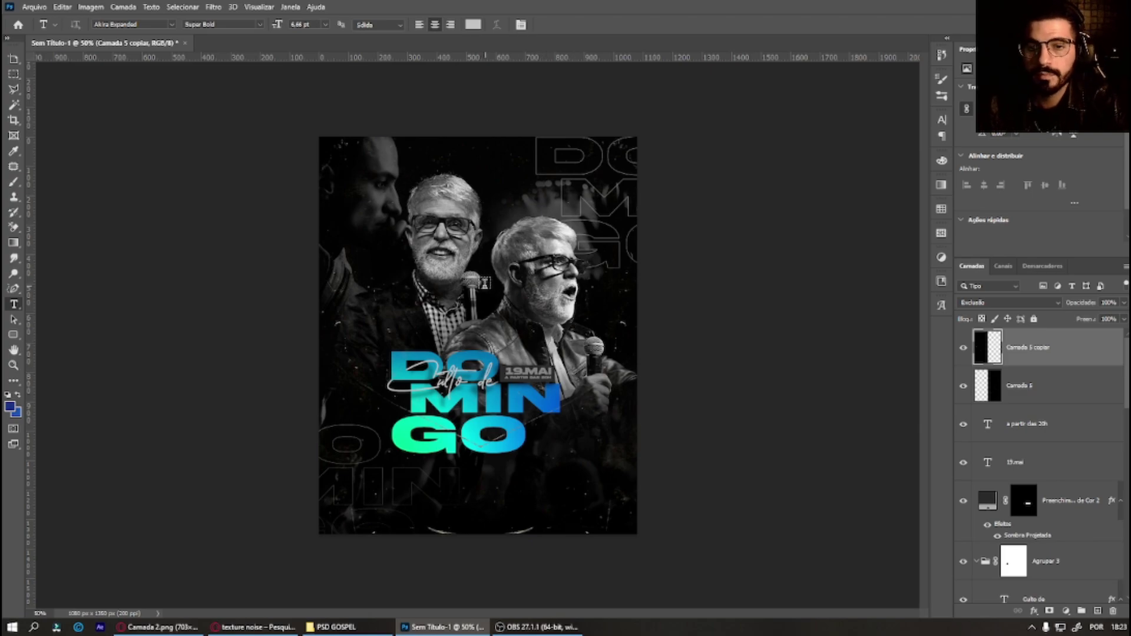
pyautogui.hotkey('alt', 'Tab')
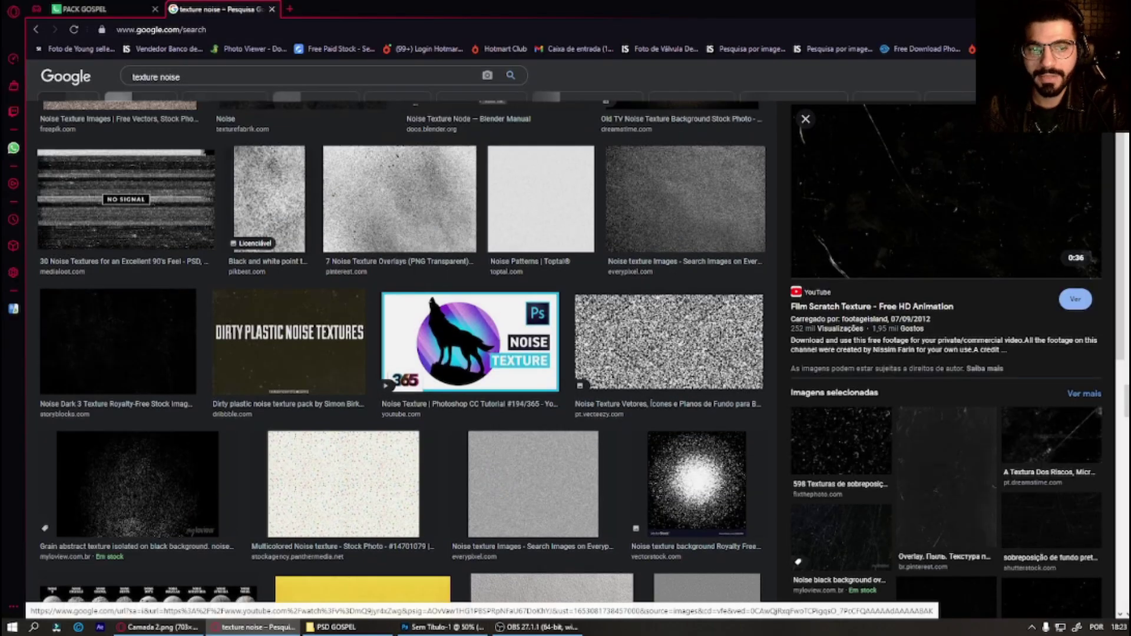
# Step: Replace the image search with a search for 'overlay light'
pyautogui.scroll(-5, 480, 302)
pyautogui.scroll(3, 480, 302)
pyautogui.scroll(3, 480, 302)
pyautogui.click(171, 77)
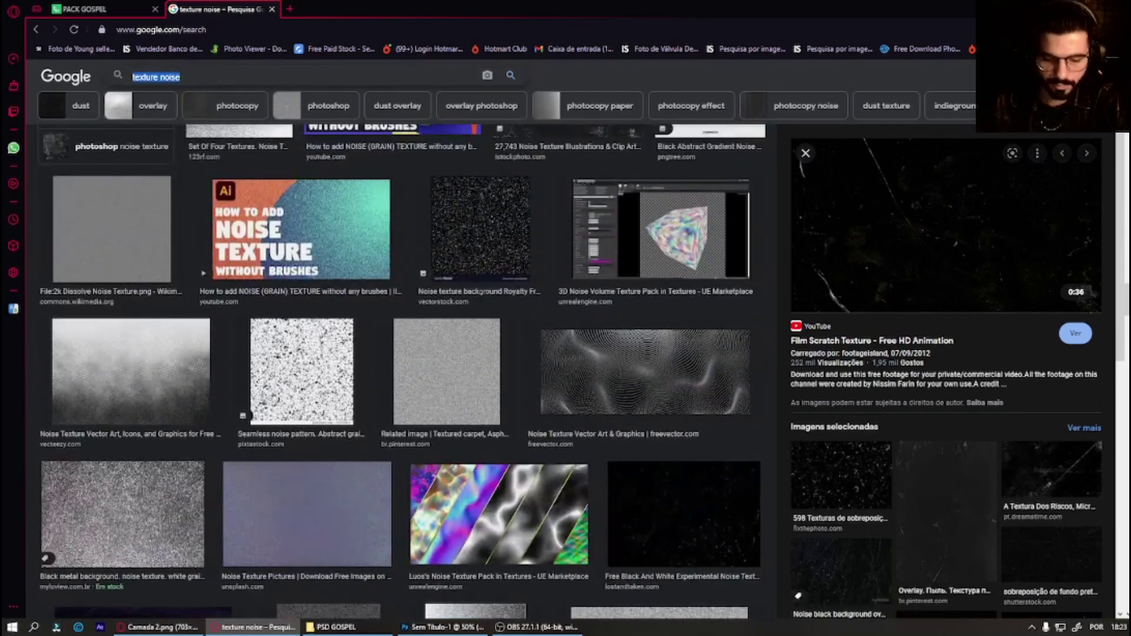
pyautogui.write('drverlay')
pyautogui.press('Return')
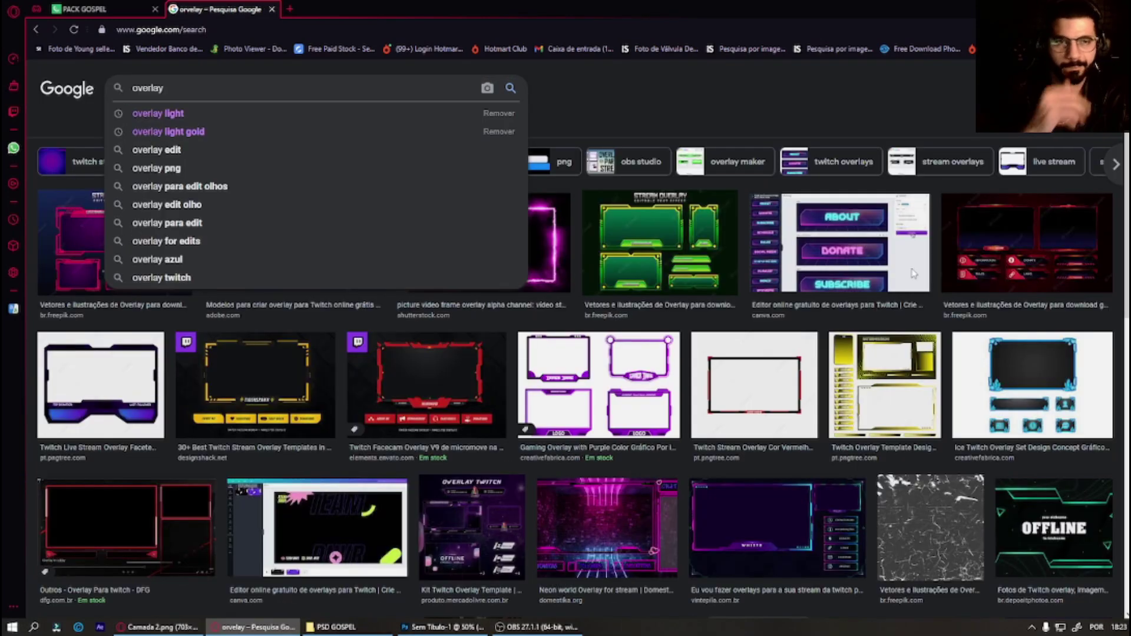
pyautogui.write('light')
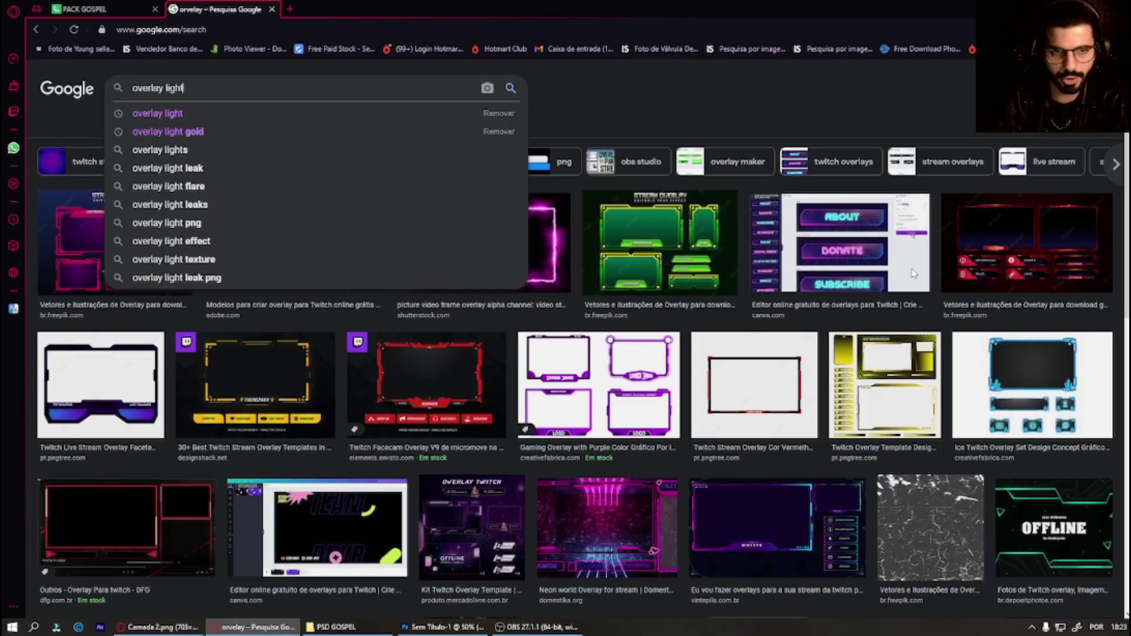
pyautogui.press('Return')
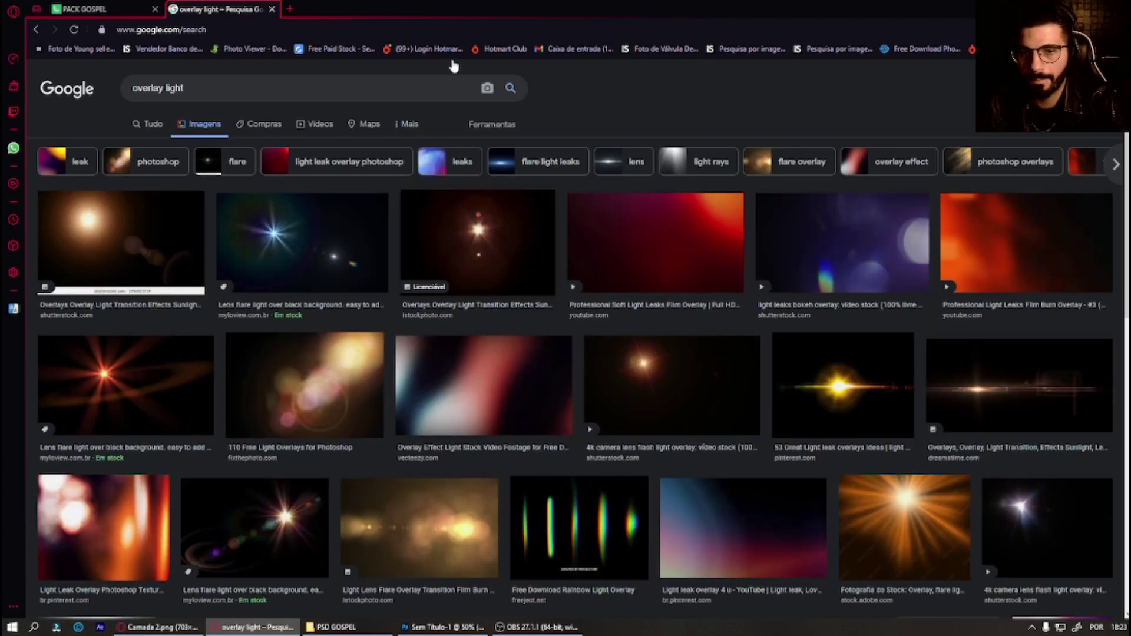
# Step: Preview the red Professional Light Leaks Film Burn Overlay result and copy the image
pyautogui.scroll(-2, 580, 340)
pyautogui.scroll(-1, 454, 64)
pyautogui.scroll(-2, 453, 65)
pyautogui.scroll(-2, 454, 65)
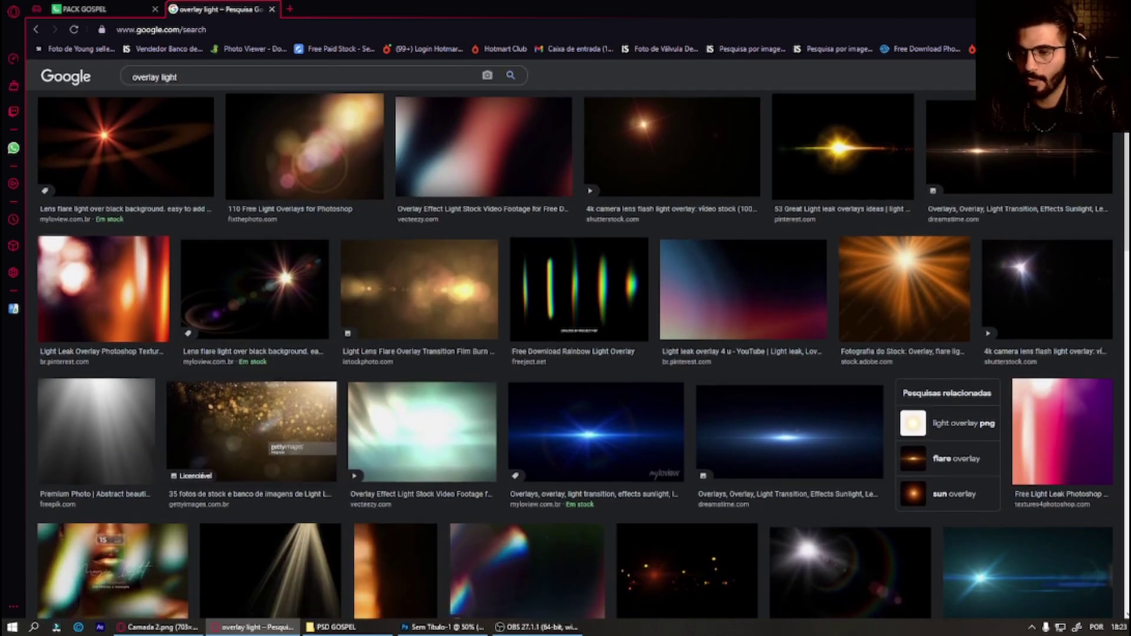
pyautogui.scroll(-3, 454, 64)
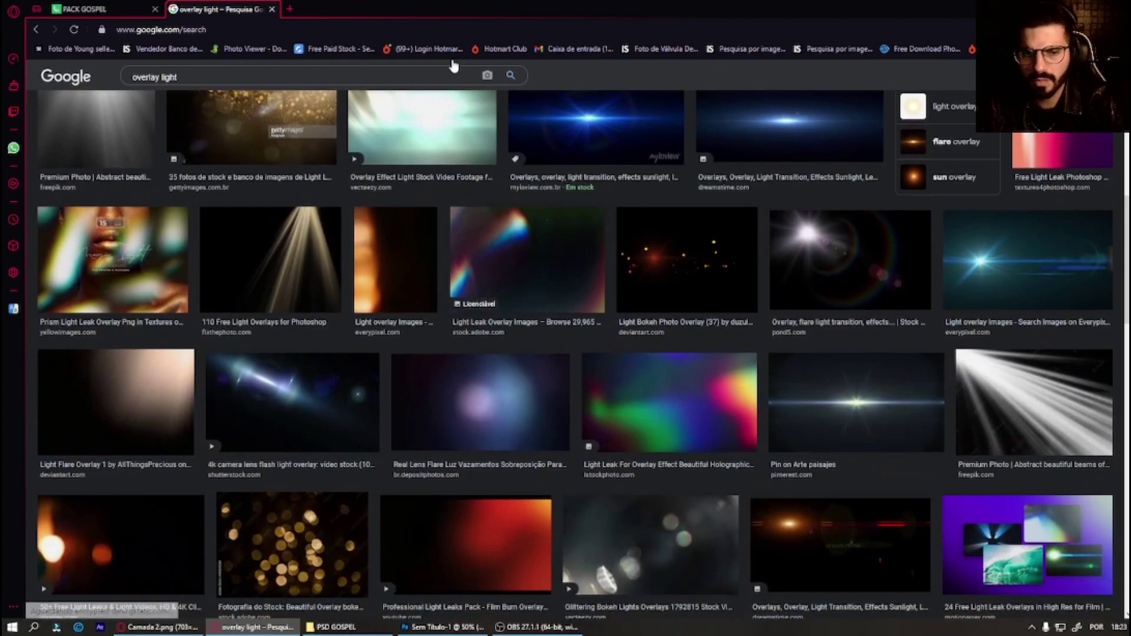
pyautogui.scroll(-3, 453, 64)
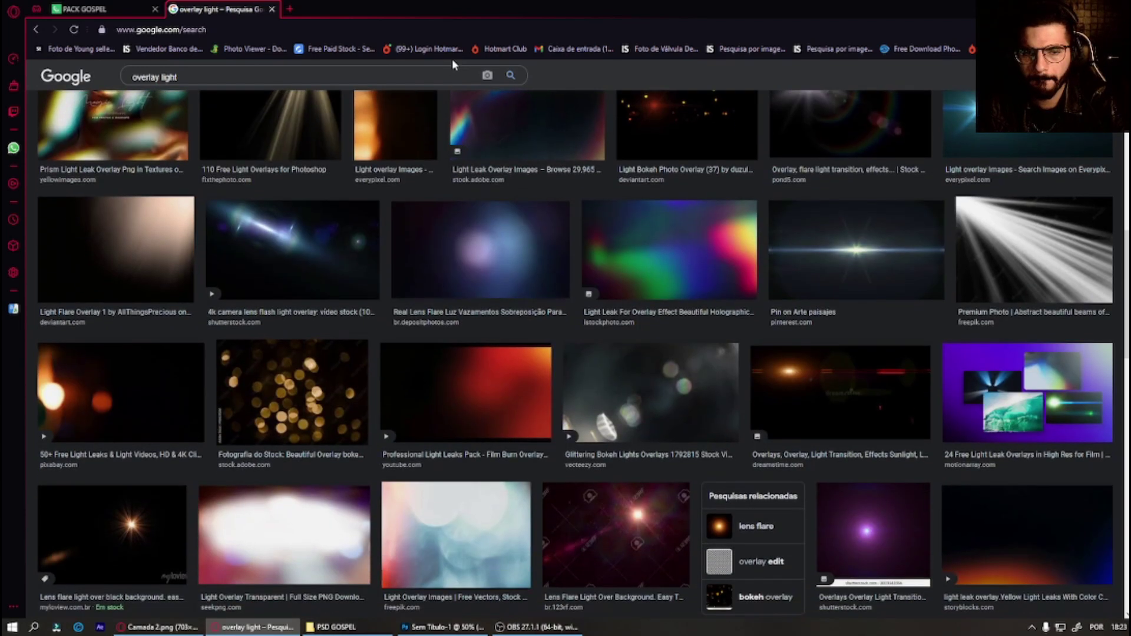
pyautogui.scroll(-5, 454, 65)
pyautogui.scroll(-6, 453, 64)
pyautogui.scroll(-1, 453, 65)
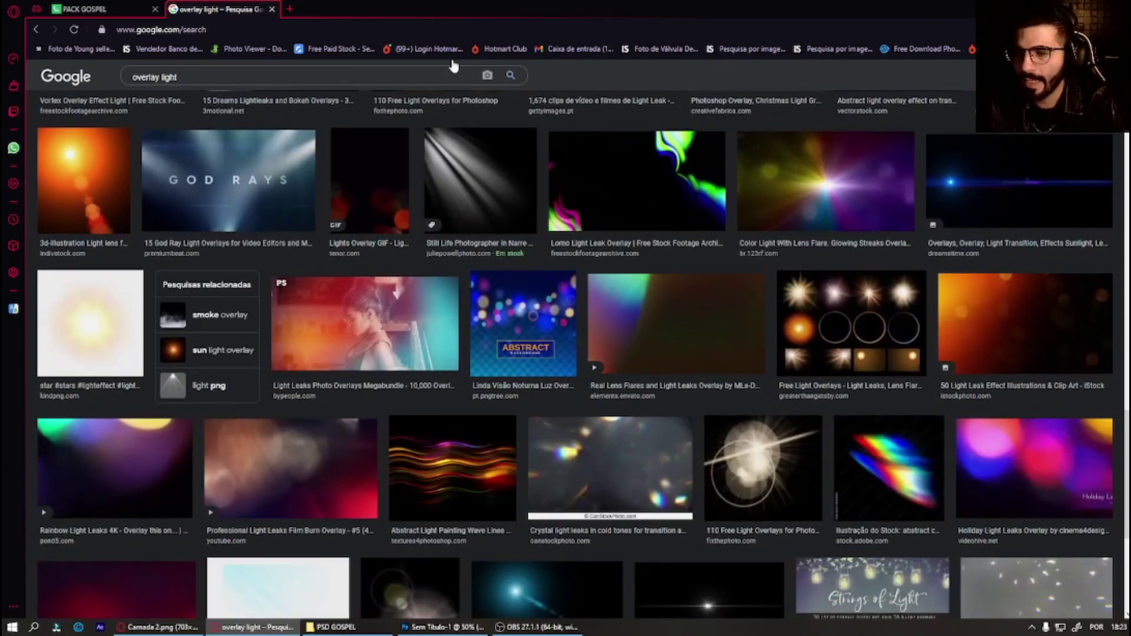
pyautogui.scroll(-1, 454, 65)
pyautogui.click(290, 407)
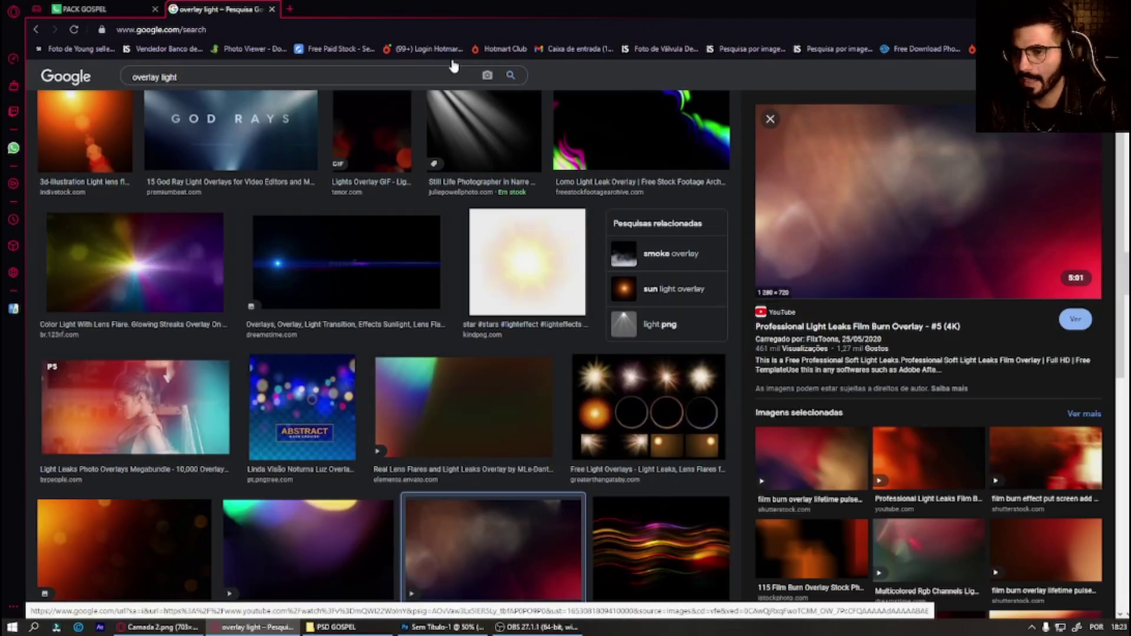
pyautogui.rightClick(943, 214)
pyautogui.click(945, 353)
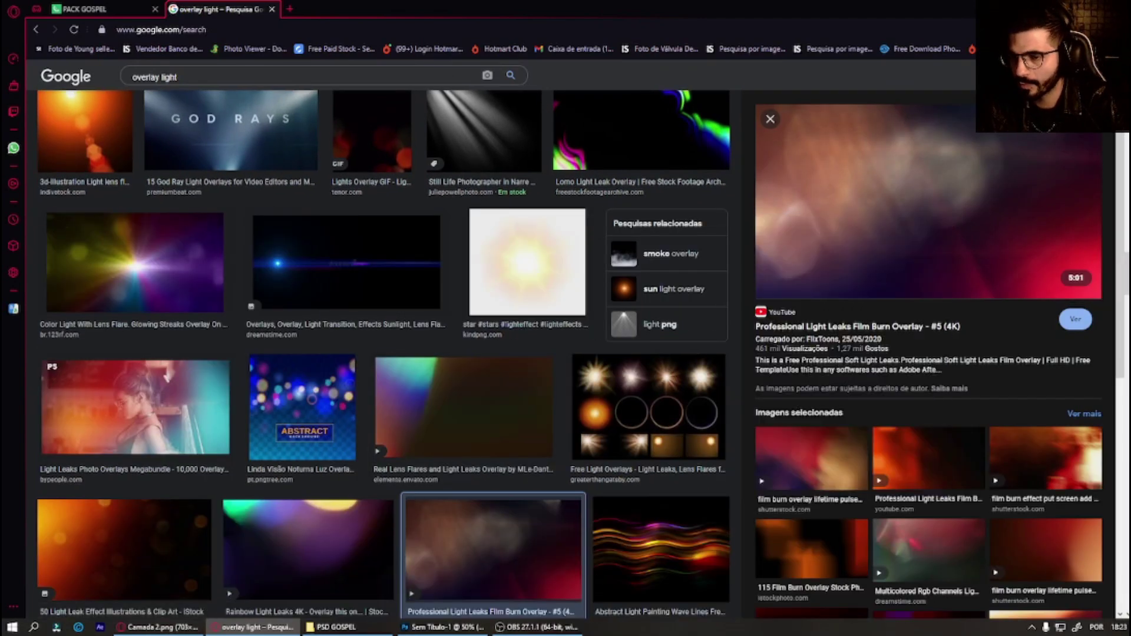
pyautogui.hotkey('alt', 'Tab')
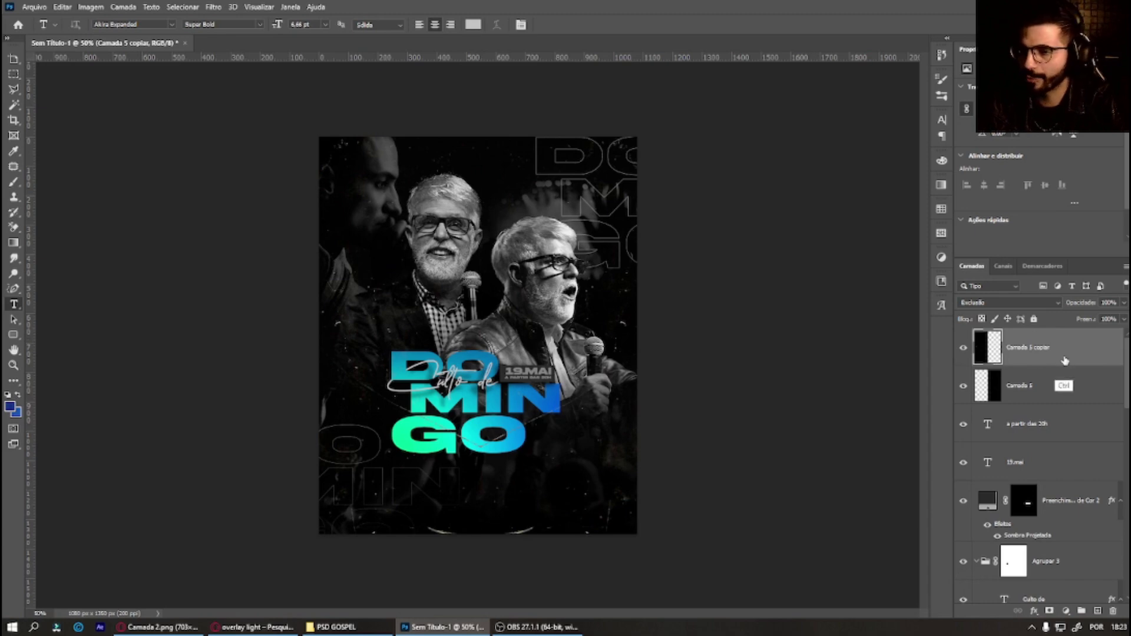
# Step: Paste the light-leak image as Camada 6, rotated 90° and scaled to about 178% over the canvas
pyautogui.hotkey('ctrl', 'v')
pyautogui.hotkey('ctrl', 't')
pyautogui.moveTo(661, 199); pyautogui.dragTo(636, 189)
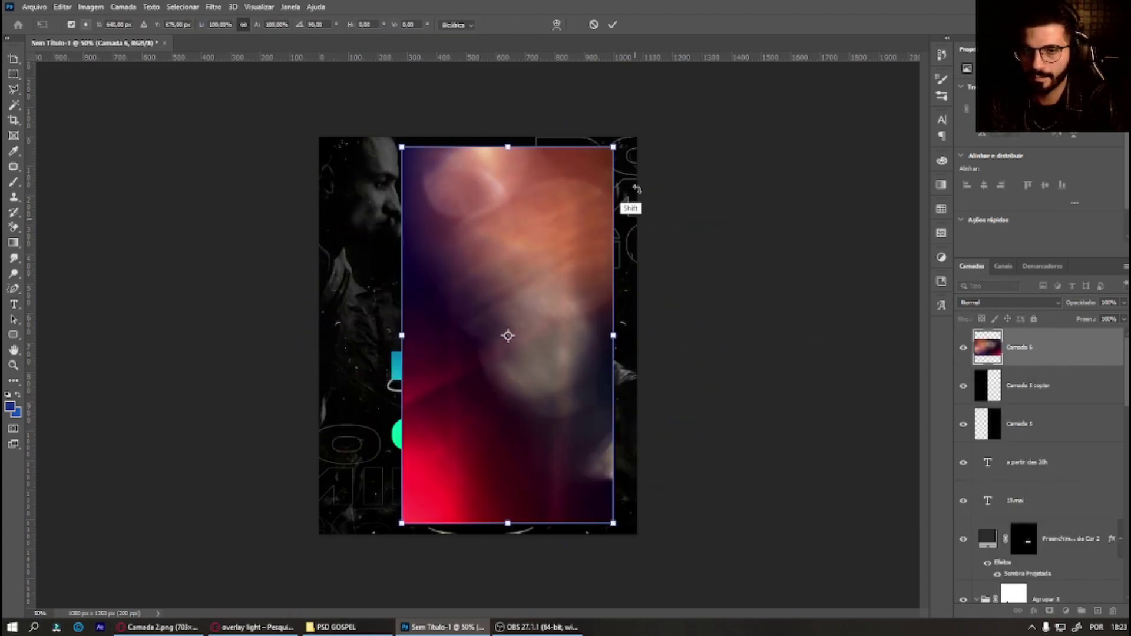
pyautogui.moveTo(613, 146); pyautogui.dragTo(695, 3)
pyautogui.moveTo(612, 173); pyautogui.dragTo(516, 281)
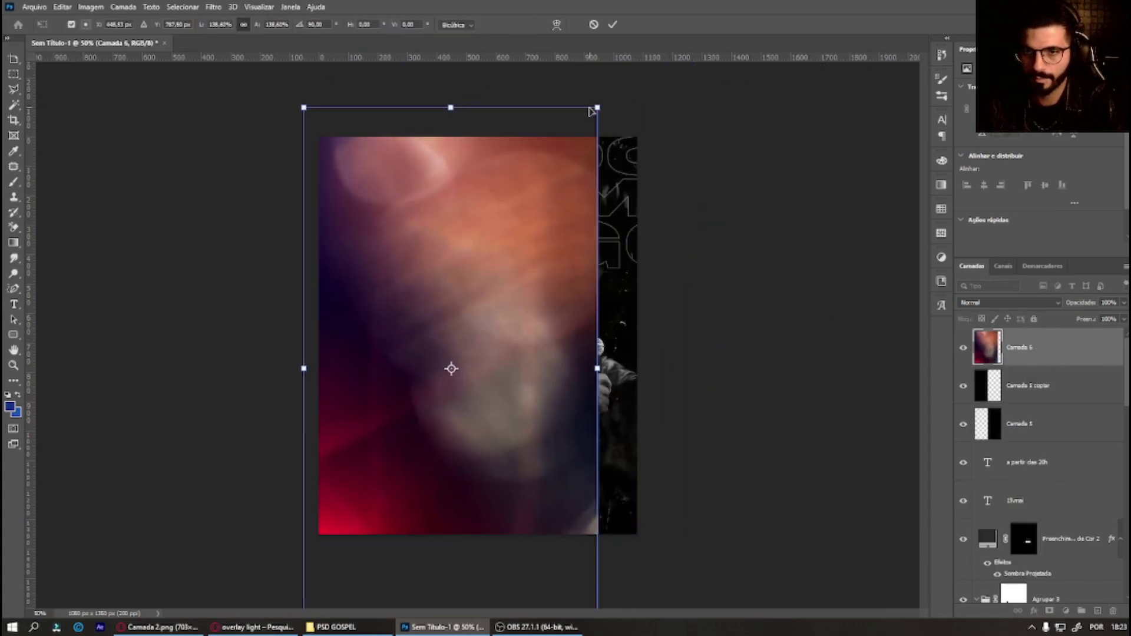
pyautogui.moveTo(591, 110); pyautogui.dragTo(677, 3)
pyautogui.moveTo(625, 142); pyautogui.dragTo(585, 150)
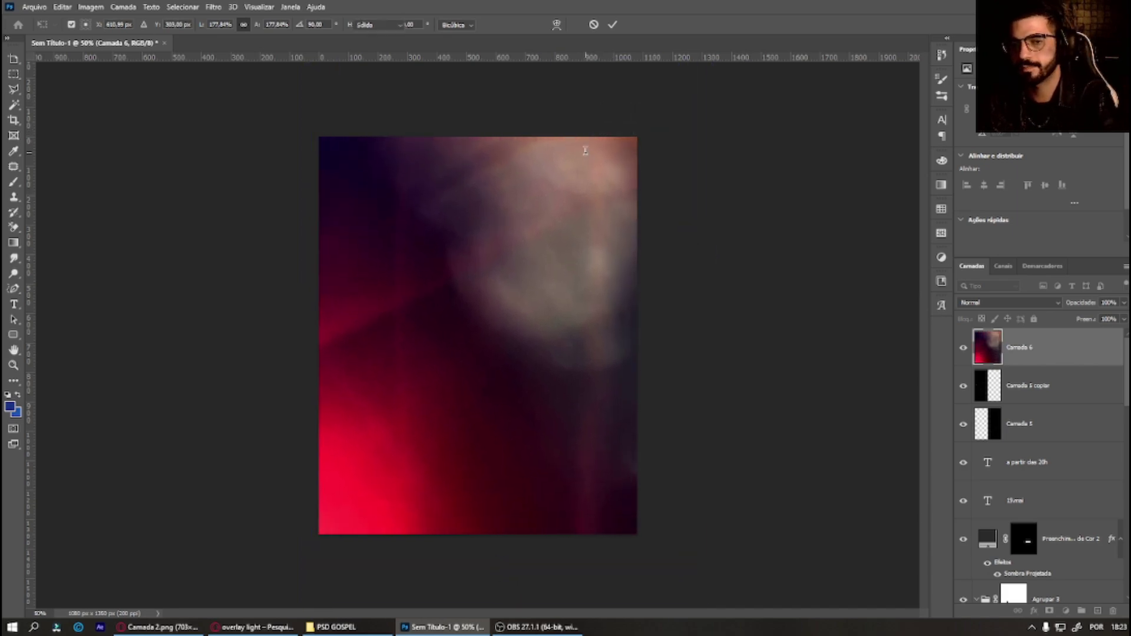
pyautogui.press('Return')
pyautogui.click(1009, 302)
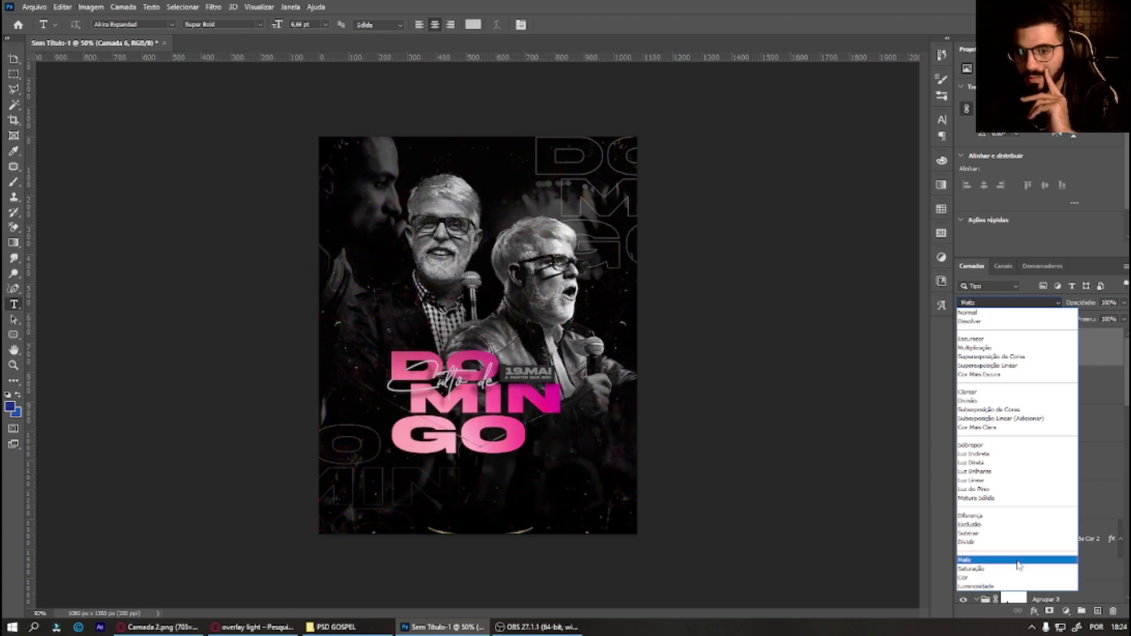
# Step: Blend the light layer in Divisão mode and darken it by raising the Levels black input
pyautogui.click(1000, 402)
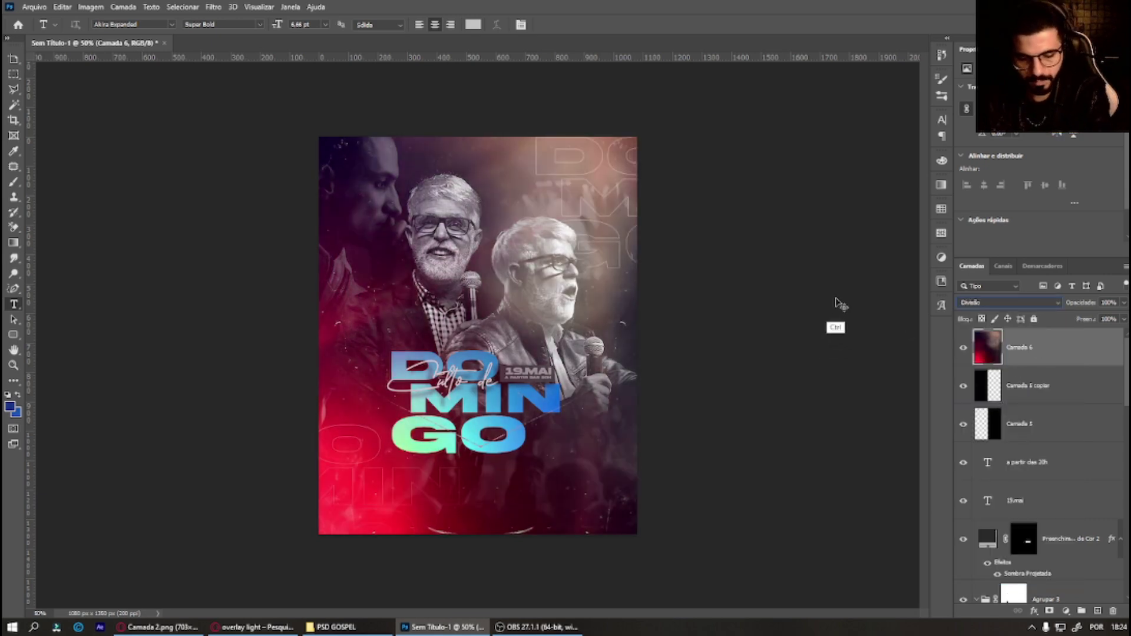
pyautogui.hotkey('ctrl', 'l')
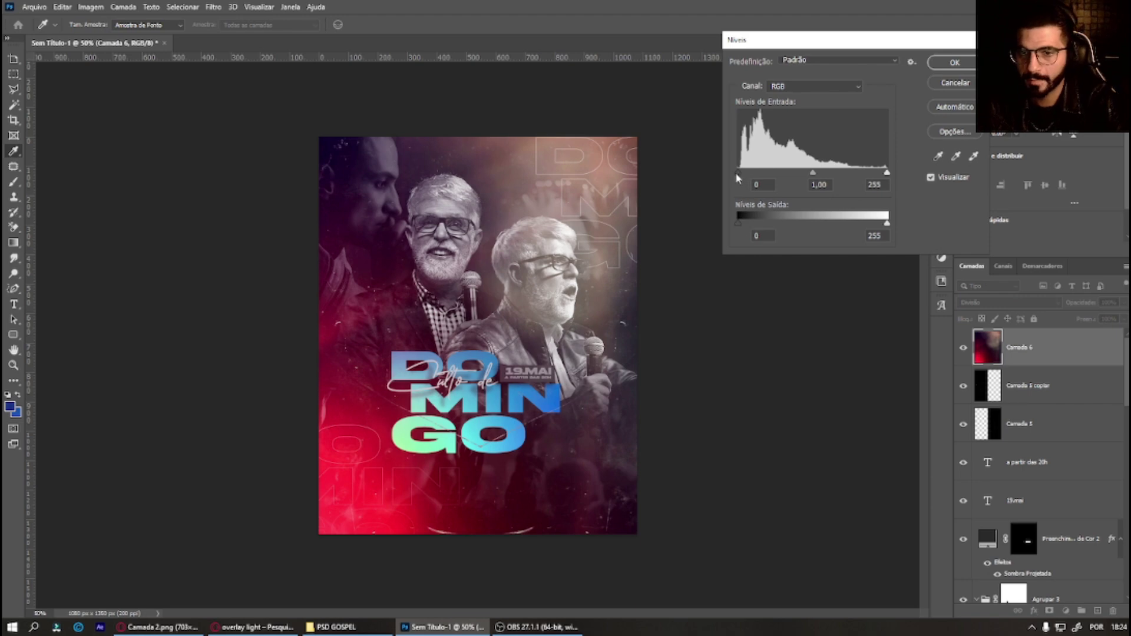
pyautogui.moveTo(737, 177); pyautogui.dragTo(773, 176)
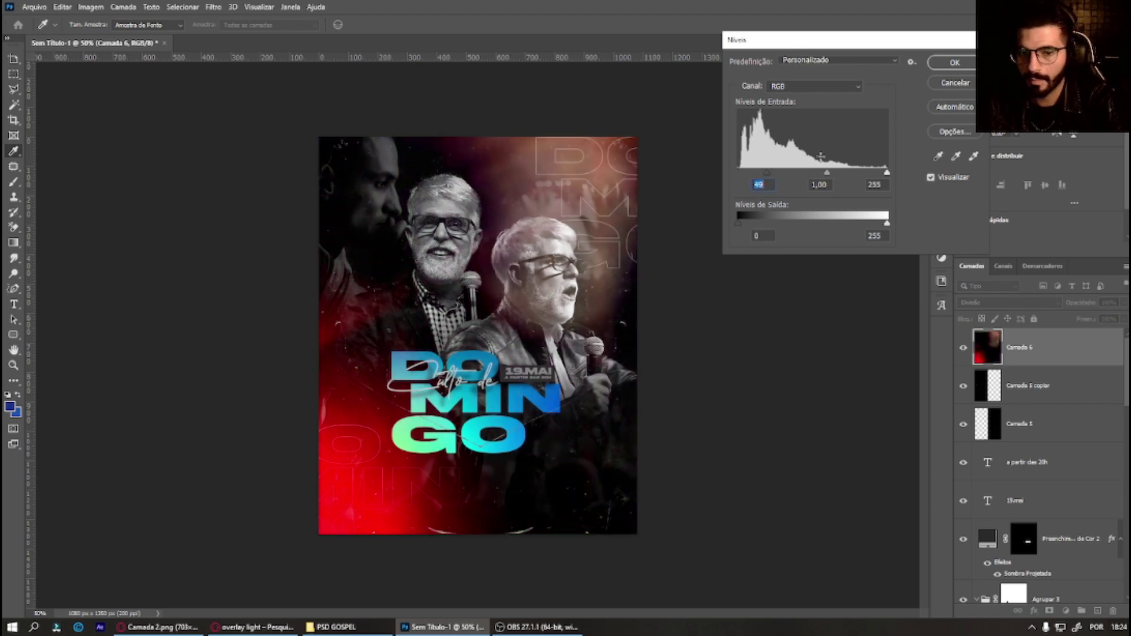
pyautogui.click(954, 62)
pyautogui.press('t')
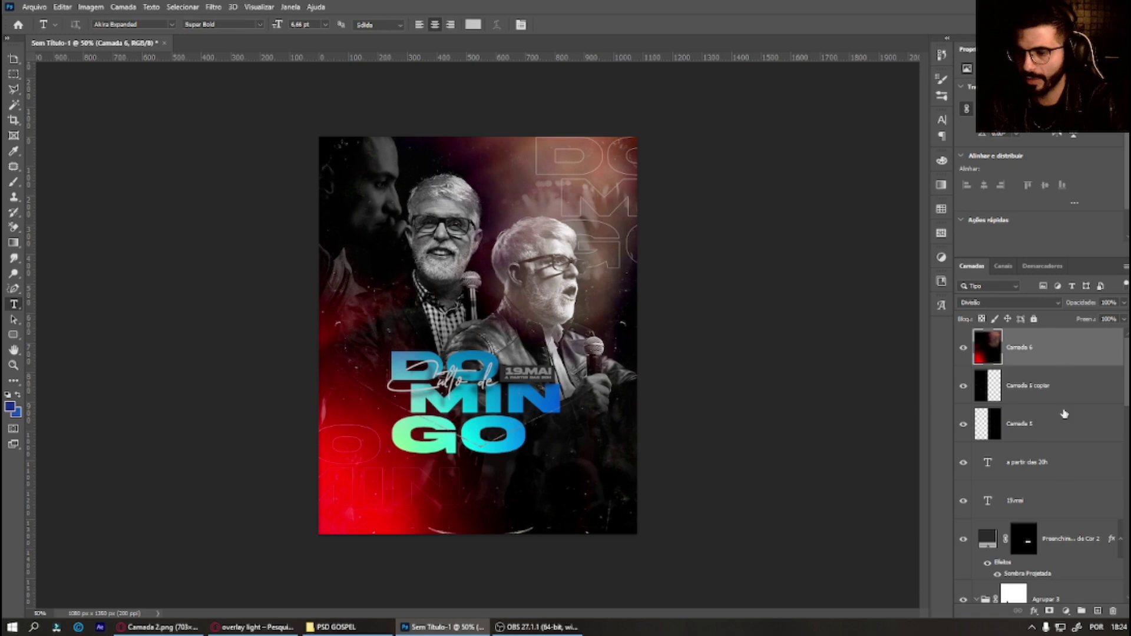
# Step: Draw a mask gradient fading the red glow at lower left, then shift the glow right
pyautogui.press('g')
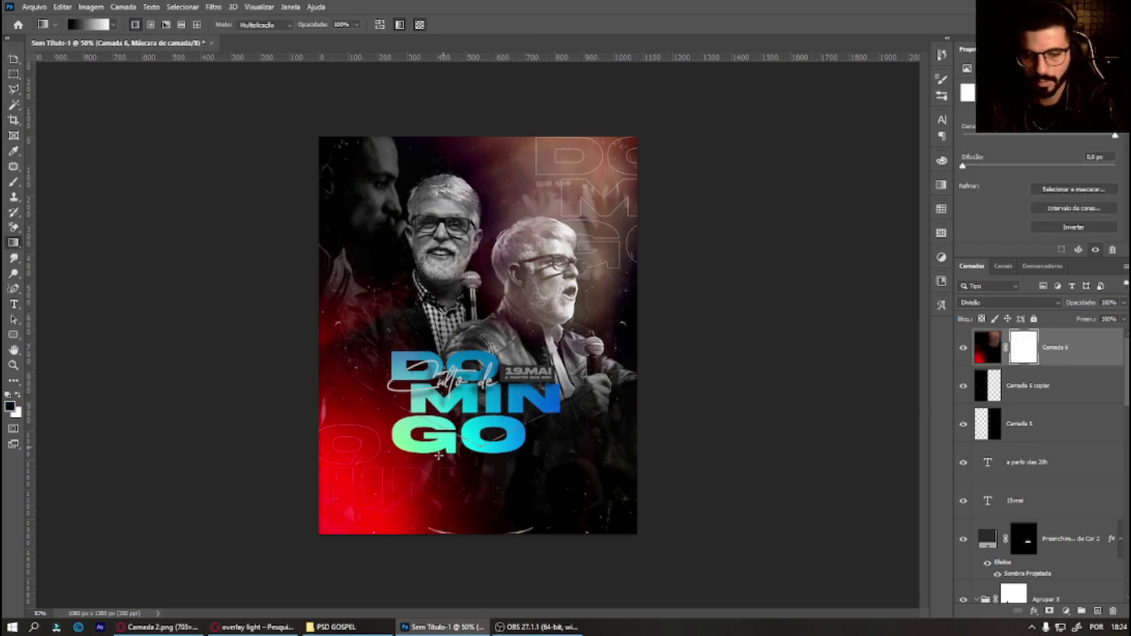
pyautogui.moveTo(290, 536); pyautogui.dragTo(445, 386)
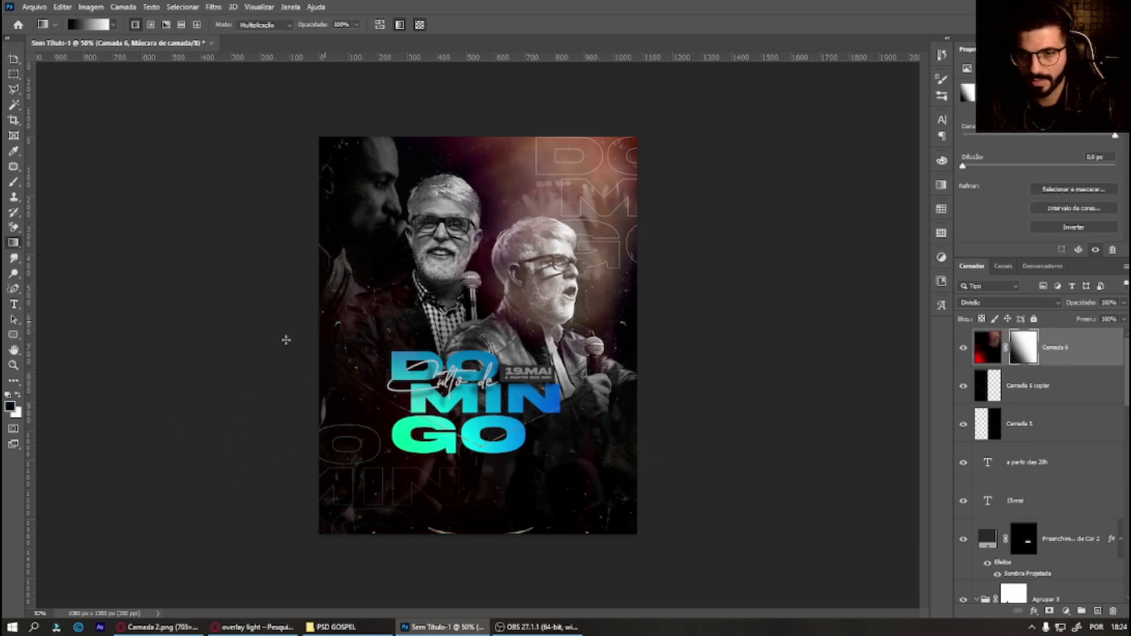
pyautogui.click(988, 354)
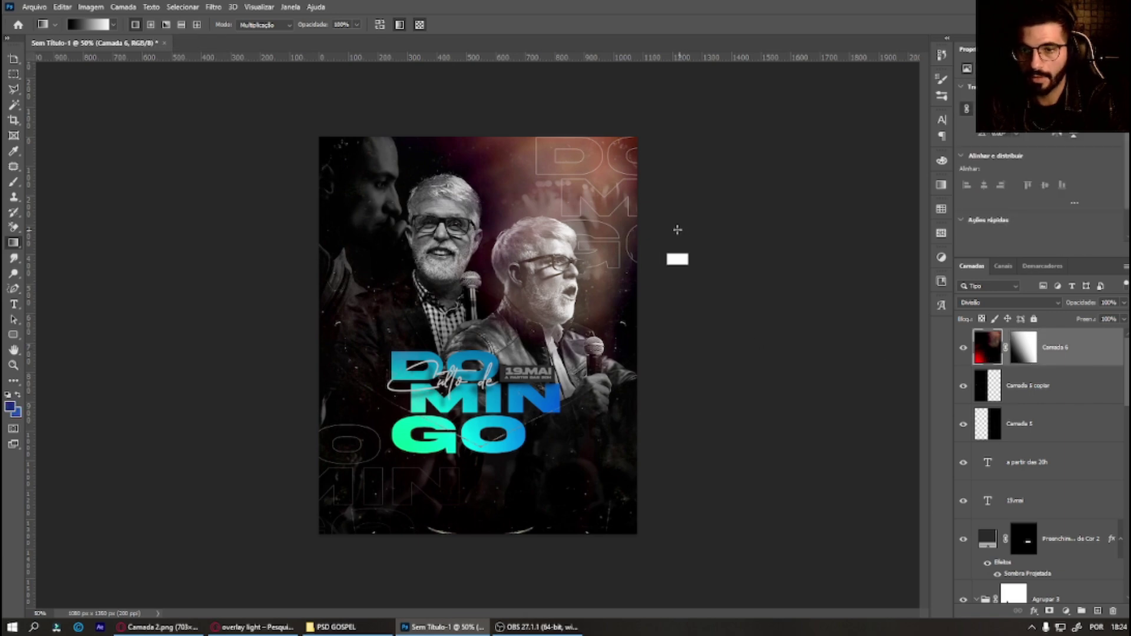
pyautogui.moveTo(628, 267)
pyautogui.mouseDown()
pyautogui.moveTo(673, 257)
pyautogui.moveTo(609, 273)
pyautogui.mouseUp()
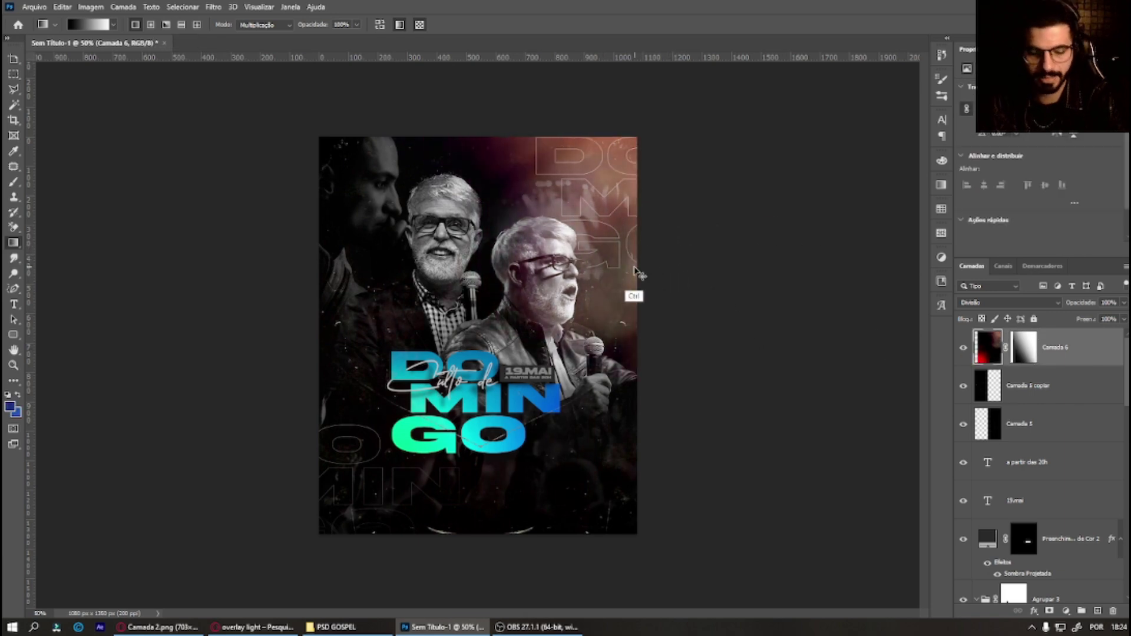
# Step: Shift the glow's hue from pink to teal with Hue/Saturation
pyautogui.hotkey('ctrl', 'u')
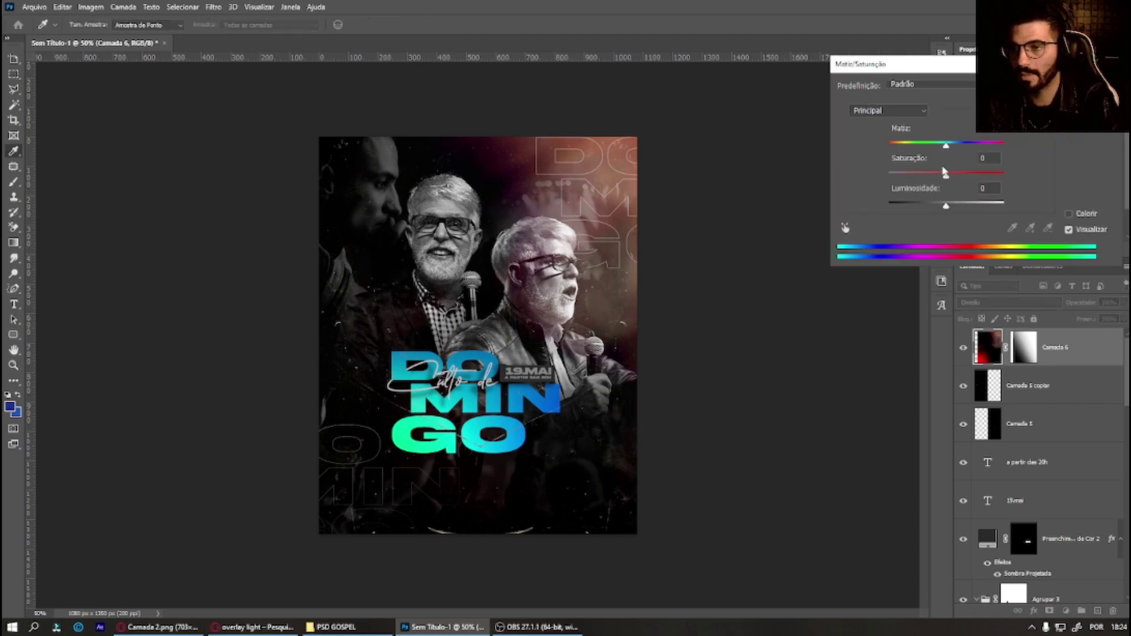
pyautogui.moveTo(946, 148); pyautogui.dragTo(887, 146)
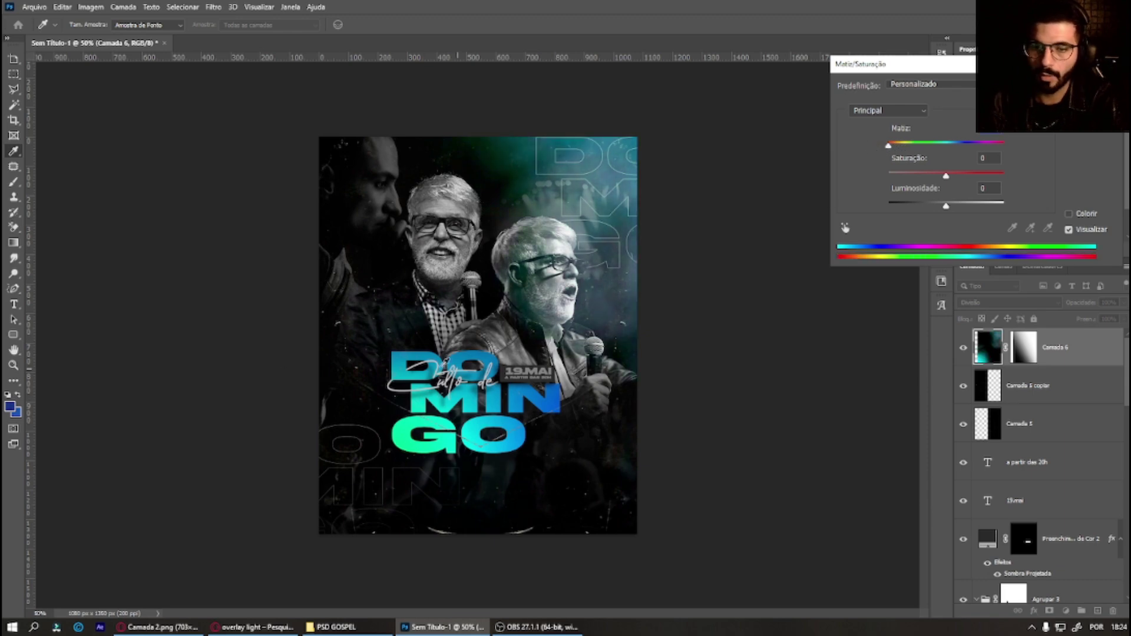
pyautogui.press('Return')
pyautogui.press('g')
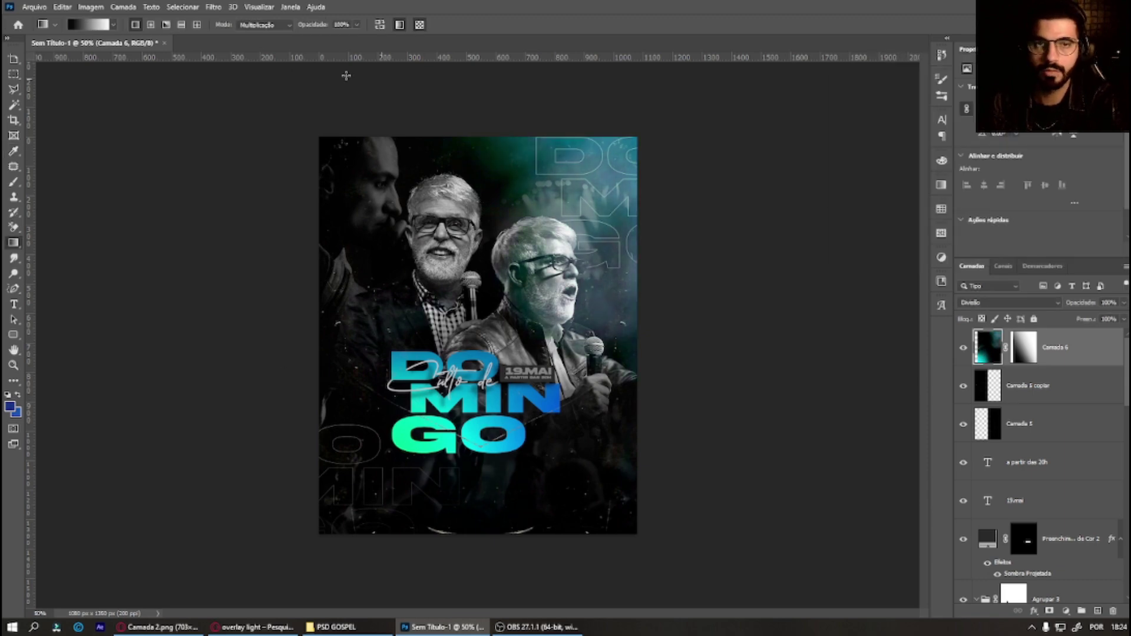
pyautogui.click(182, 7)
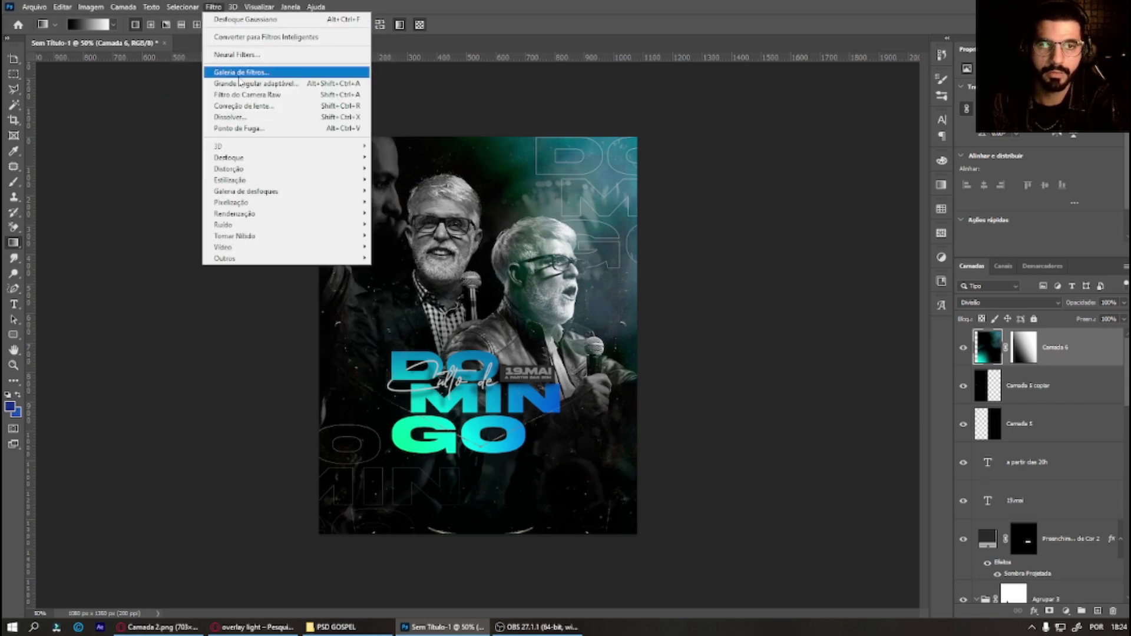
# Step: Blur the teal glow layer with a 193,5 px Gaussian blur
pyautogui.moveTo(229, 157)
pyautogui.click(413, 216)
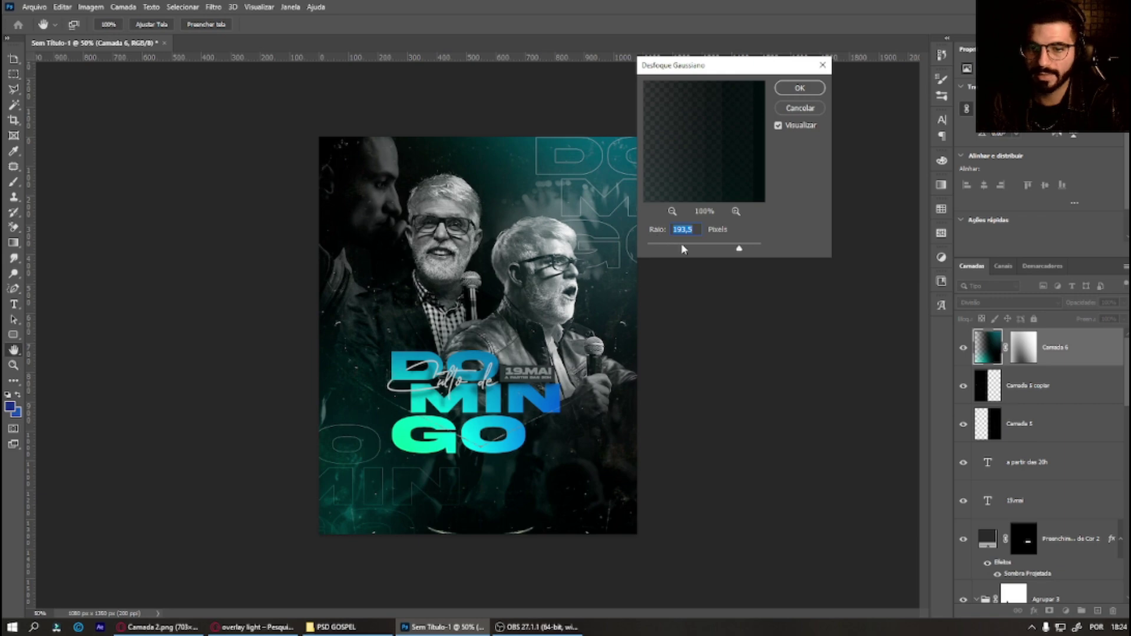
pyautogui.click(816, 91)
pyautogui.press('g')
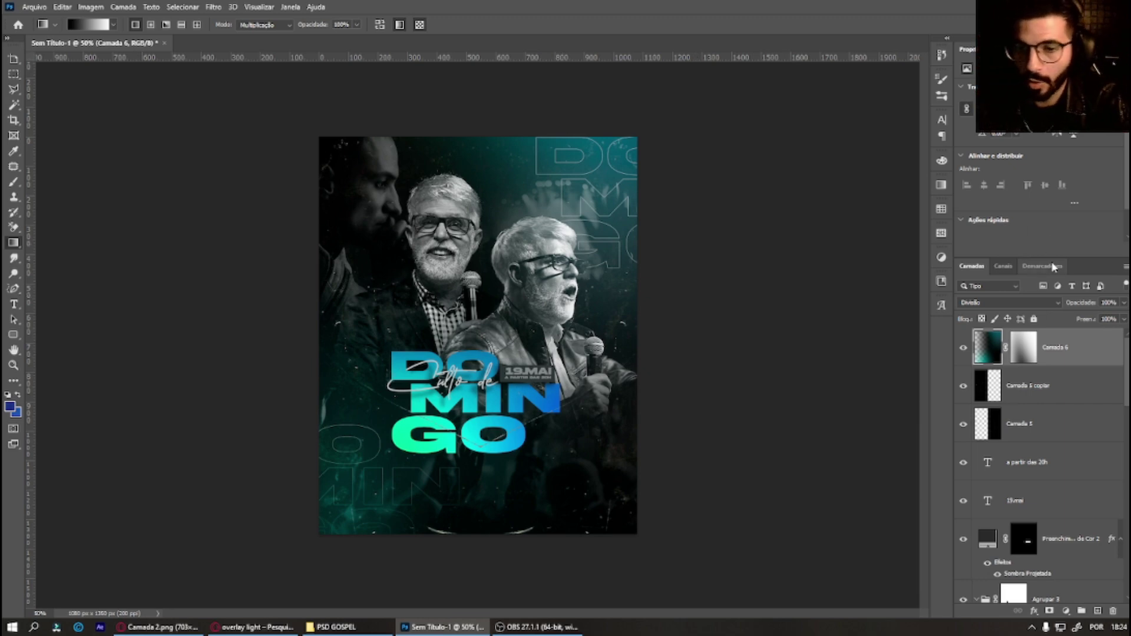
# Step: Select the 'a partir das 20h' text layer, view the poster at 100%, and briefly revisit the overlay light search
pyautogui.click(1030, 461)
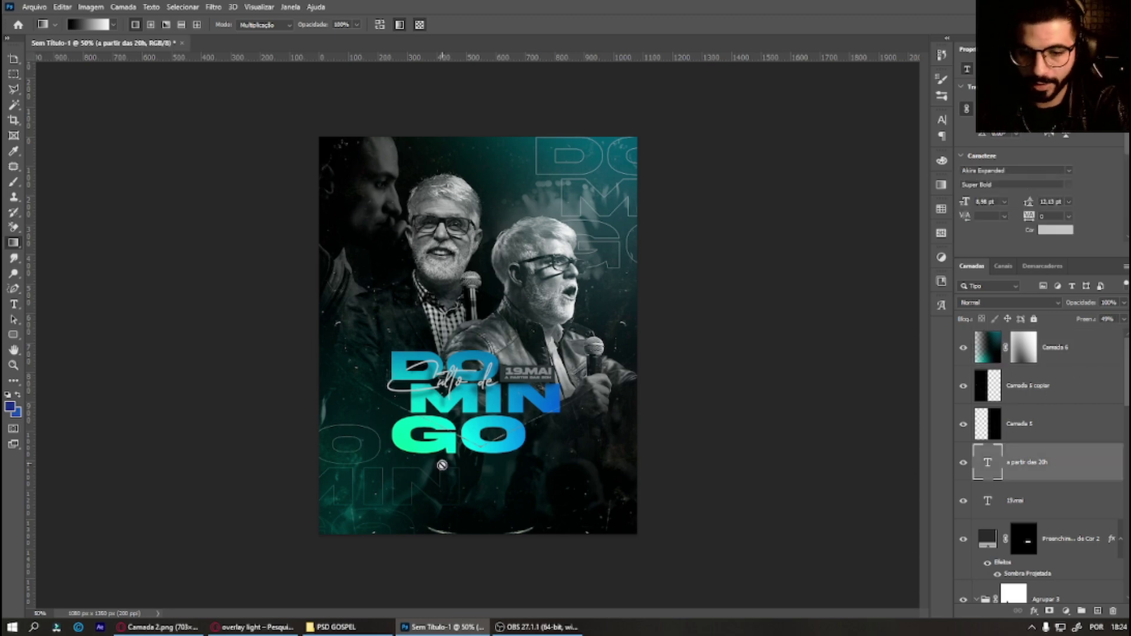
pyautogui.scroll(1, 361, 389)
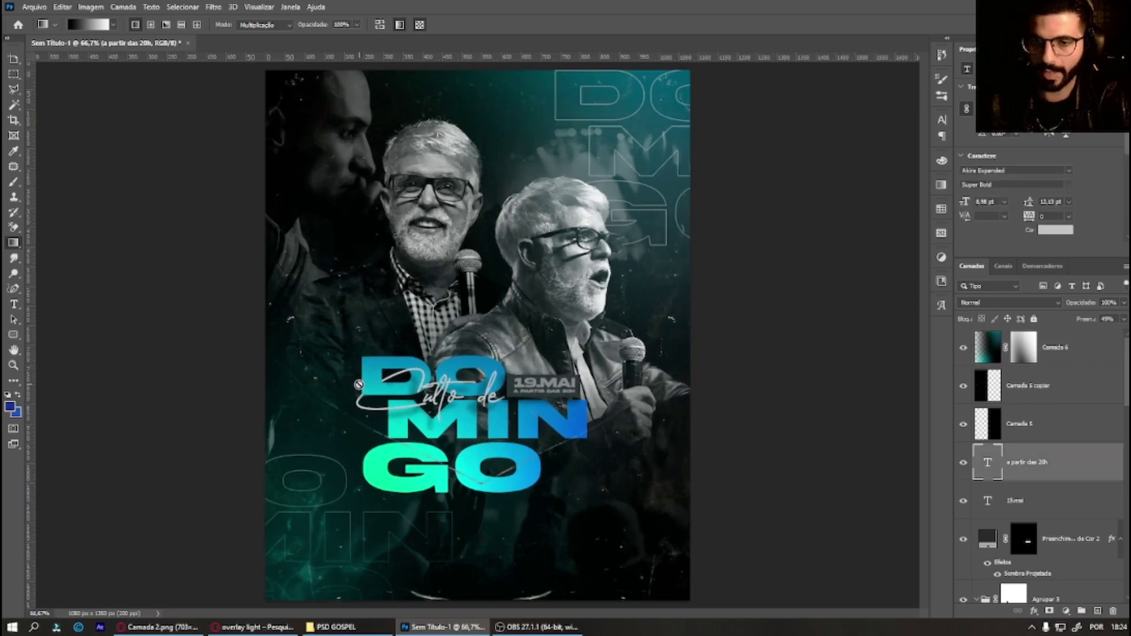
pyautogui.hotkey('ctrl', '+')
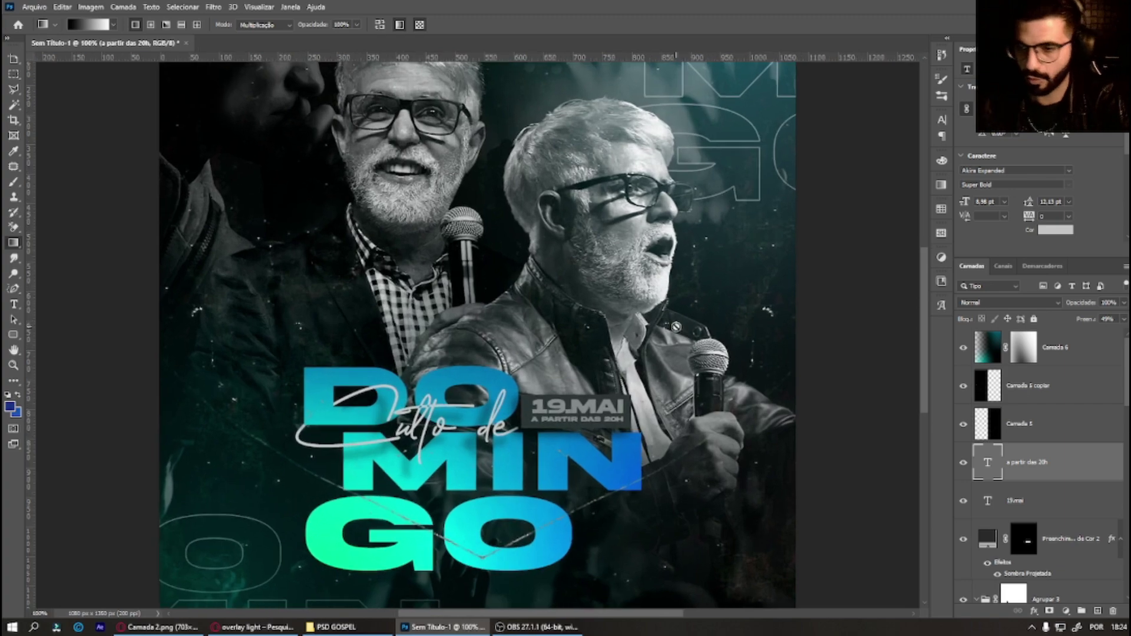
pyautogui.scroll(-3, 308, 274)
pyautogui.scroll(-2, 308, 273)
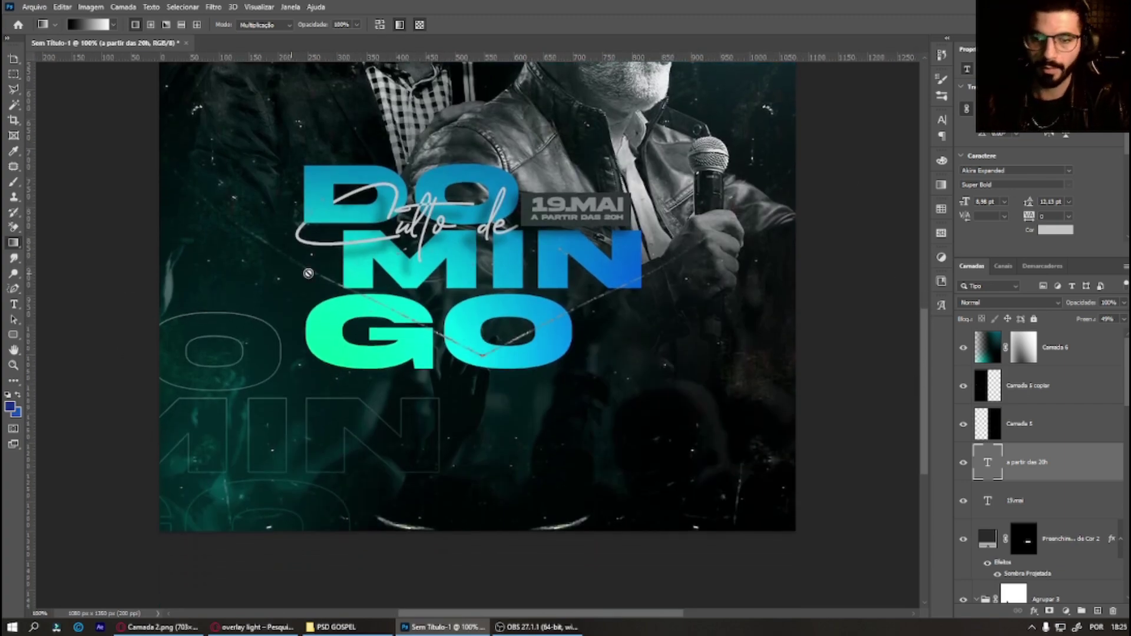
pyautogui.hotkey('alt', 'Tab')
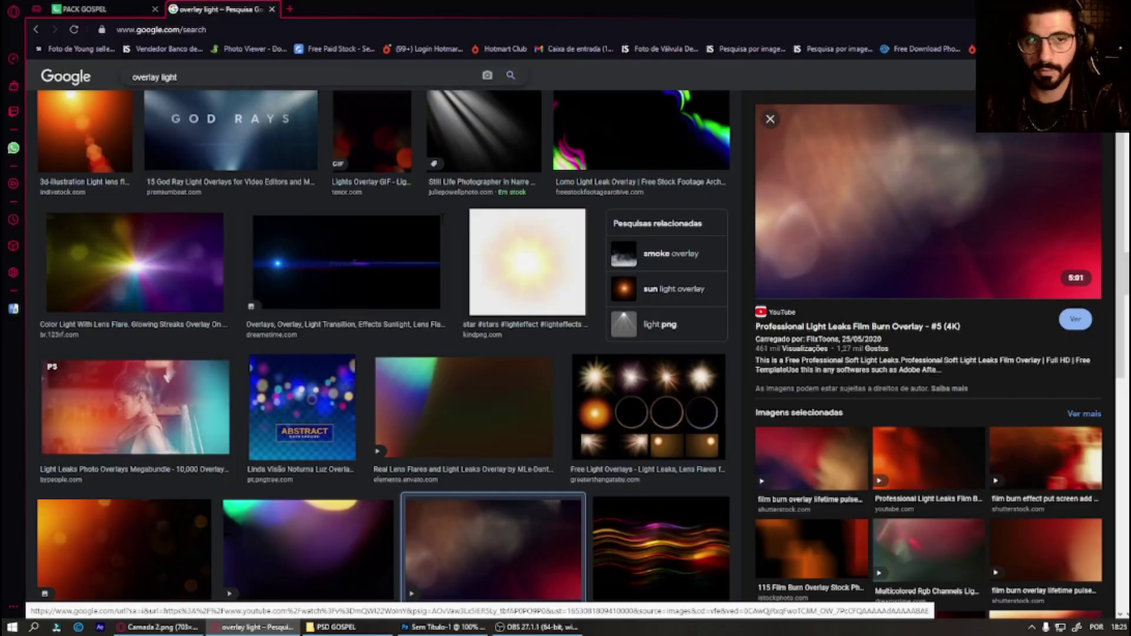
pyautogui.press('/')
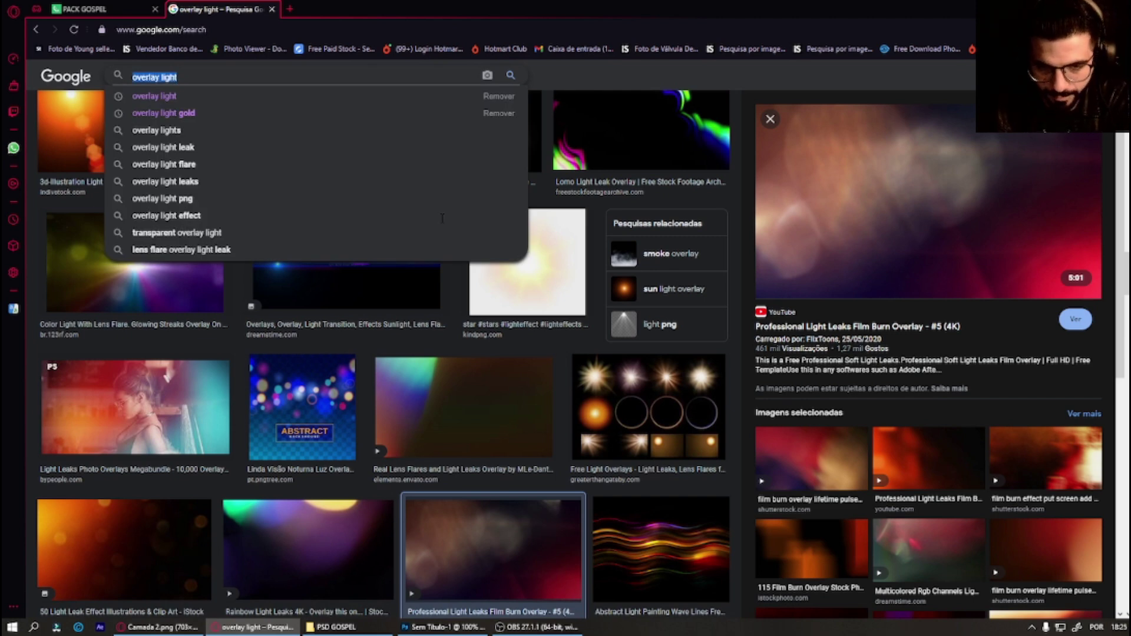
pyautogui.hotkey('alt', 'Tab')
# Step: Add a text line with the pastor's name below the title and set it to 18 pt
pyautogui.press('t')
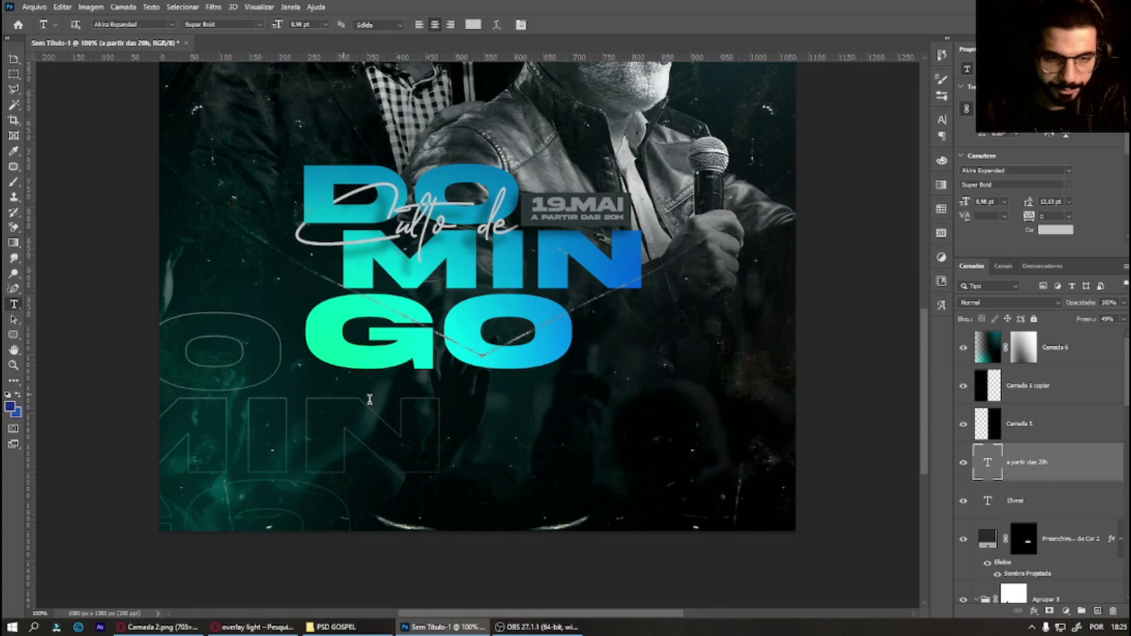
pyautogui.click(455, 441)
pyautogui.write('ralph')
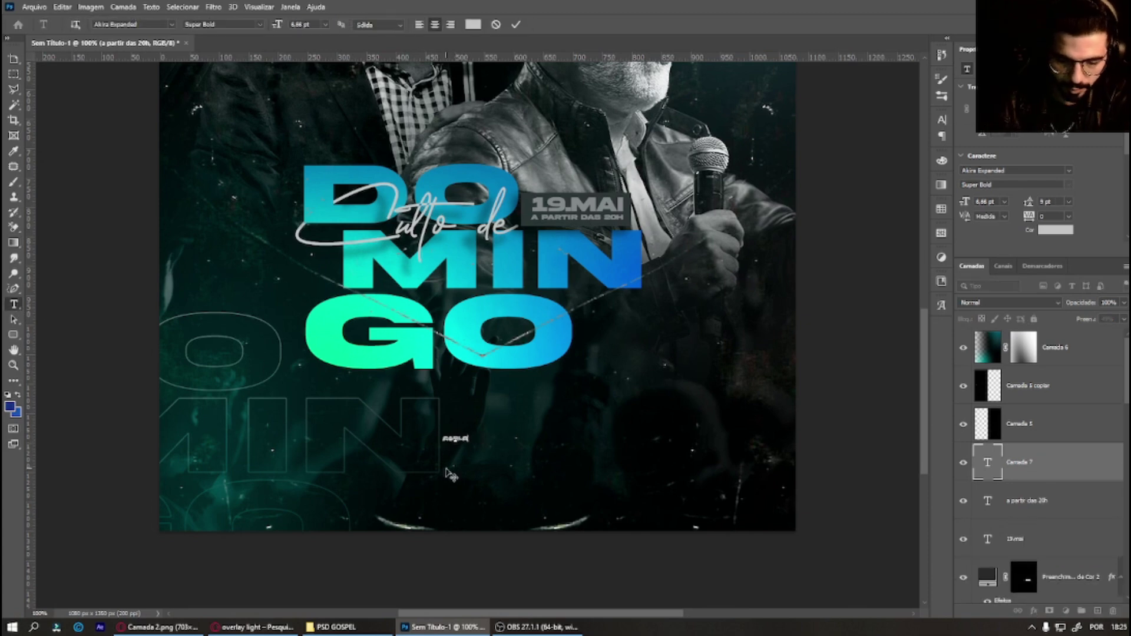
pyautogui.write('ael')
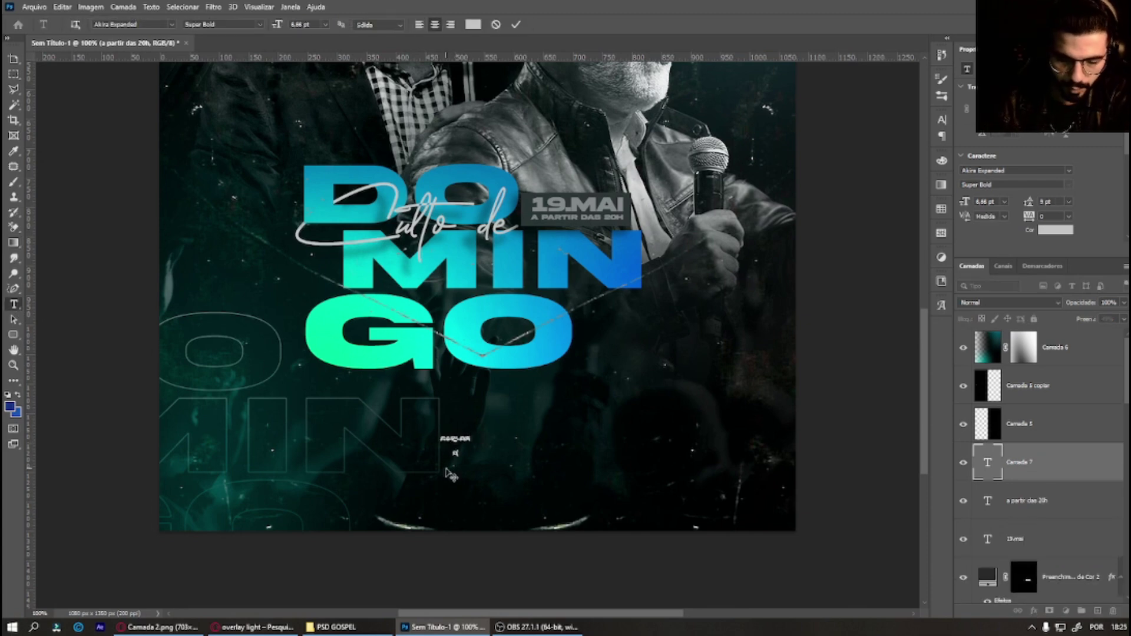
pyautogui.write('uarte')
pyautogui.hotkey('ctrl', 'Return')
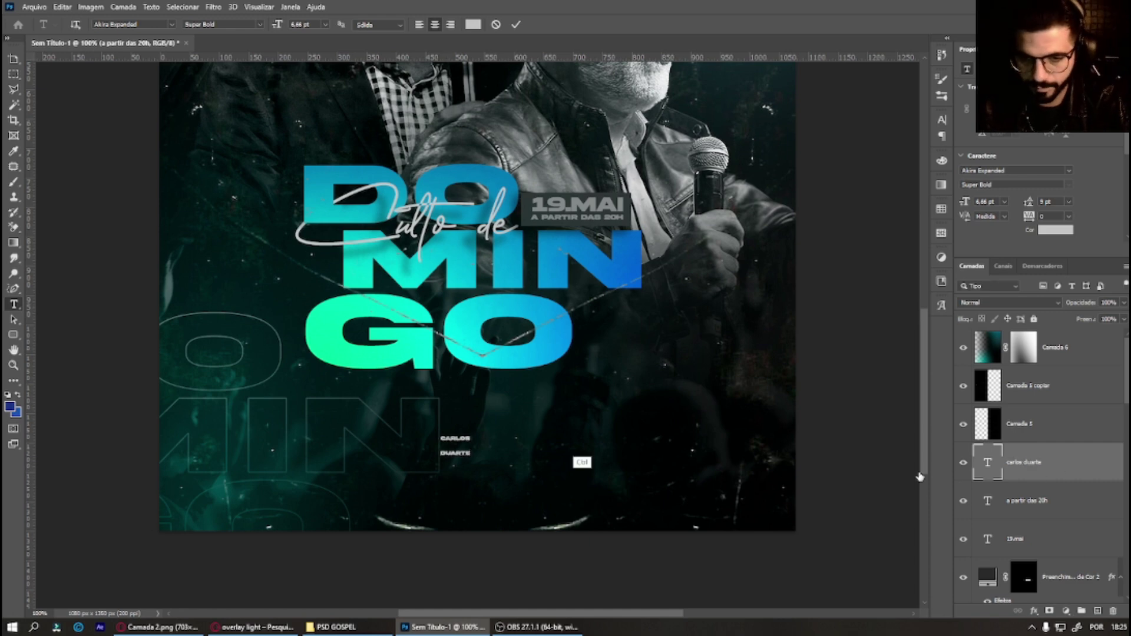
pyautogui.click(941, 119)
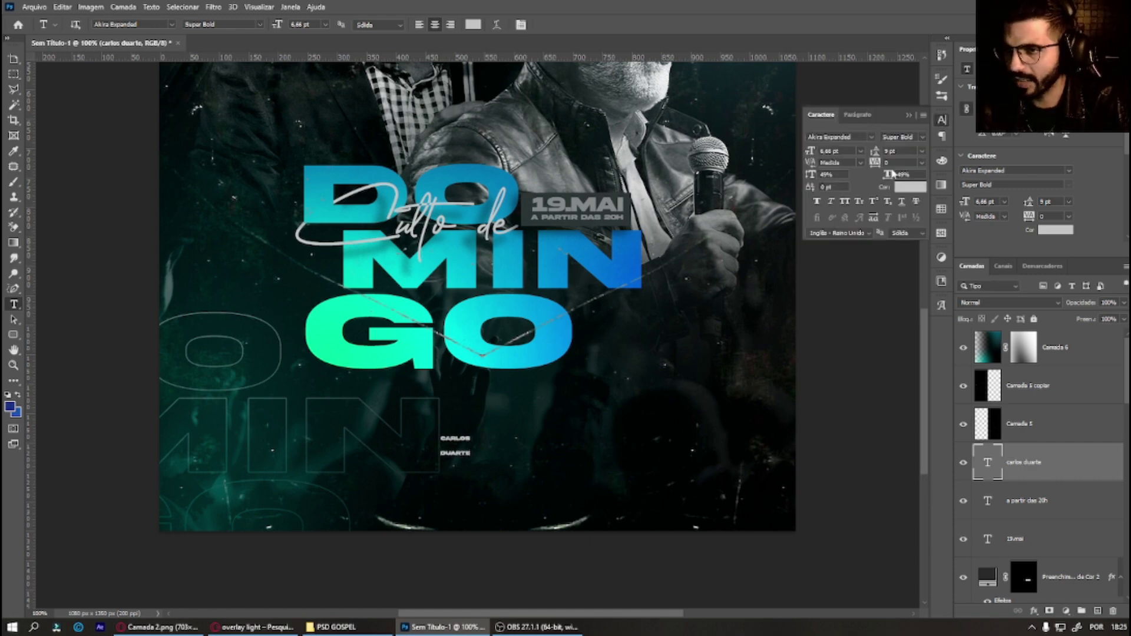
pyautogui.click(861, 152)
pyautogui.click(842, 204)
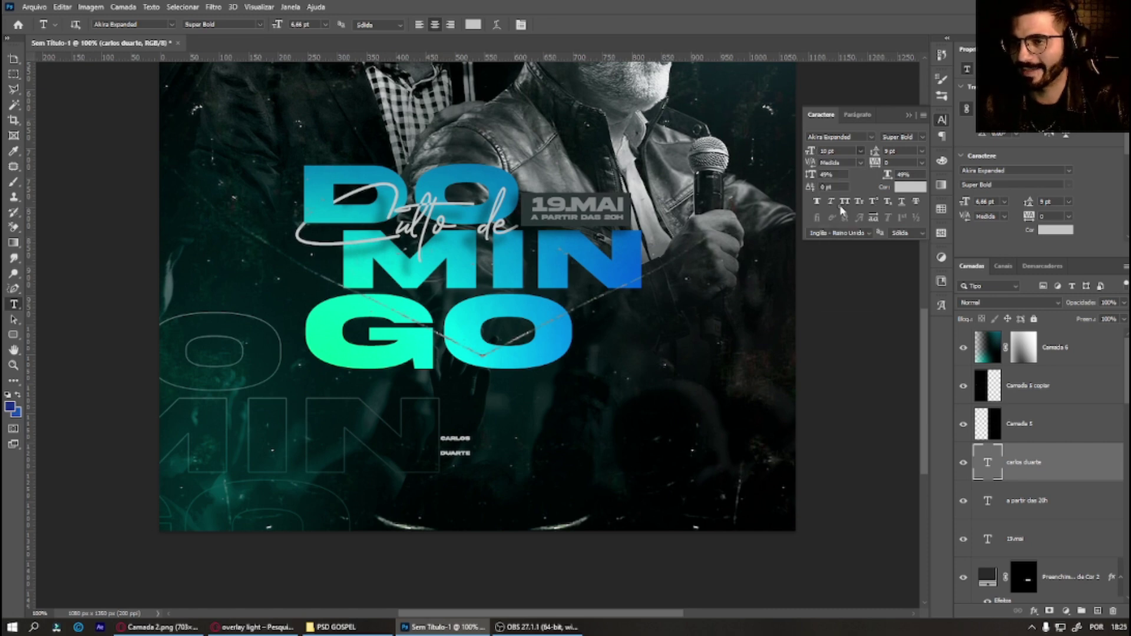
pyautogui.click(860, 151)
pyautogui.click(853, 250)
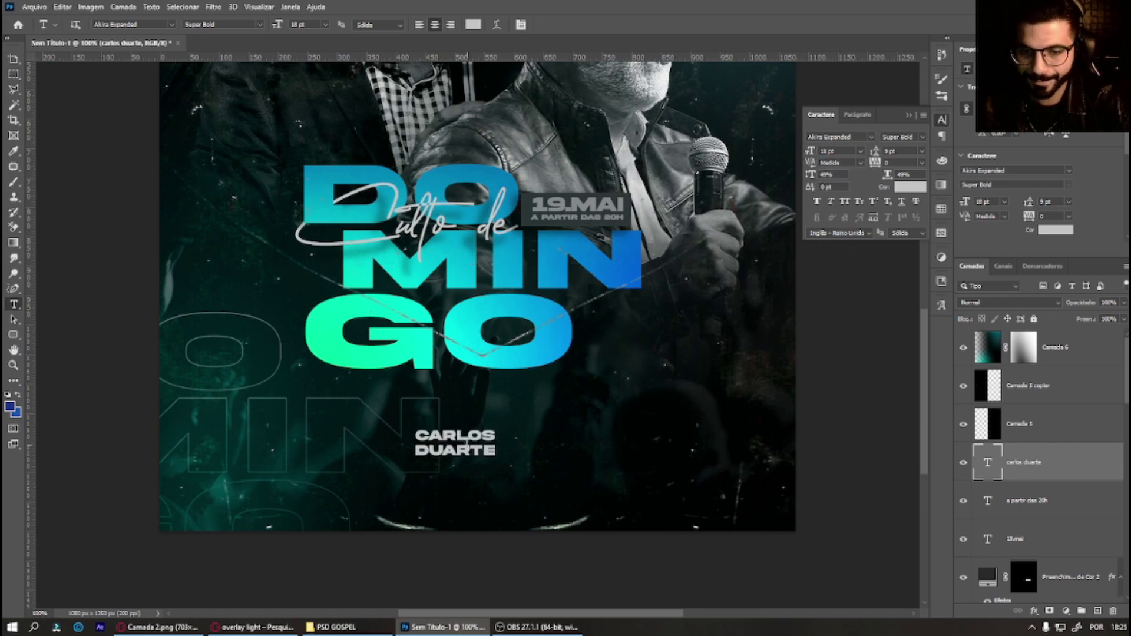
# Step: Replace the first word of the name line, set 8 pt line spacing, and centre it under the title
pyautogui.click(441, 439)
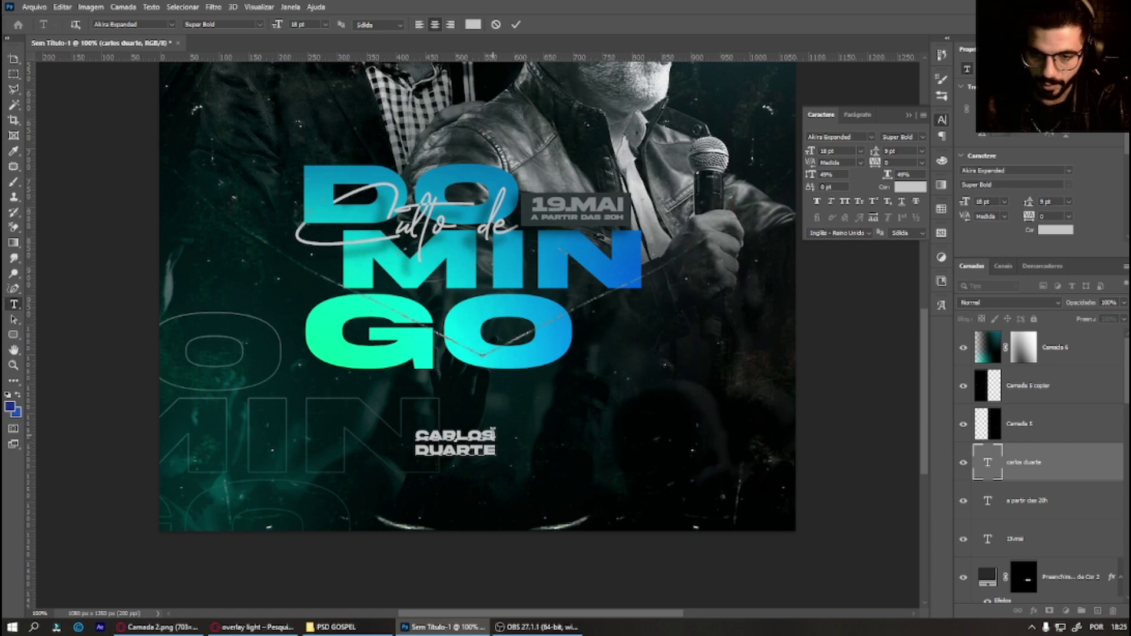
pyautogui.moveTo(497, 436); pyautogui.dragTo(321, 433)
pyautogui.write('CLA')
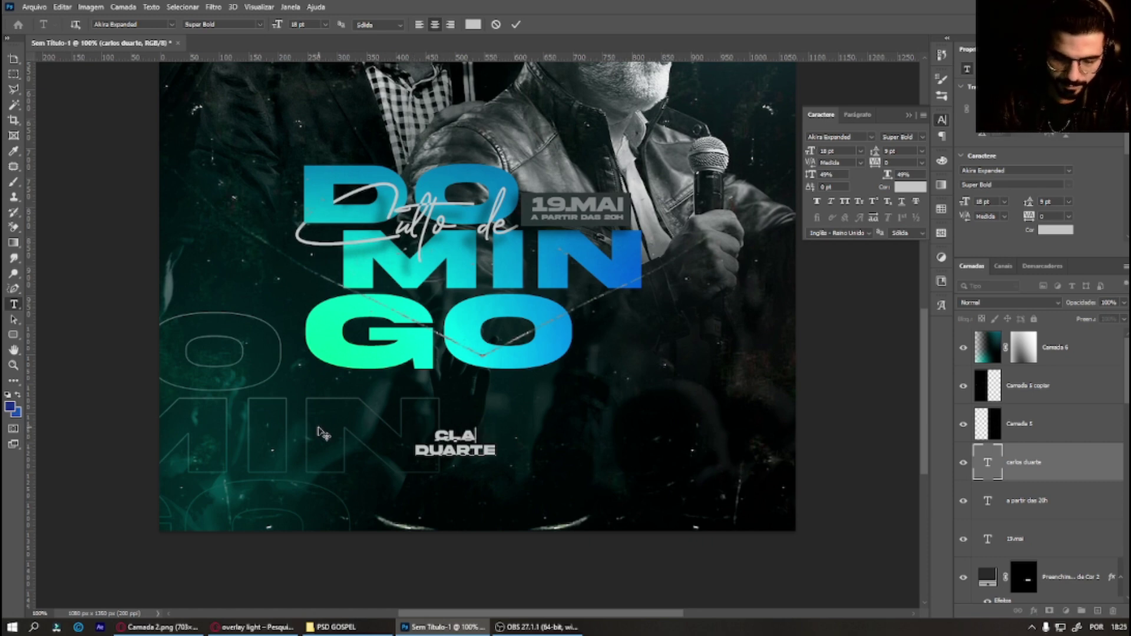
pyautogui.write('UDIO')
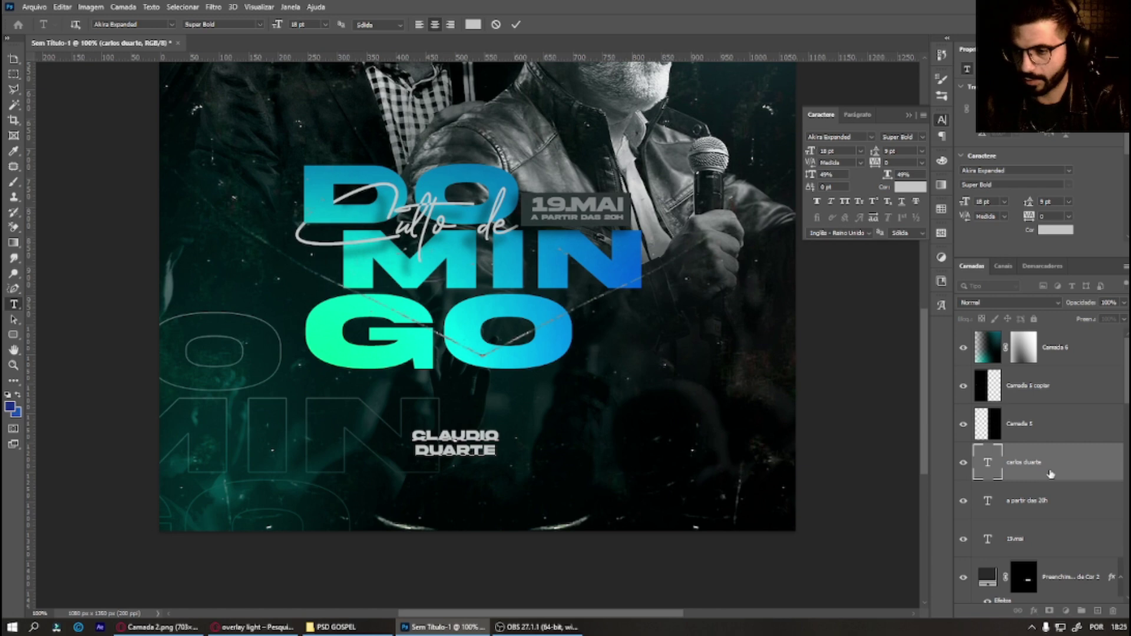
pyautogui.hotkey('ctrl', 'Return')
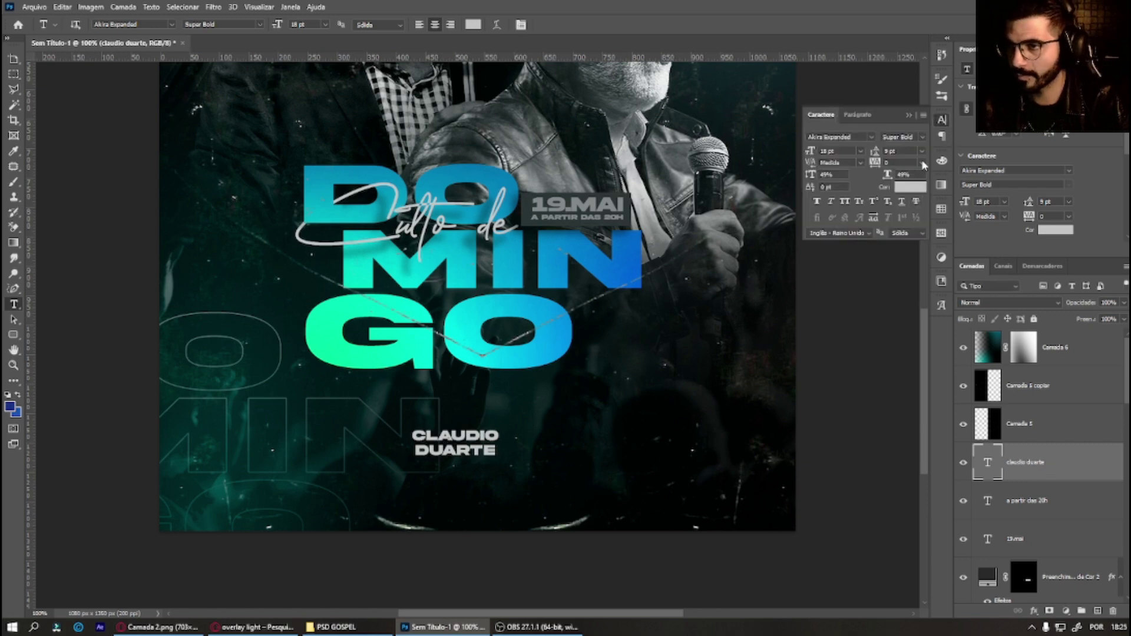
pyautogui.click(923, 152)
pyautogui.click(901, 179)
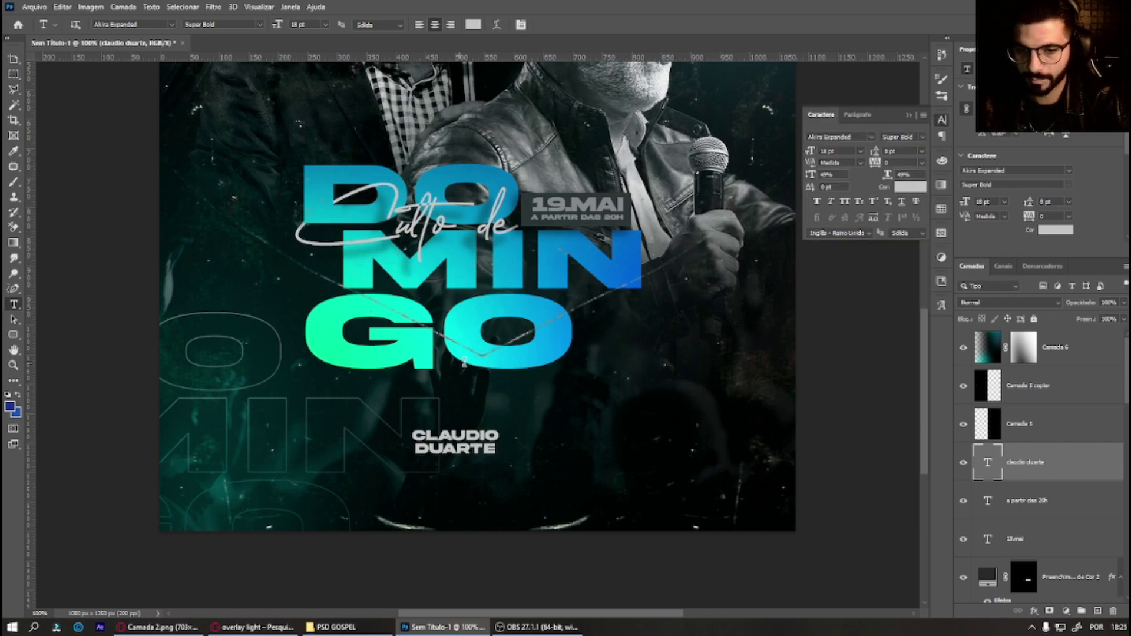
pyautogui.click(922, 151)
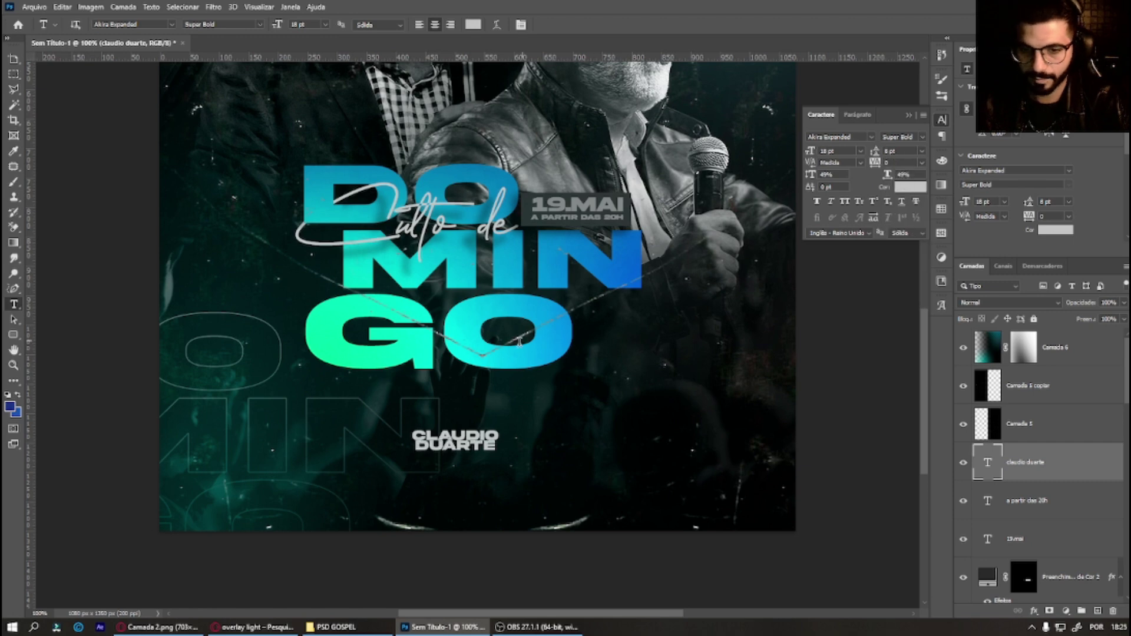
pyautogui.click(921, 151)
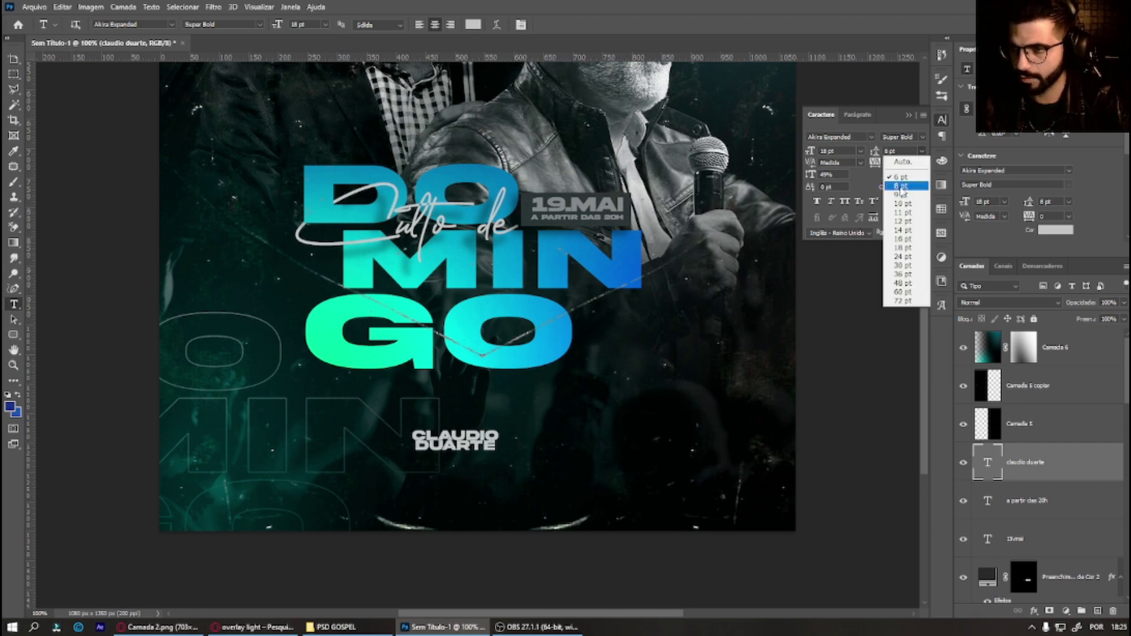
pyautogui.click(901, 191)
pyautogui.moveTo(480, 460)
pyautogui.mouseDown()
pyautogui.moveTo(518, 416)
pyautogui.moveTo(499, 418)
pyautogui.mouseUp()
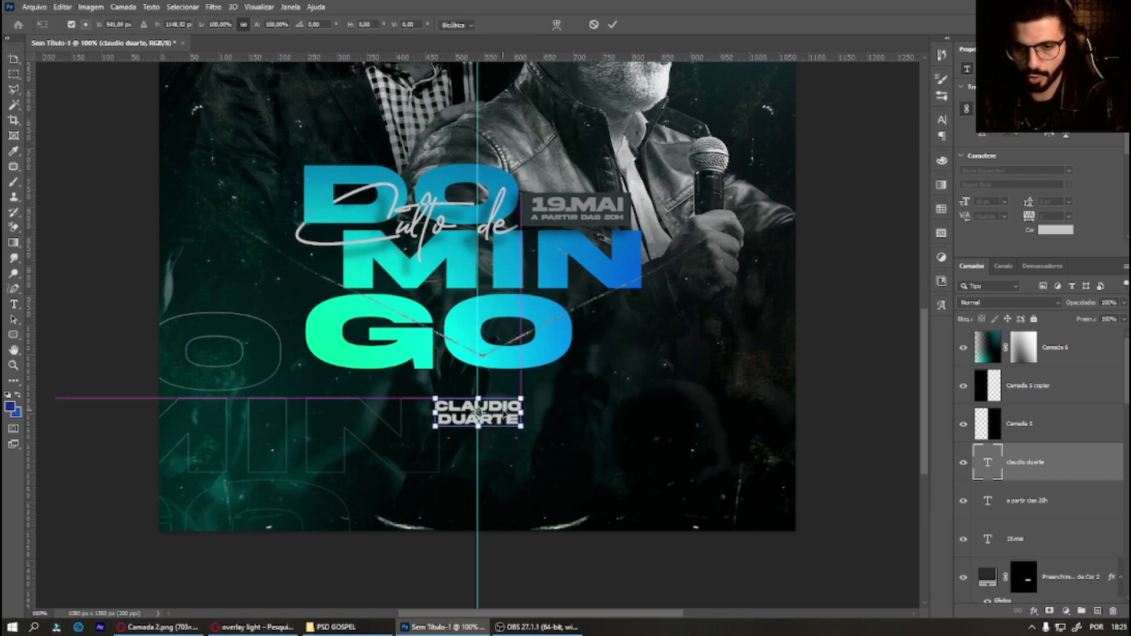
pyautogui.press('Return')
# Step: Nudge the name line up slightly and delete the leftover LOREM IPSUM text layer
pyautogui.hotkey('ctrl', '-')
pyautogui.hotkey('ctrl', '-')
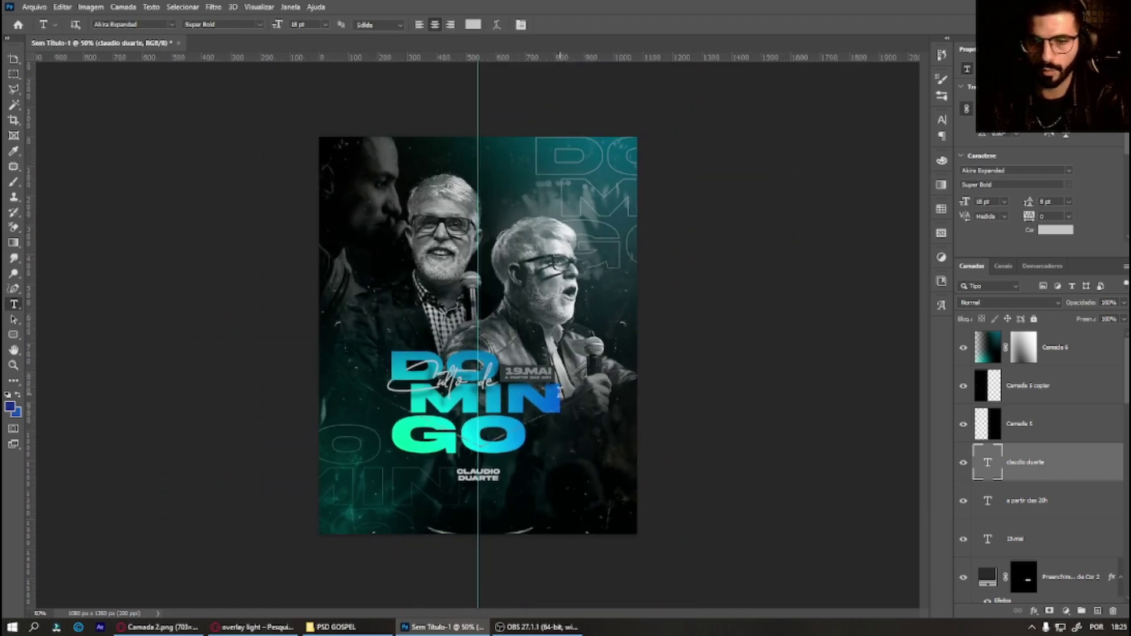
pyautogui.press('Up')
pyautogui.press('Up')
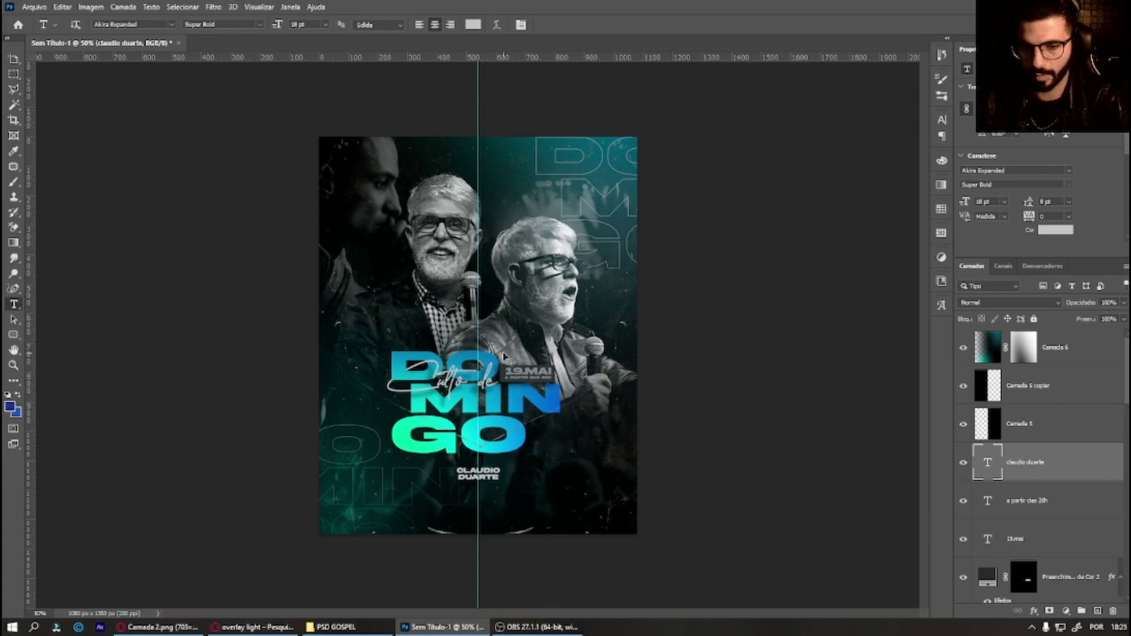
pyautogui.press('Up')
pyautogui.press('Up')
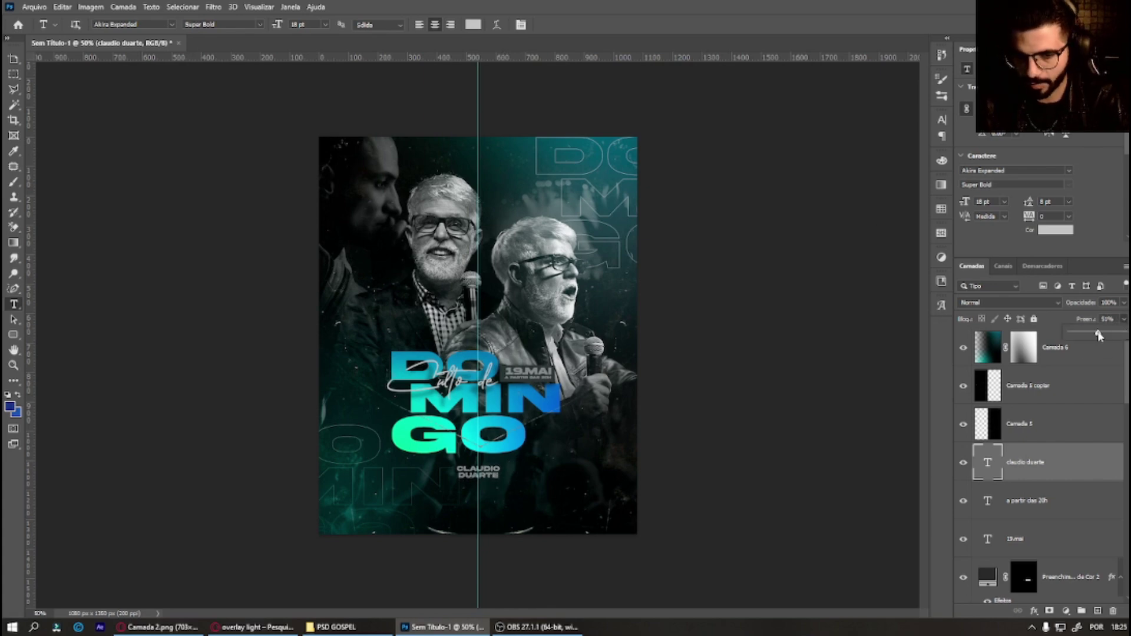
pyautogui.click(521, 467)
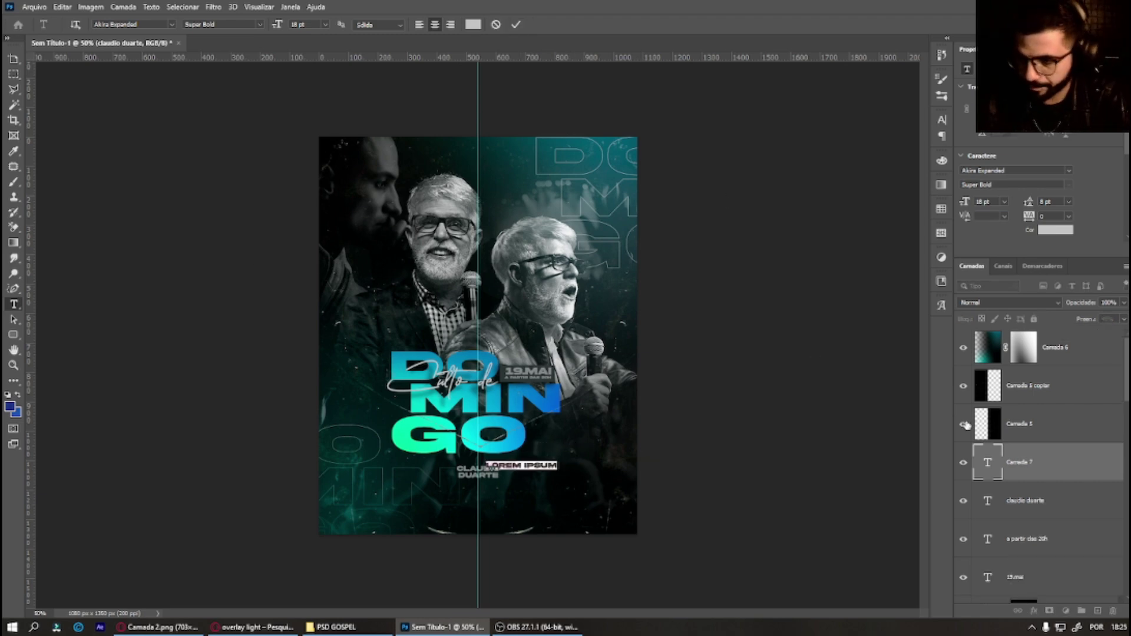
pyautogui.click(1017, 458)
pyautogui.press('Delete')
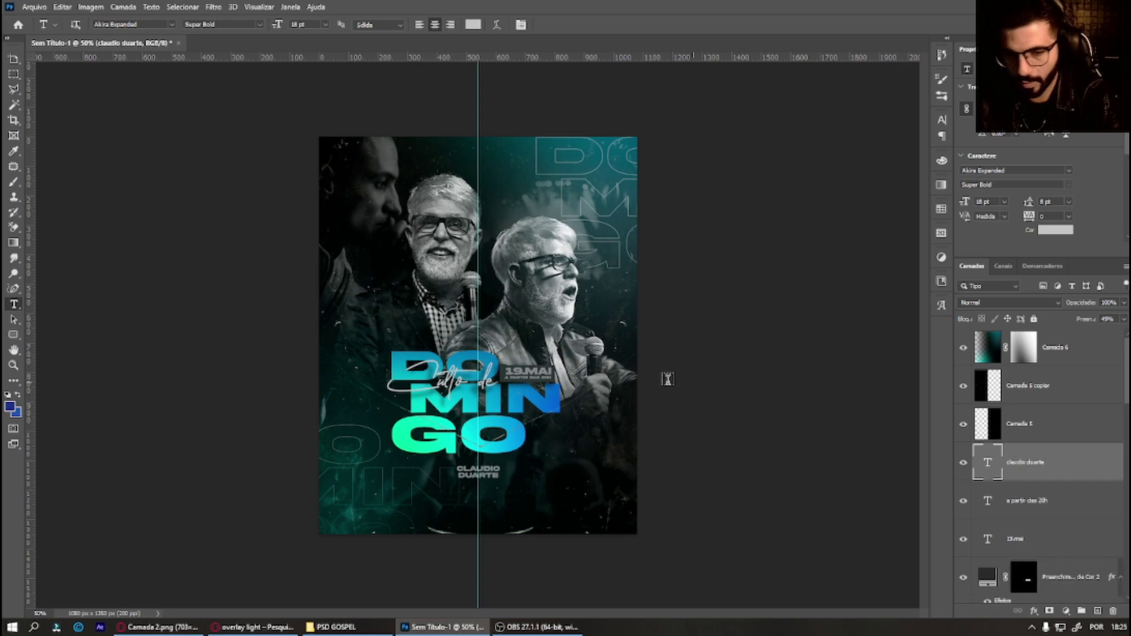
# Step: Draw a rounded rectangle around the pastor's name with a solid outline stroke
pyautogui.click(21, 335)
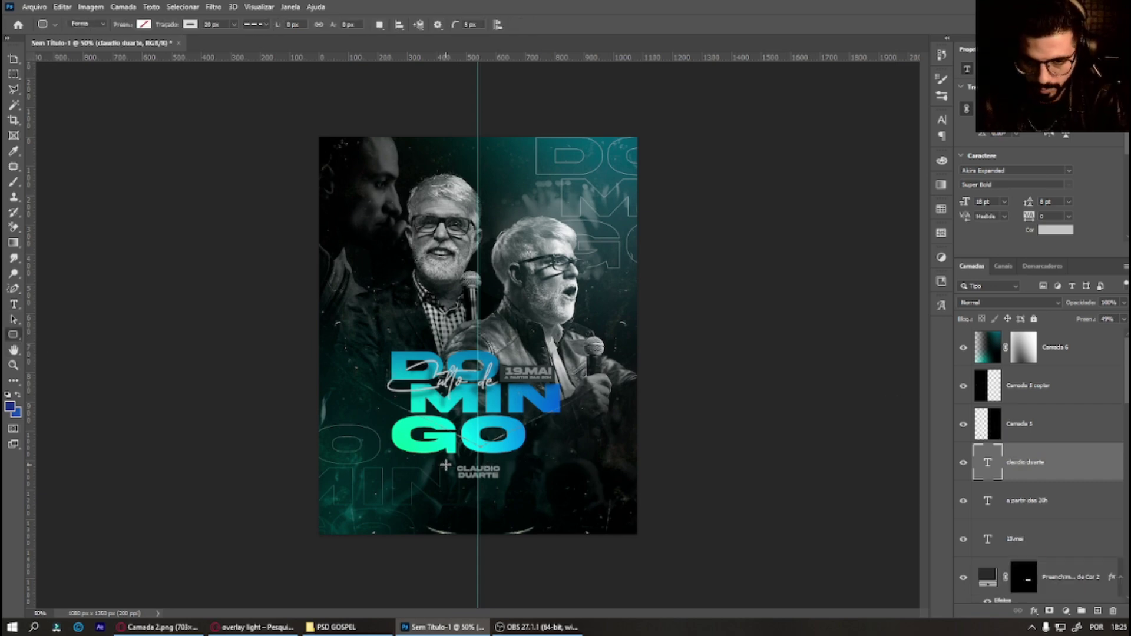
pyautogui.moveTo(445, 465); pyautogui.dragTo(516, 483)
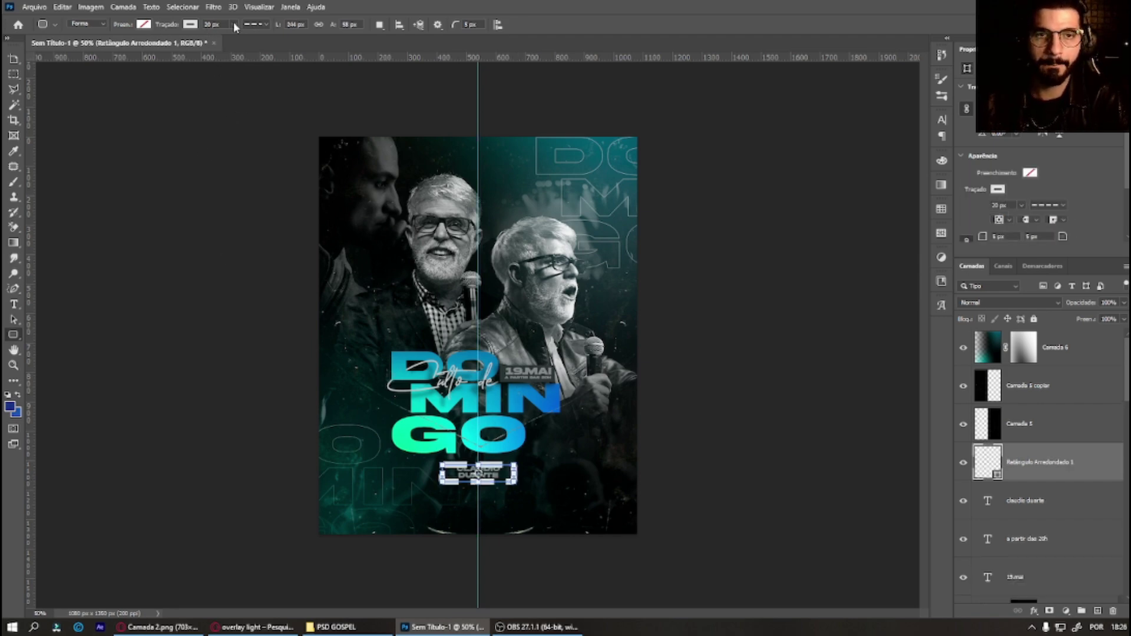
pyautogui.click(252, 26)
pyautogui.click(255, 64)
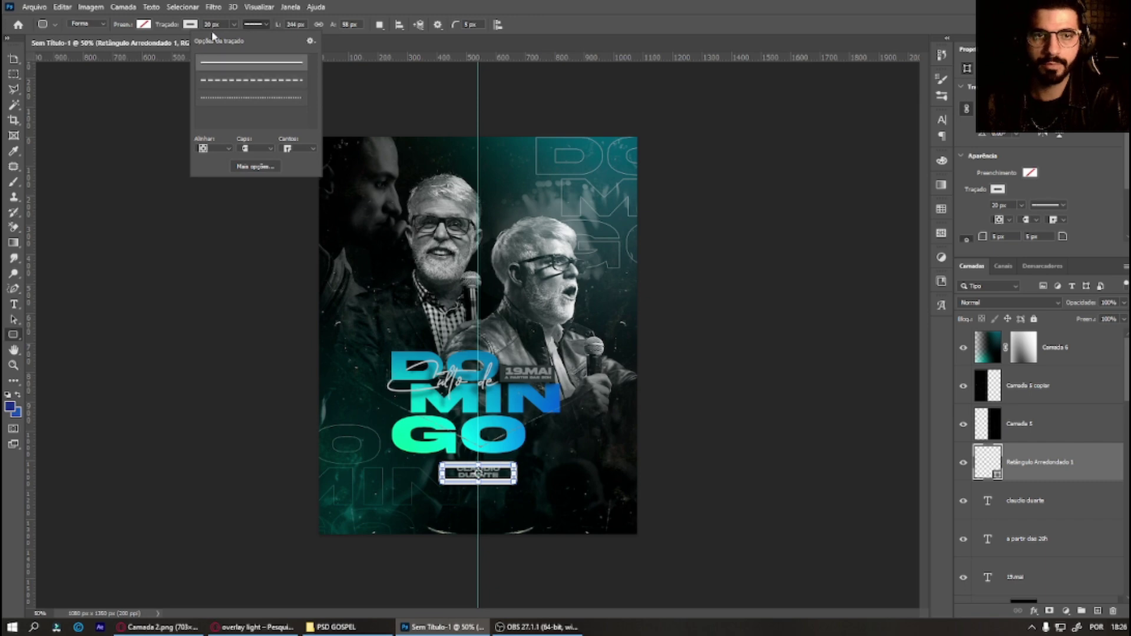
pyautogui.press('Return')
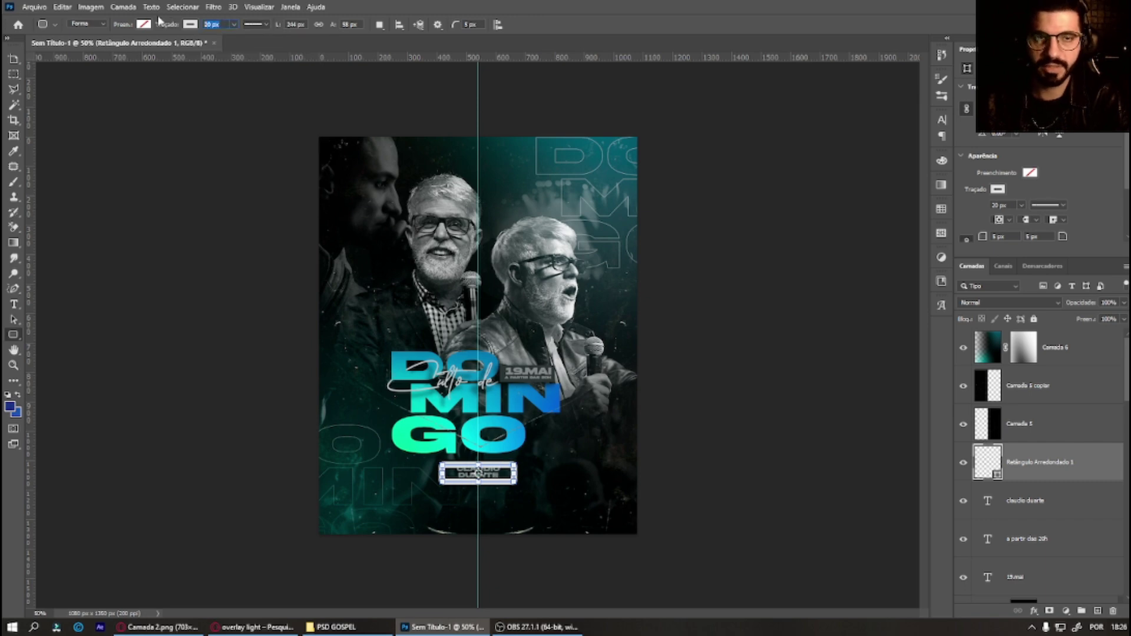
pyautogui.write('5')
pyautogui.press('Return')
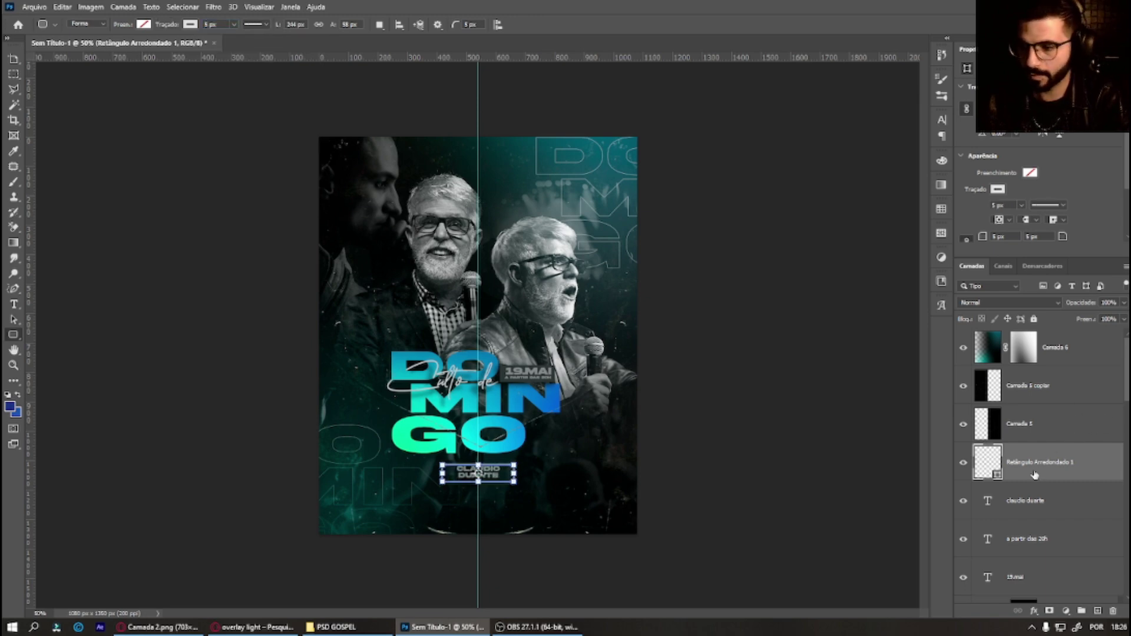
# Step: Thin the frame's stroke to 3 px and lower its layer opacity to 50%
pyautogui.click(1041, 502)
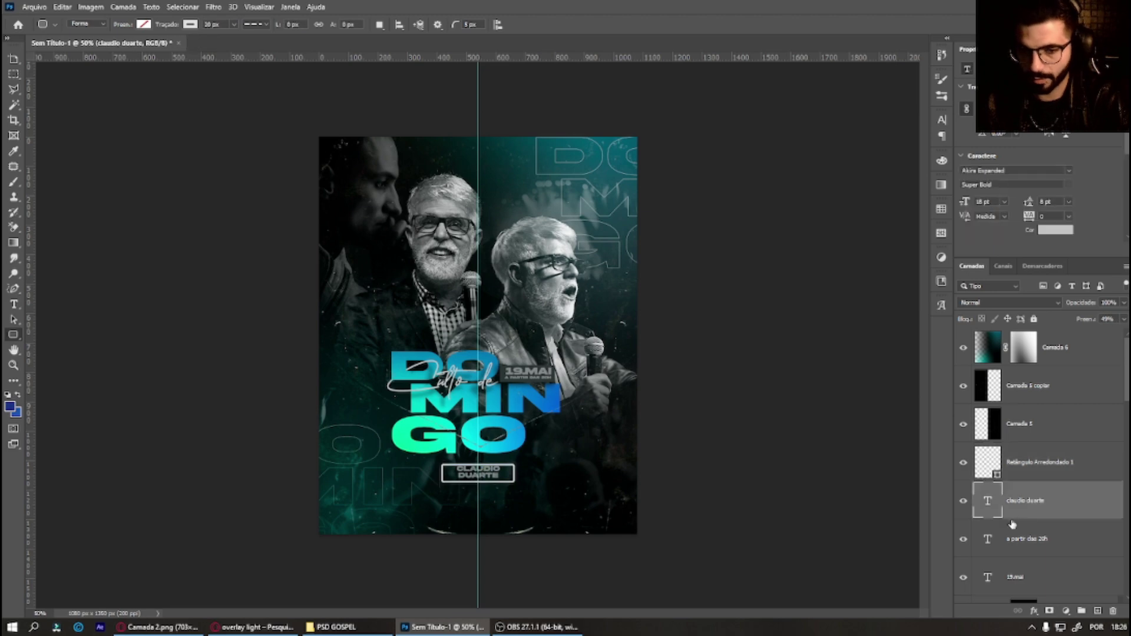
pyautogui.click(1028, 471)
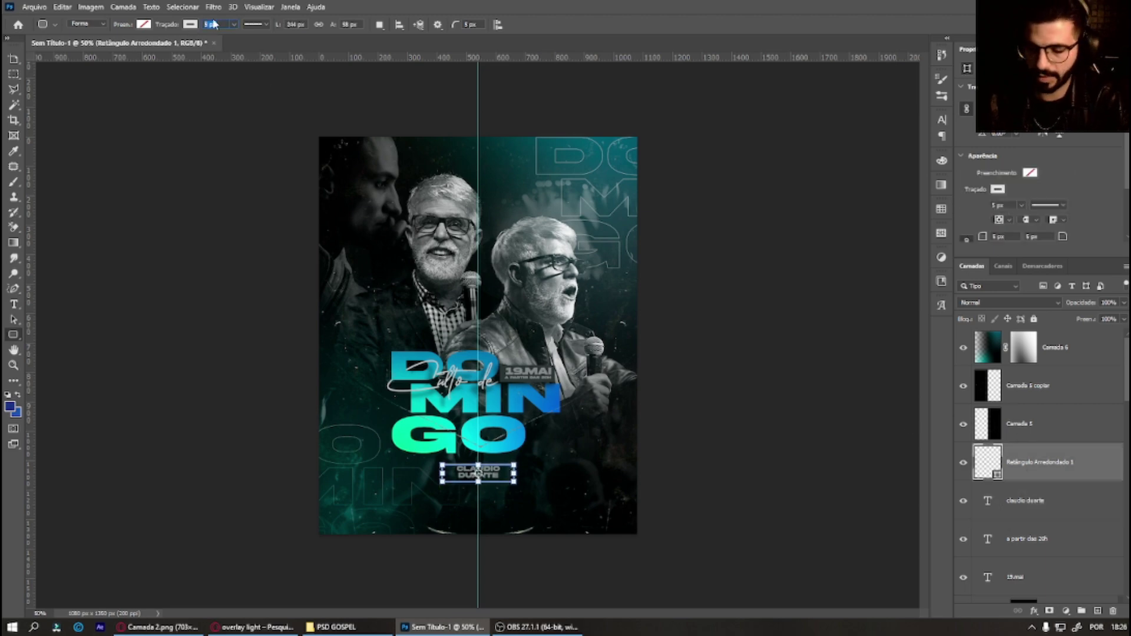
pyautogui.write('3')
pyautogui.press('Return')
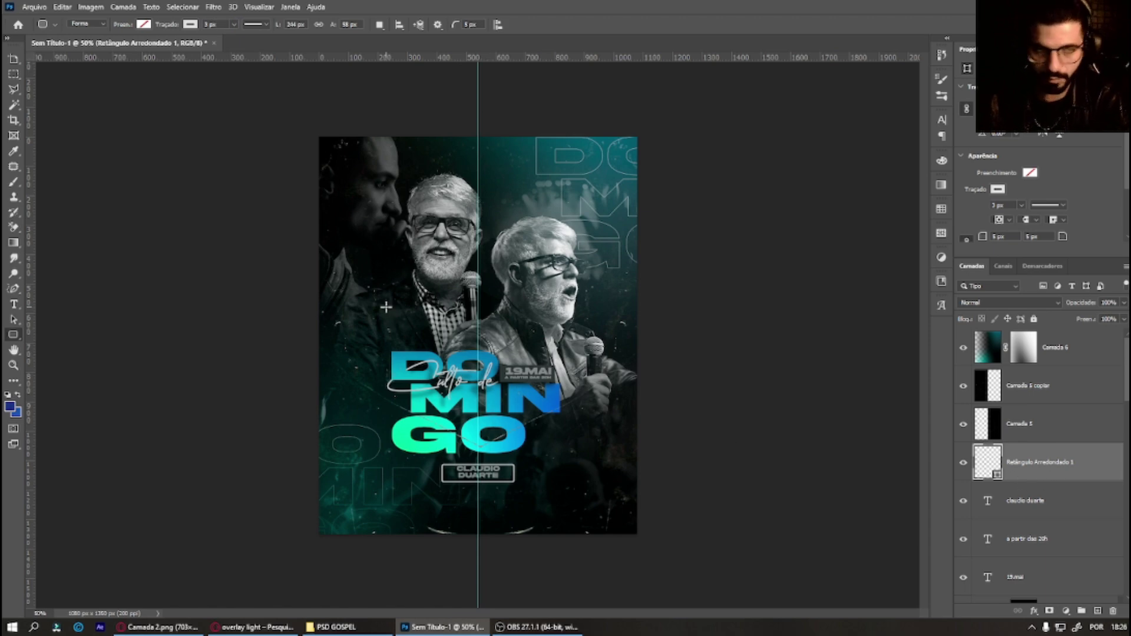
pyautogui.click(15, 75)
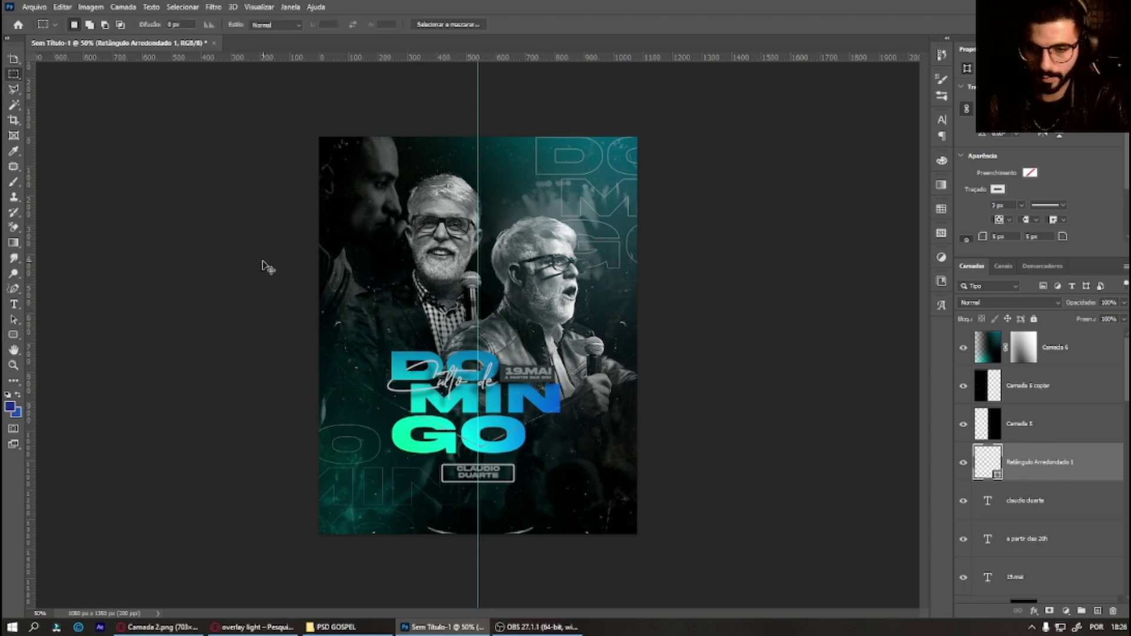
pyautogui.click(1123, 302)
pyautogui.moveTo(1101, 318); pyautogui.dragTo(1098, 318)
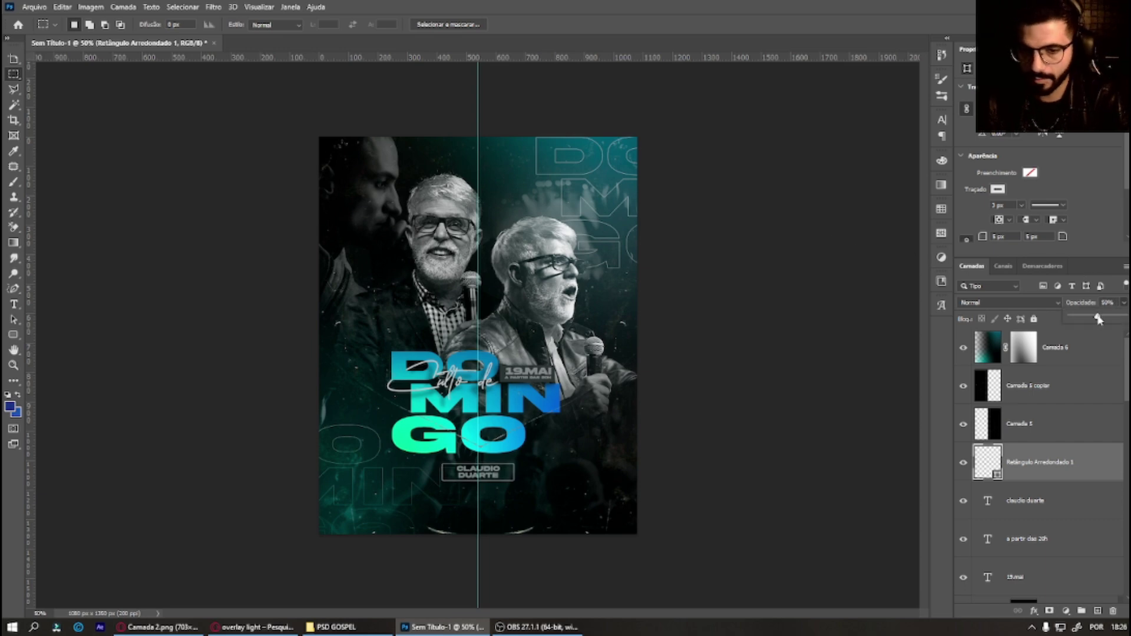
# Step: Add the text line 'COLOQUE AQUI SEU ENDERECO' near the bottom of the poster
pyautogui.scroll(-1, 1080, 339)
pyautogui.hotkey('ctrl', '+')
pyautogui.press('t')
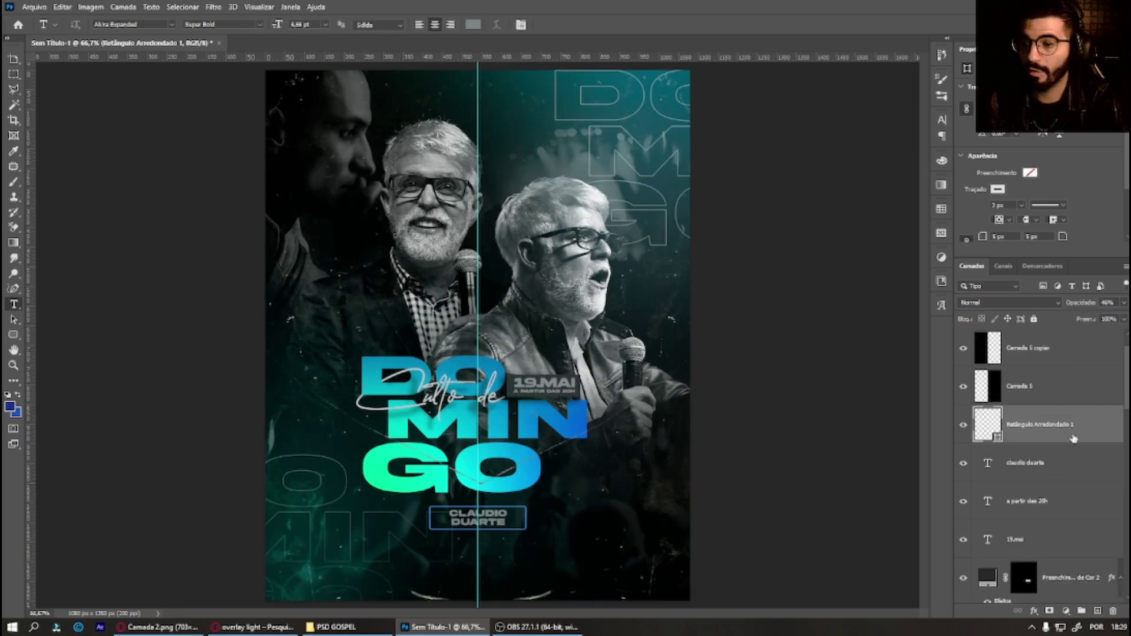
pyautogui.click(418, 562)
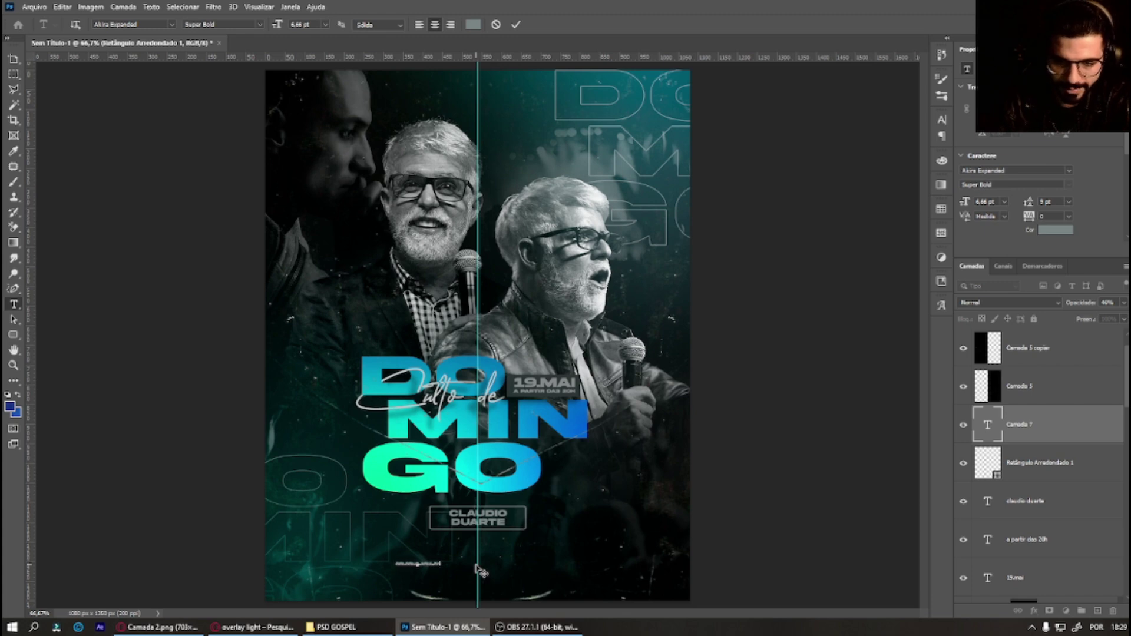
pyautogui.write('a')
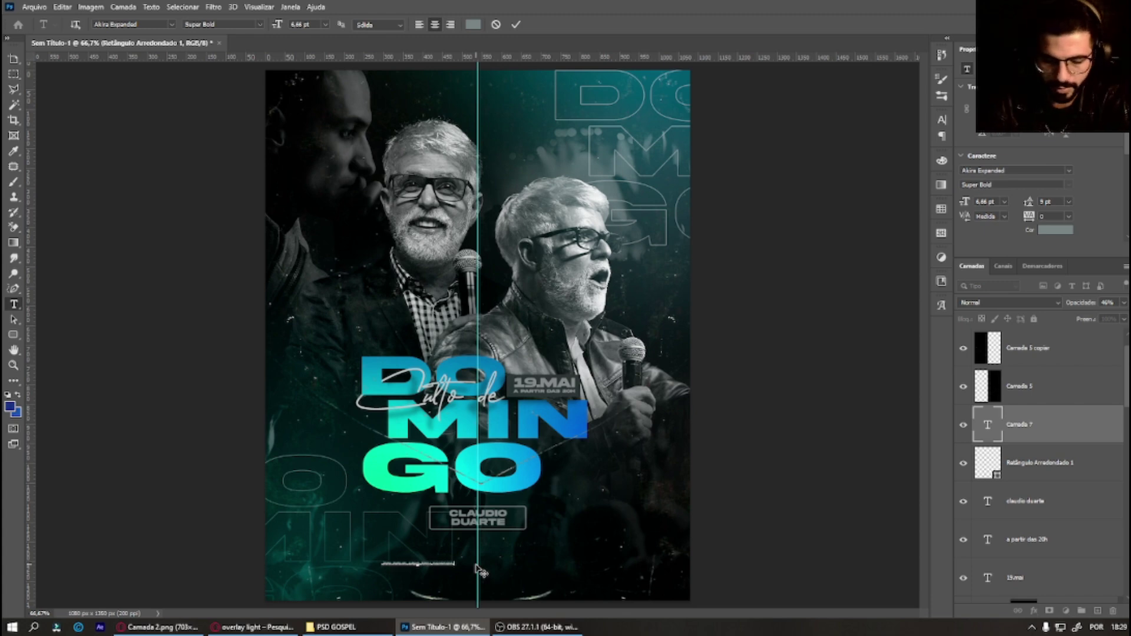
pyautogui.click(1108, 427)
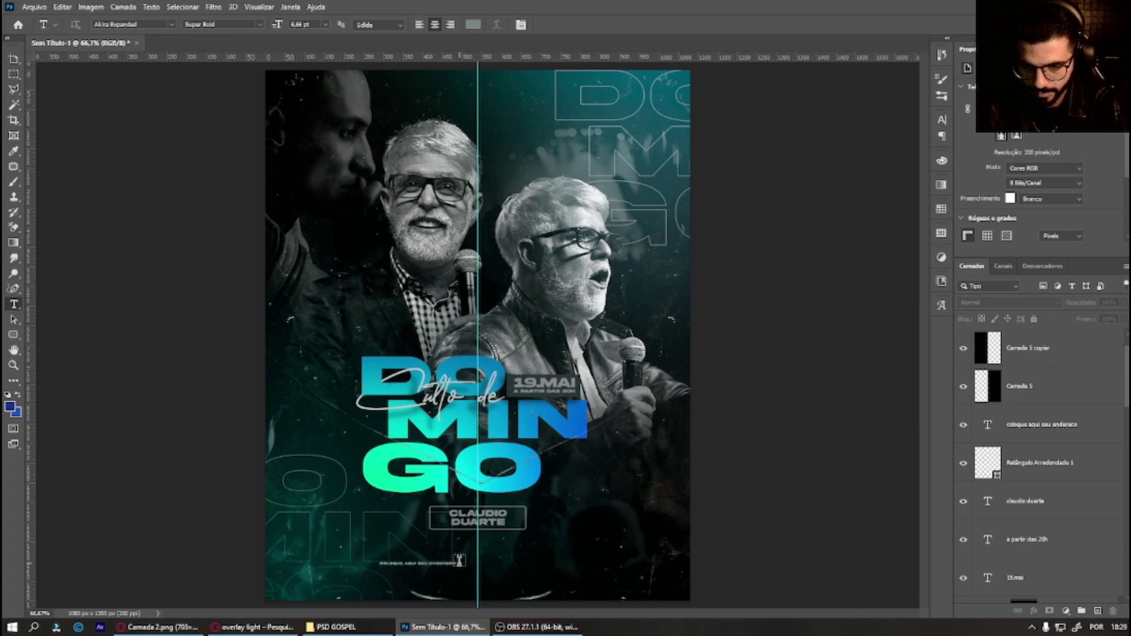
# Step: Enlarge the address line with Free Transform and centre it
pyautogui.click(1108, 427)
pyautogui.hotkey('ctrl', 't')
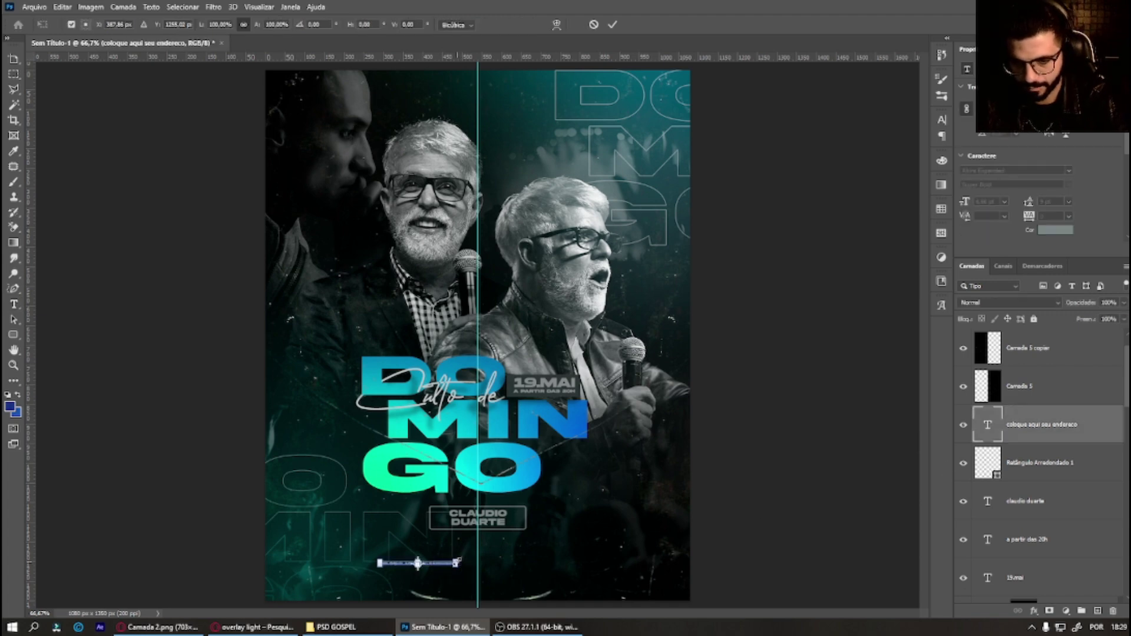
pyautogui.moveTo(477, 557)
pyautogui.mouseDown()
pyautogui.moveTo(506, 547)
pyautogui.moveTo(528, 567)
pyautogui.moveTo(535, 547)
pyautogui.mouseUp()
pyautogui.press('Return')
# Step: Duplicate the address into a 'MAIS INFO:' placeholder phone line; move both under the name frame
pyautogui.hotkey('ctrl', 'j')
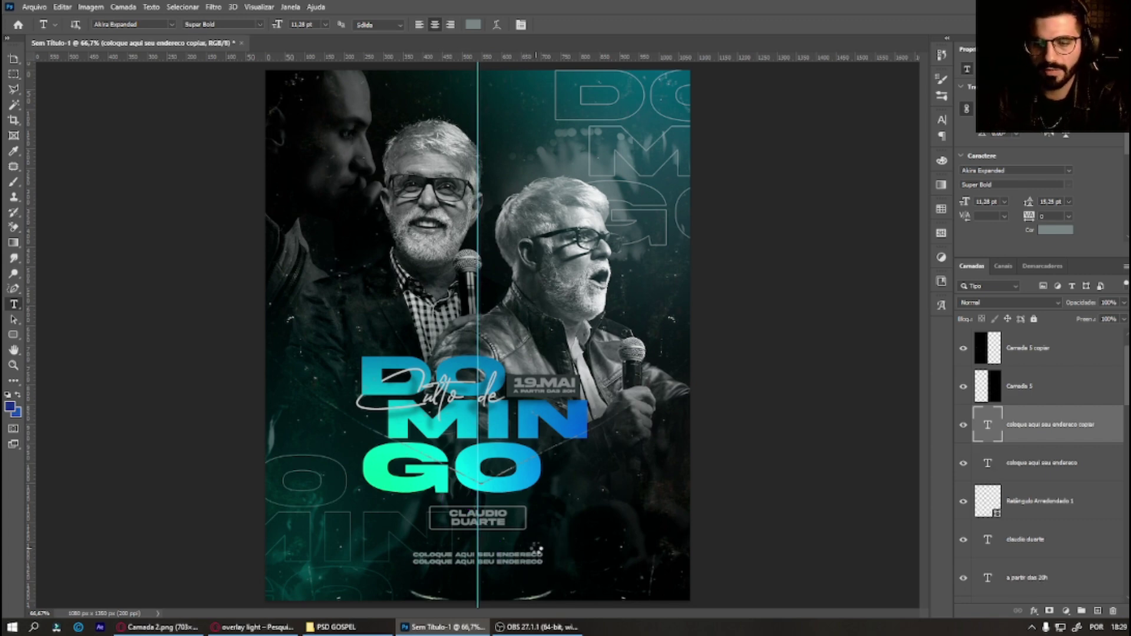
pyautogui.doubleClick(987, 424)
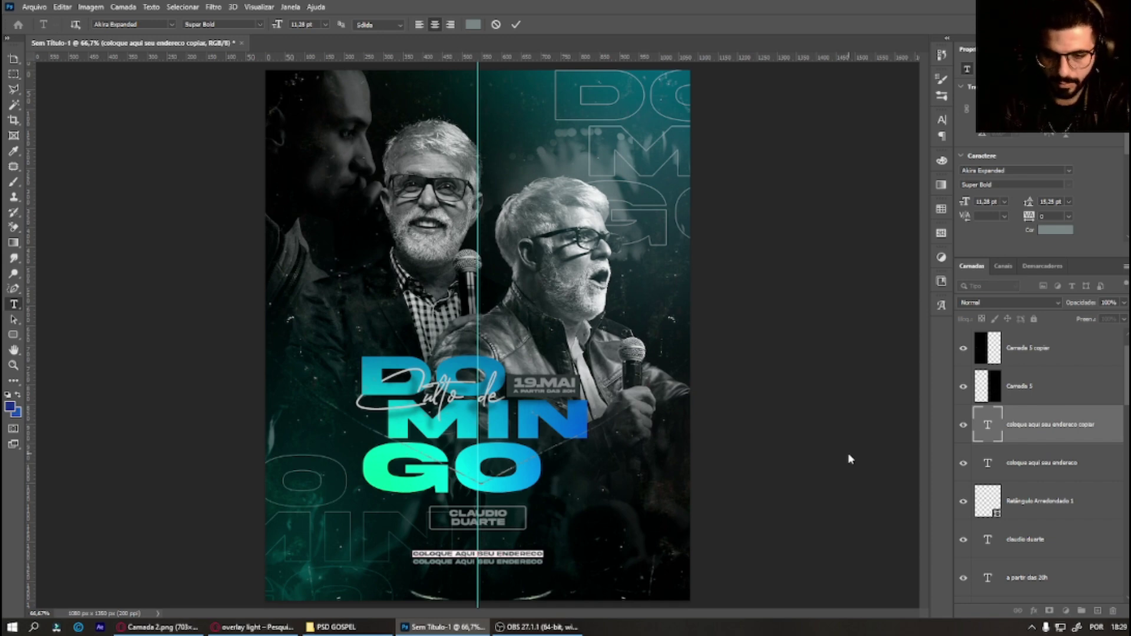
pyautogui.write('a')
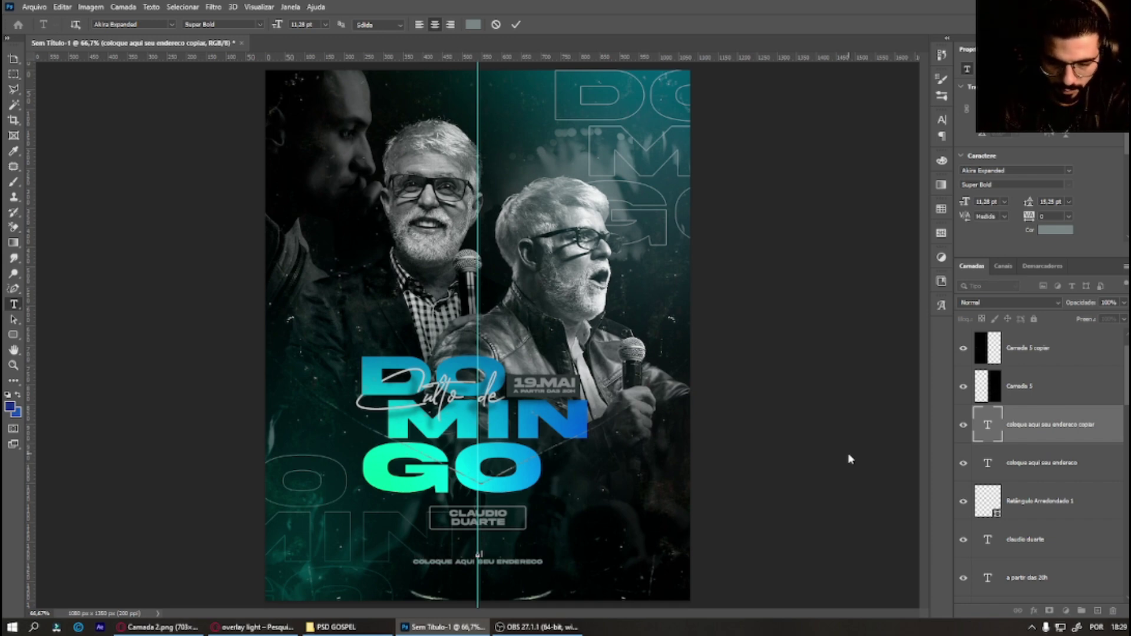
pyautogui.press('BackSpace')
pyautogui.press('BackSpace')
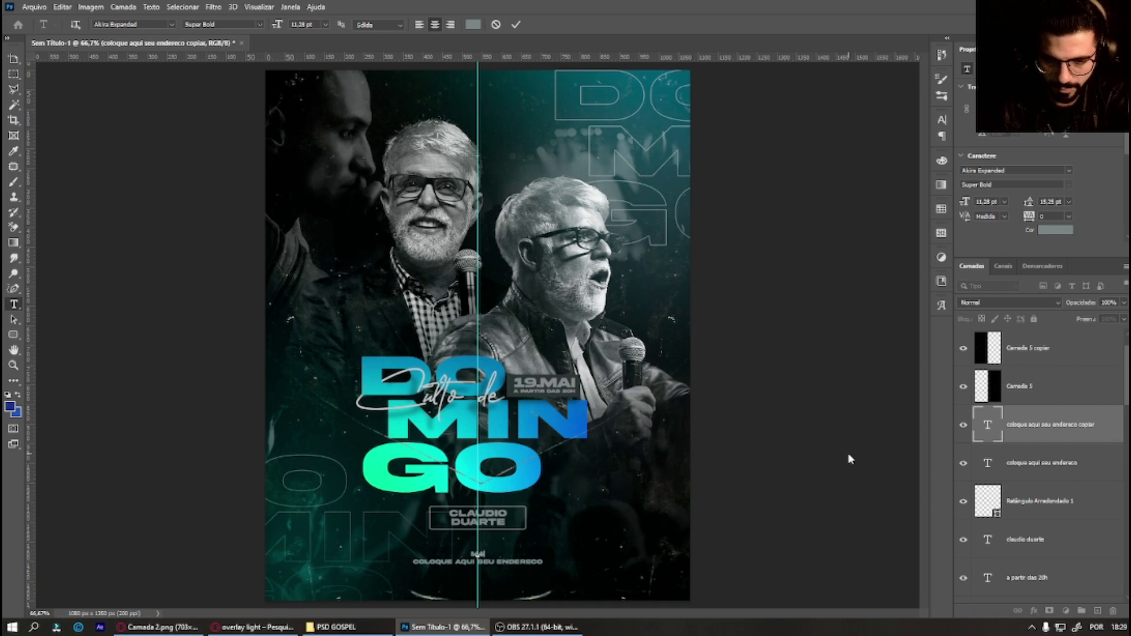
pyautogui.write('A')
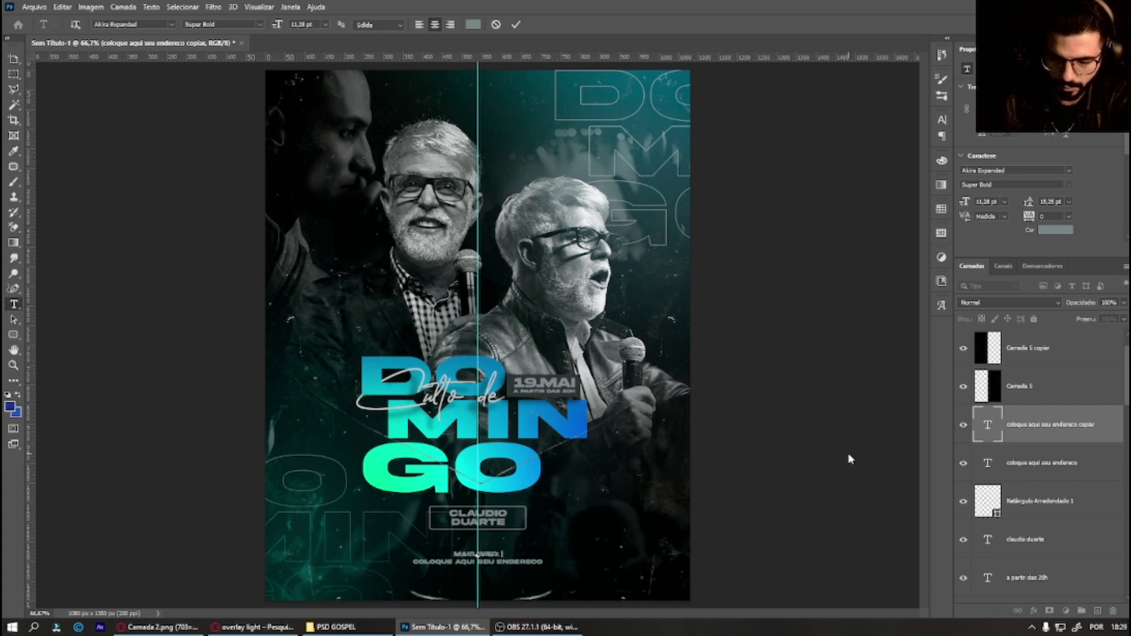
pyautogui.write('S')
pyautogui.write('AM')
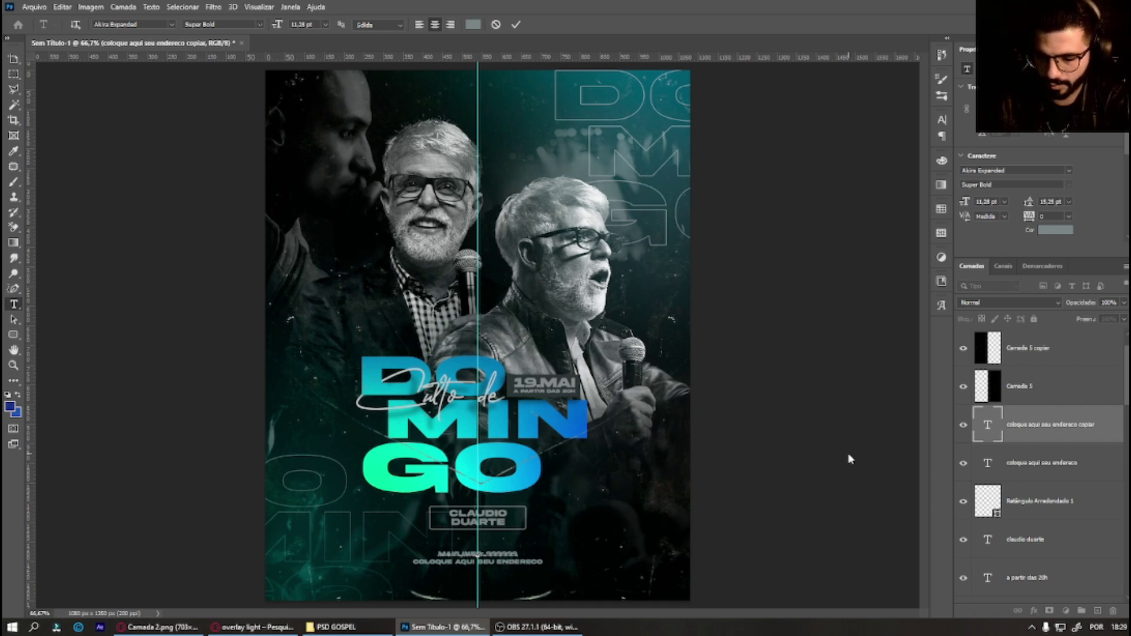
pyautogui.write('AAAAA')
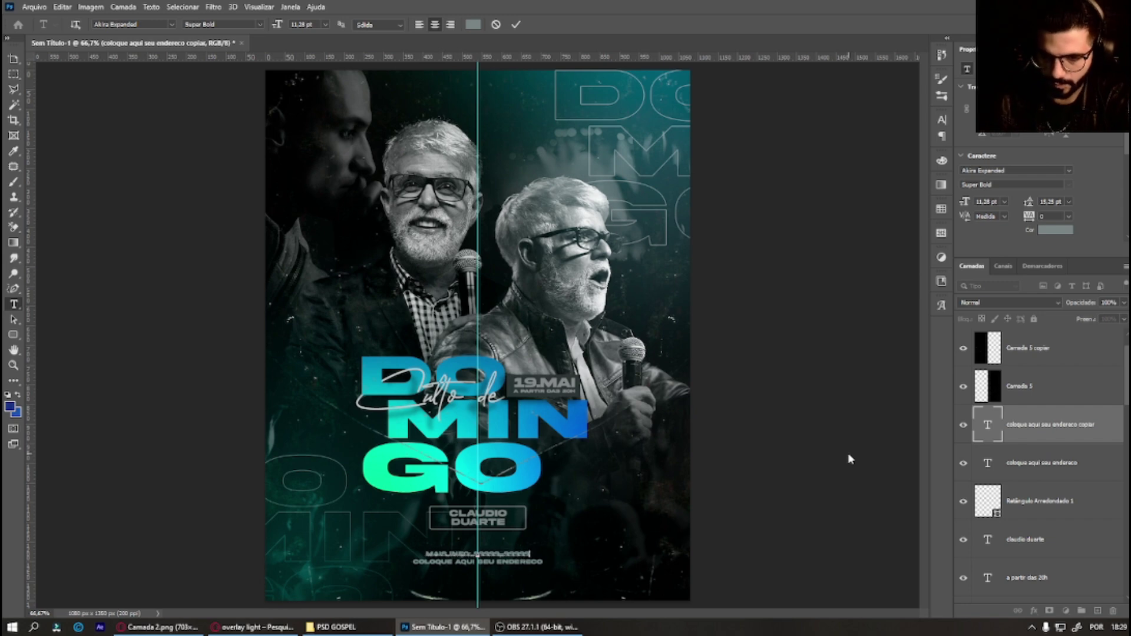
pyautogui.press('BackSpace')
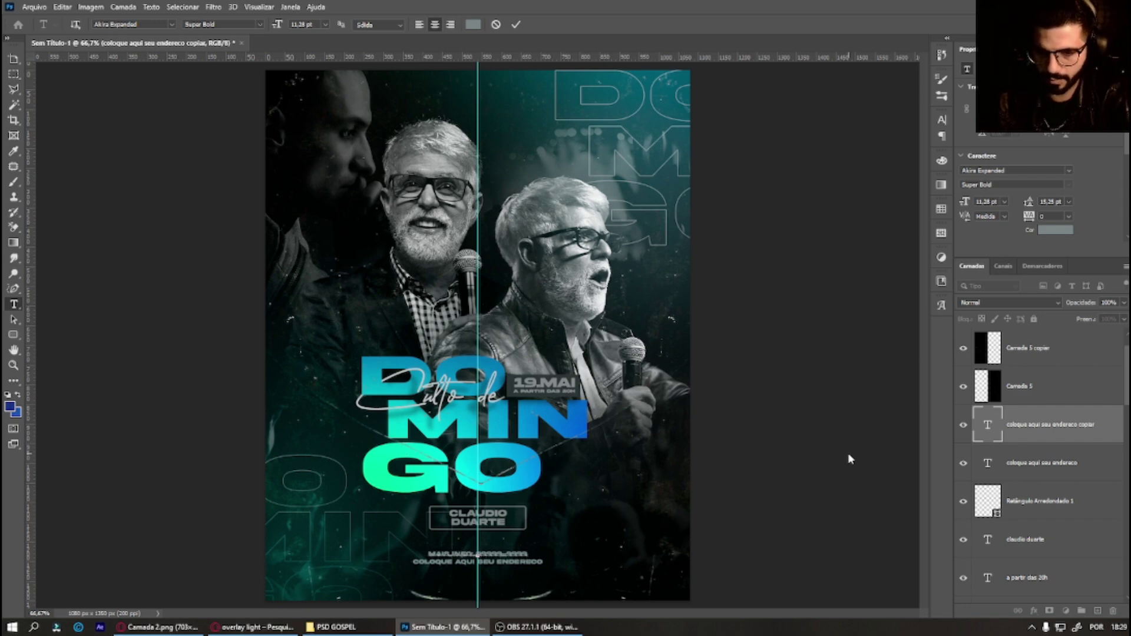
pyautogui.keyDown('shift'); pyautogui.click(1048, 463); pyautogui.keyUp('shift')
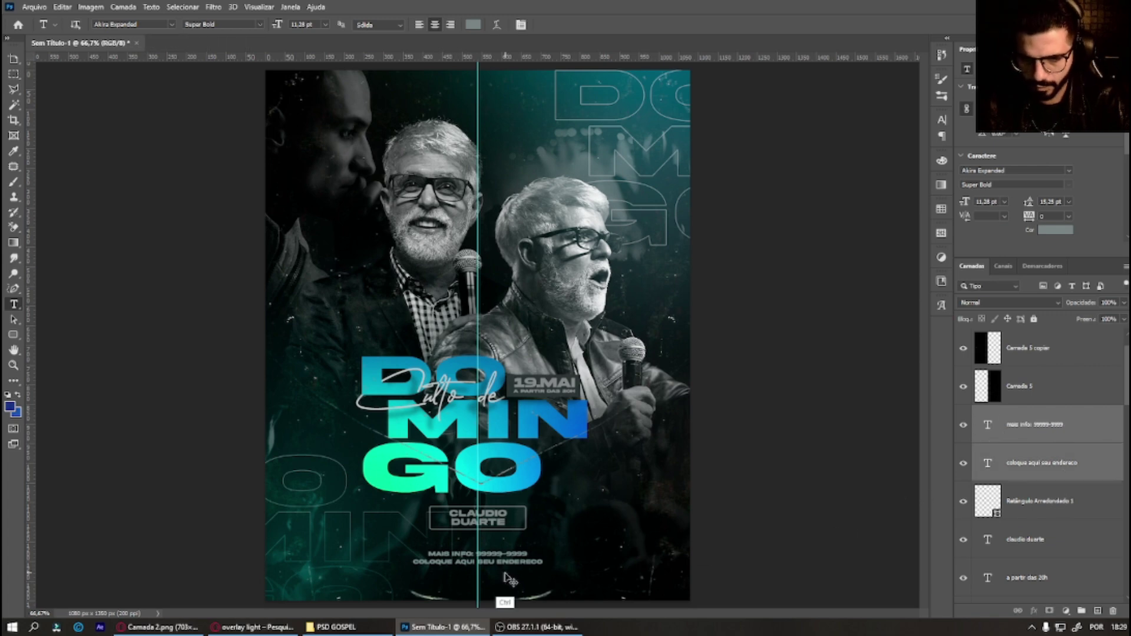
pyautogui.moveTo(506, 577); pyautogui.dragTo(506, 561)
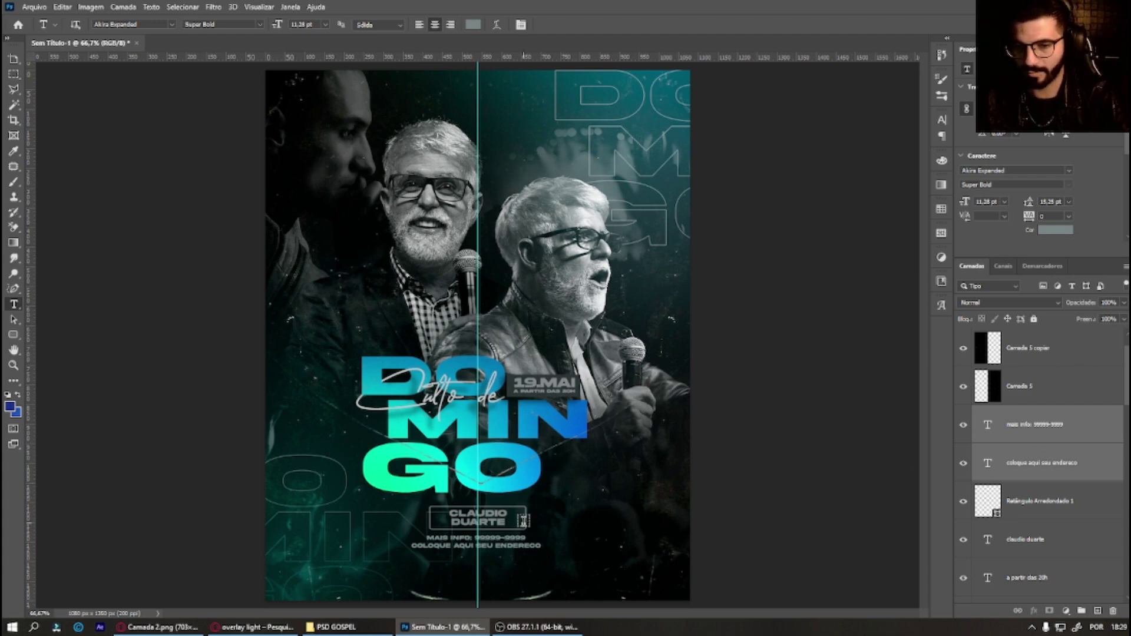
# Step: Clip a duplicate of the Camada 4 gradient to the MAIS INFO line, matching DOMINGO
pyautogui.click(1035, 427)
pyautogui.scroll(-2, 1111, 471)
pyautogui.scroll(-2, 1111, 471)
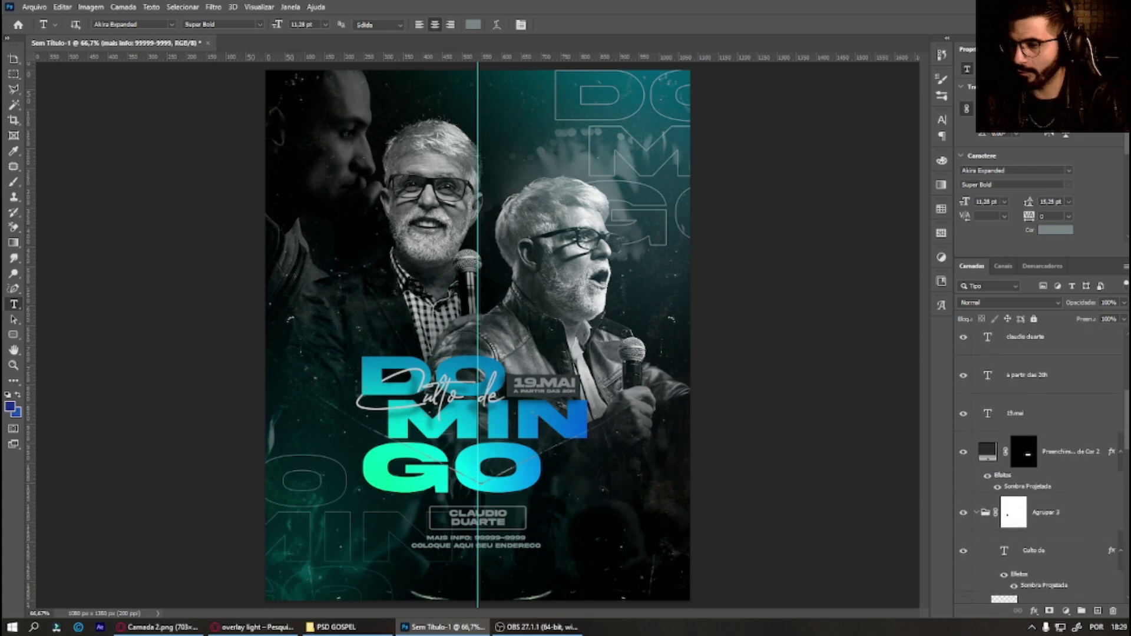
pyautogui.scroll(-2, 1111, 471)
pyautogui.click(1054, 482)
pyautogui.hotkey('ctrl', 'j')
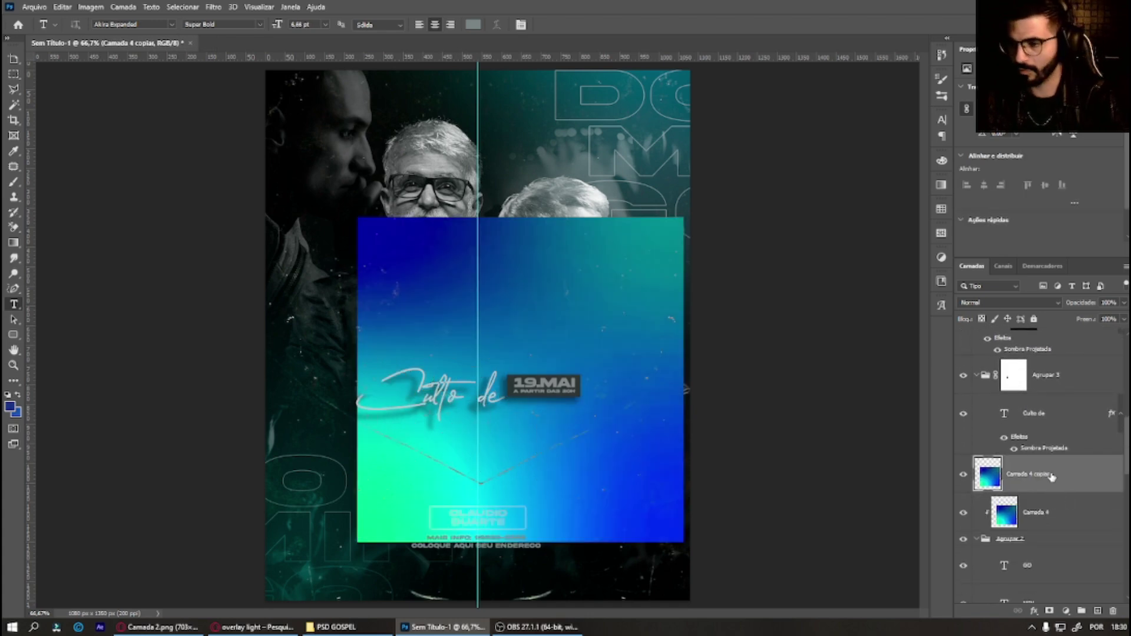
pyautogui.moveTo(1037, 507)
pyautogui.mouseDown()
pyautogui.moveTo(1054, 298)
pyautogui.moveTo(1026, 384)
pyautogui.moveTo(1023, 335)
pyautogui.mouseUp()
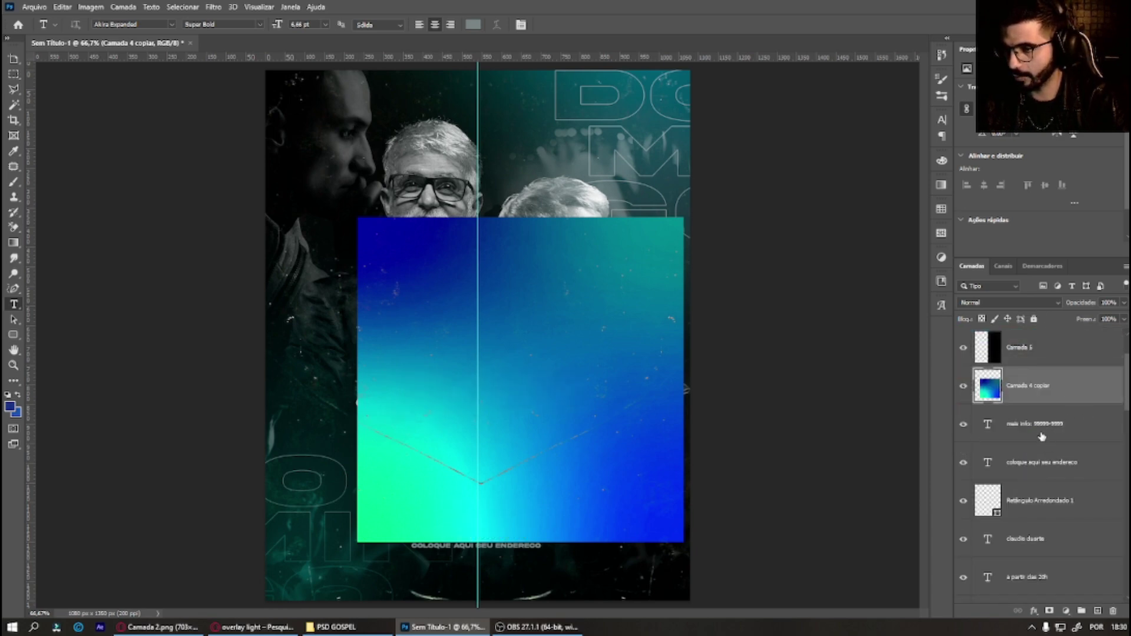
pyautogui.keyDown('alt'); pyautogui.click(1055, 402); pyautogui.keyUp('alt')
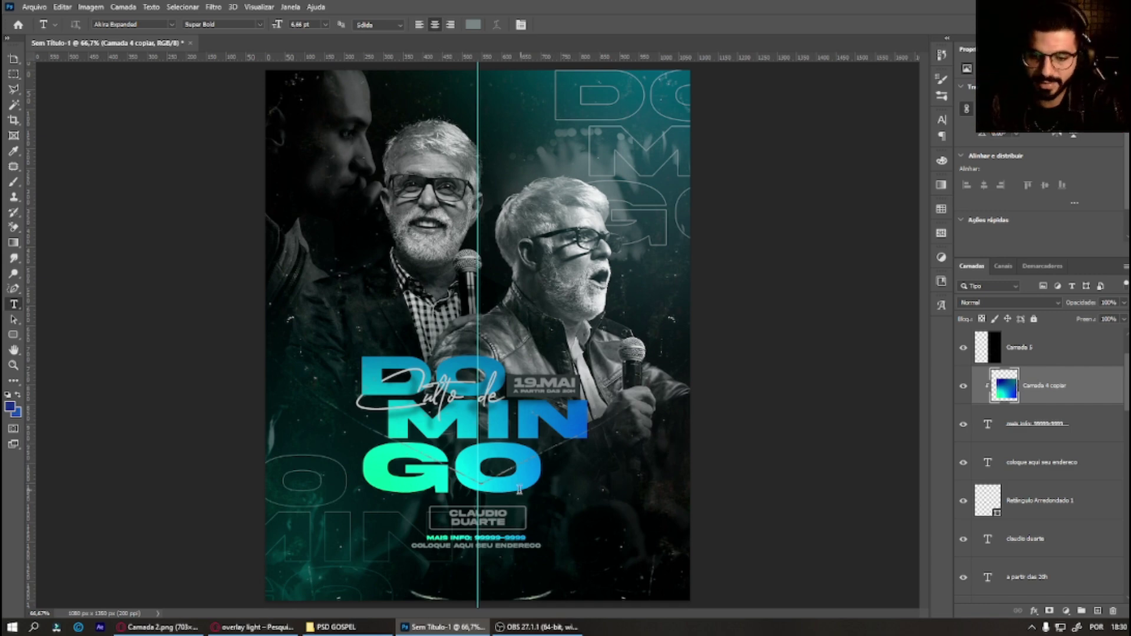
# Step: Hide the guides, select the Camada 5 layer, and bring up the adjustment layer list
pyautogui.hotkey('ctrl', '-')
pyautogui.hotkey('ctrl', '-')
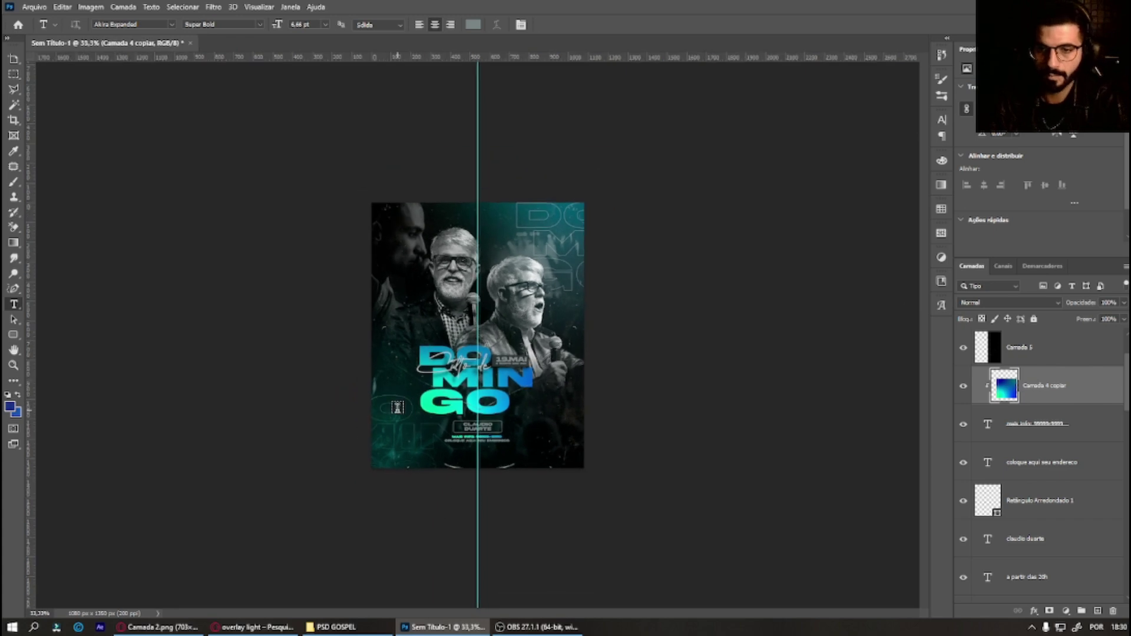
pyautogui.hotkey('ctrl', '+')
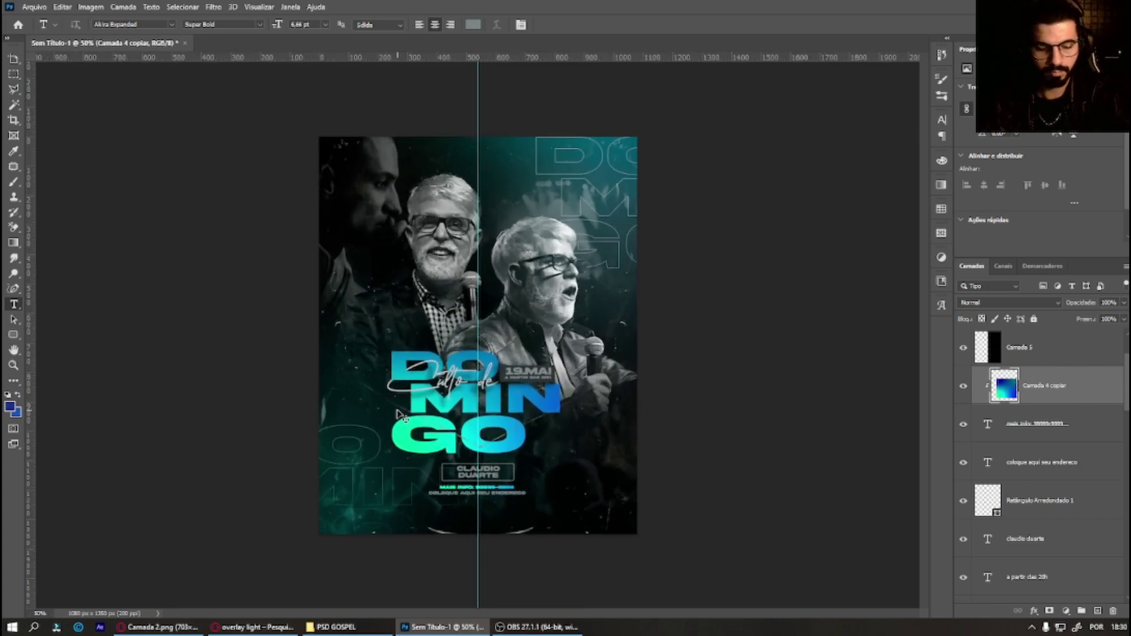
pyautogui.hotkey('ctrl', ';')
pyautogui.click(1064, 352)
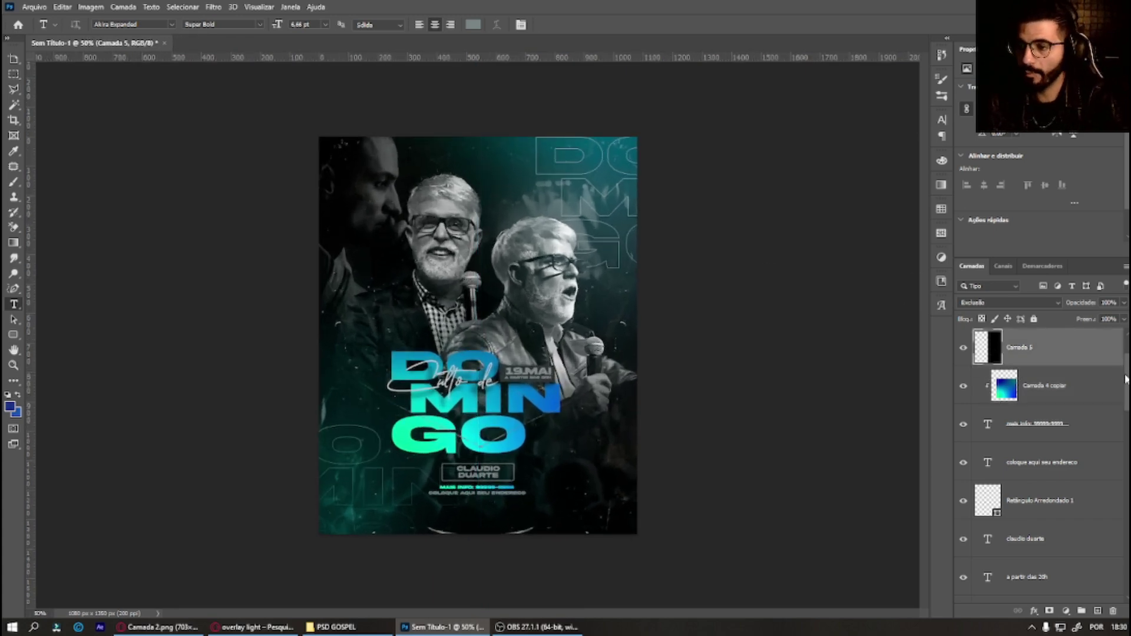
pyautogui.click(1065, 614)
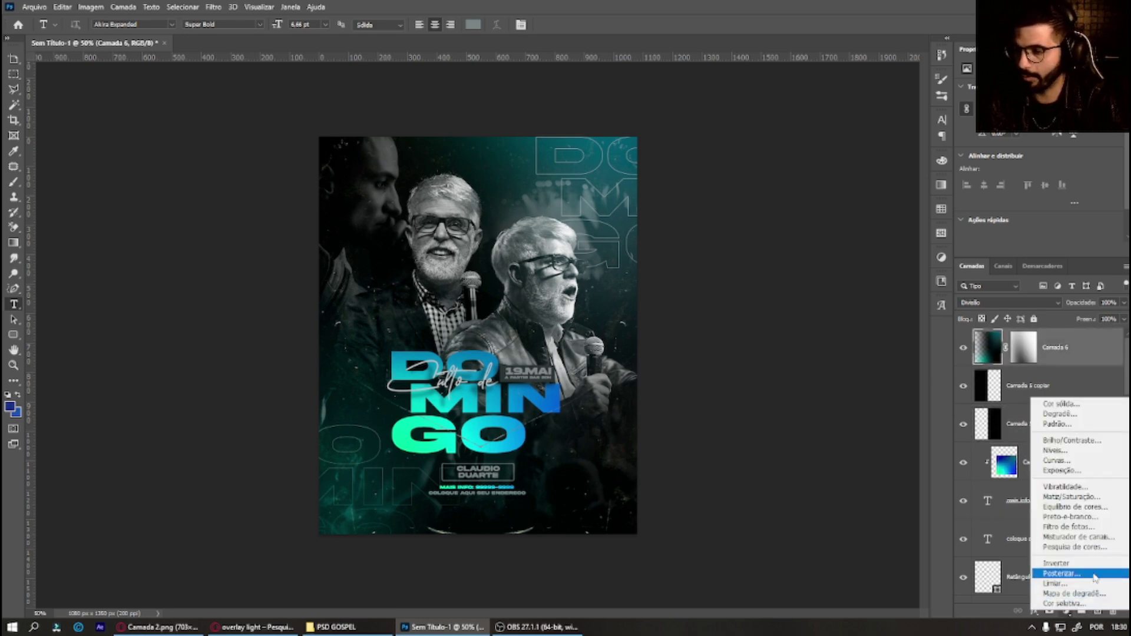
# Step: Add a Pesquisa de cores (Color Lookup) layer loaded with a DESIGNER PREMIUM 3DLUT file
pyautogui.click(1095, 551)
pyautogui.click(1036, 94)
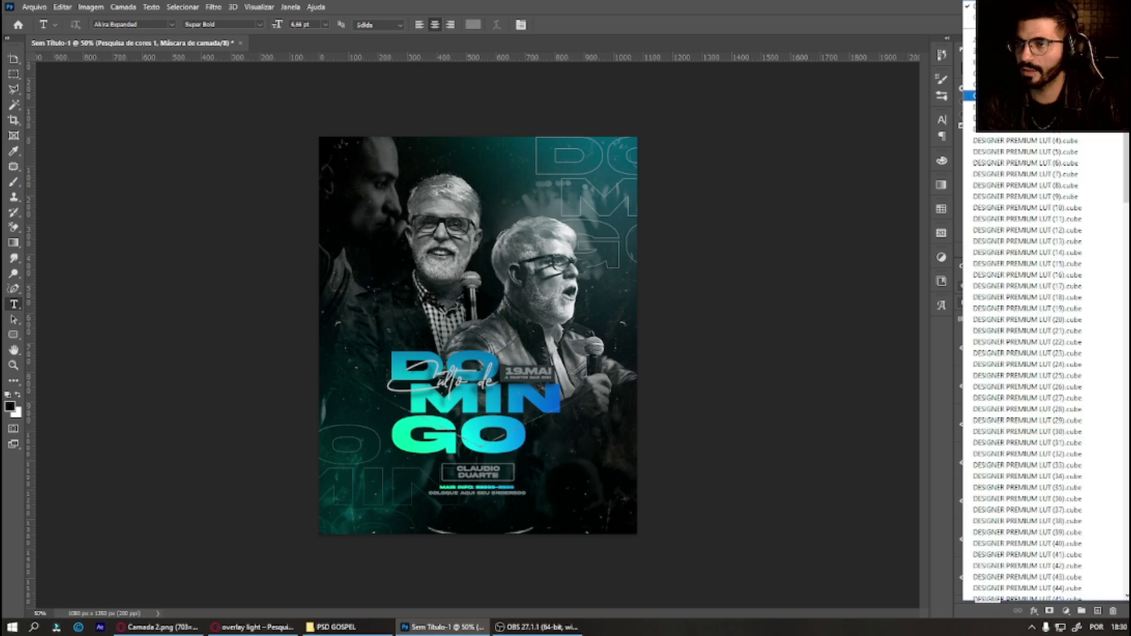
pyautogui.click(972, 50)
pyautogui.press('Down')
pyautogui.press('Down')
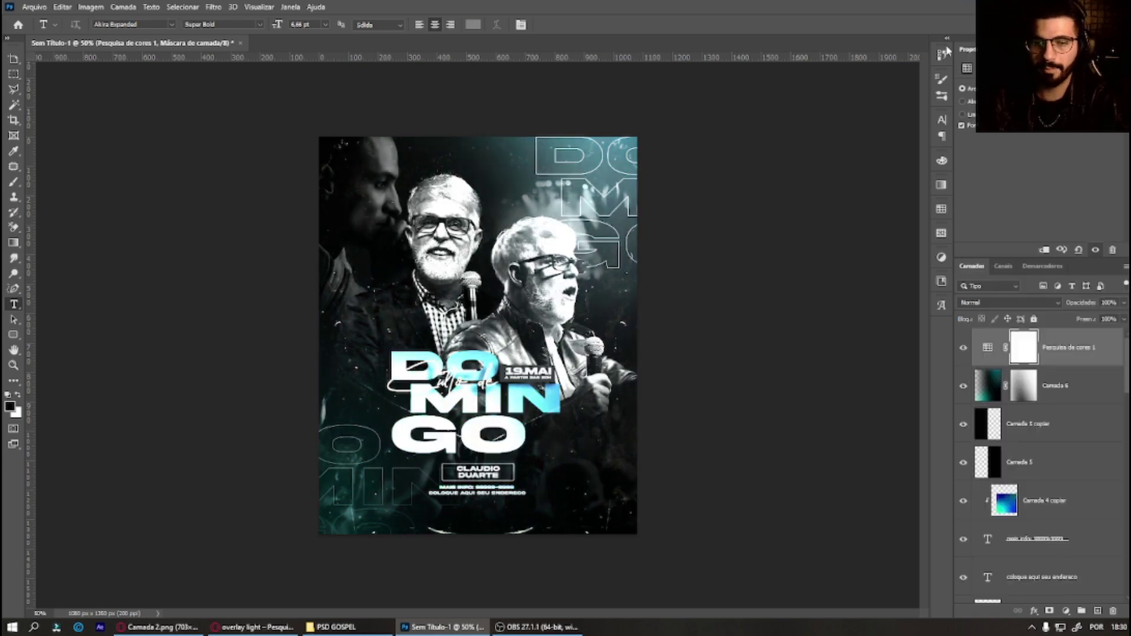
# Step: Step through the LUT presets until settling on a dark teal grade
pyautogui.press('Down')
pyautogui.press('Down')
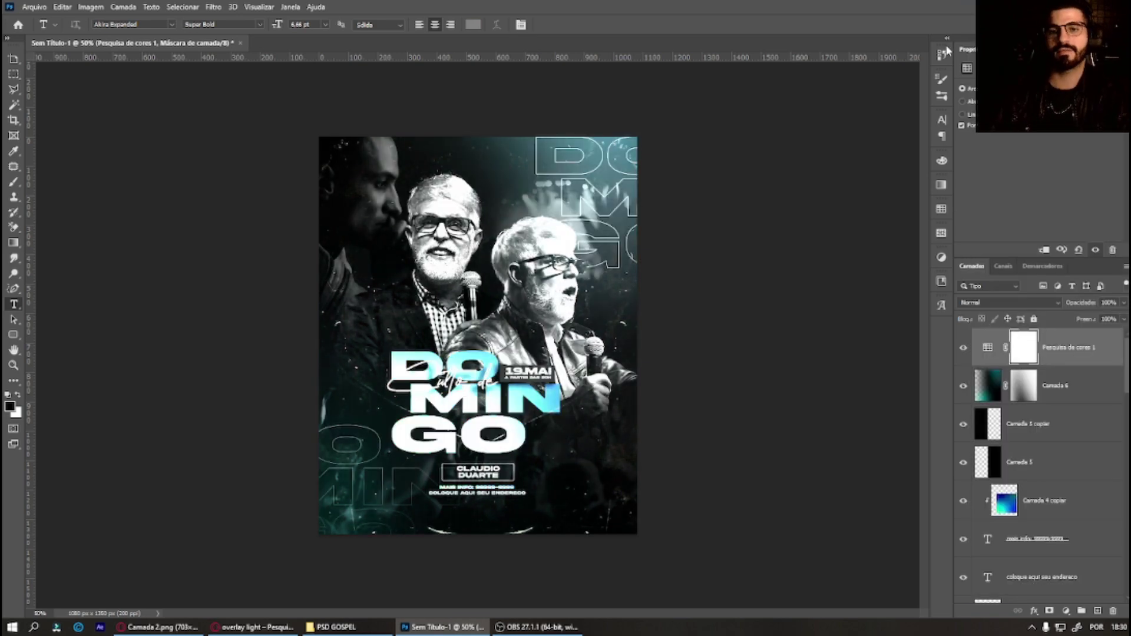
pyautogui.press('Down')
pyautogui.press('Down')
pyautogui.press('Down')
pyautogui.press('Down')
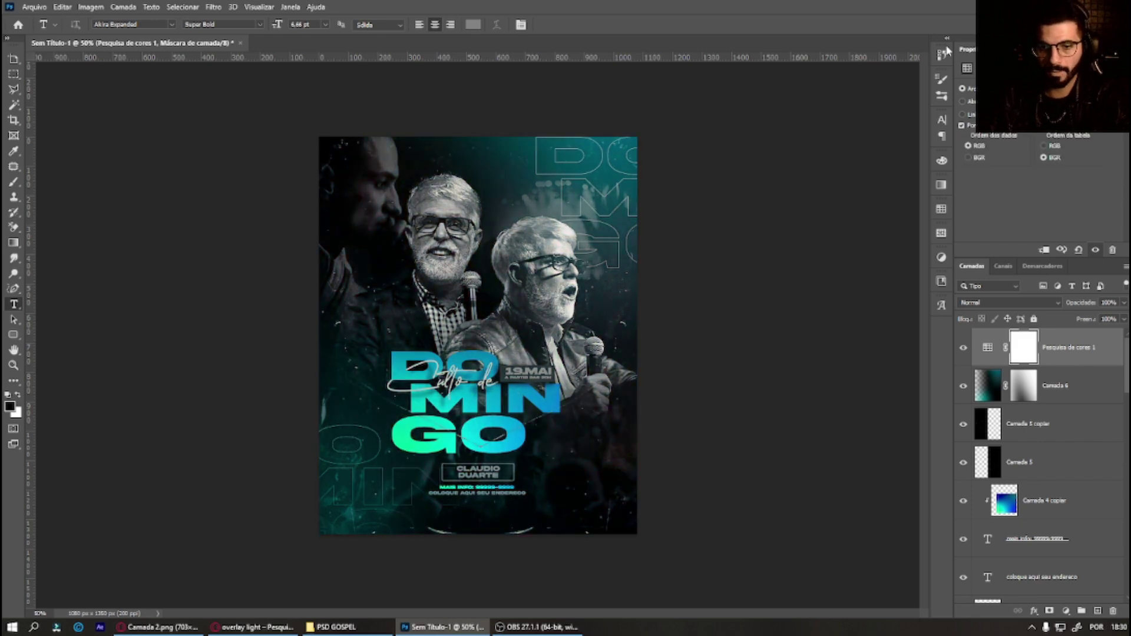
pyautogui.press('Down')
pyautogui.press('Down')
pyautogui.press('Down')
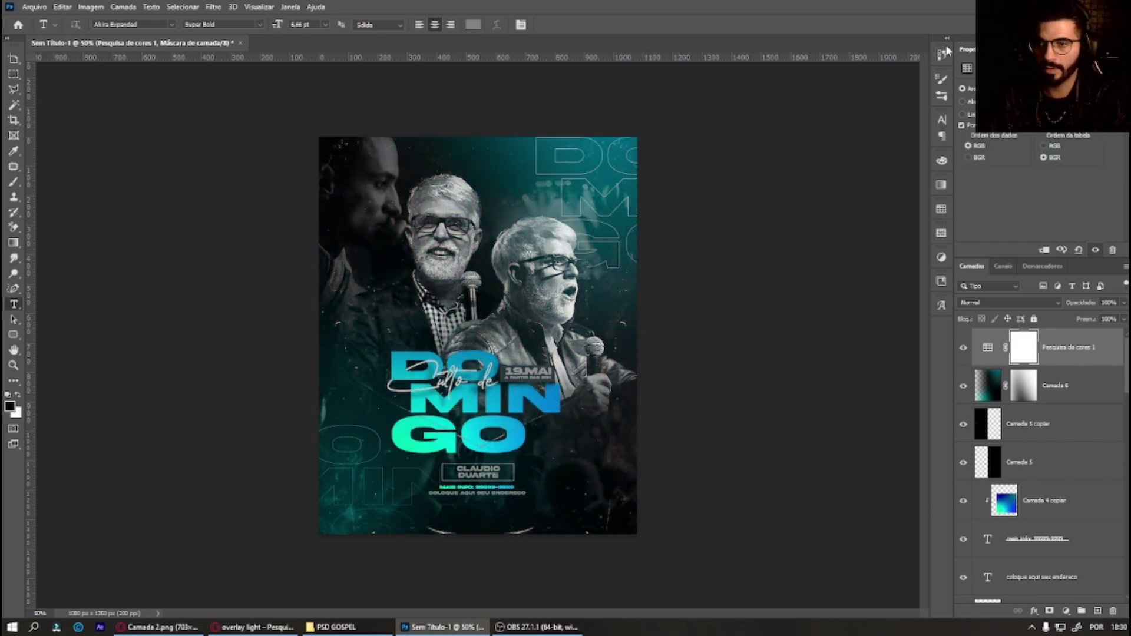
pyautogui.press('Down')
pyautogui.press('Down')
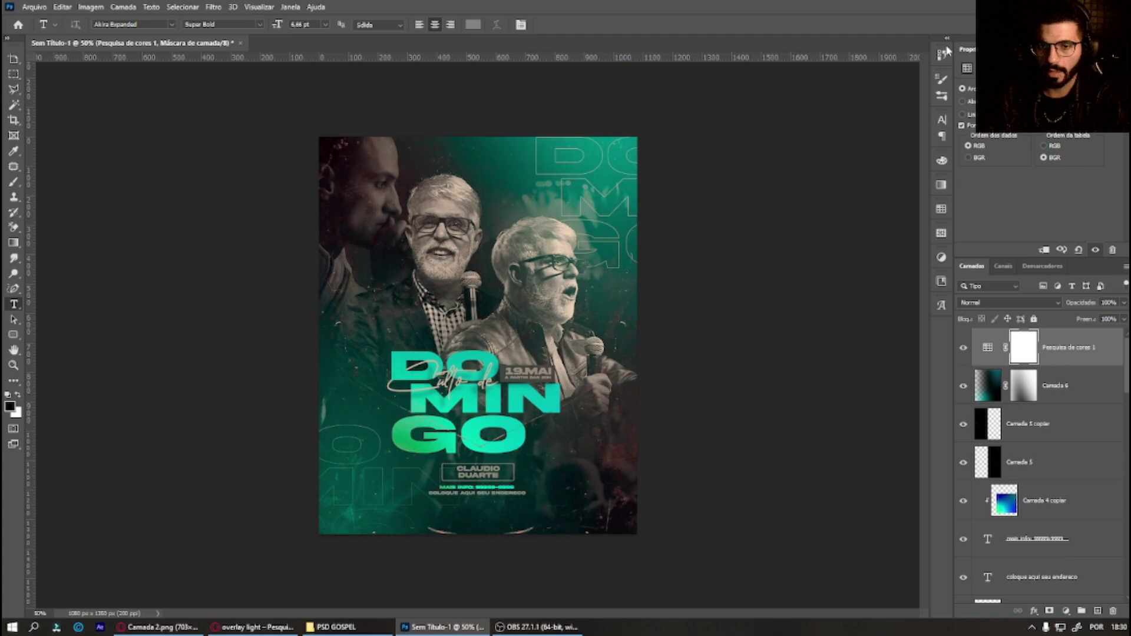
pyautogui.press('Down')
pyautogui.press('Down')
pyautogui.press('Down')
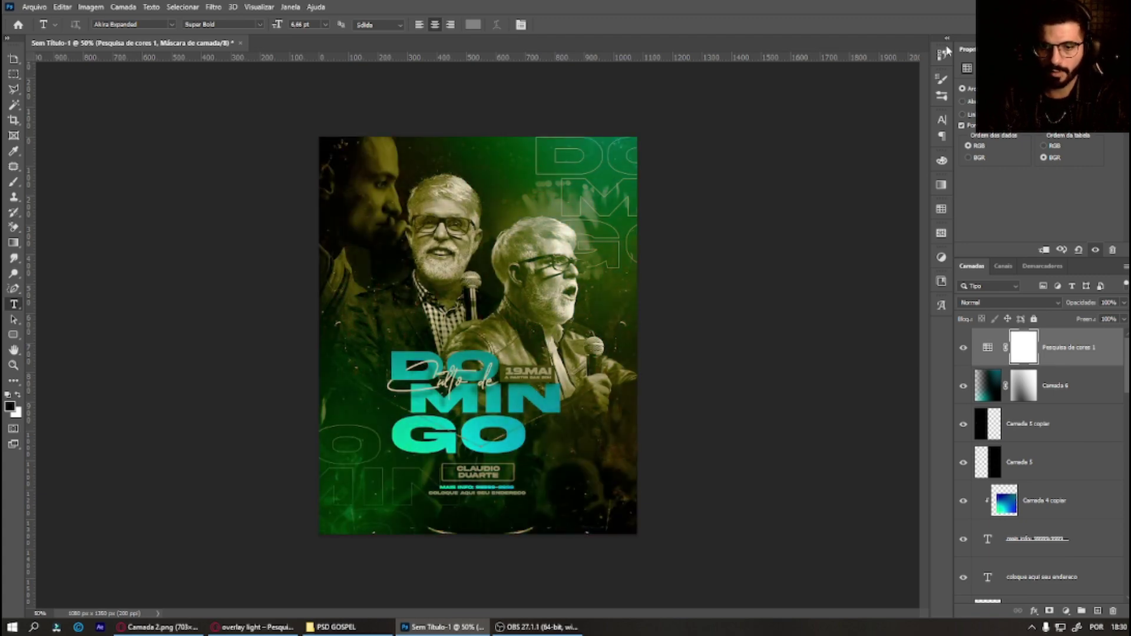
pyautogui.press('Down')
pyautogui.press('Down')
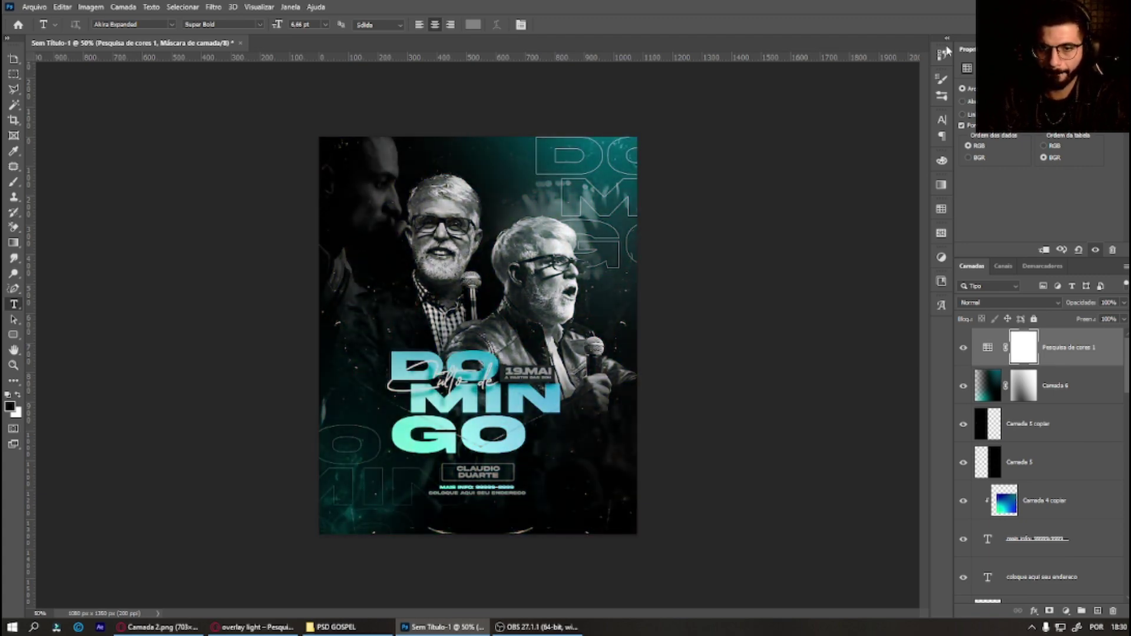
pyautogui.press('Down')
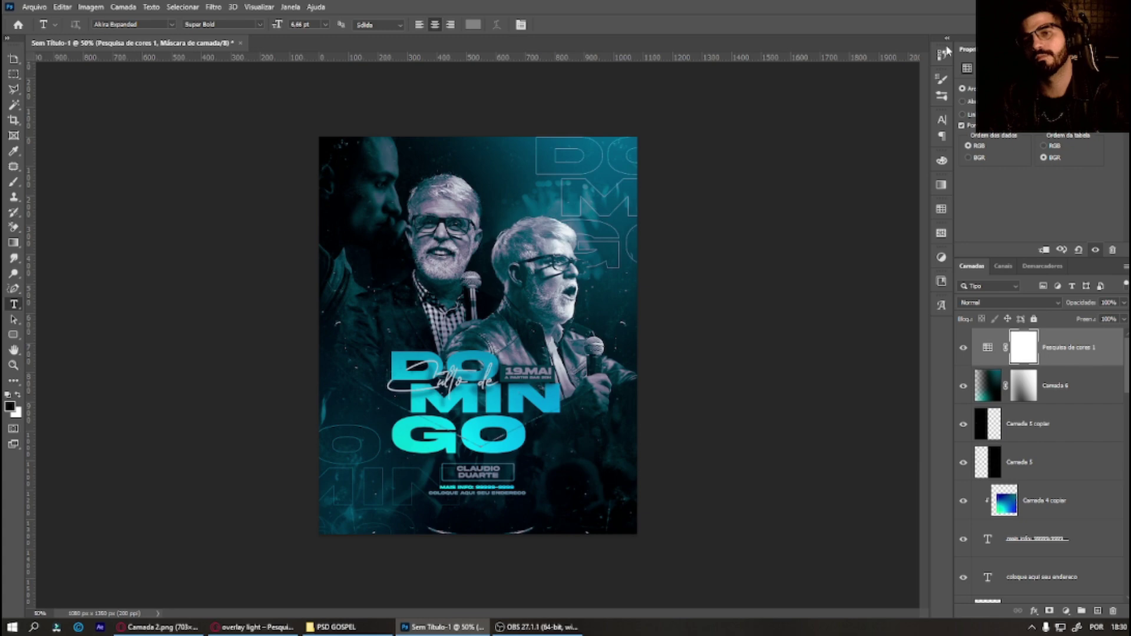
pyautogui.press('Down')
pyautogui.press('Down')
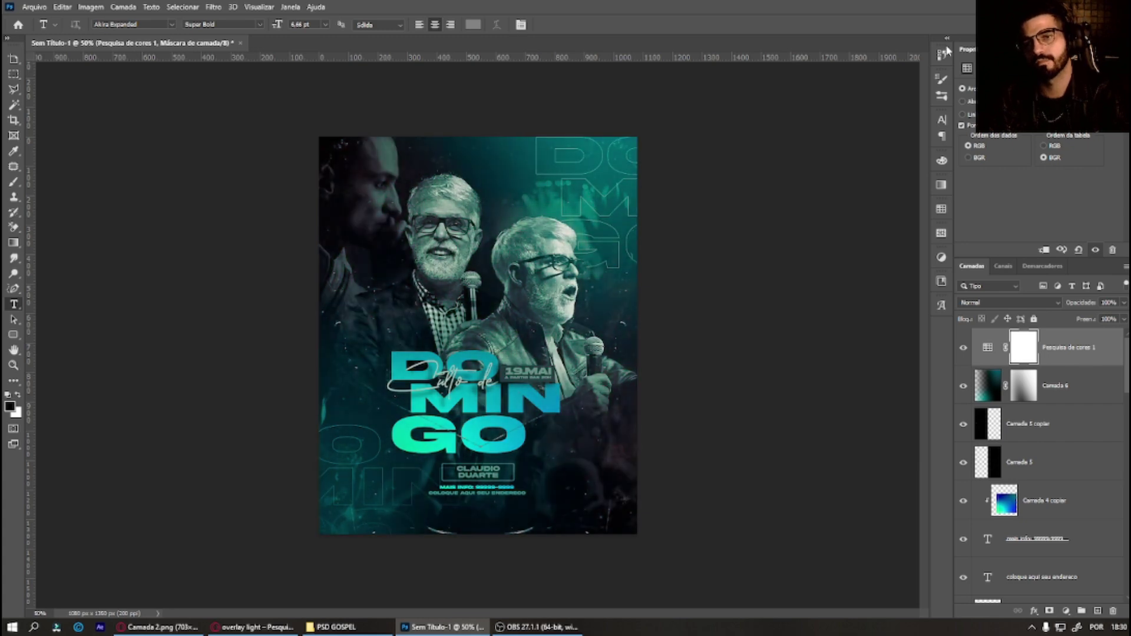
pyautogui.press('Down')
pyautogui.press('Down')
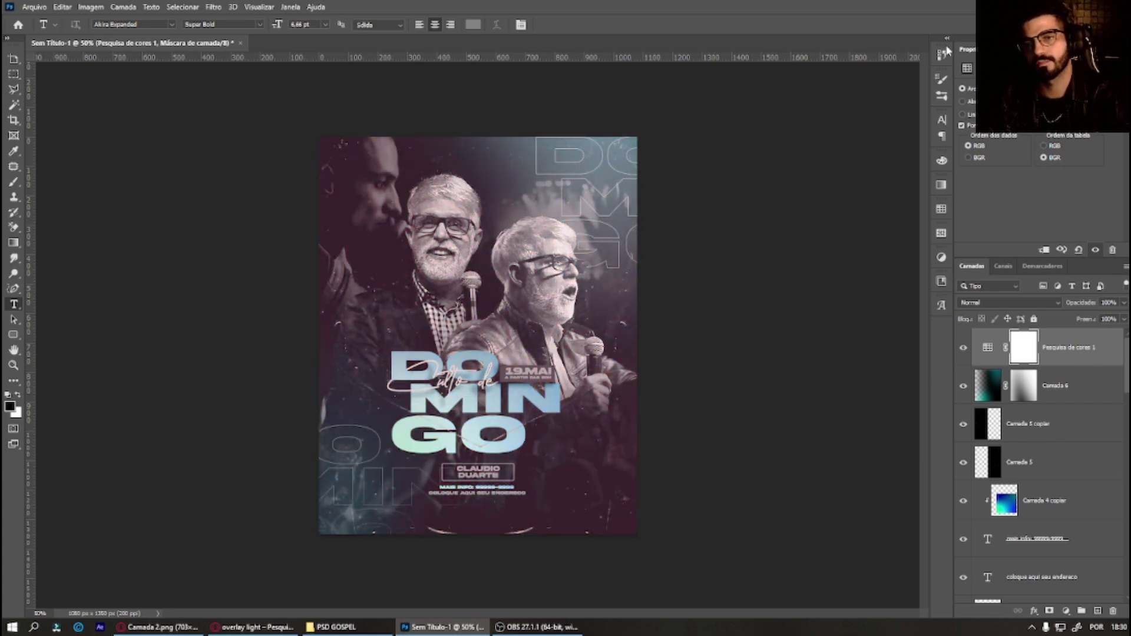
pyautogui.press('Down')
pyautogui.press('Down')
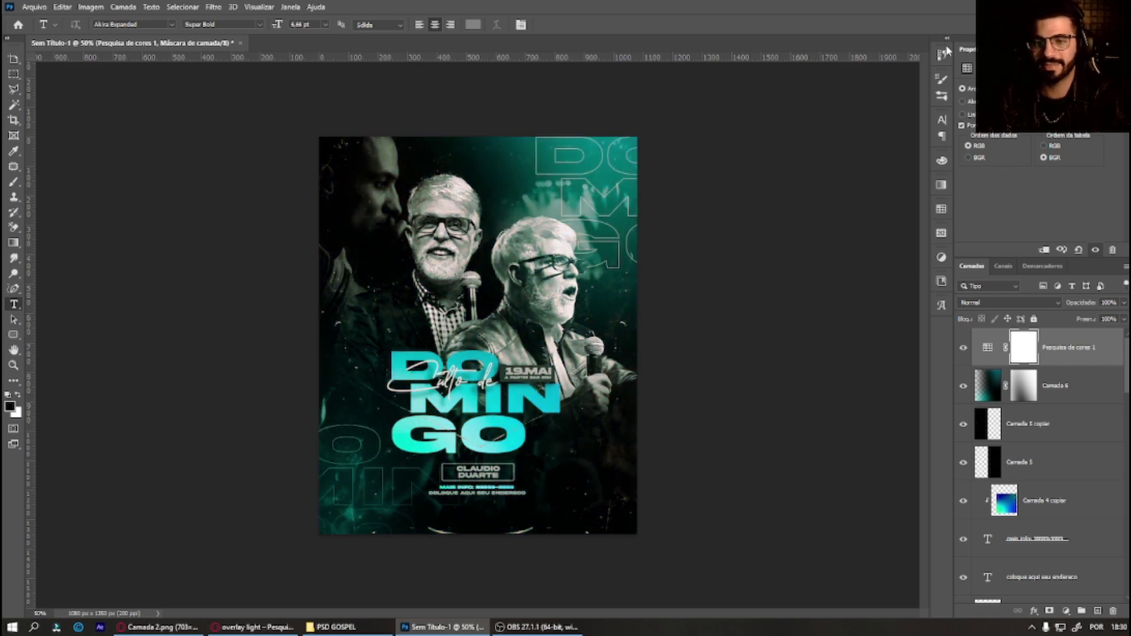
pyautogui.press('Down')
pyautogui.press('Down')
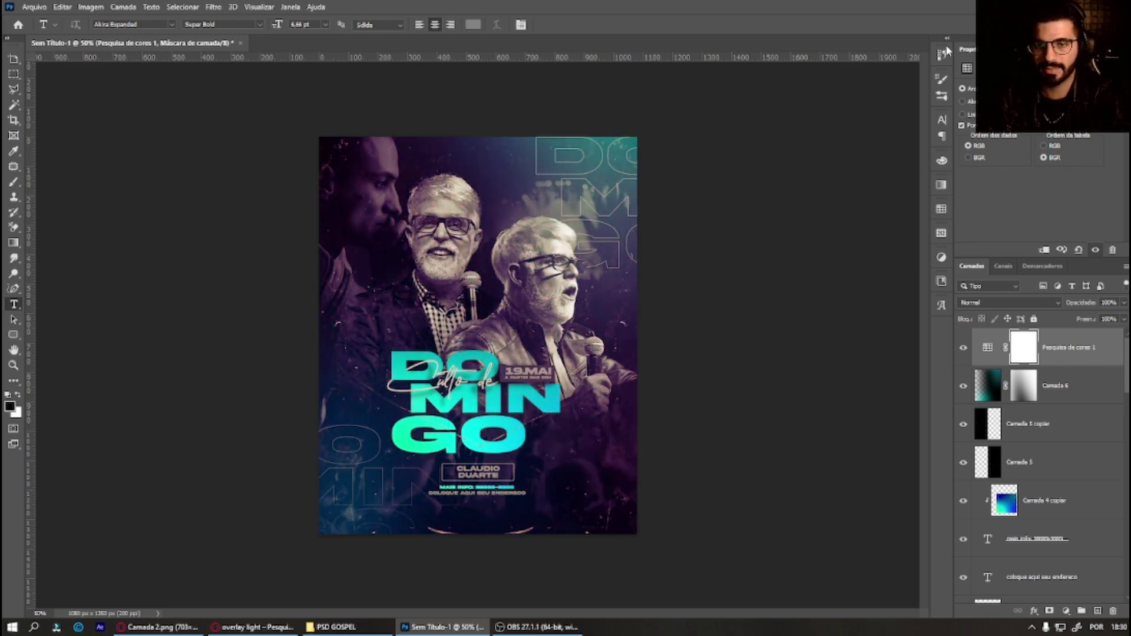
pyautogui.press('Down')
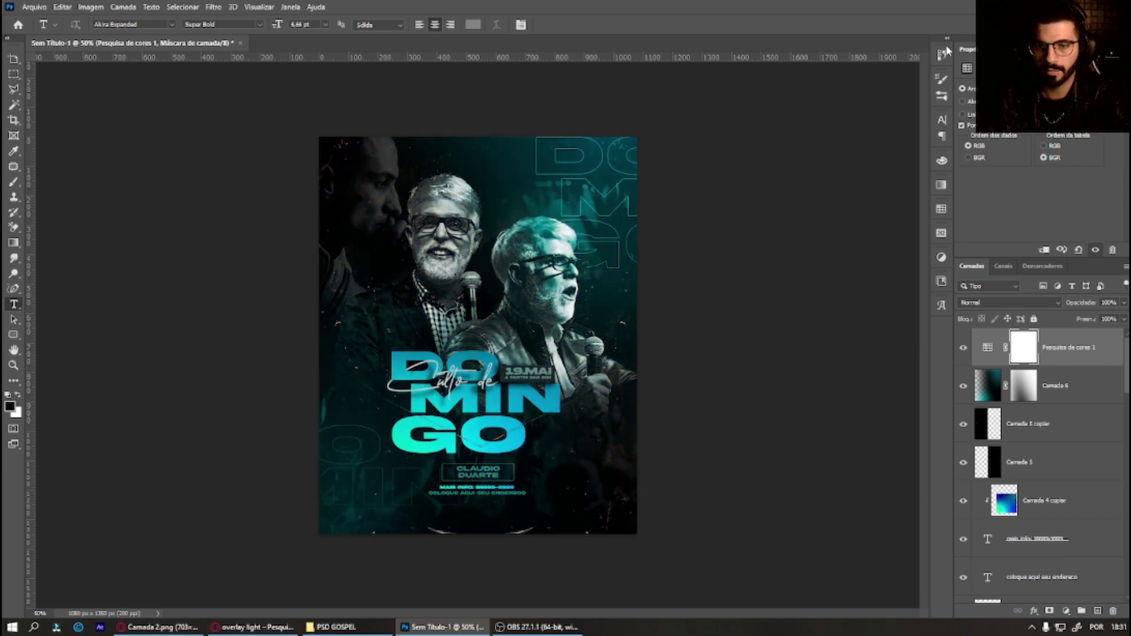
pyautogui.press('Down')
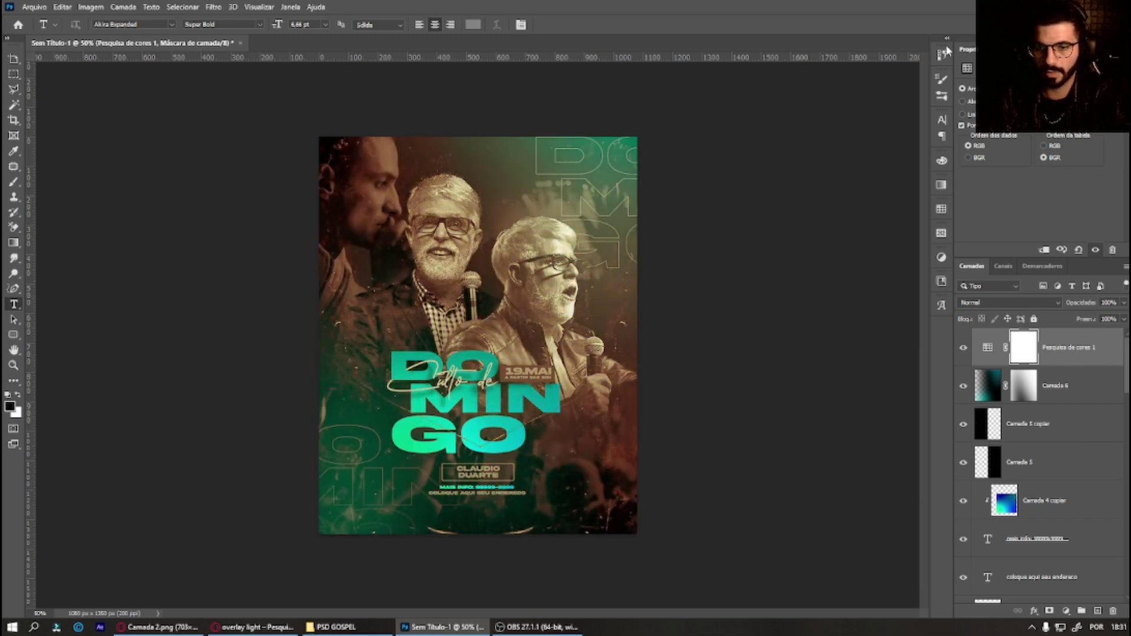
pyautogui.press('Down')
pyautogui.press('Down')
pyautogui.press('Down')
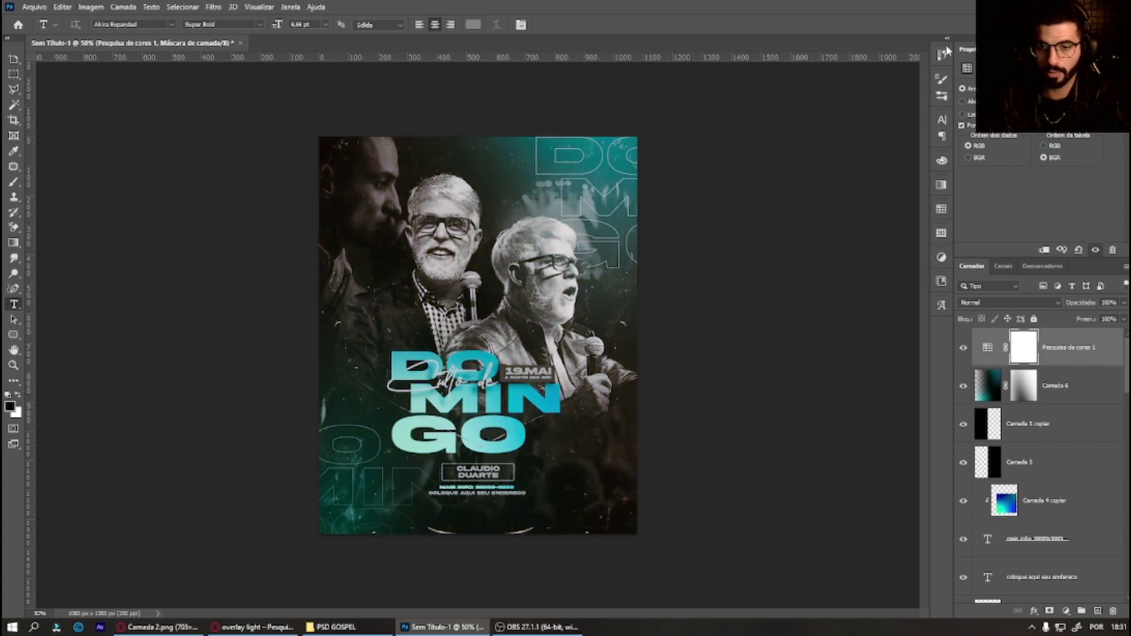
pyautogui.press('Down')
pyautogui.press('Down')
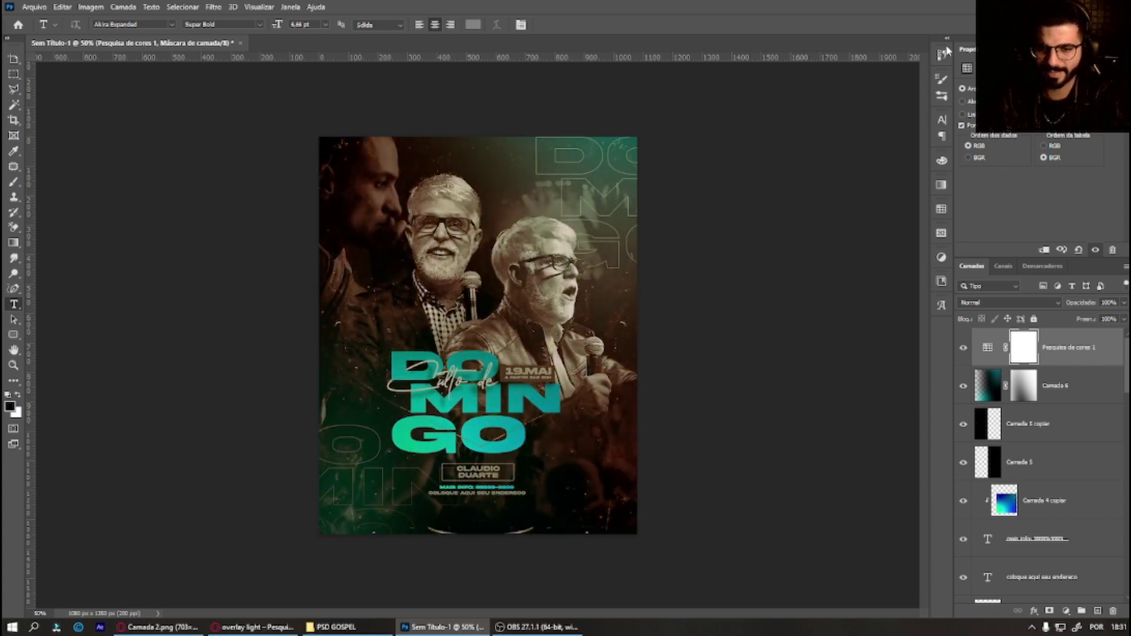
pyautogui.press('Down')
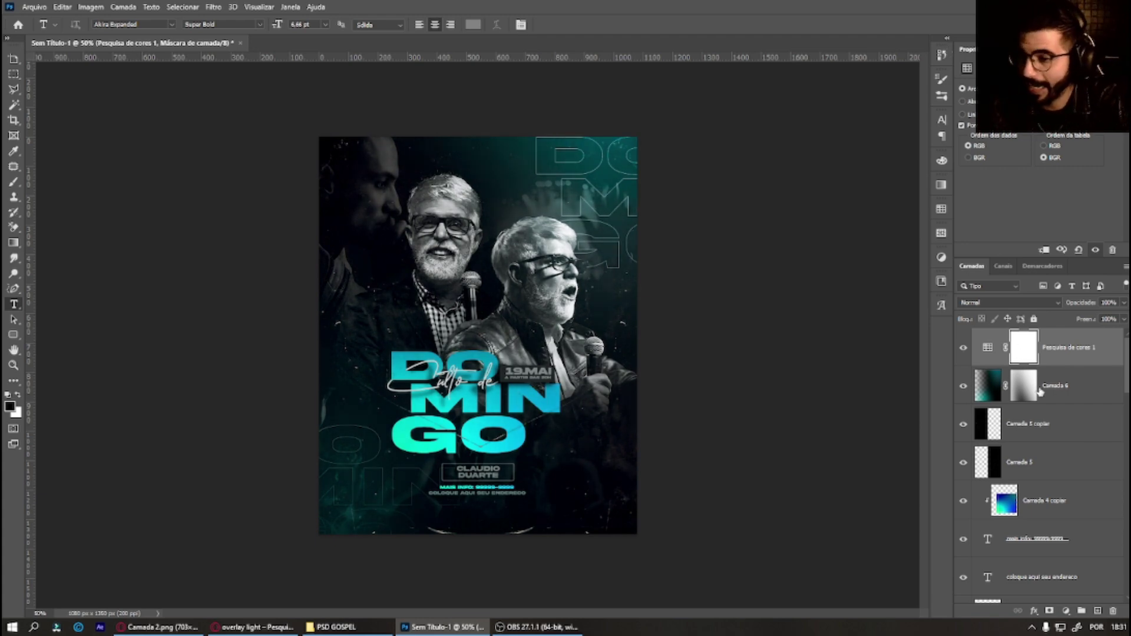
# Step: Lower the Pesquisa de cores 1 layer's fill (Preen.) to 61%
pyautogui.hotkey('ctrl', '2')
pyautogui.click(1124, 319)
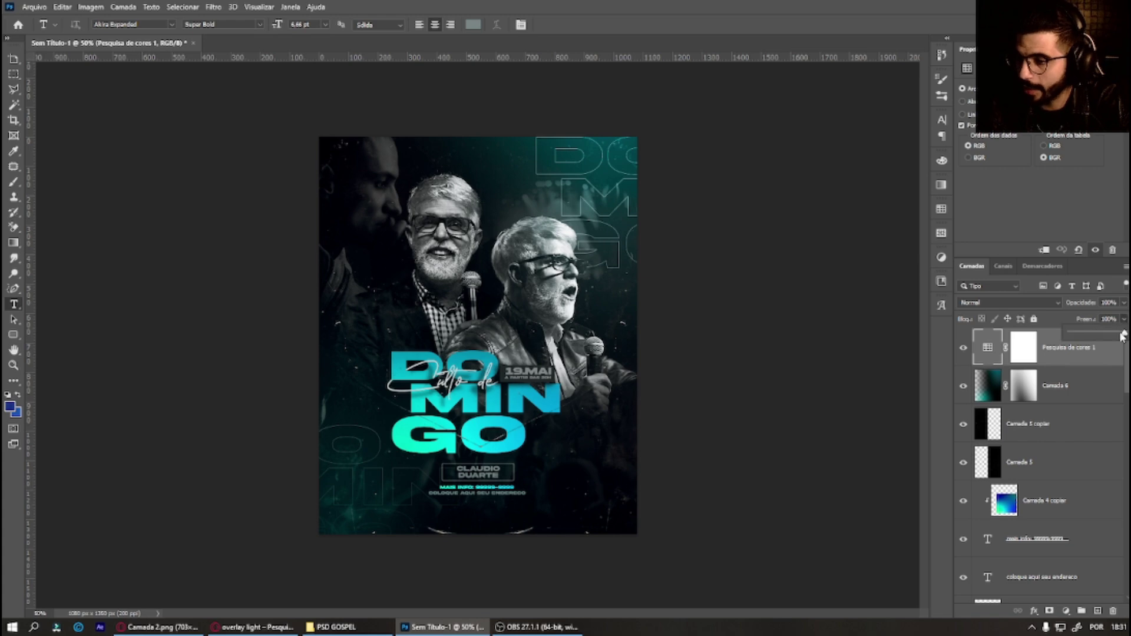
pyautogui.moveTo(1121, 333); pyautogui.dragTo(1102, 332)
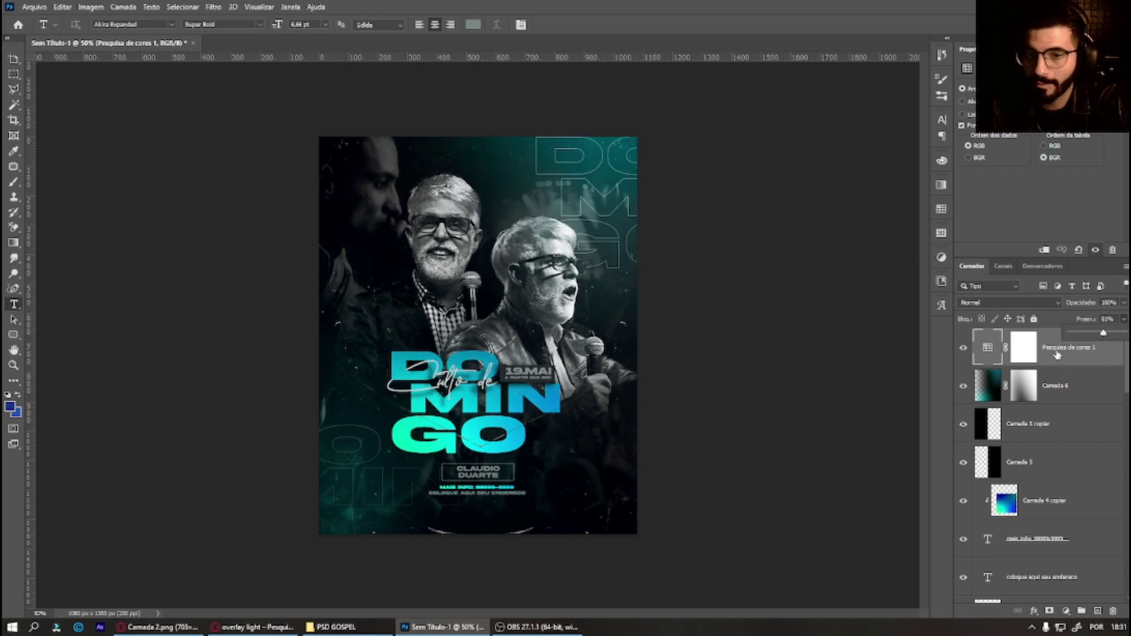
pyautogui.click(1059, 356)
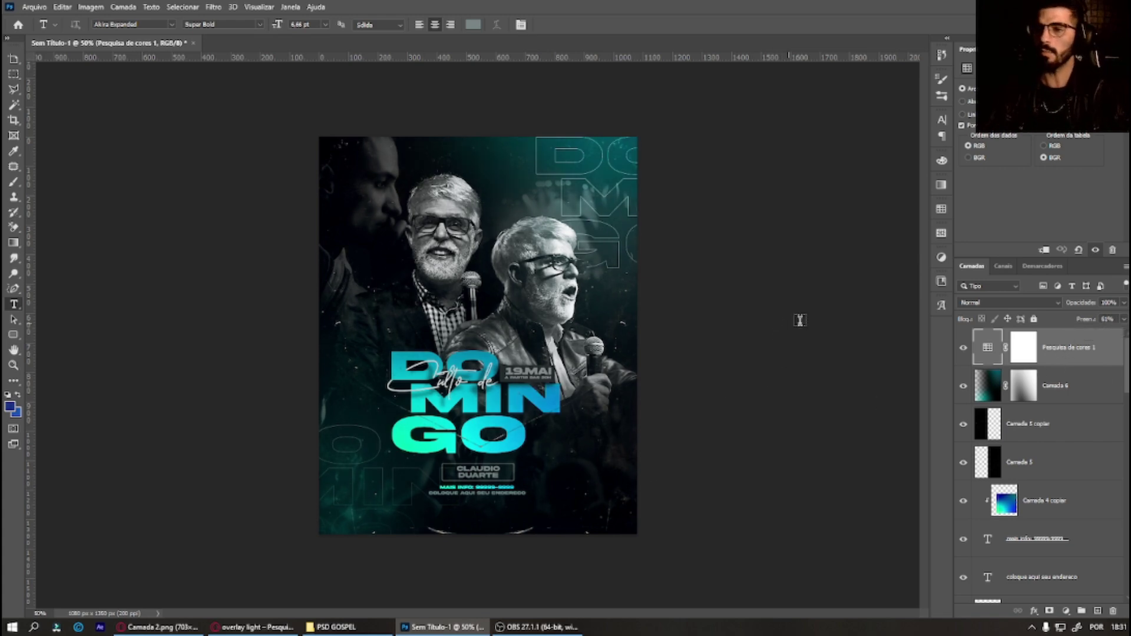
# Step: Toggle the colour lookup layer's visibility off and on to compare the poster
pyautogui.click(963, 349)
pyautogui.click(964, 349)
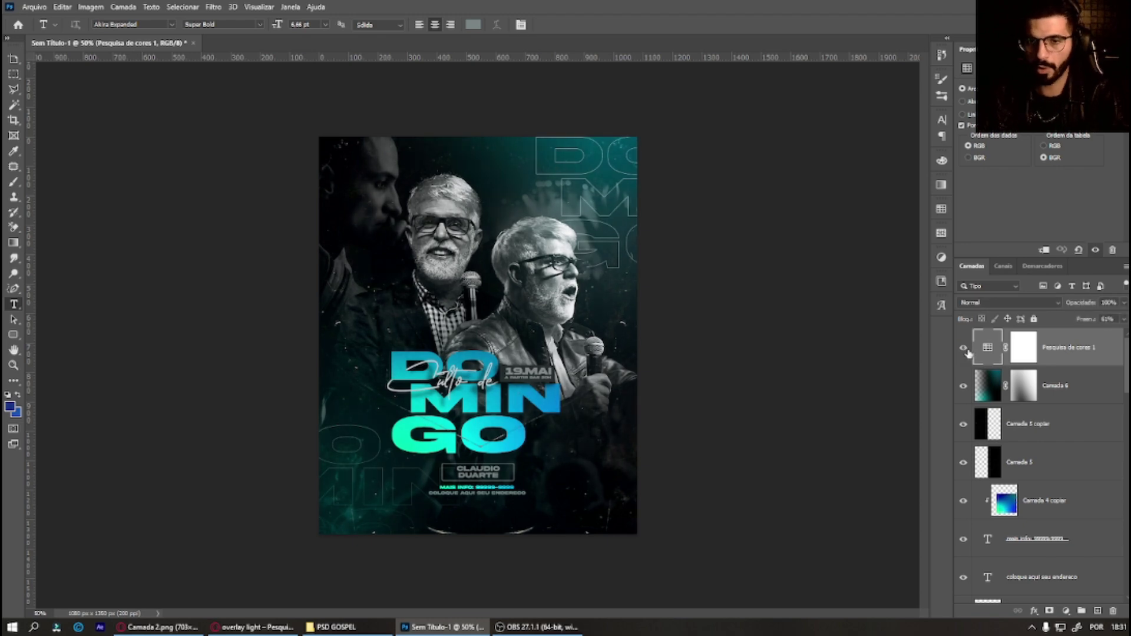
pyautogui.click(963, 348)
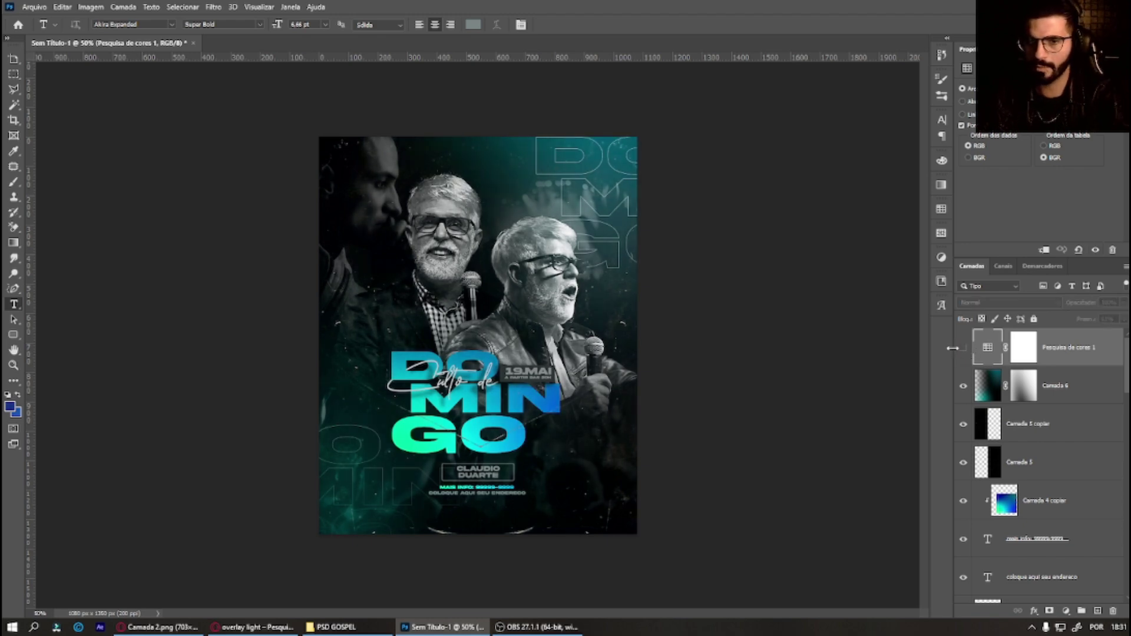
pyautogui.click(962, 349)
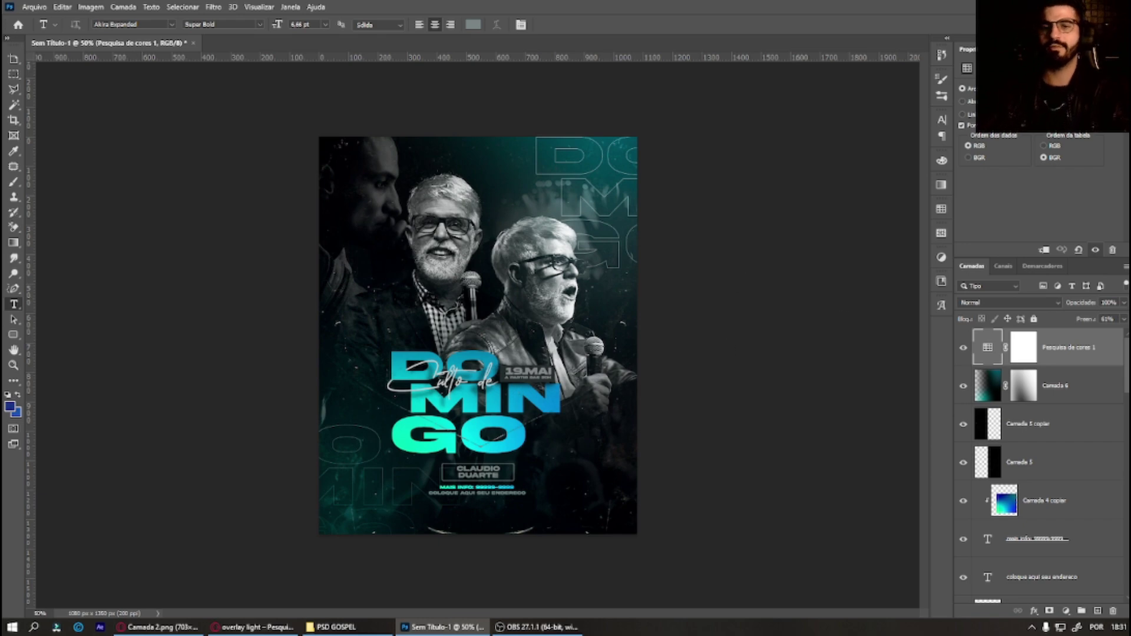